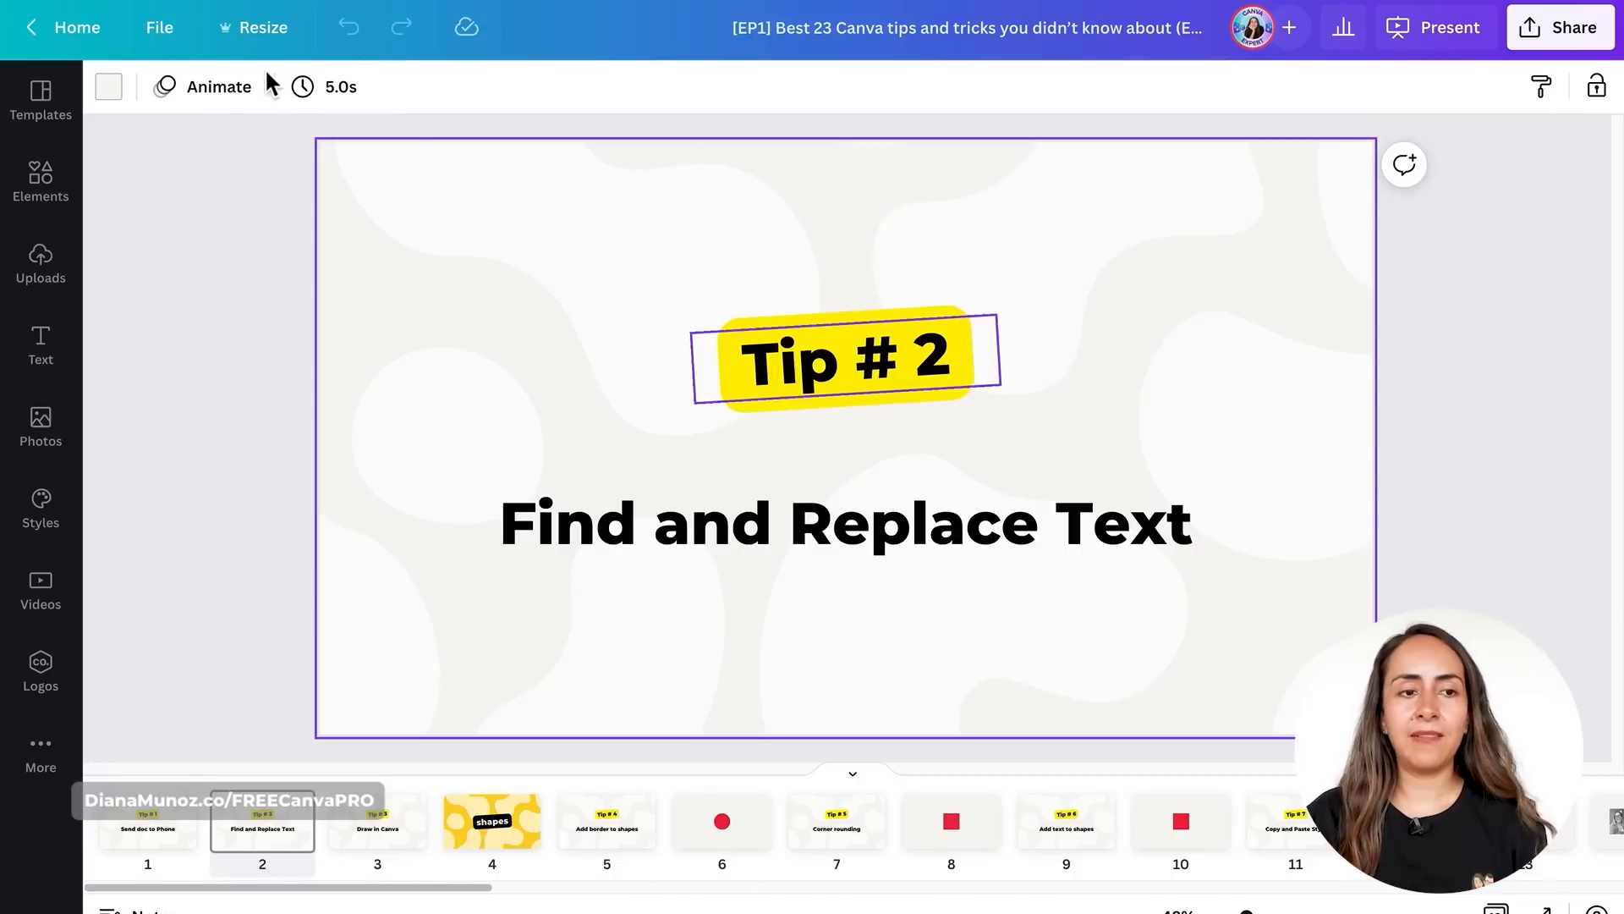
- Use Find and Replace to change "Tip" to "Trick" in the page 2 label, and undo the replacement
left_click(161, 28)
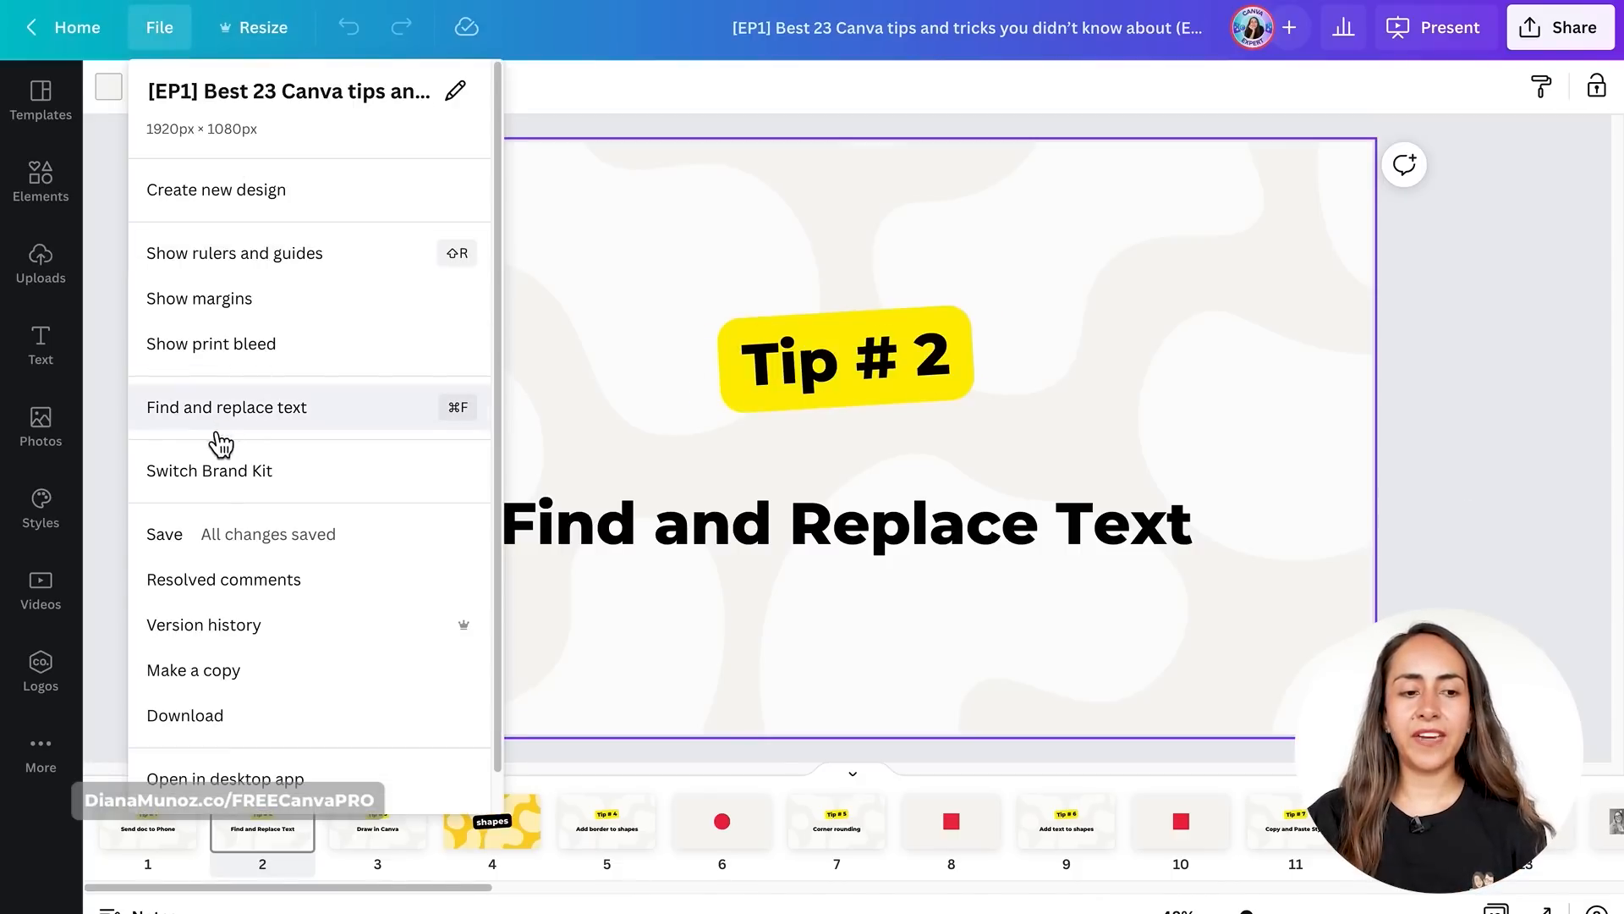
left_click(325, 423)
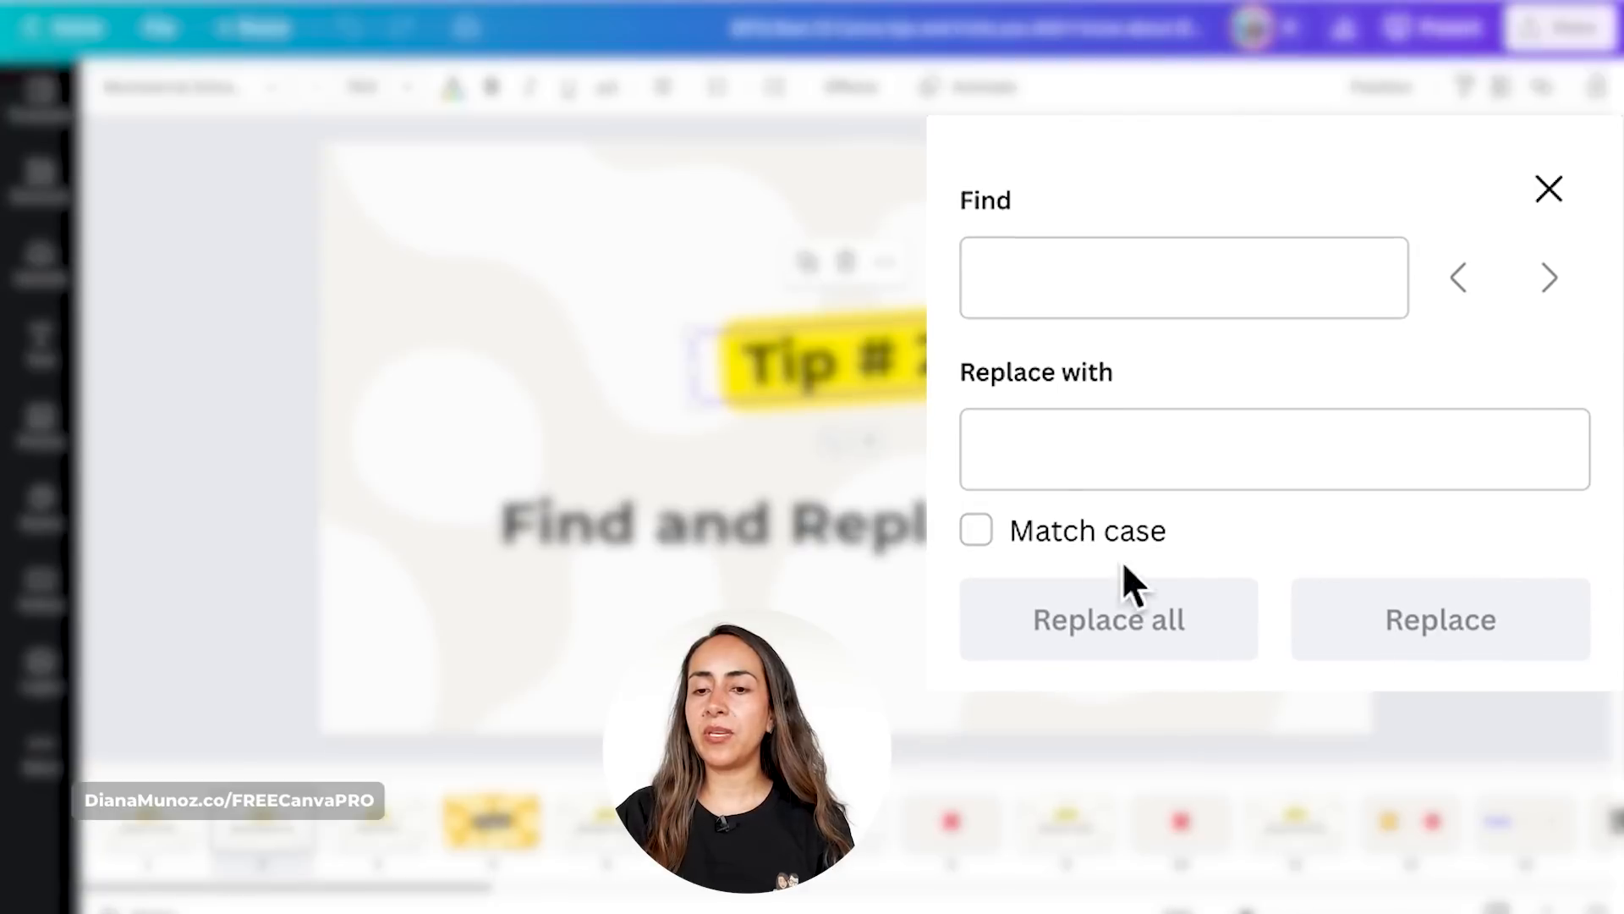
left_click(1086, 276)
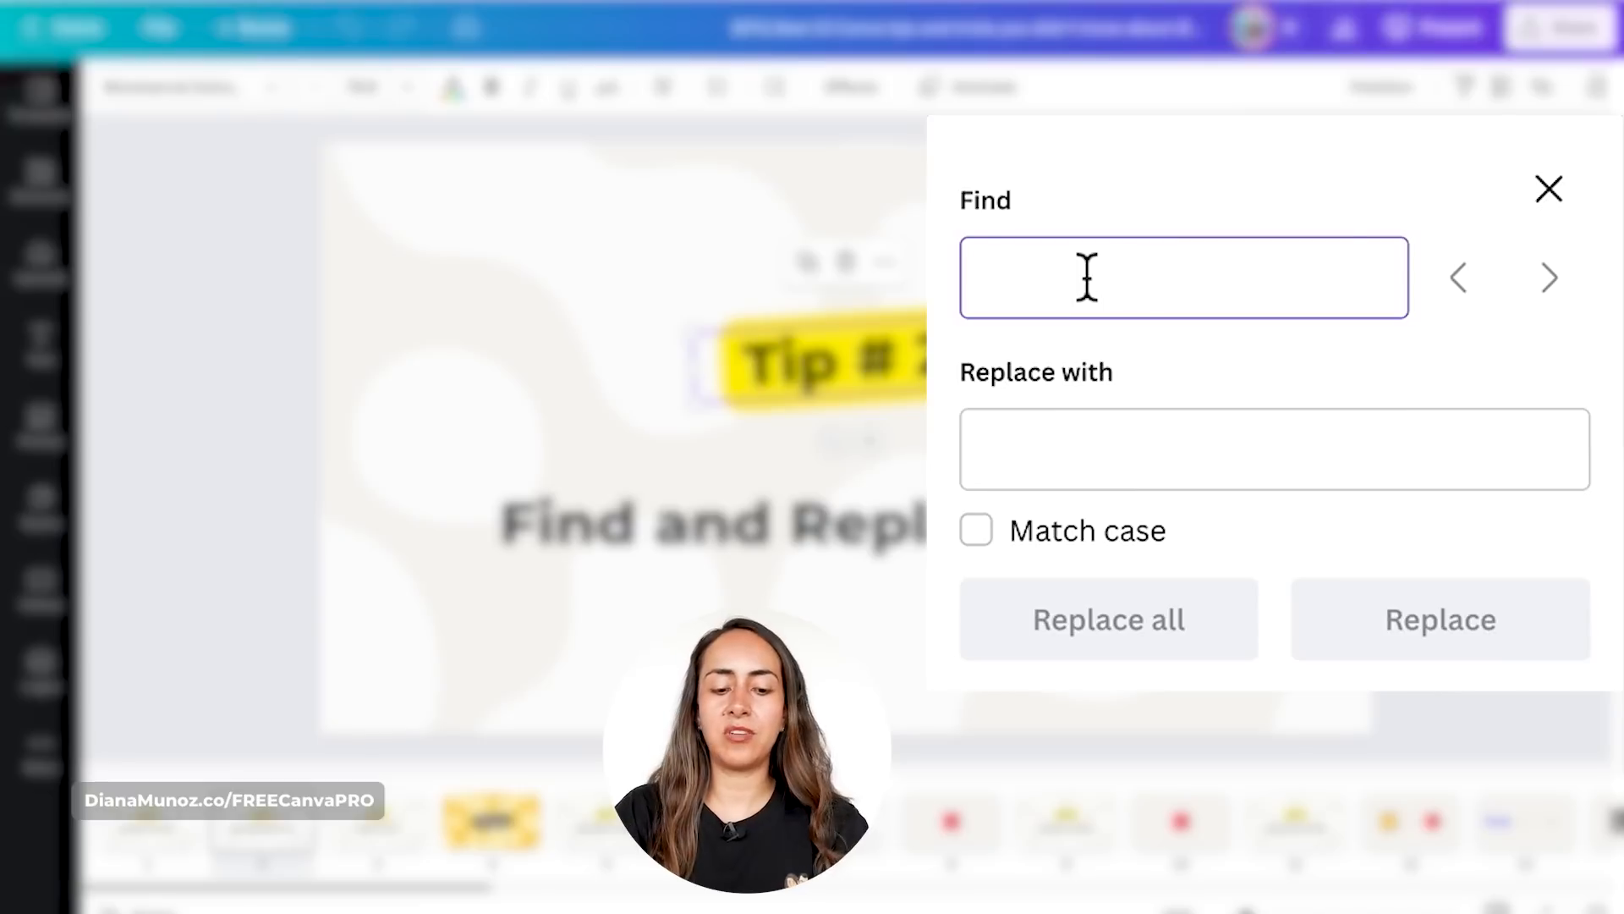
type("Tip")
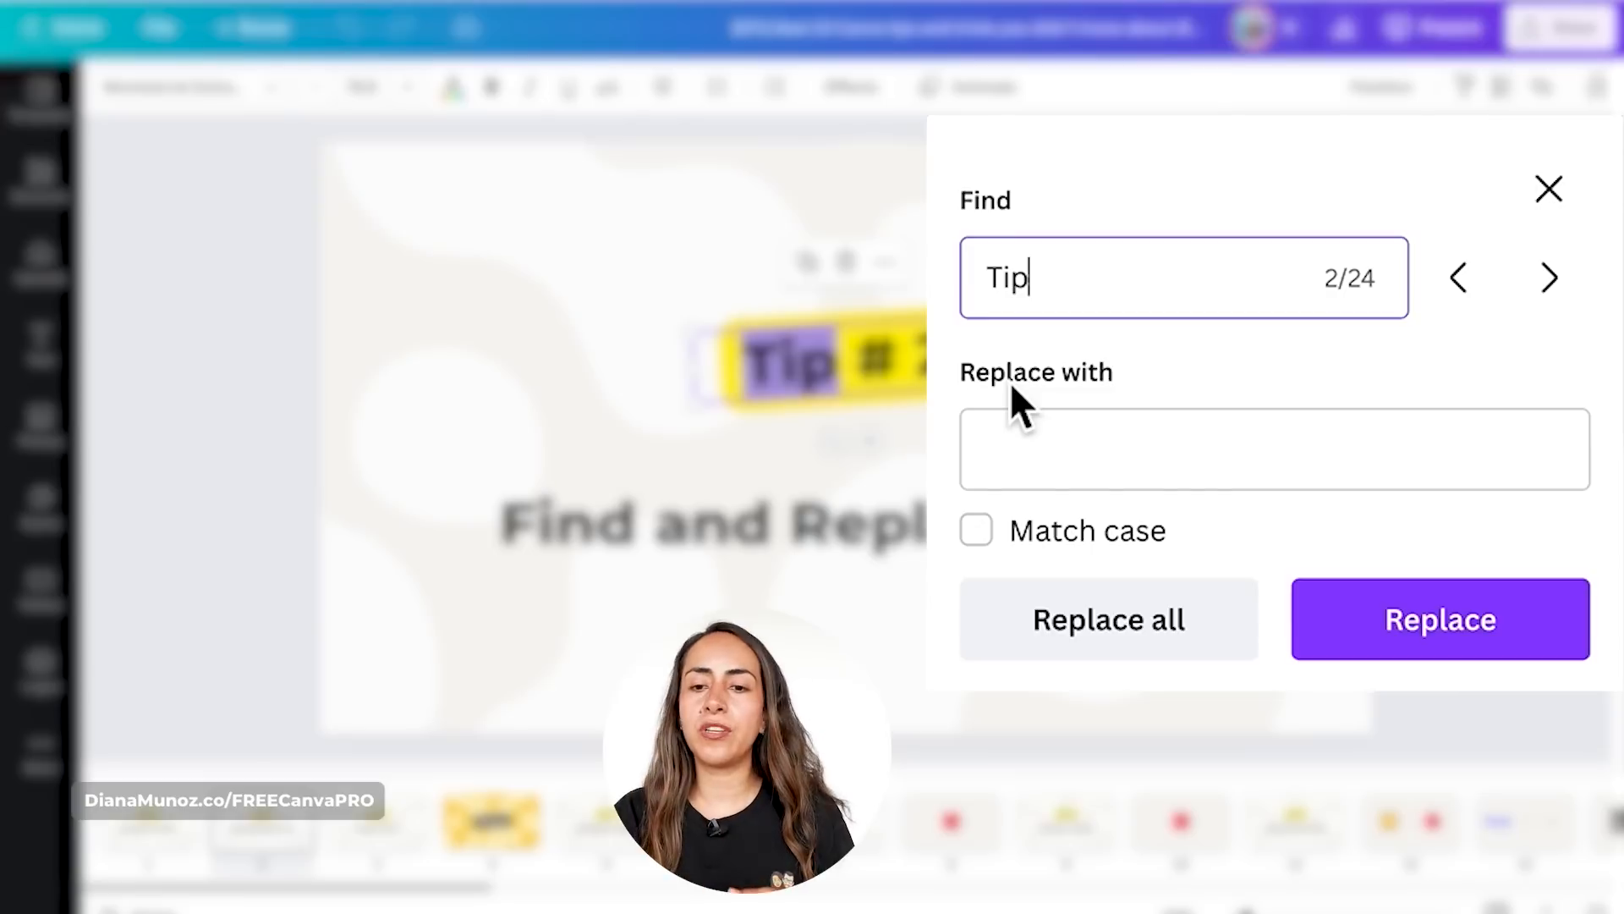
left_click(1040, 456)
type("Trick")
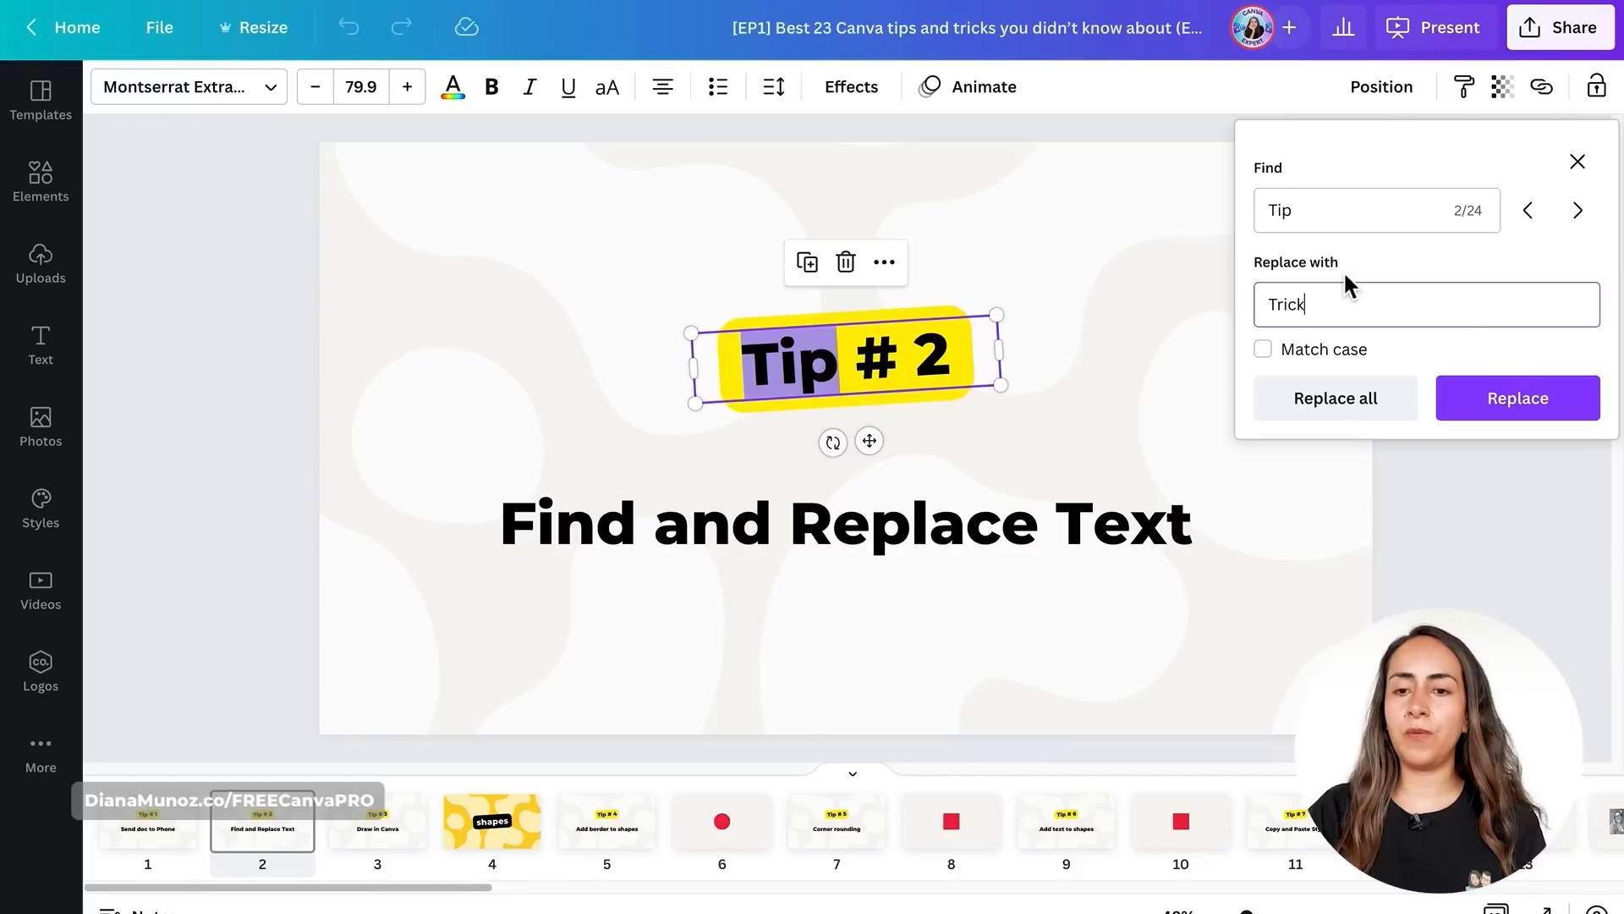
left_click(1547, 415)
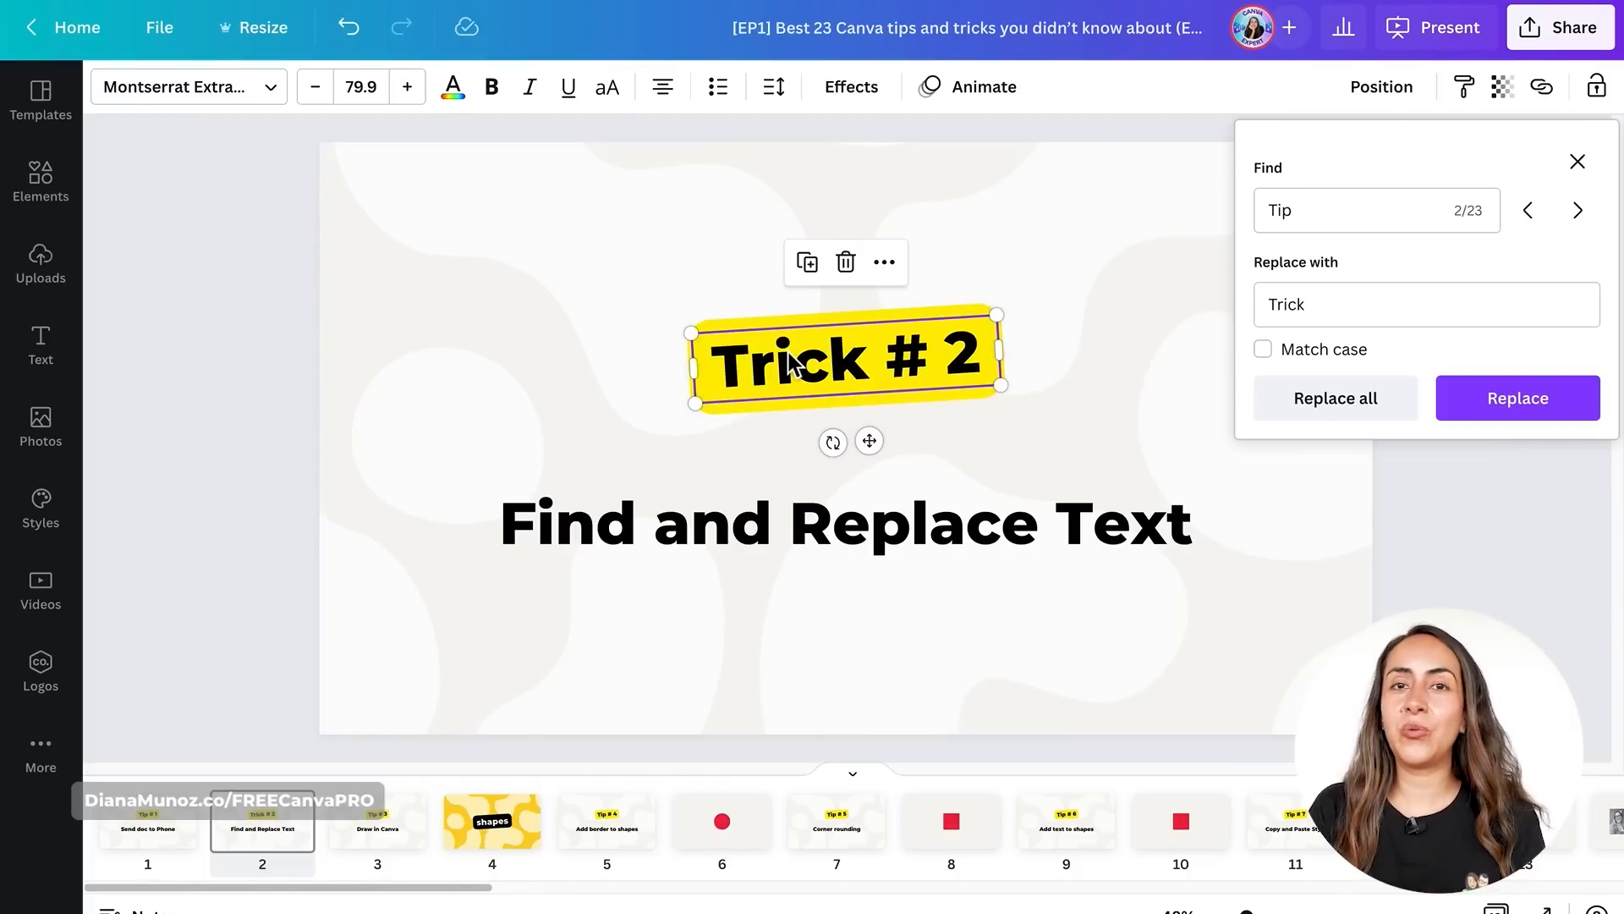
key("ctrl+z")
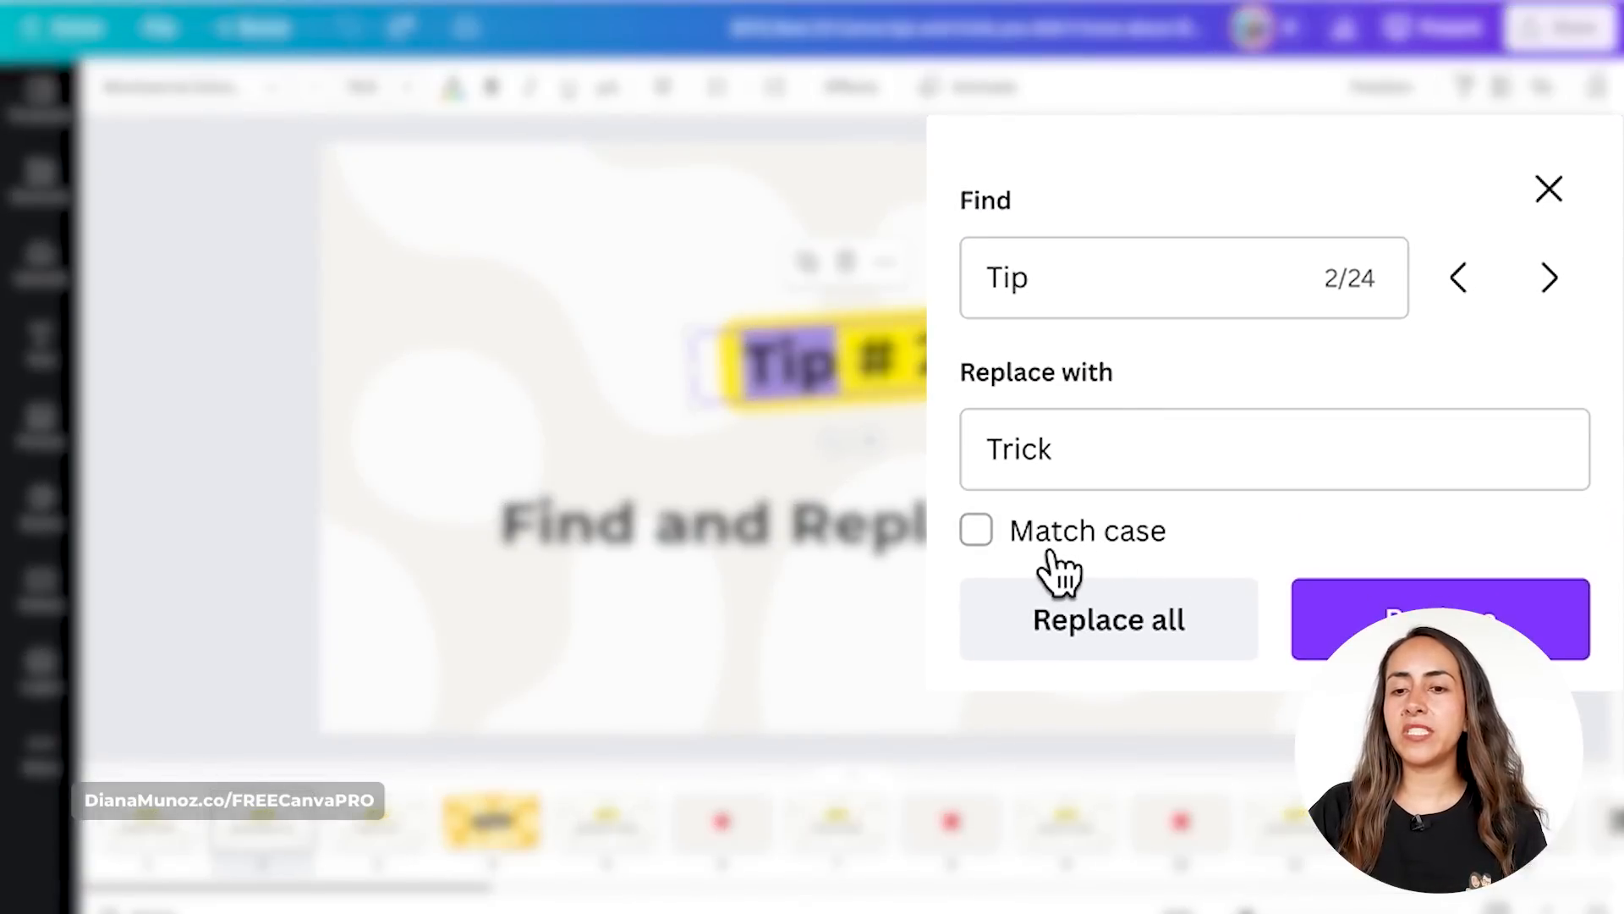
- Change the search term to lowercase "tip", clear the replacement text and turn on Match case
left_click(1003, 286)
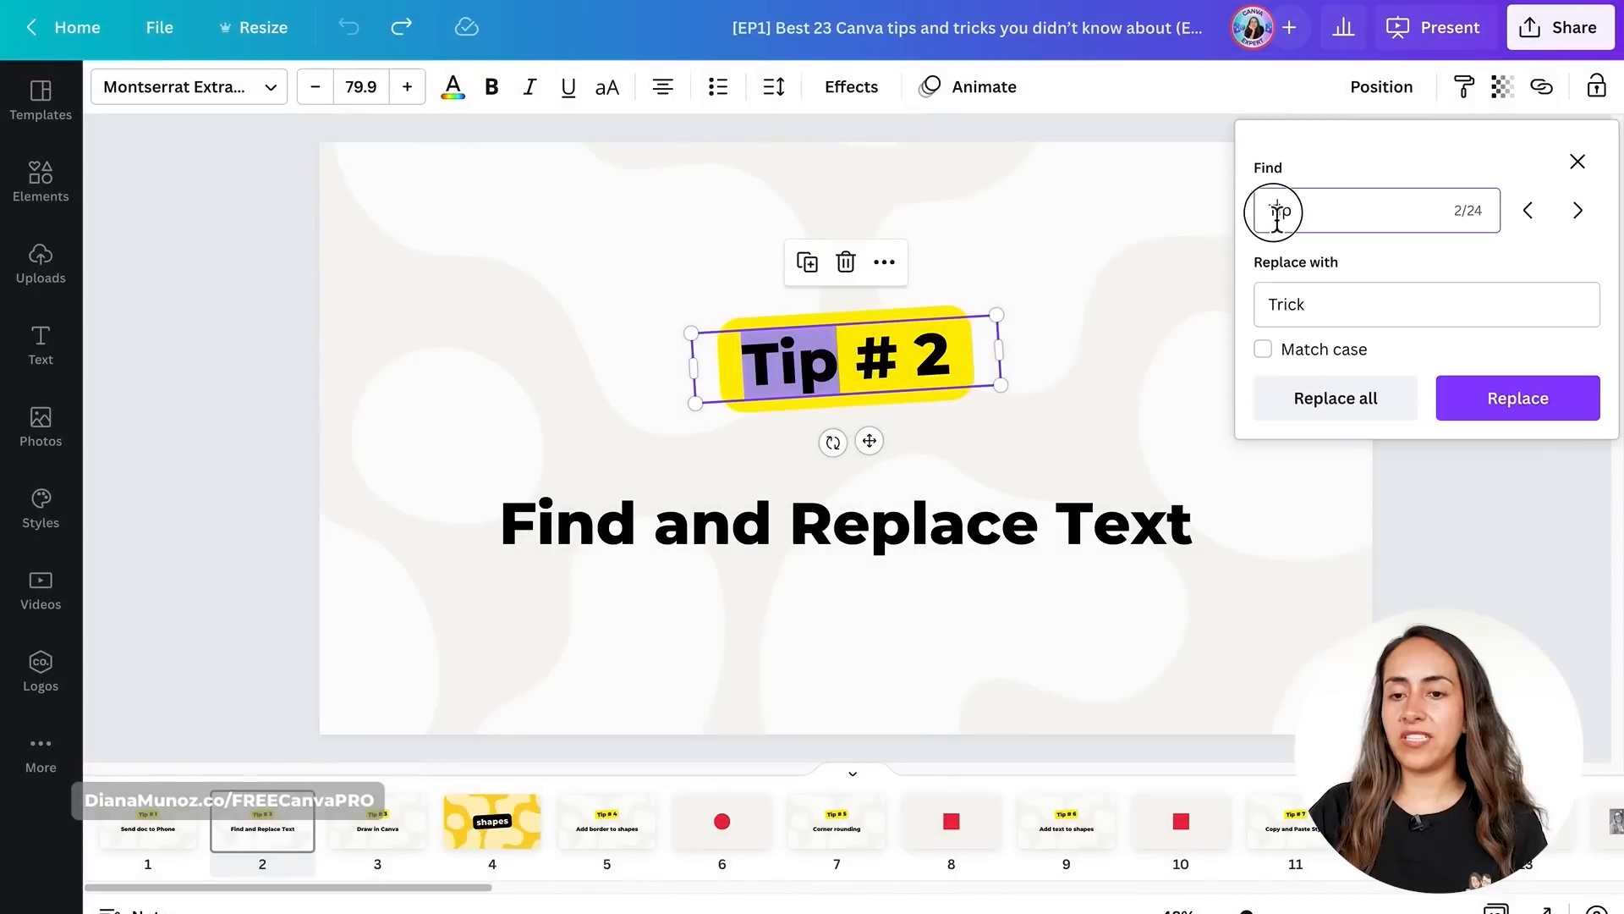
left_click_drag(1278, 218, 1270, 218)
key("BackSpace")
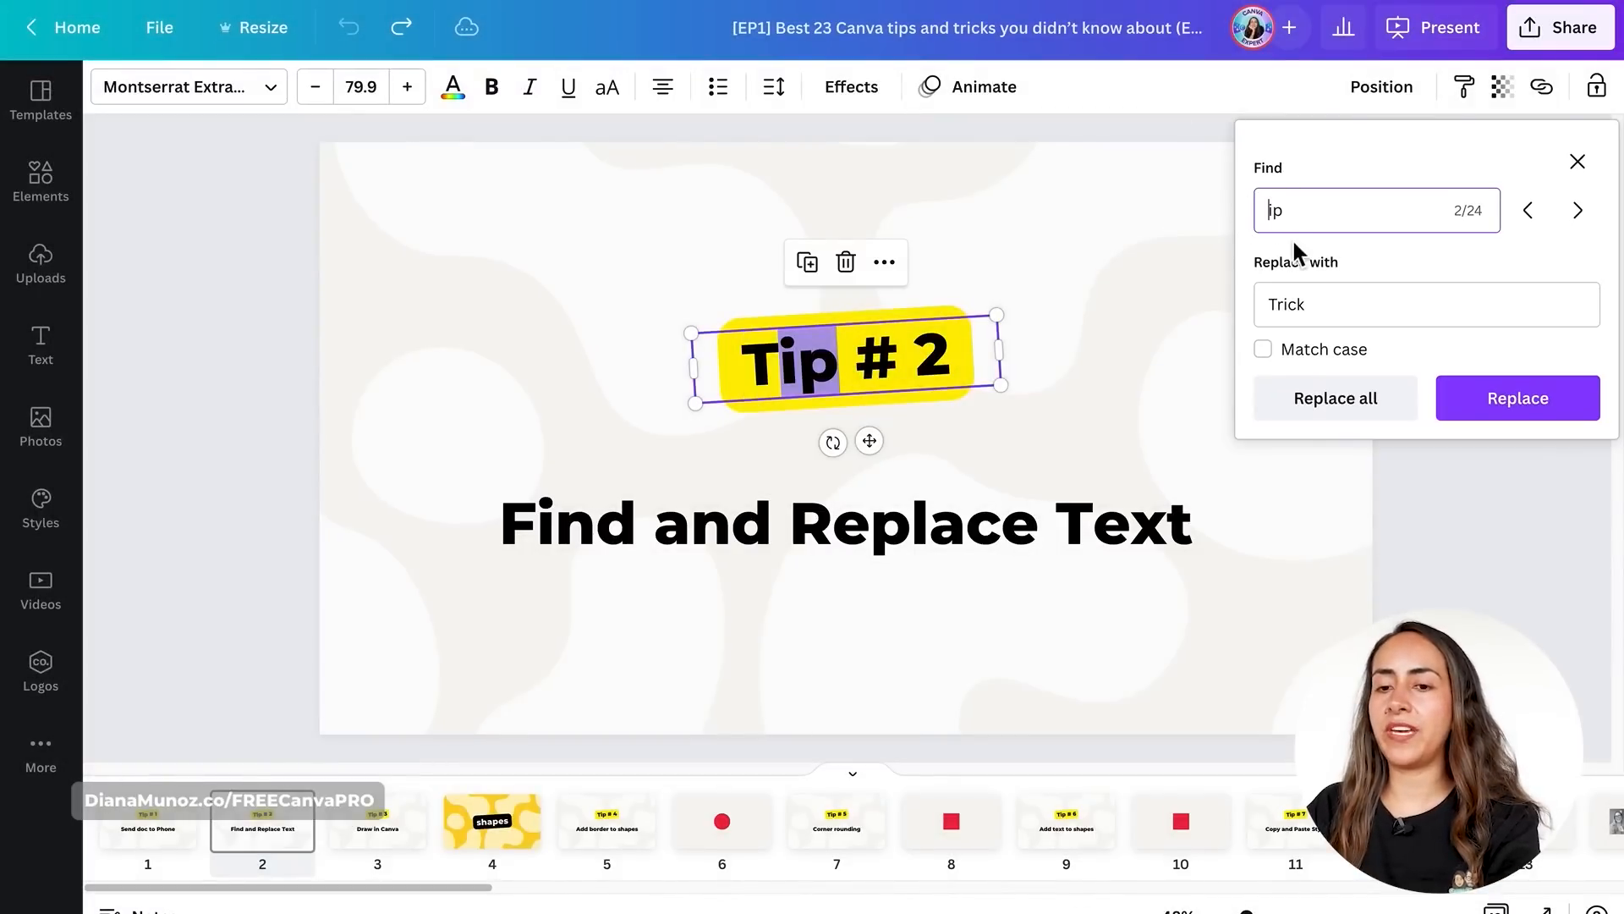
type("t")
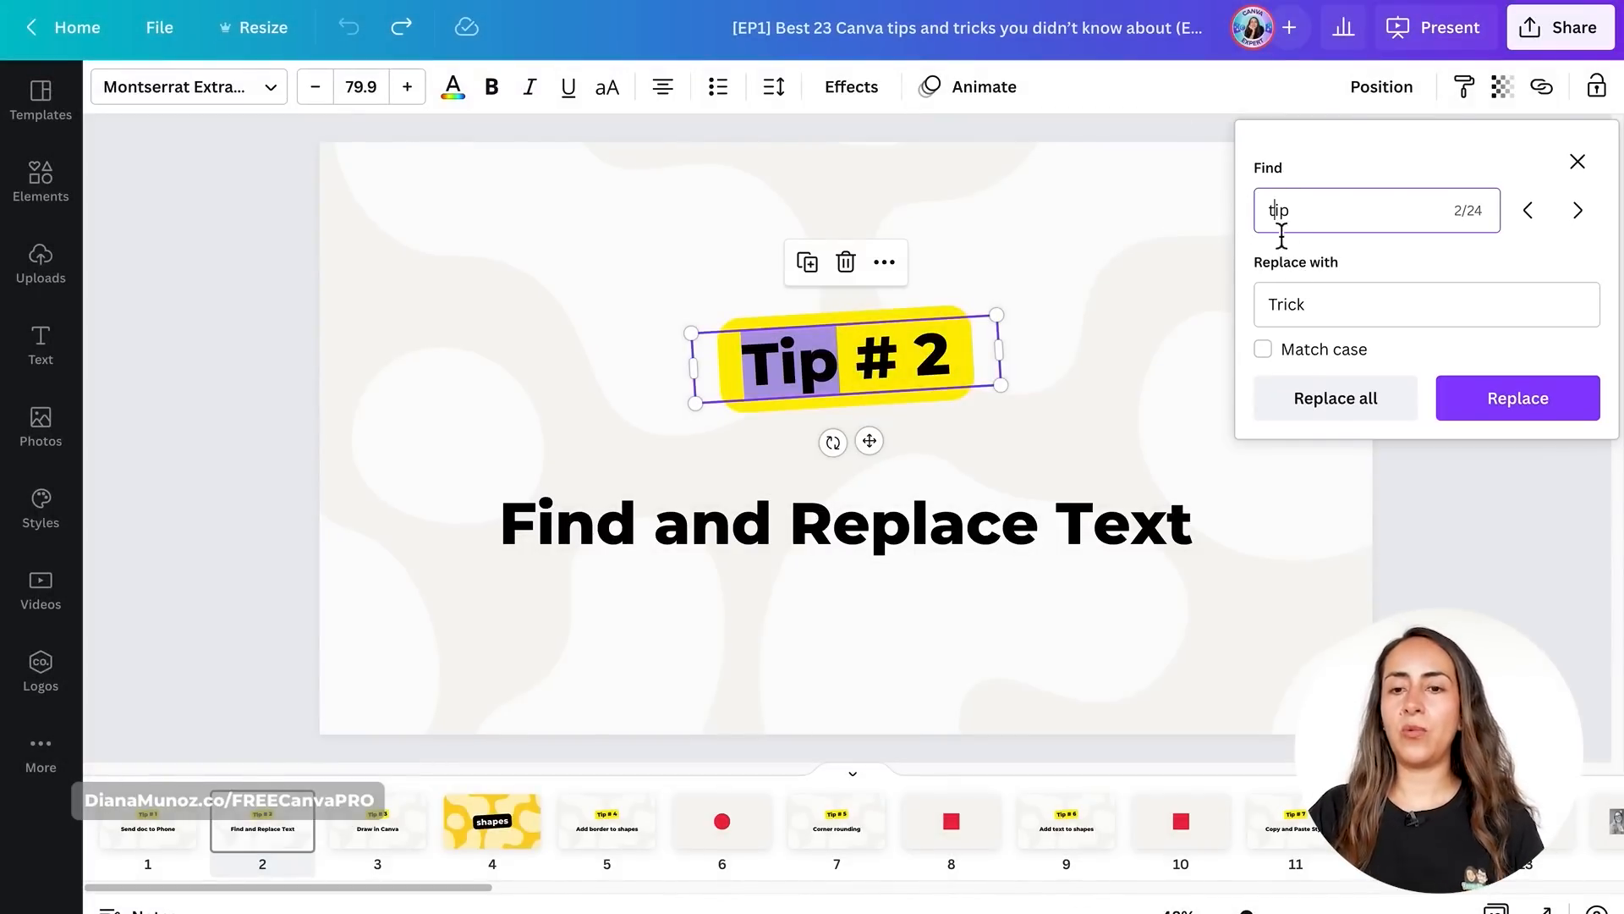
double_click(1267, 306)
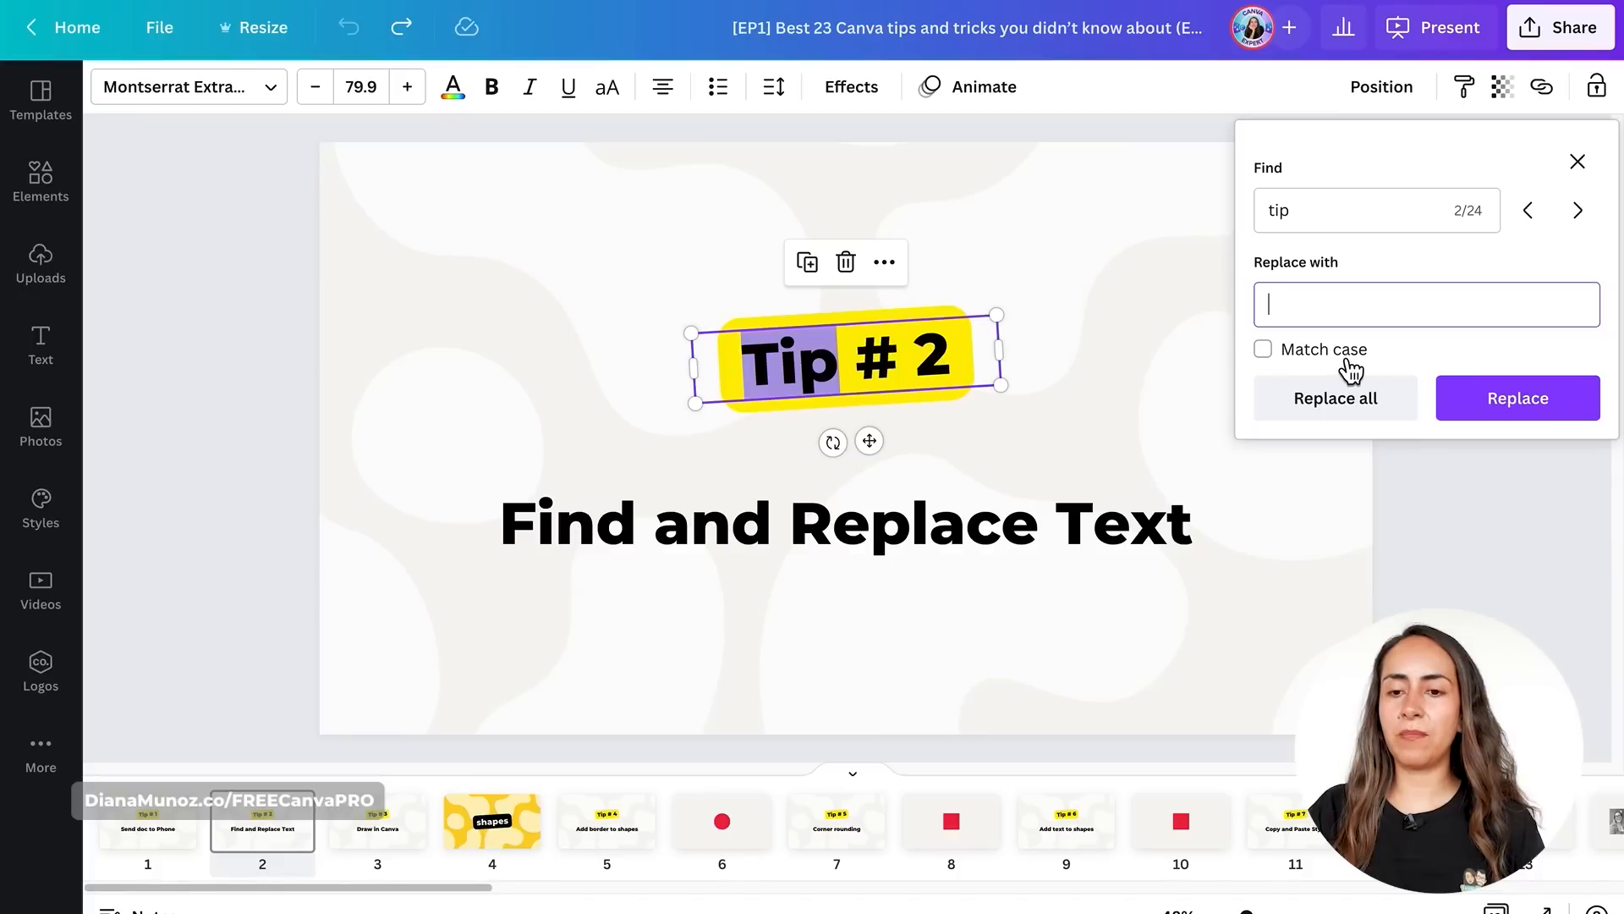
left_click(1273, 354)
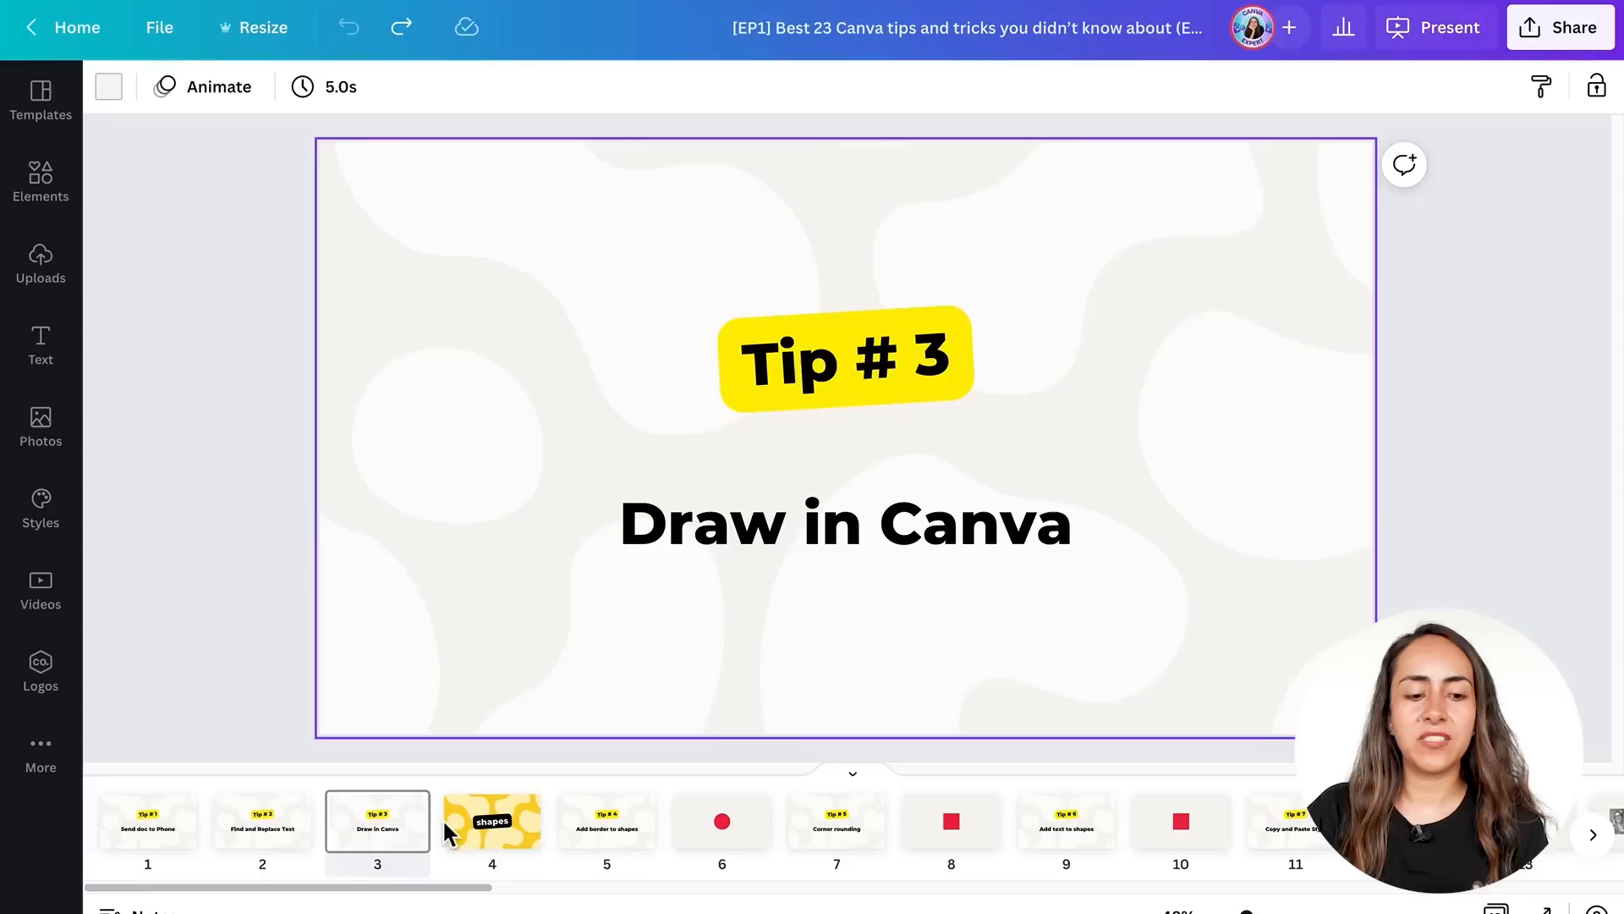
- Insert a blank page after the "Draw in Canva" page and open the Draw (Beta) app
left_click(438, 820)
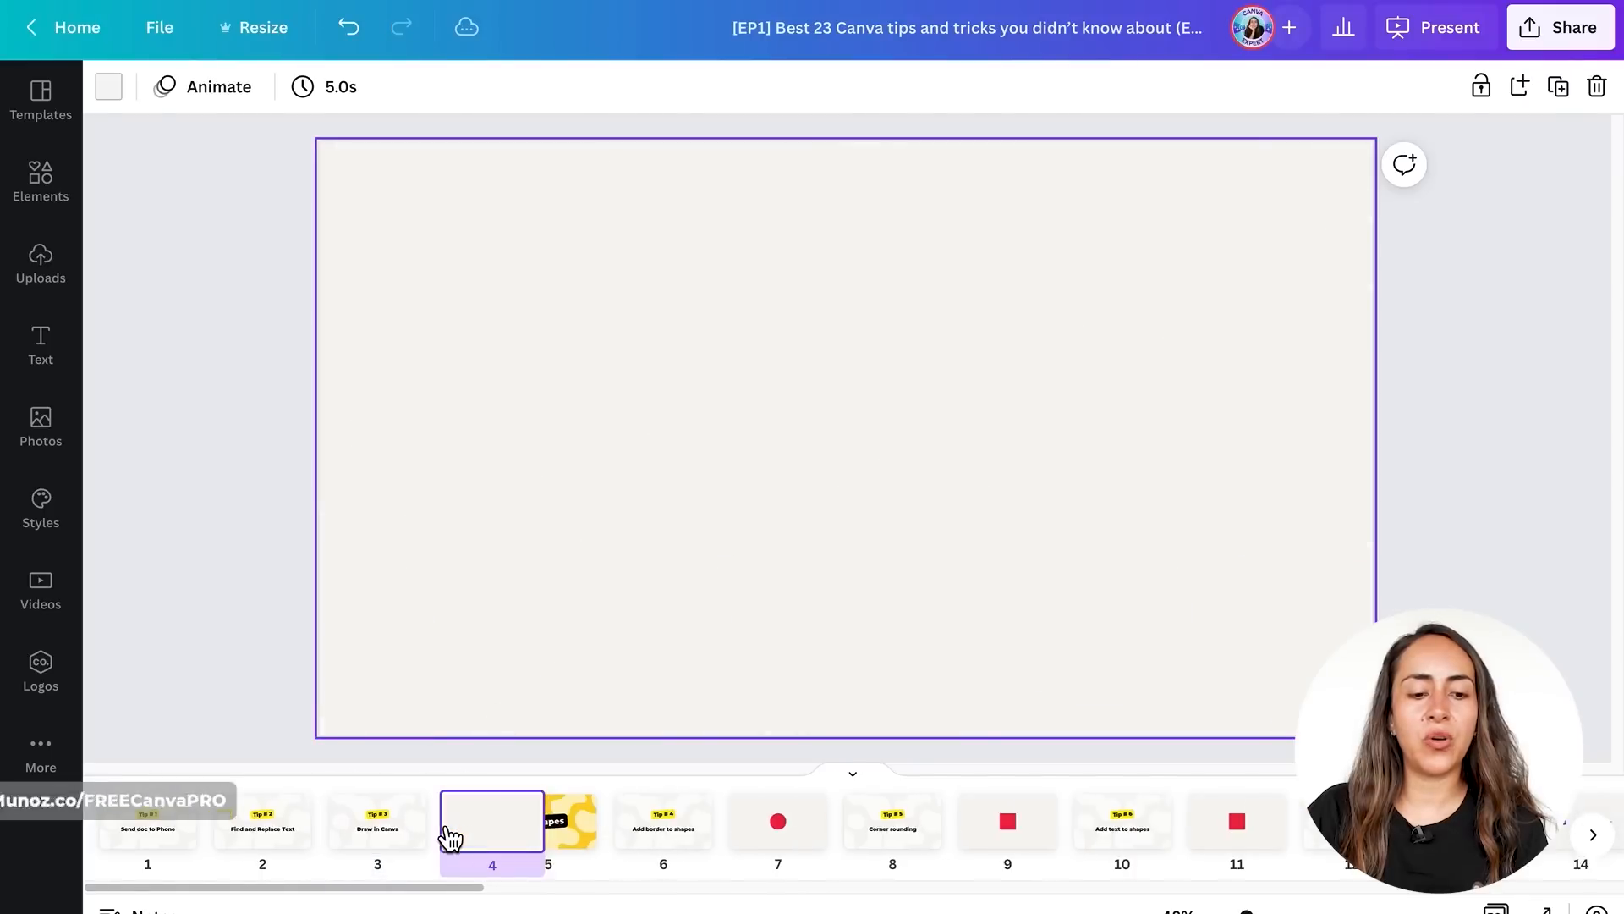
left_click(56, 759)
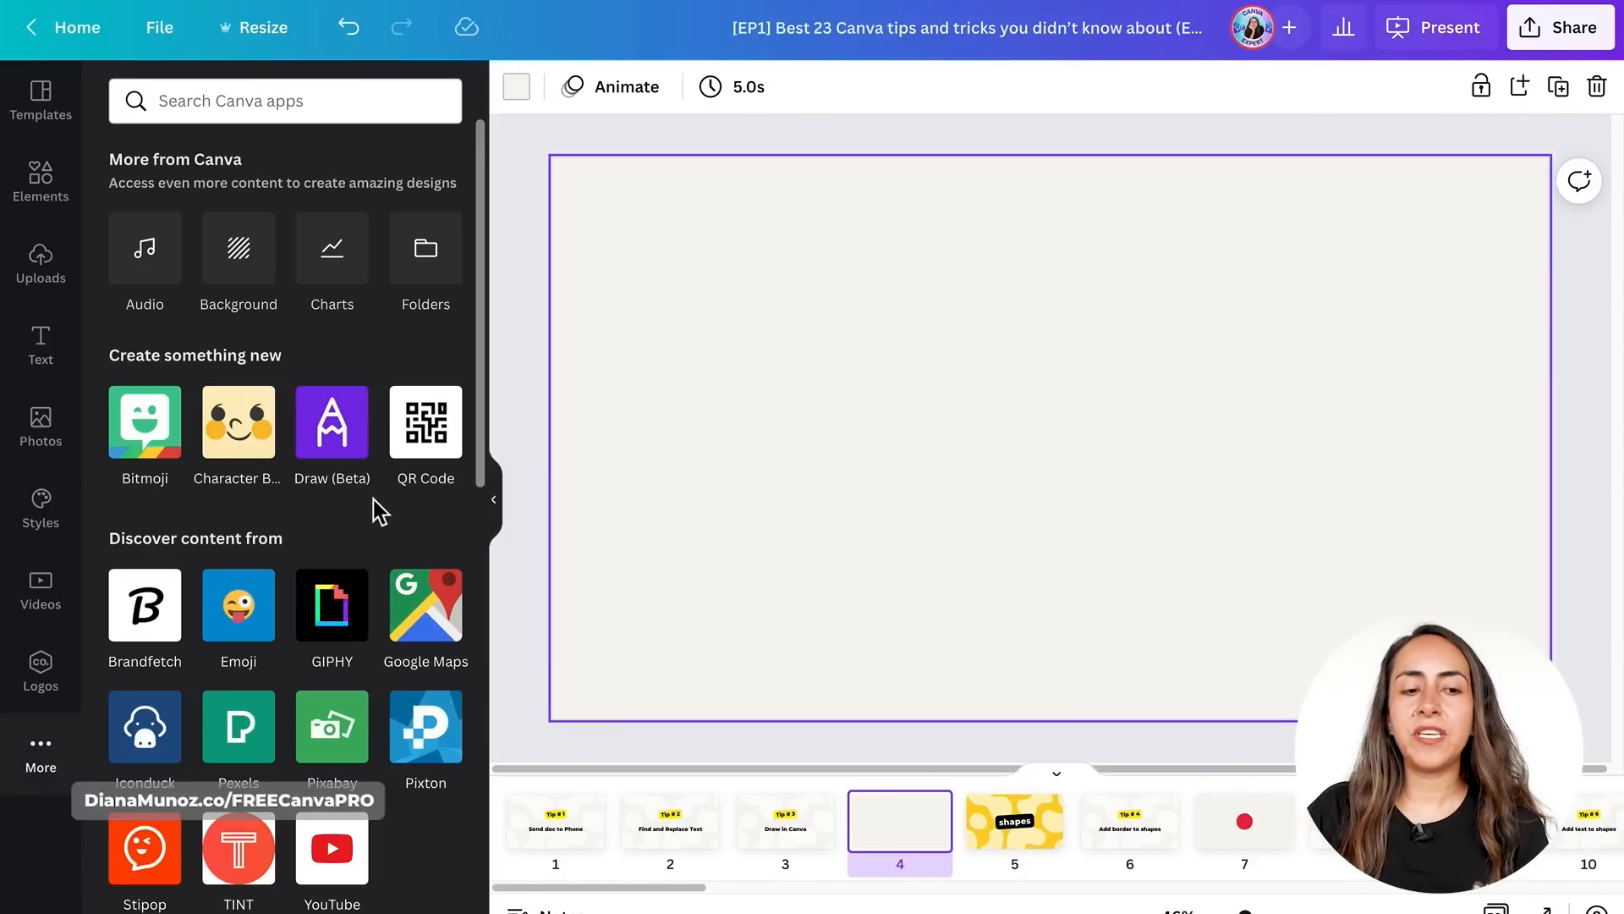
left_click(334, 438)
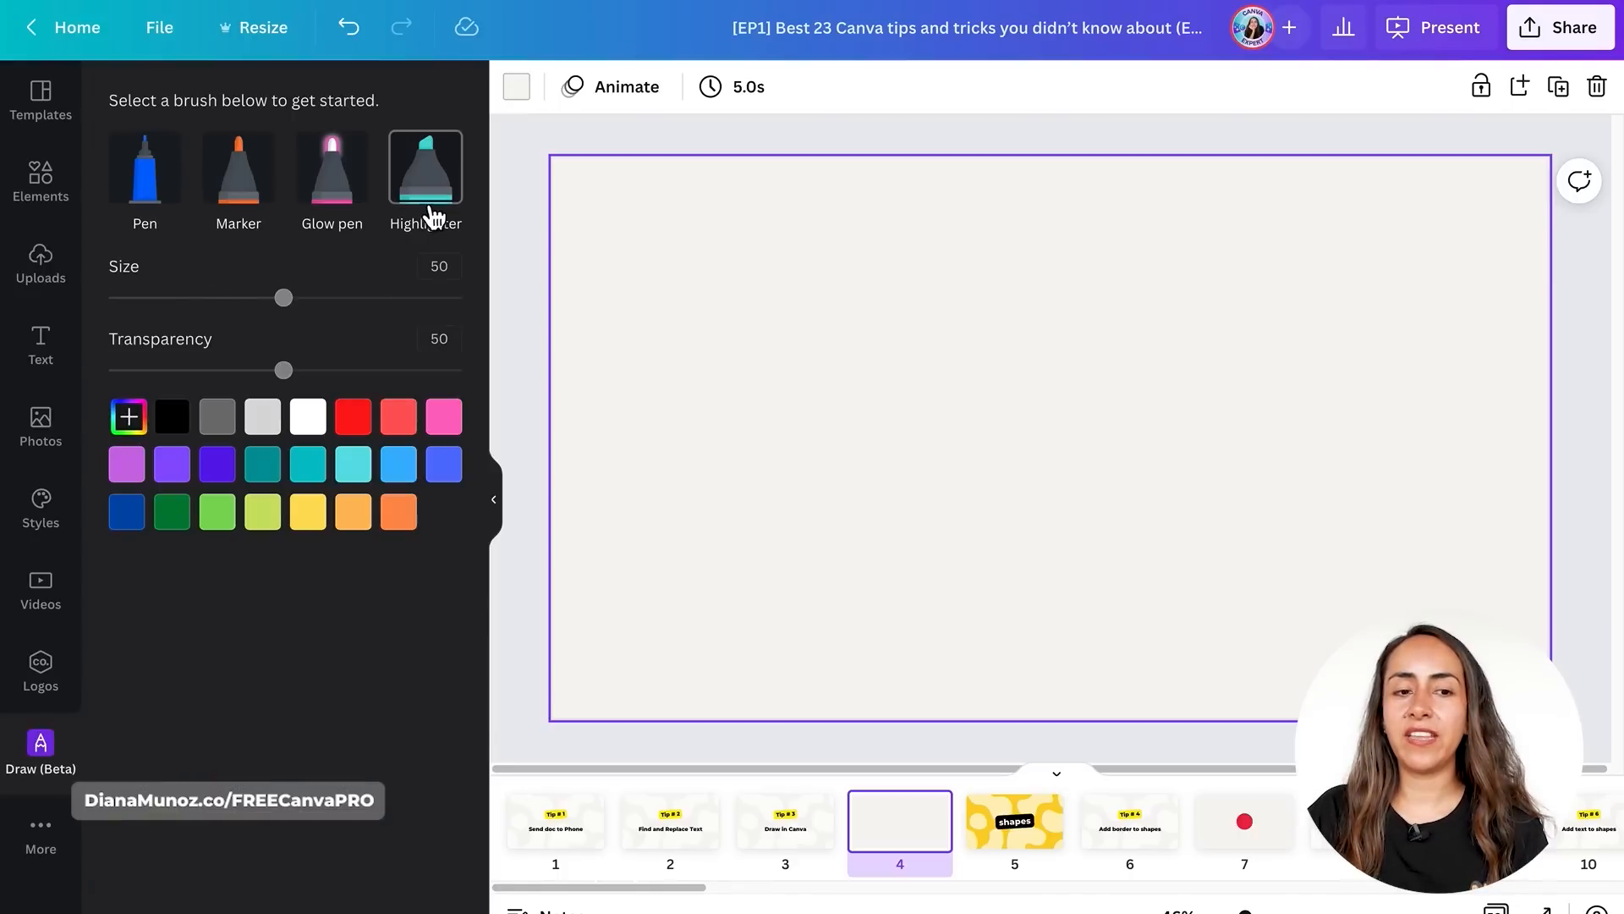
- Write "hello" on the blank page with a light orange Marker at size 59 and transparency 100, and finish the drawing
left_click(256, 195)
left_click_drag(283, 370, 462, 370)
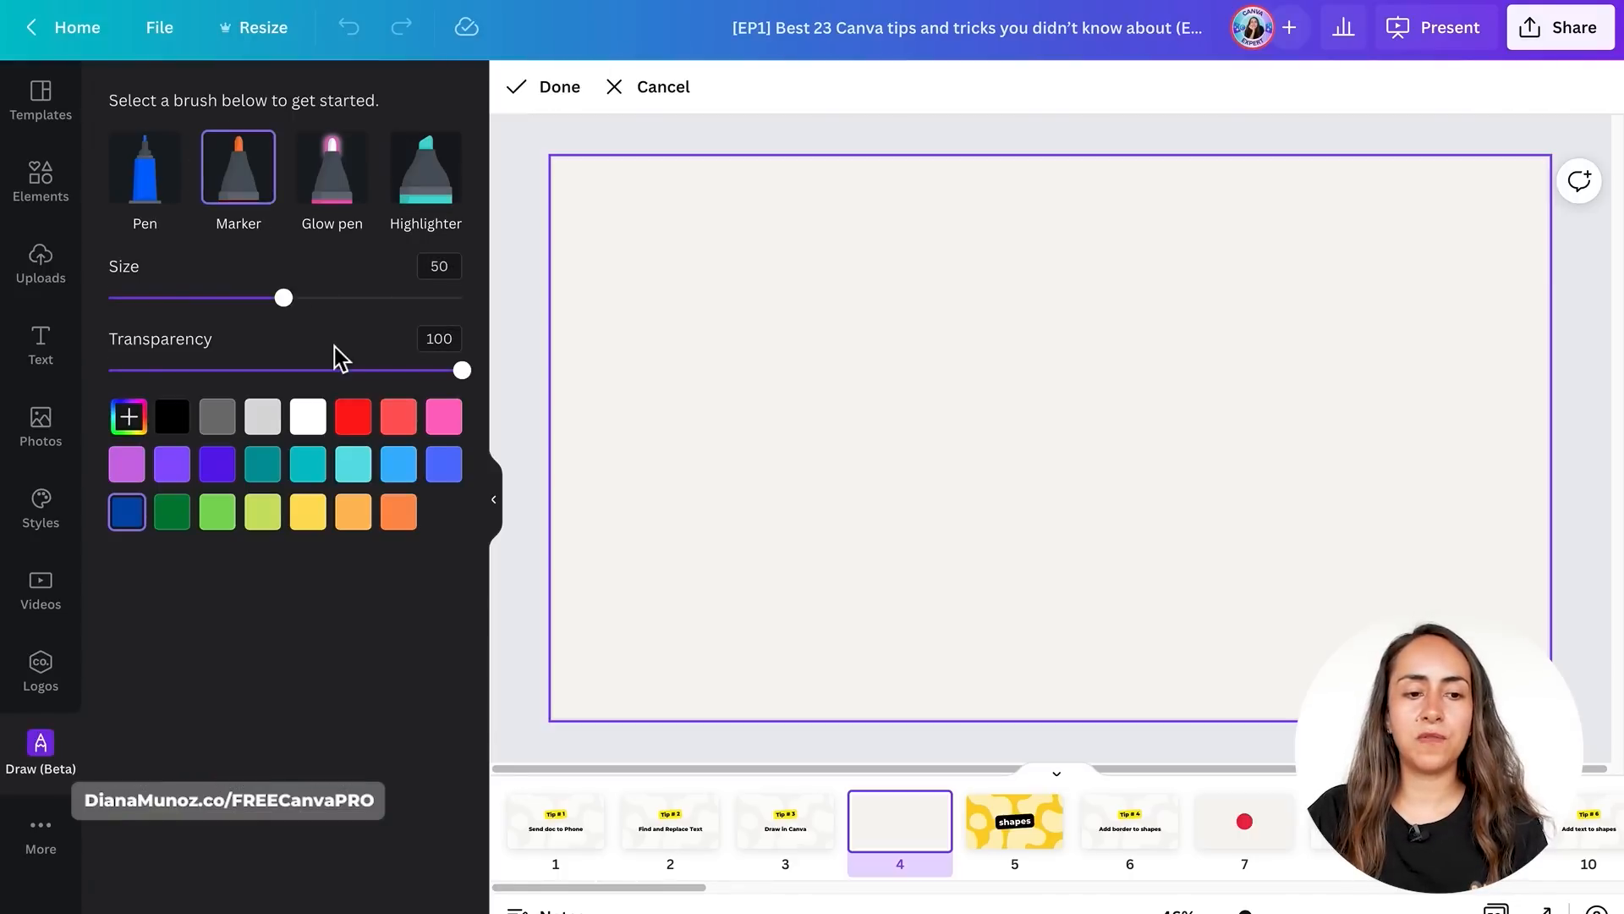
left_click(354, 511)
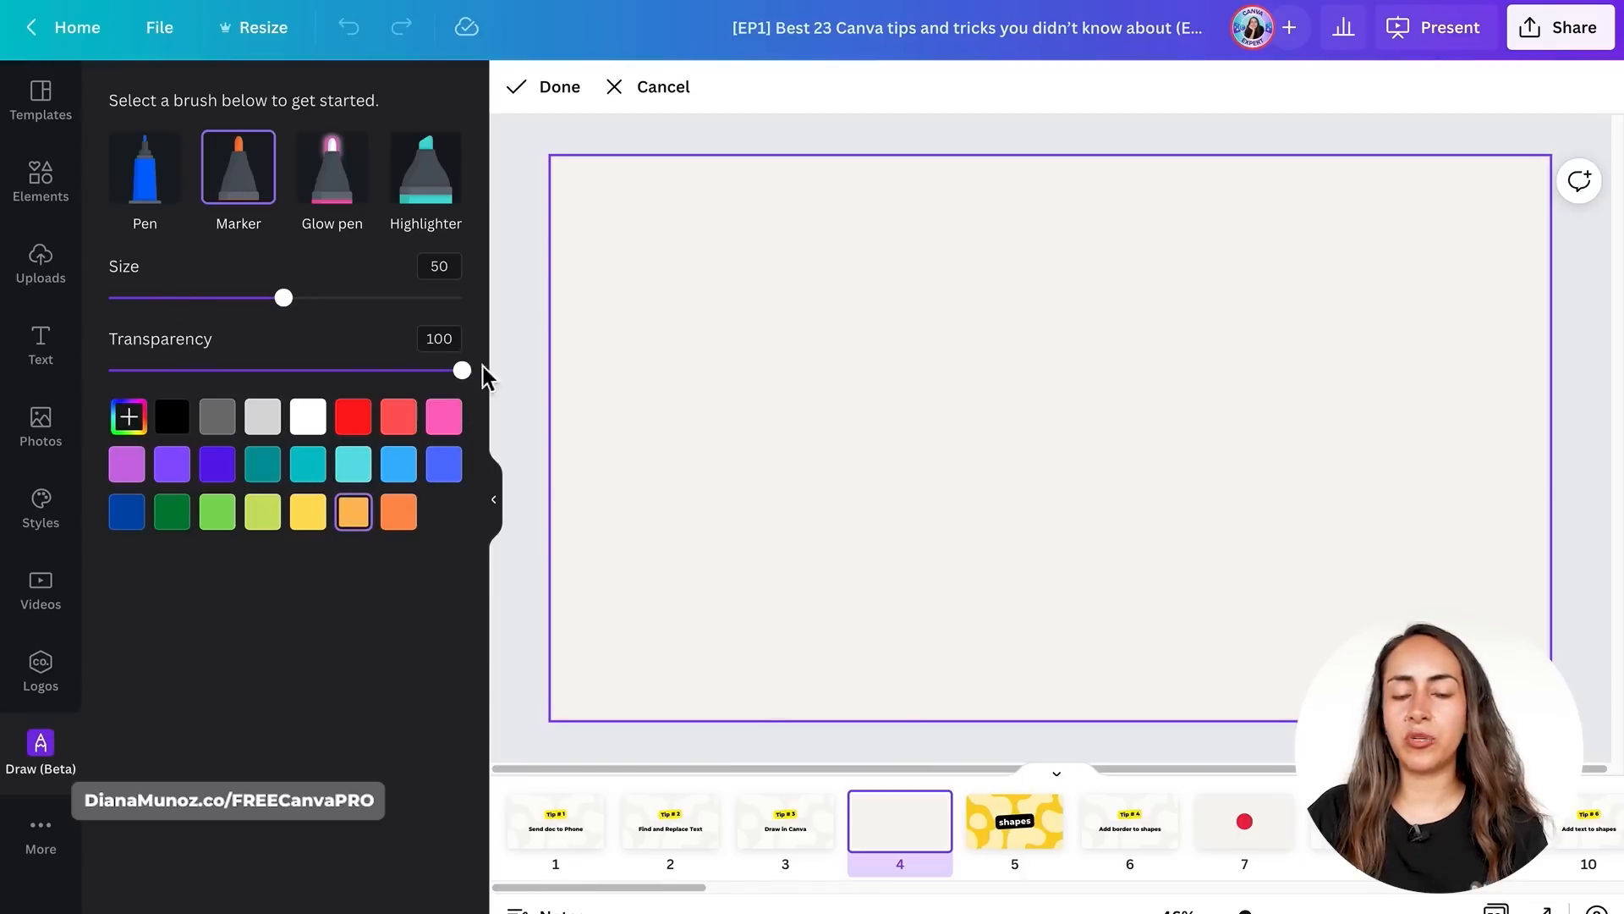
left_click_drag(284, 297, 315, 297)
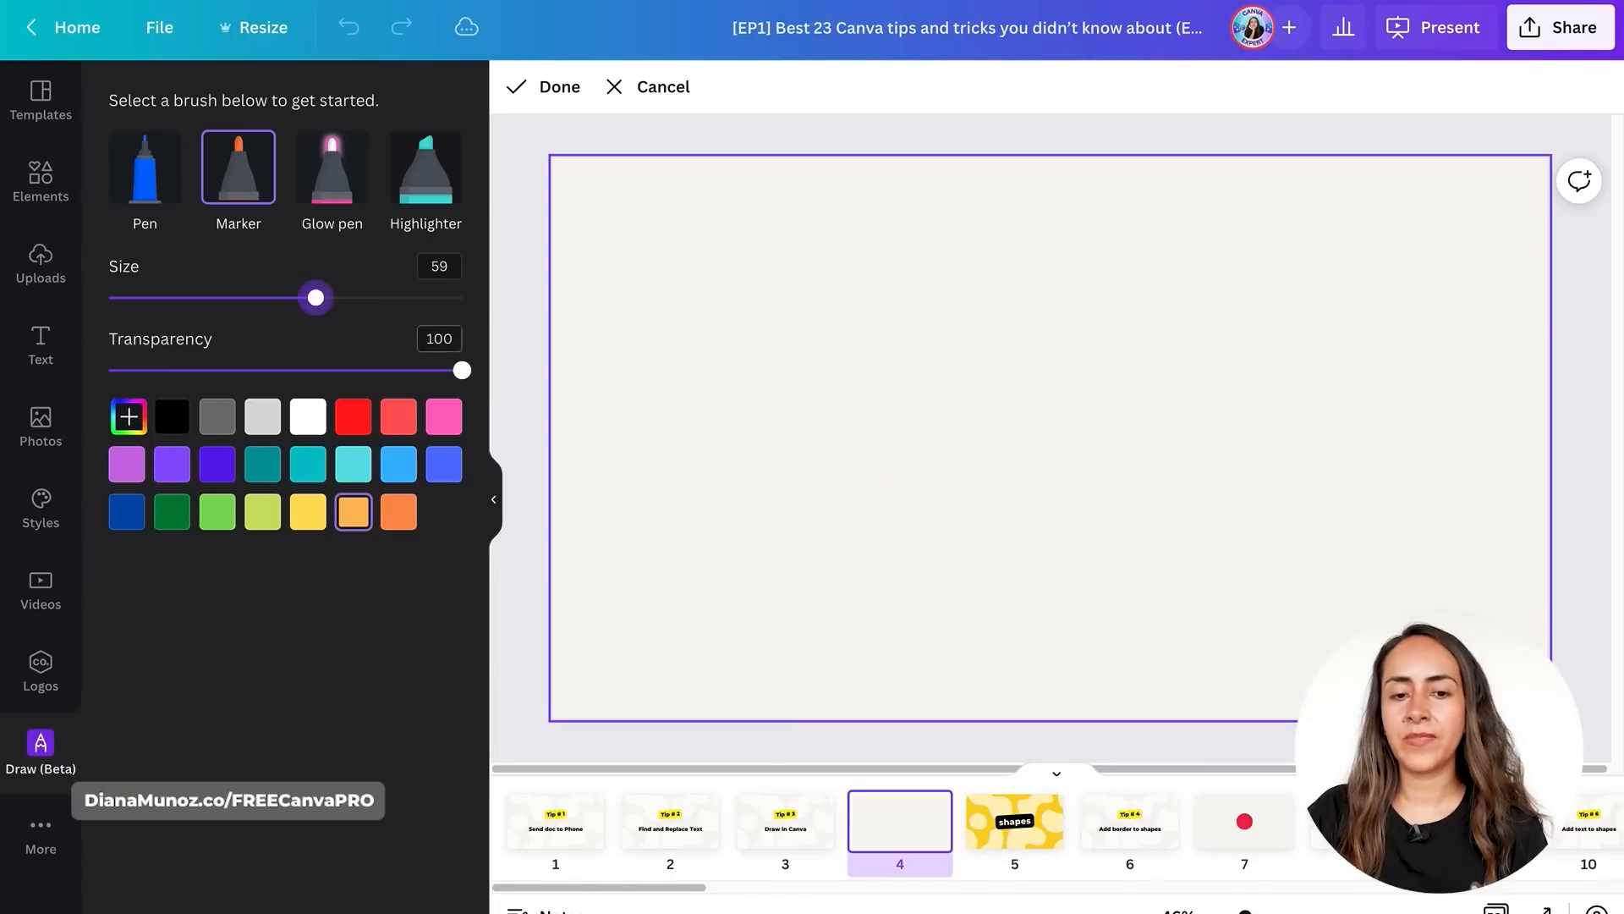
mouse_move(630, 512)
left_mouse_down()
mouse_move(720, 382)
mouse_move(729, 254)
mouse_move(736, 500)
mouse_move(764, 404)
mouse_move(814, 464)
mouse_move(881, 369)
mouse_move(863, 433)
mouse_move(988, 447)
mouse_move(974, 253)
mouse_move(991, 403)
mouse_move(1064, 368)
mouse_move(1055, 229)
mouse_move(1068, 378)
mouse_move(1127, 330)
mouse_move(1135, 400)
mouse_move(1191, 366)
mouse_move(1170, 315)
mouse_move(1143, 328)
mouse_move(1185, 342)
mouse_move(1213, 280)
left_mouse_up()
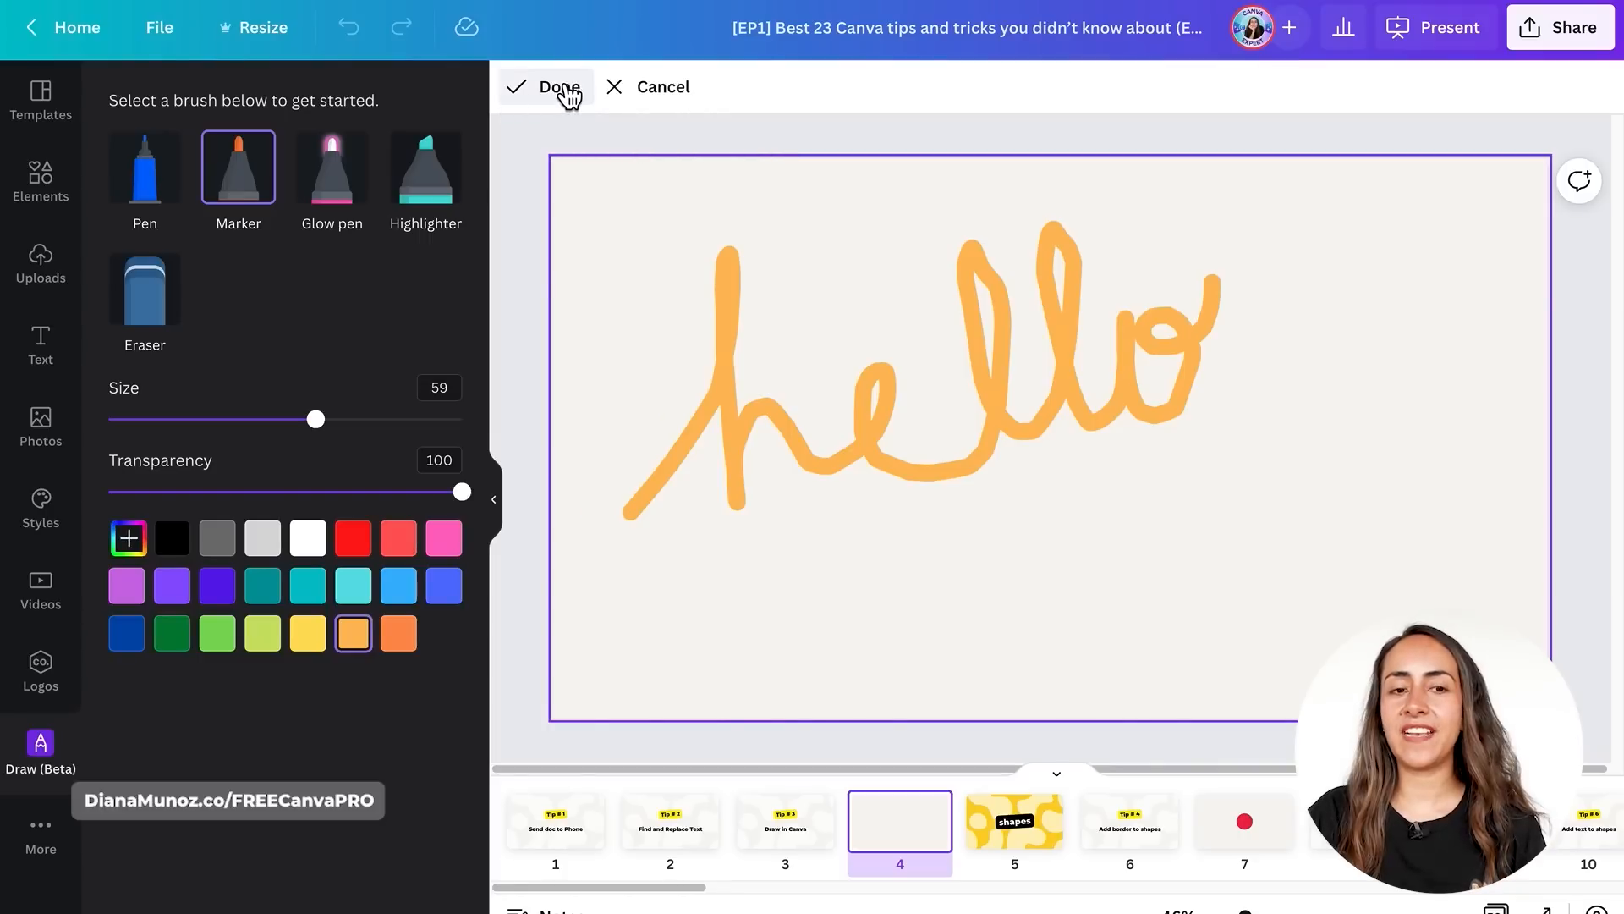
left_click(561, 93)
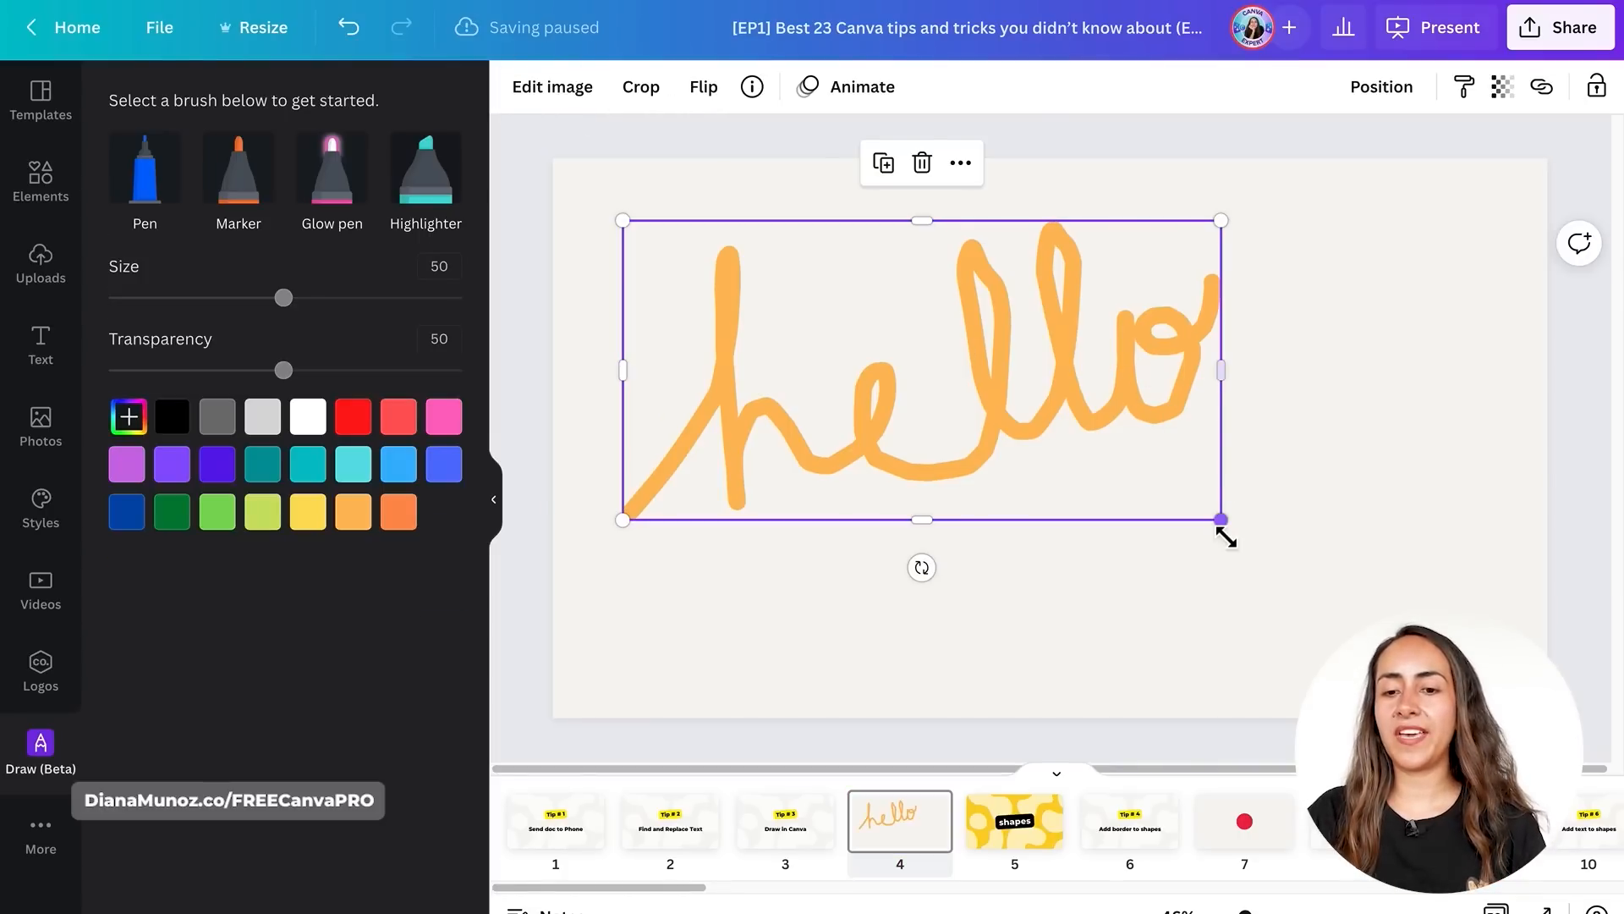
- Enlarge the "hello" drawing, rotate it slightly counterclockwise and reposition it lower and further right on the page
mouse_move(1221, 519)
left_mouse_down()
mouse_move(1020, 447)
mouse_move(853, 337)
mouse_move(1058, 482)
mouse_move(1312, 608)
mouse_move(1303, 562)
left_mouse_up()
left_click_drag(962, 607, 1001, 605)
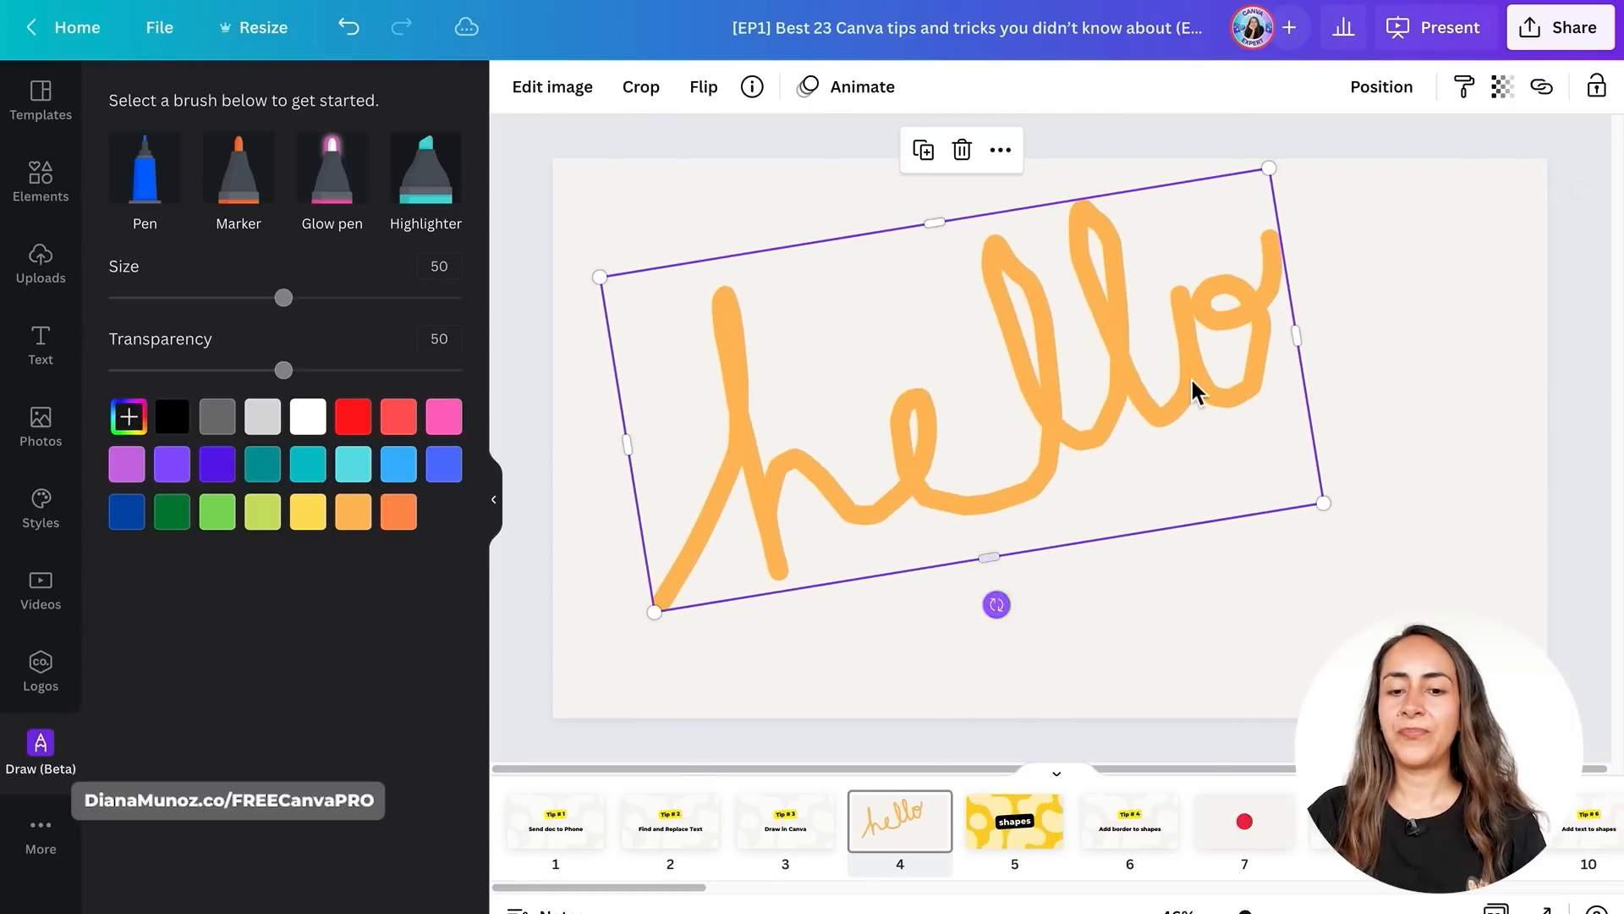
mouse_move(1244, 490)
left_mouse_down()
mouse_move(1267, 500)
mouse_move(1154, 474)
mouse_move(1092, 499)
left_mouse_up()
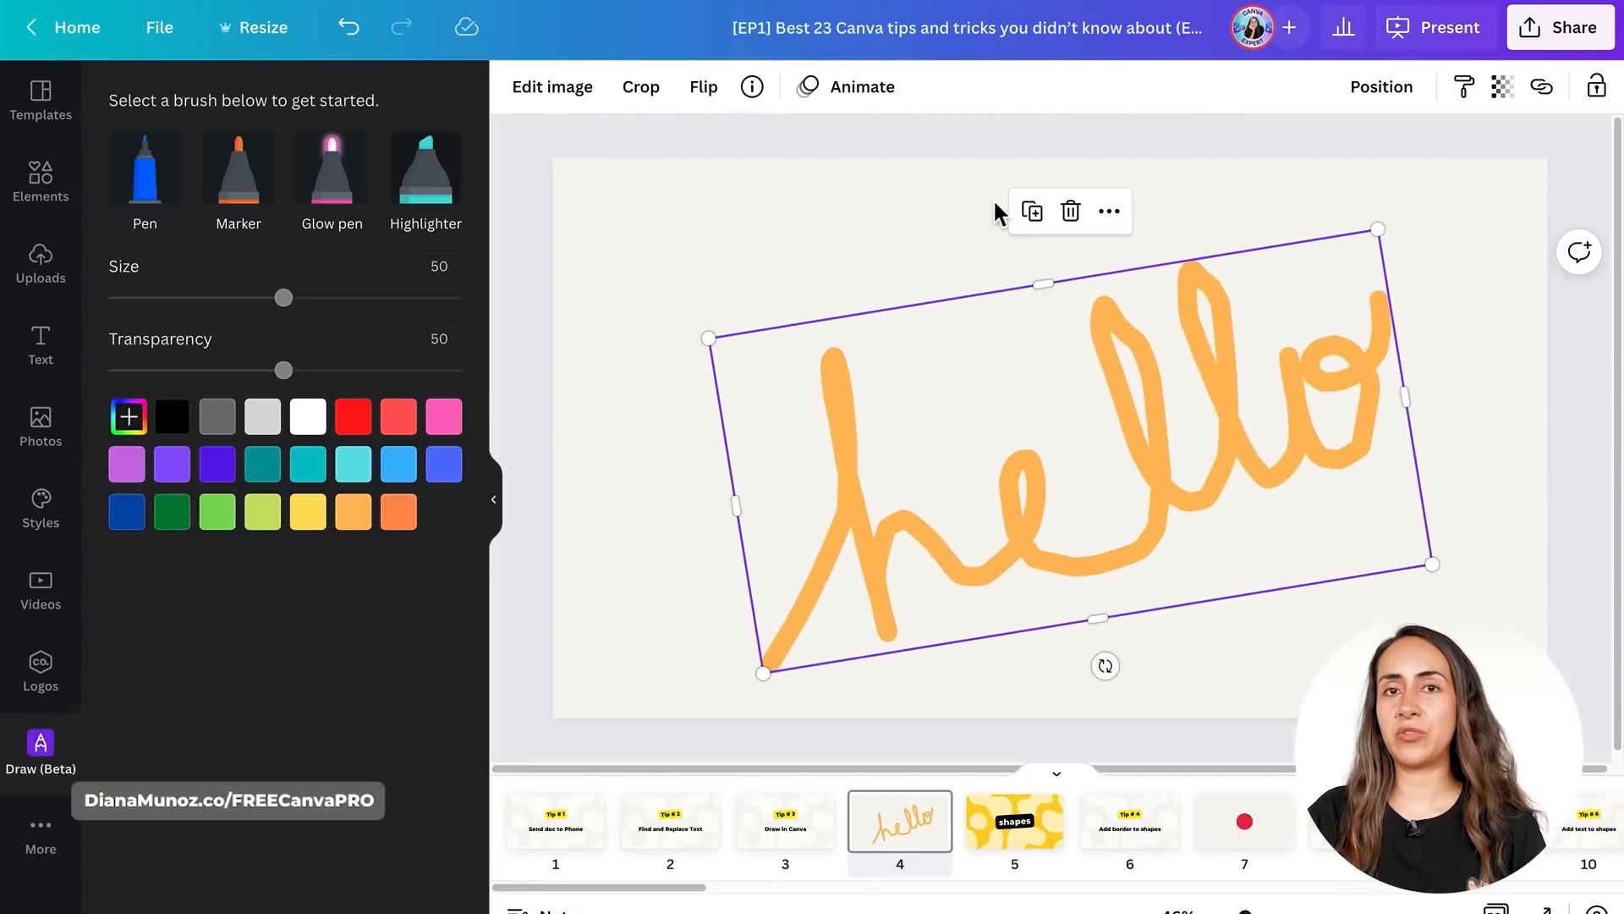
left_click(914, 203)
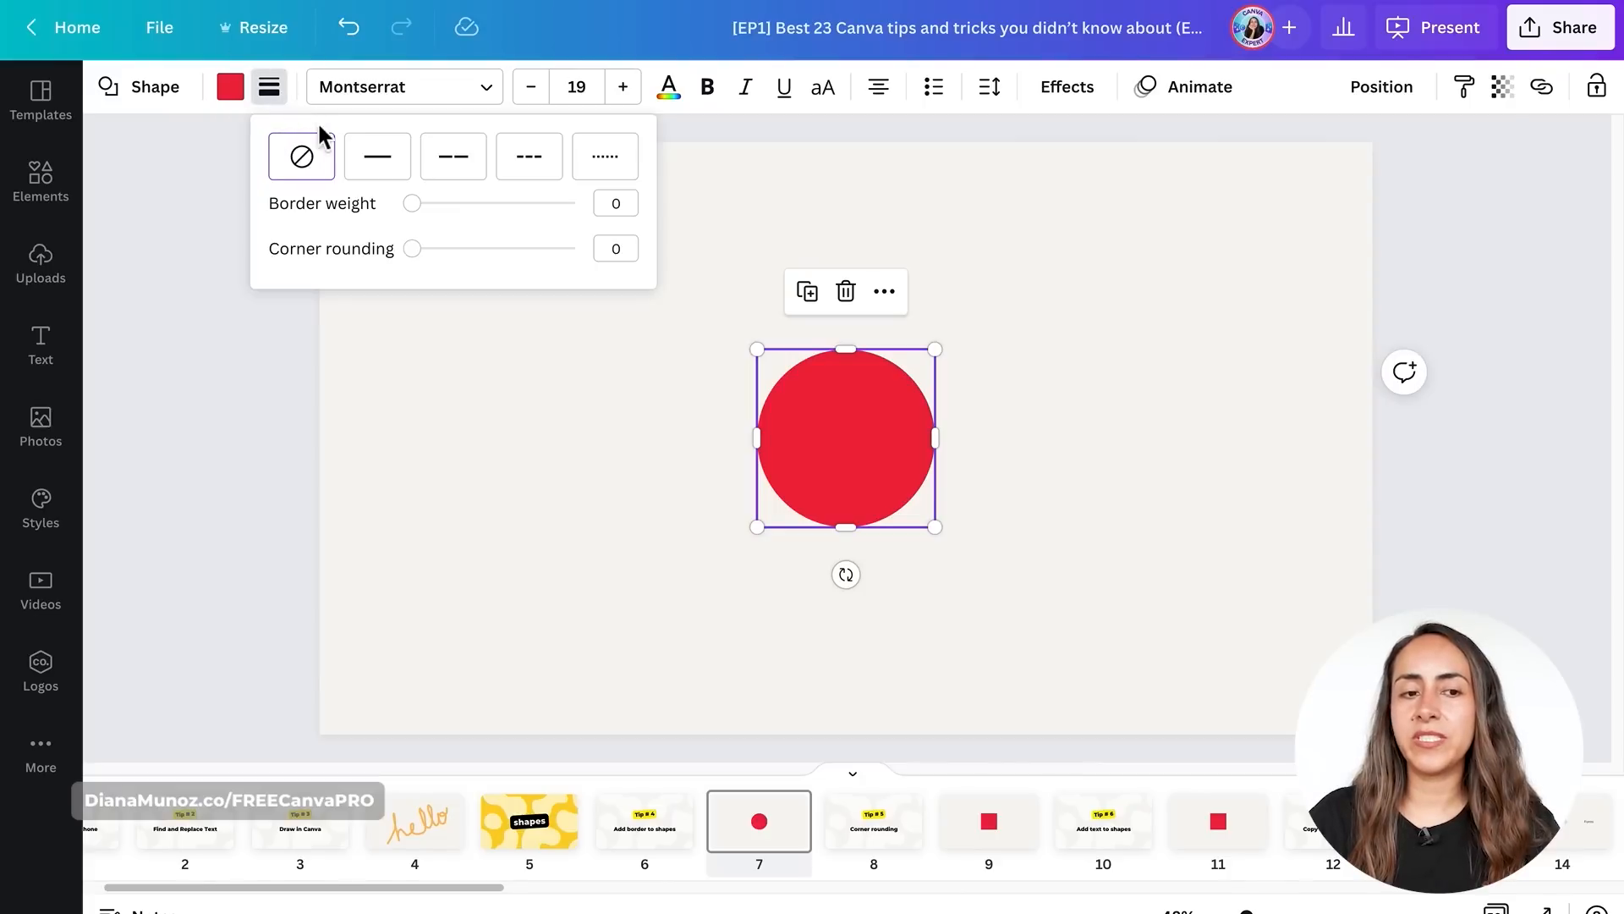
- Try the solid and dashed border styles on the page 7 red circle, settle on dotted and increase the border weight
left_click(385, 179)
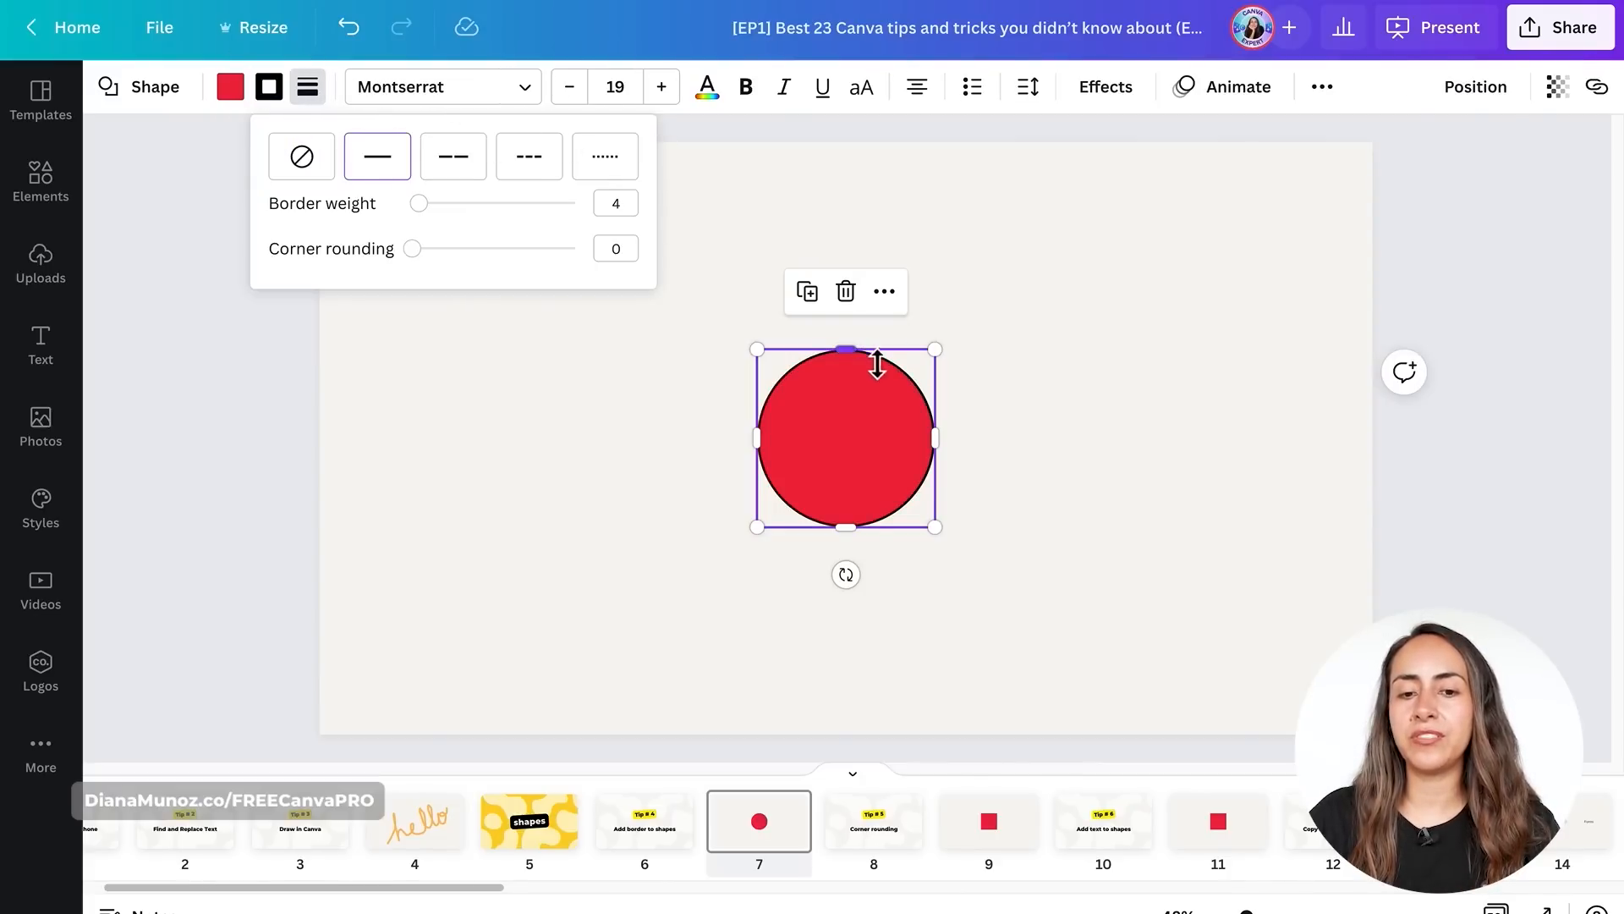
left_click(457, 165)
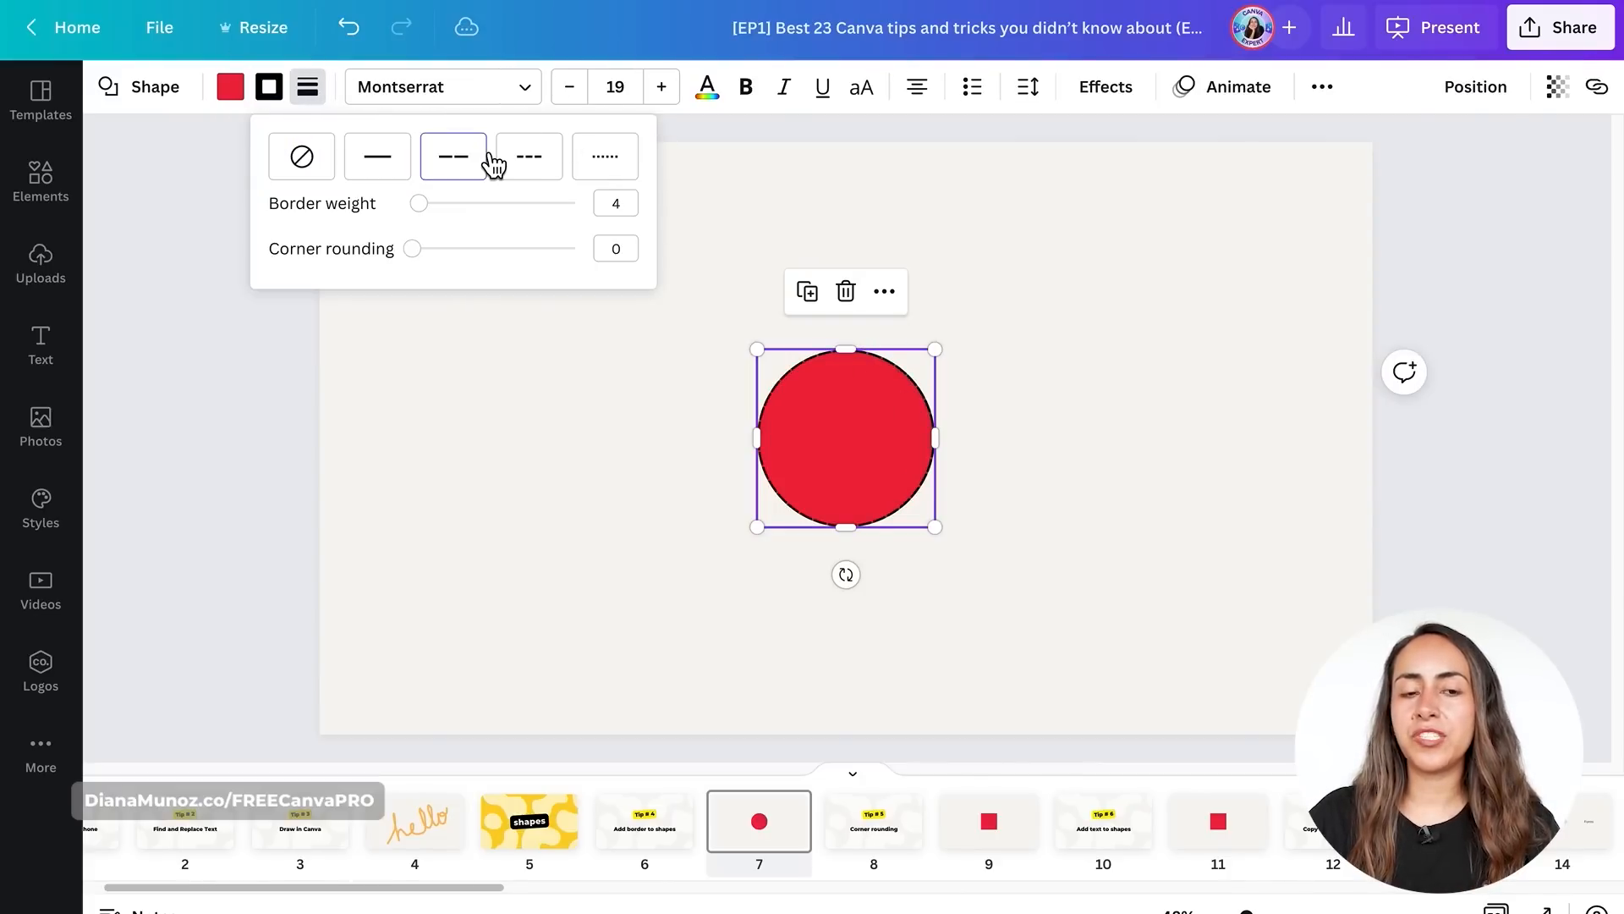
left_click(557, 168)
left_click(611, 163)
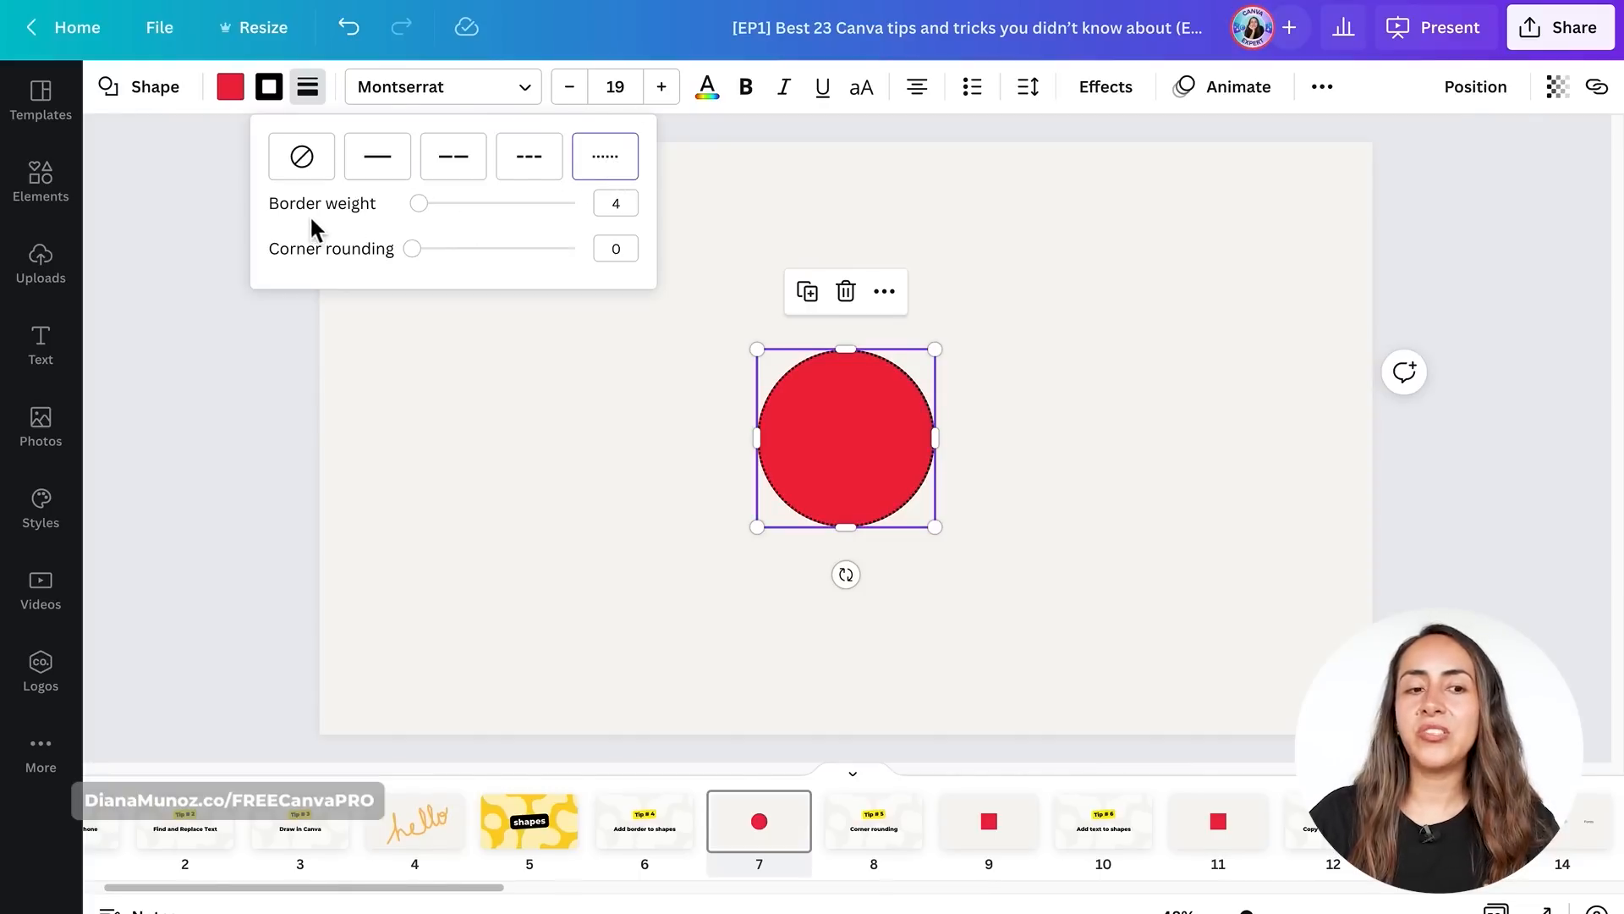
mouse_move(421, 213)
left_mouse_down()
mouse_move(458, 218)
mouse_move(437, 222)
left_mouse_up()
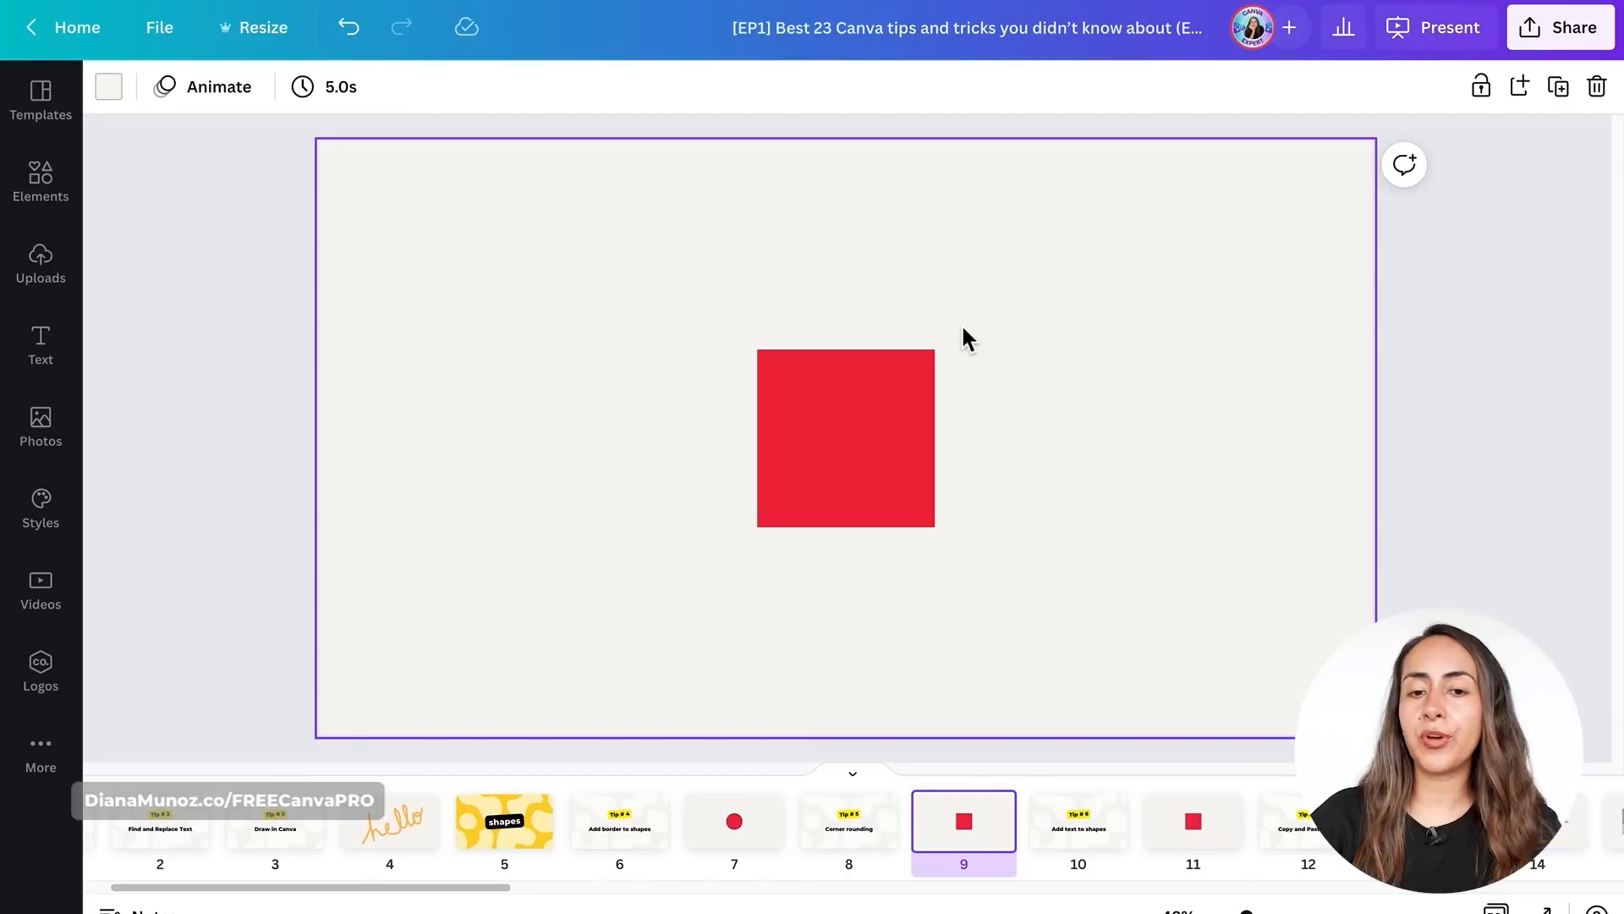
- Slightly round the corners of the red square on page 9
left_click(827, 421)
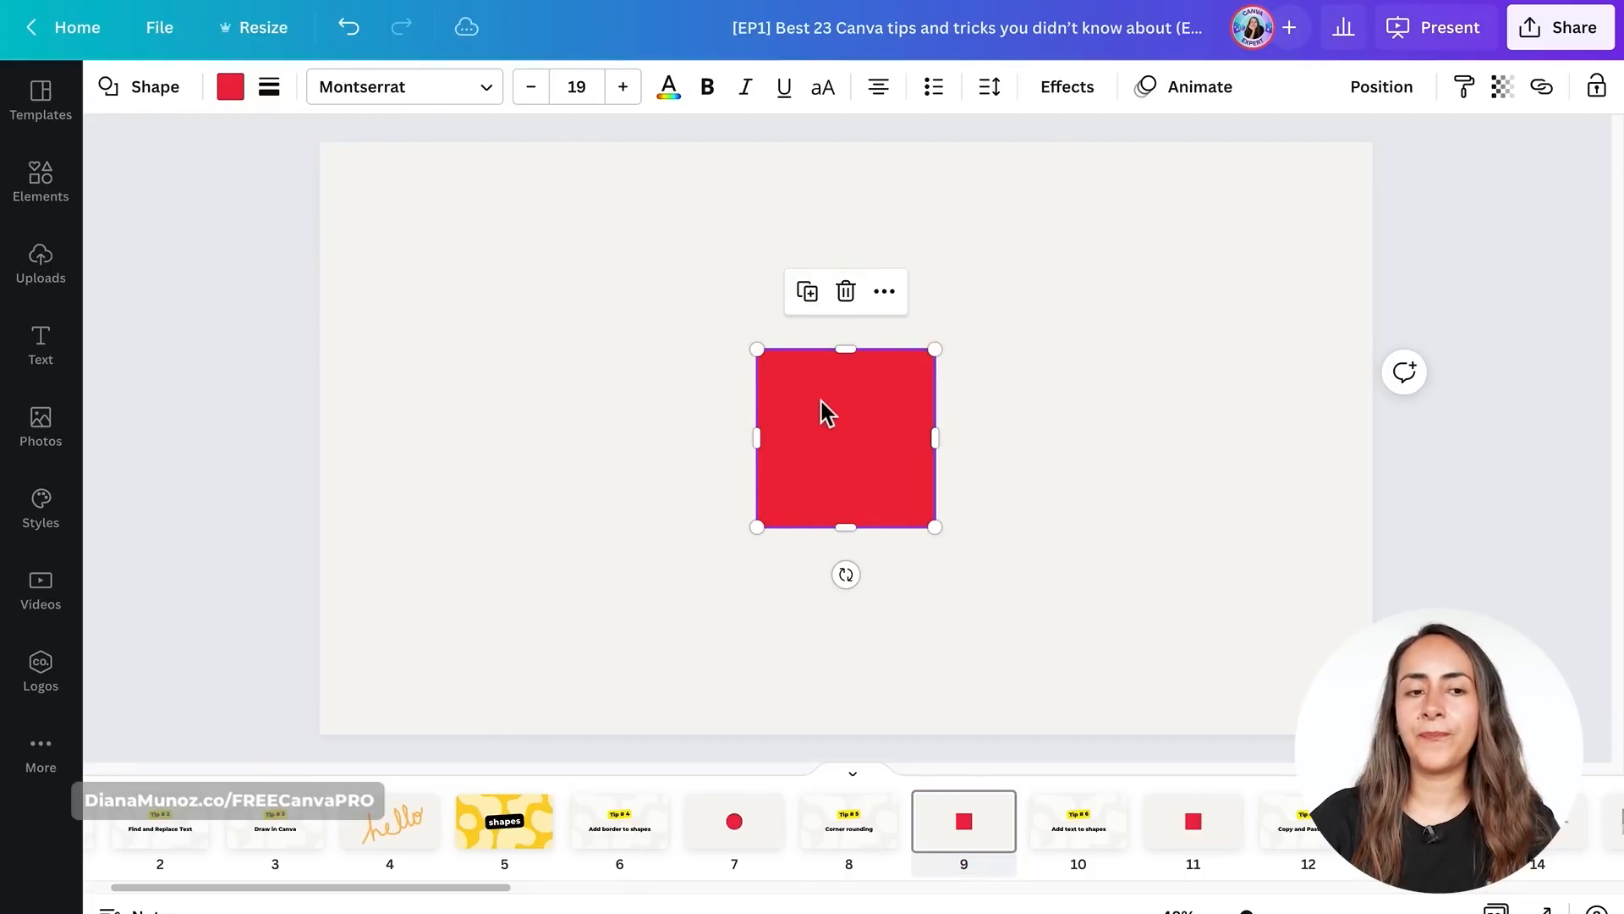
left_click(271, 88)
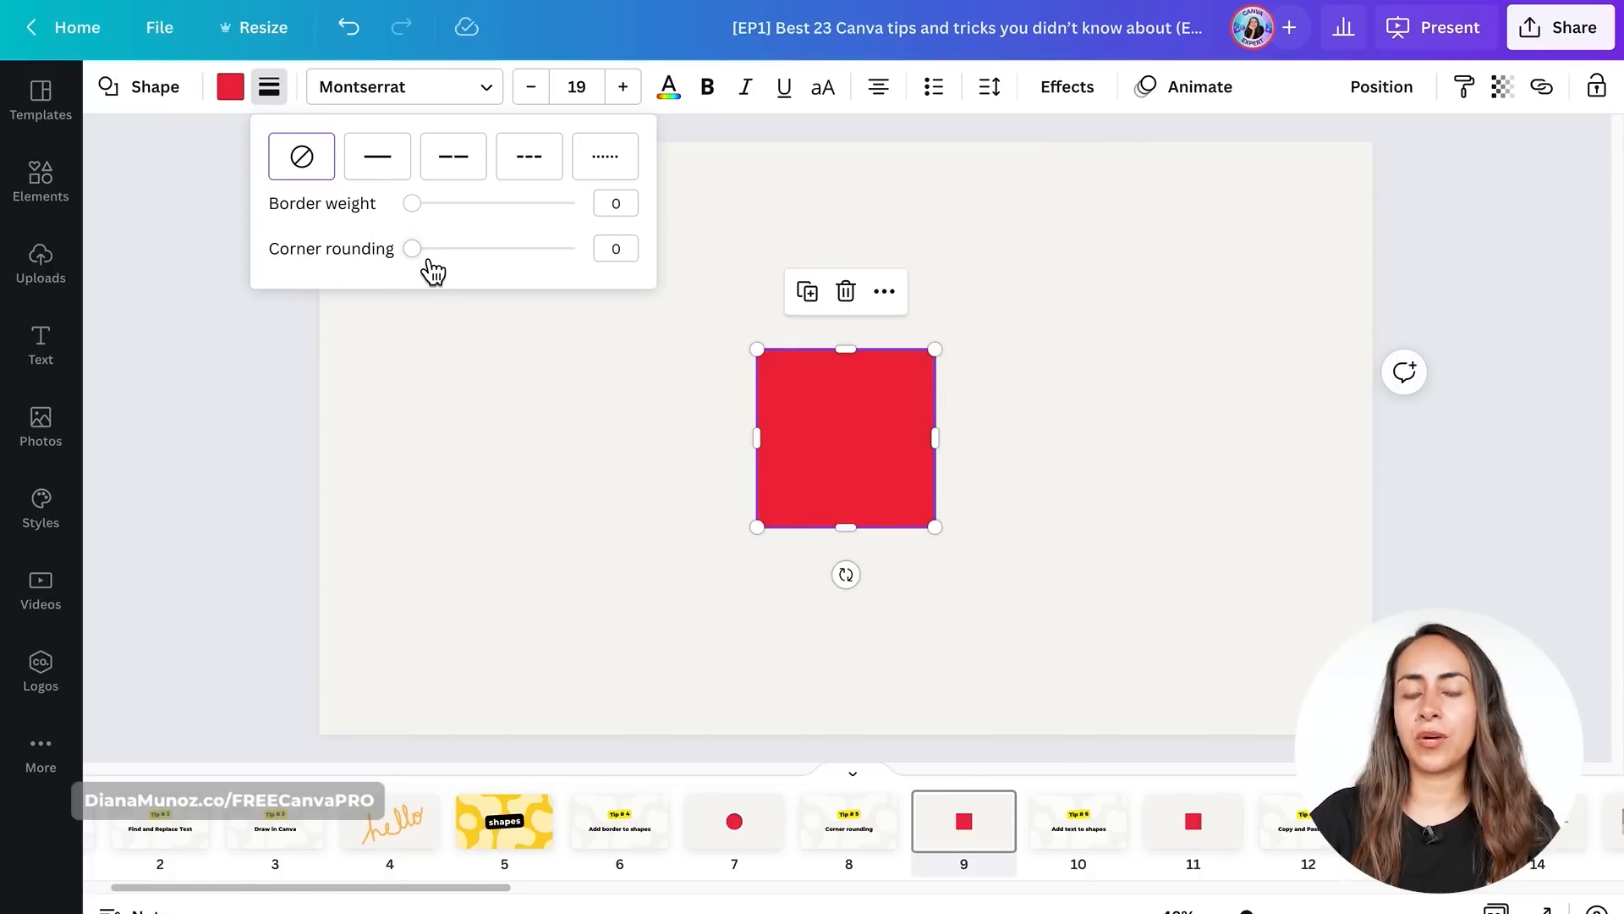
left_click_drag(424, 267, 456, 269)
left_click(1195, 368)
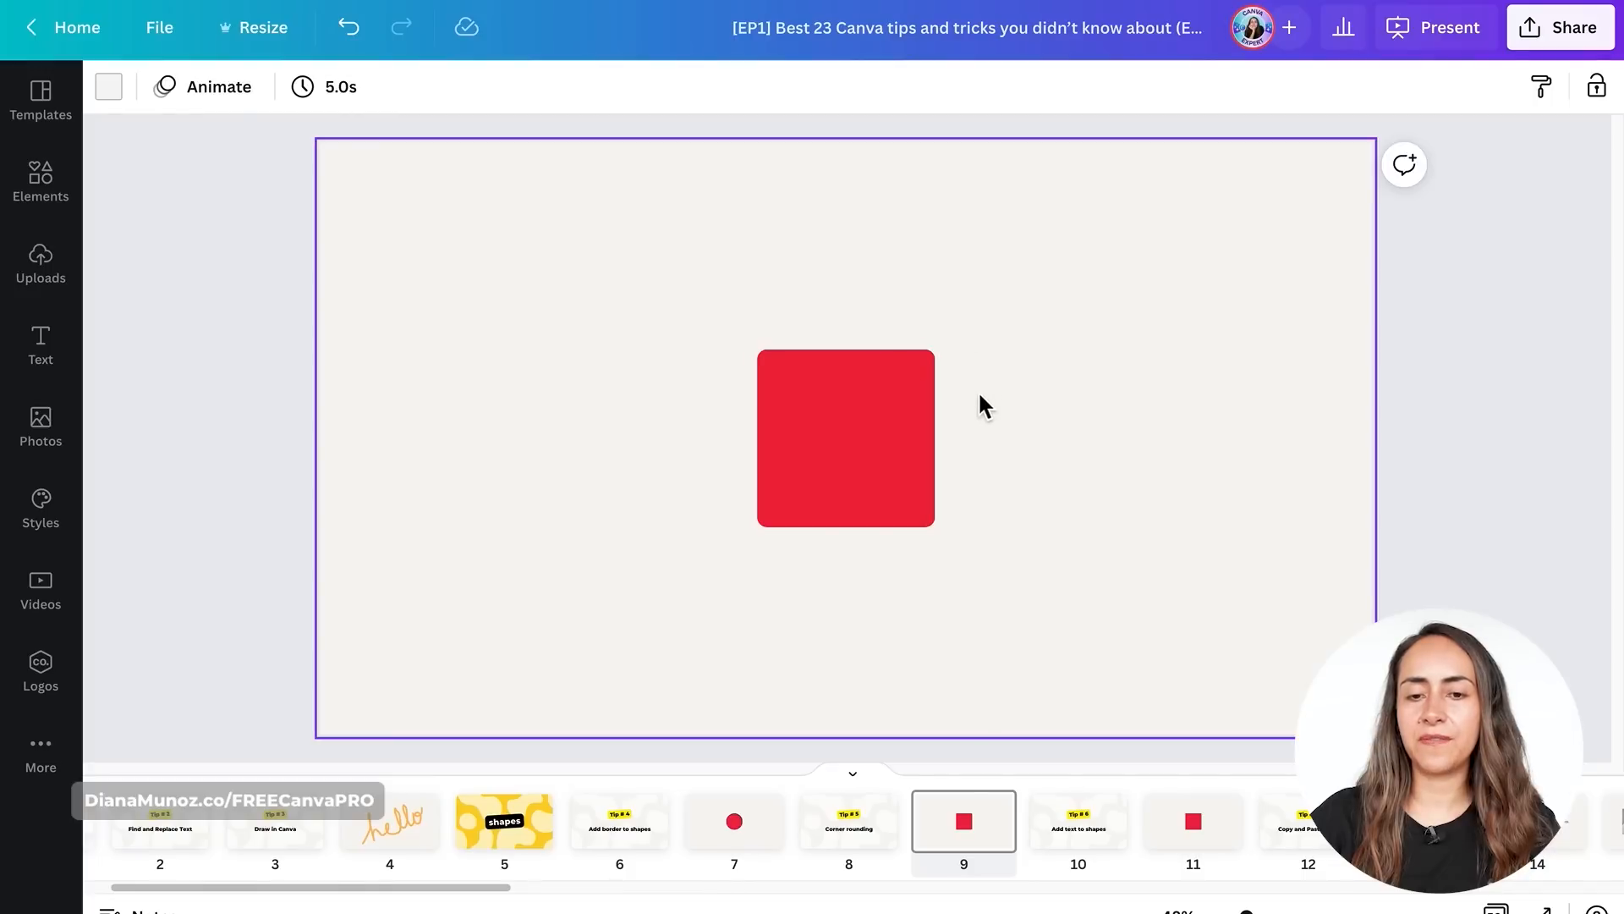
- Enlarge the red square on page 9 into a wider rectangle by extending its upper-right corner outward
left_click(930, 440)
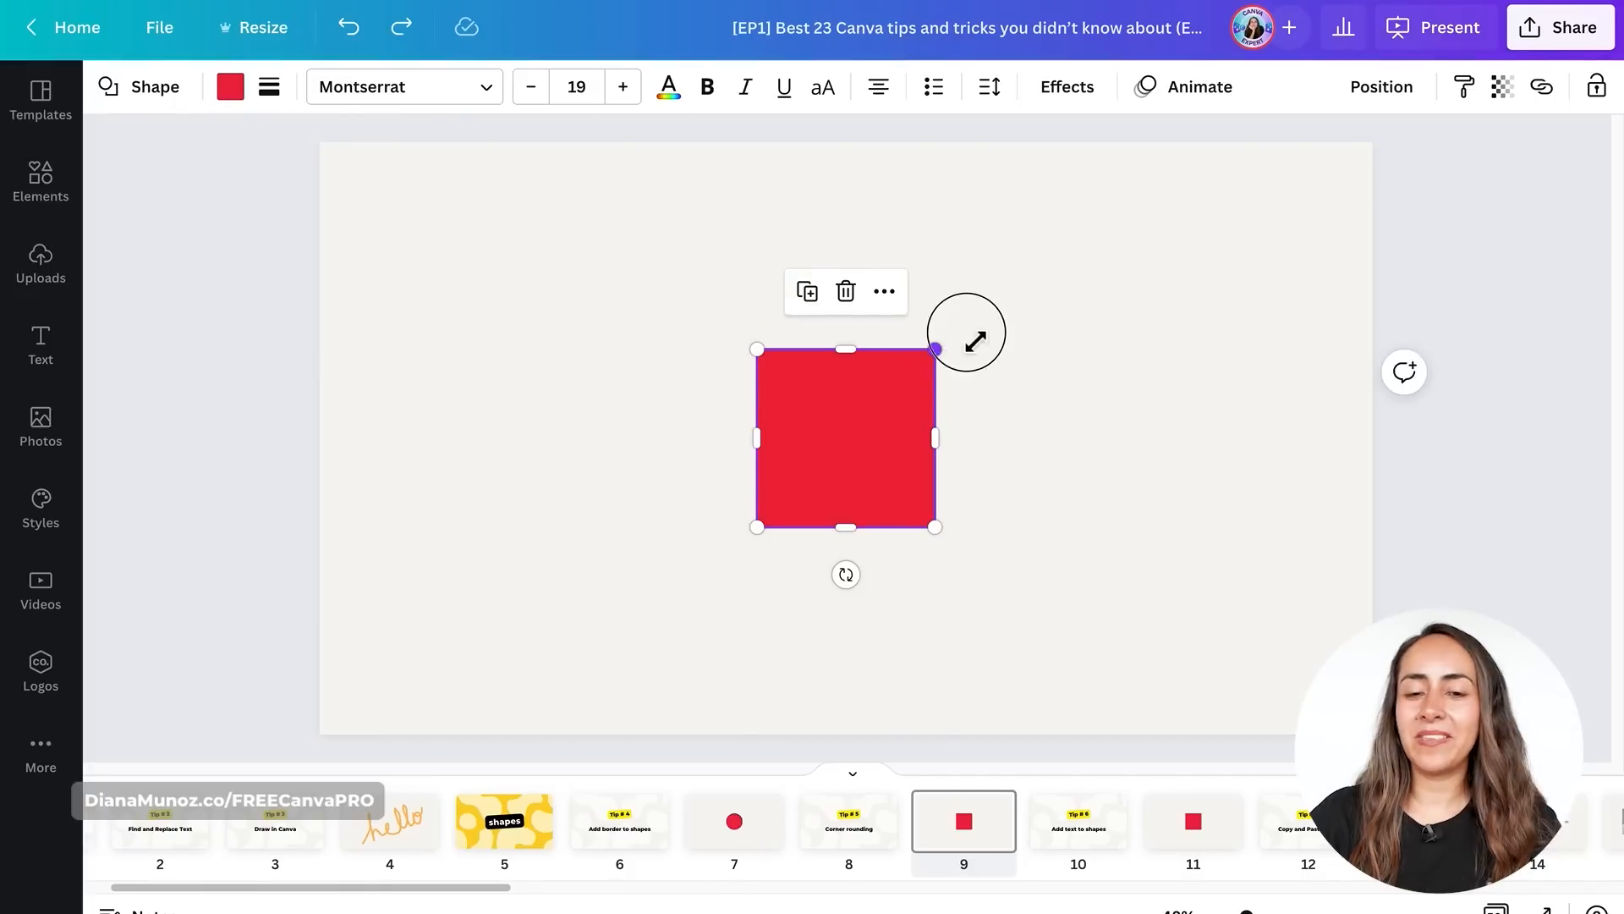
left_click_drag(976, 341, 1121, 254)
left_click(1145, 241)
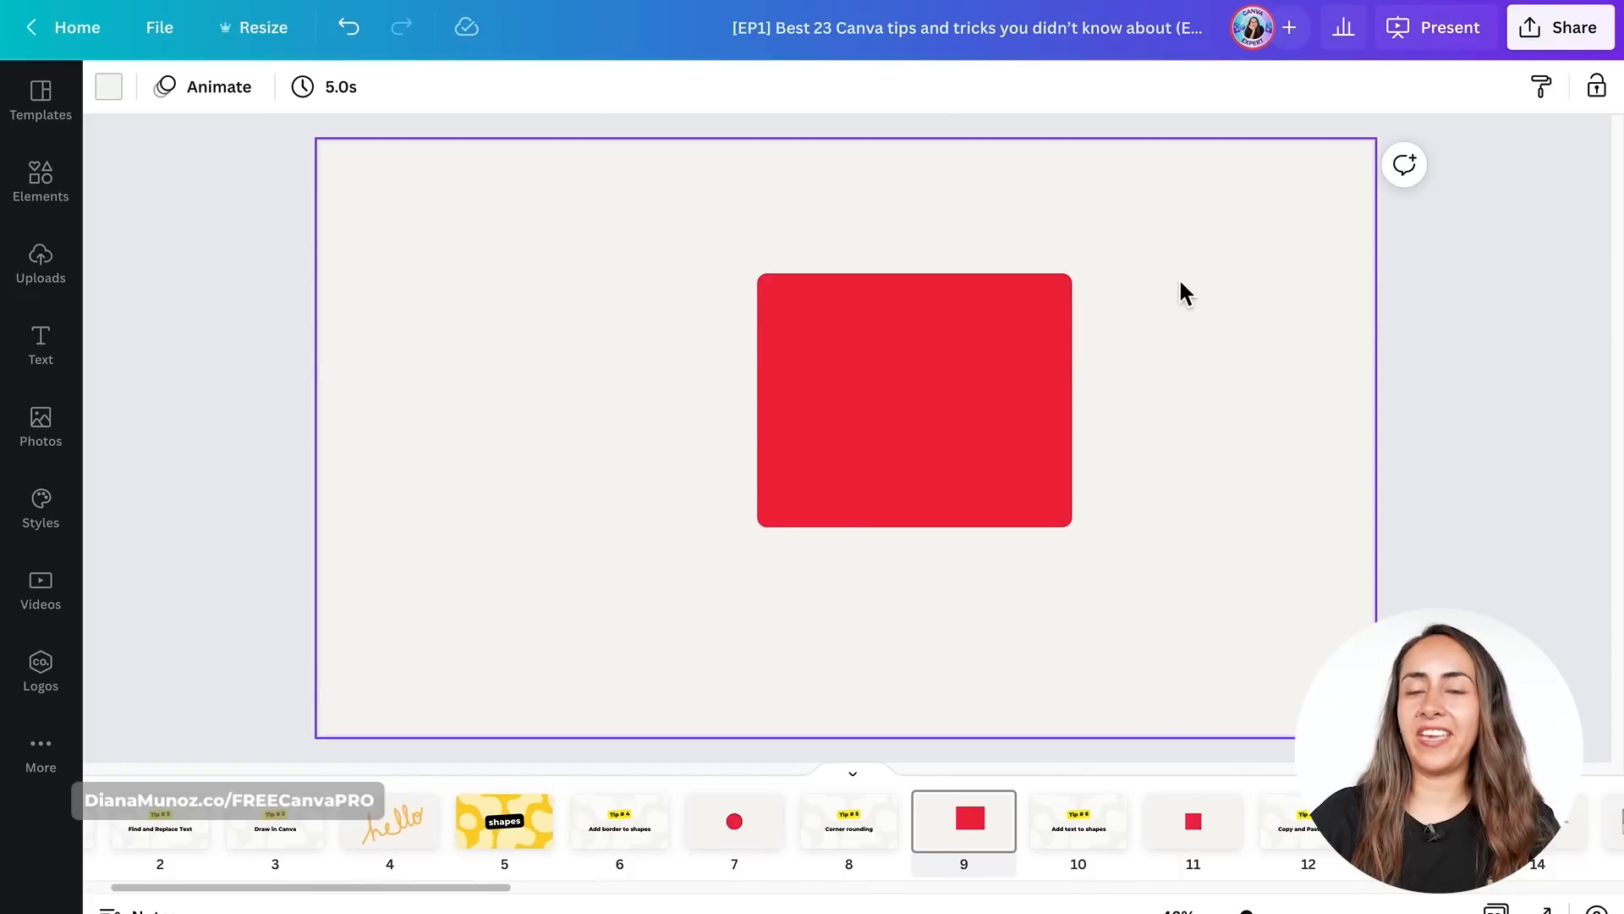
- Set the enlarged red rectangle's corner rounding to 72
left_click(920, 384)
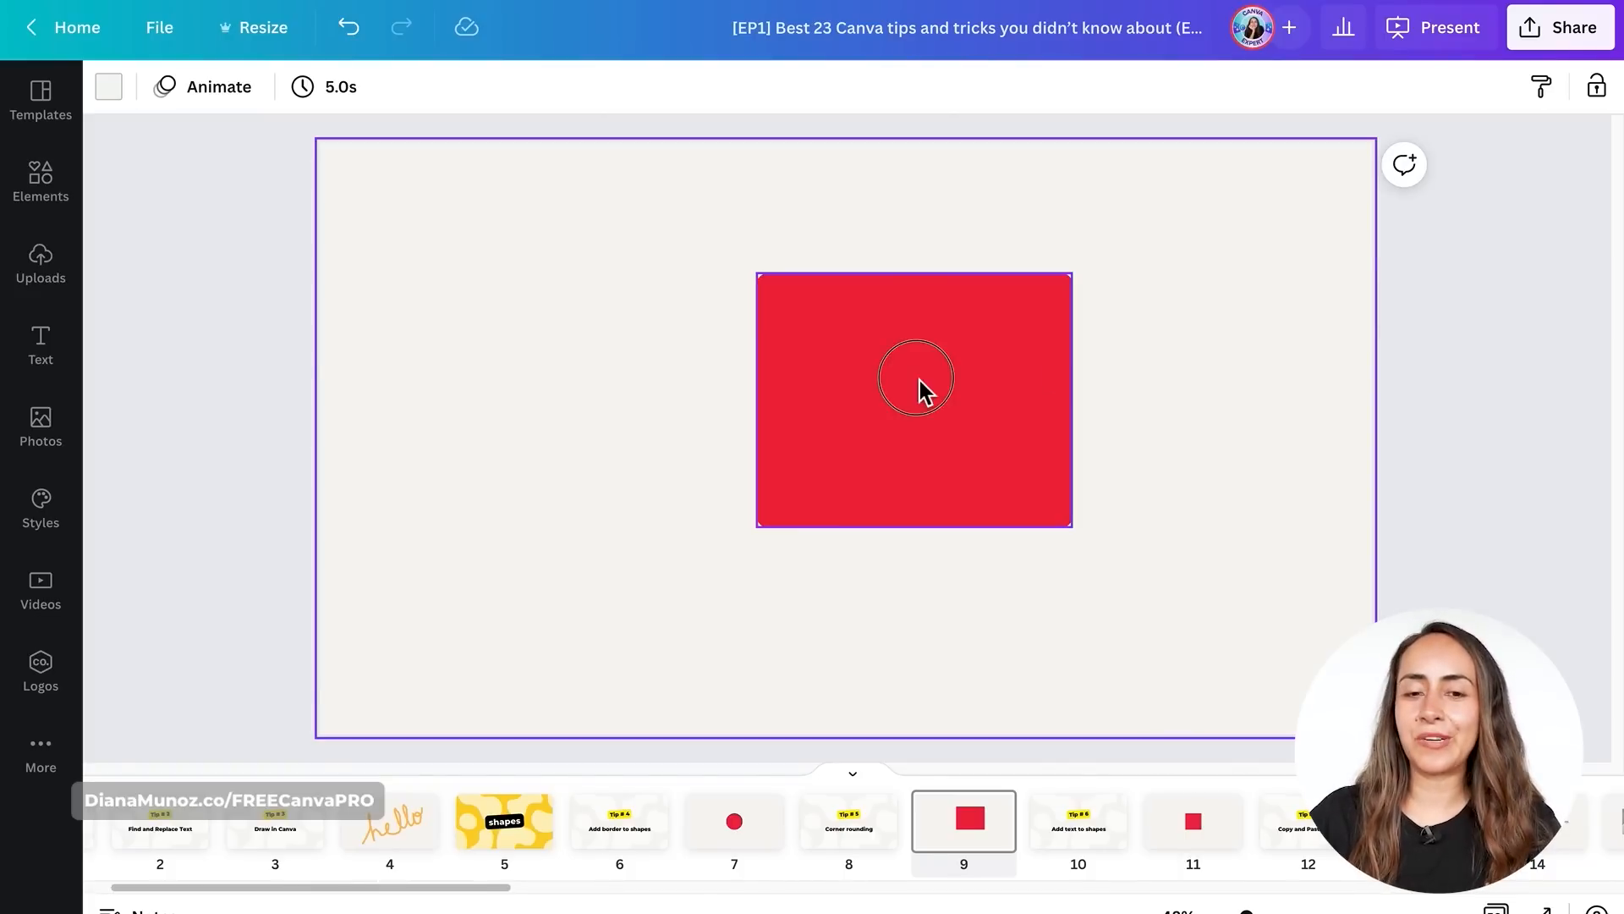
left_click(269, 86)
left_click_drag(446, 263, 539, 264)
left_click(627, 439)
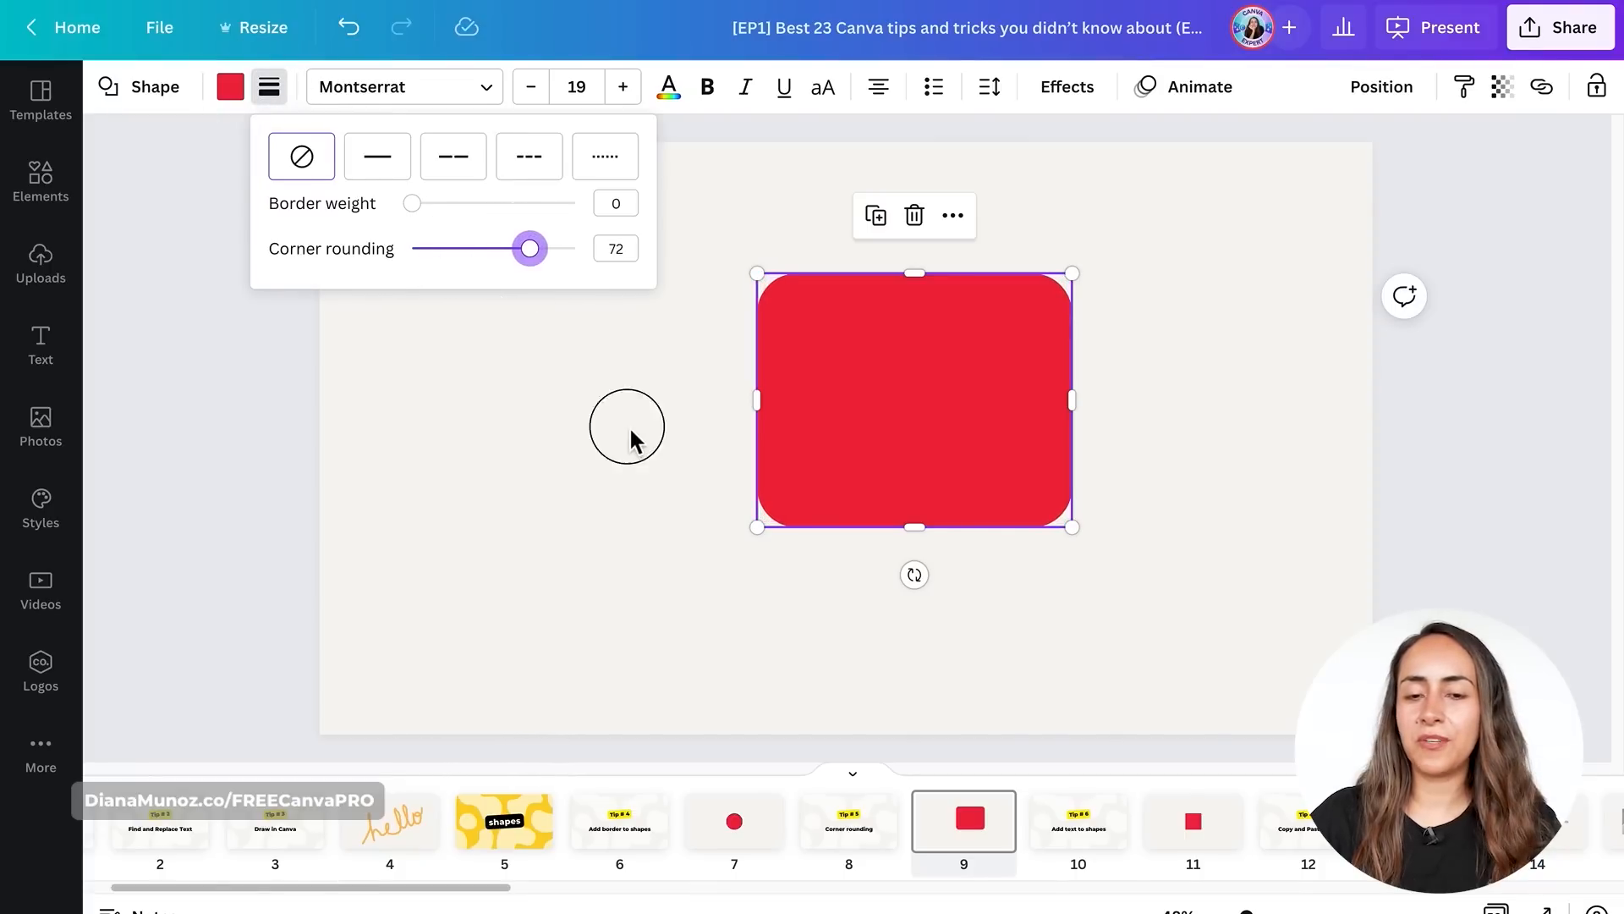
- Add a red star and a red right-pointing arrow from the library shapes to page 9, beside the rounded rectangle
left_click(40, 182)
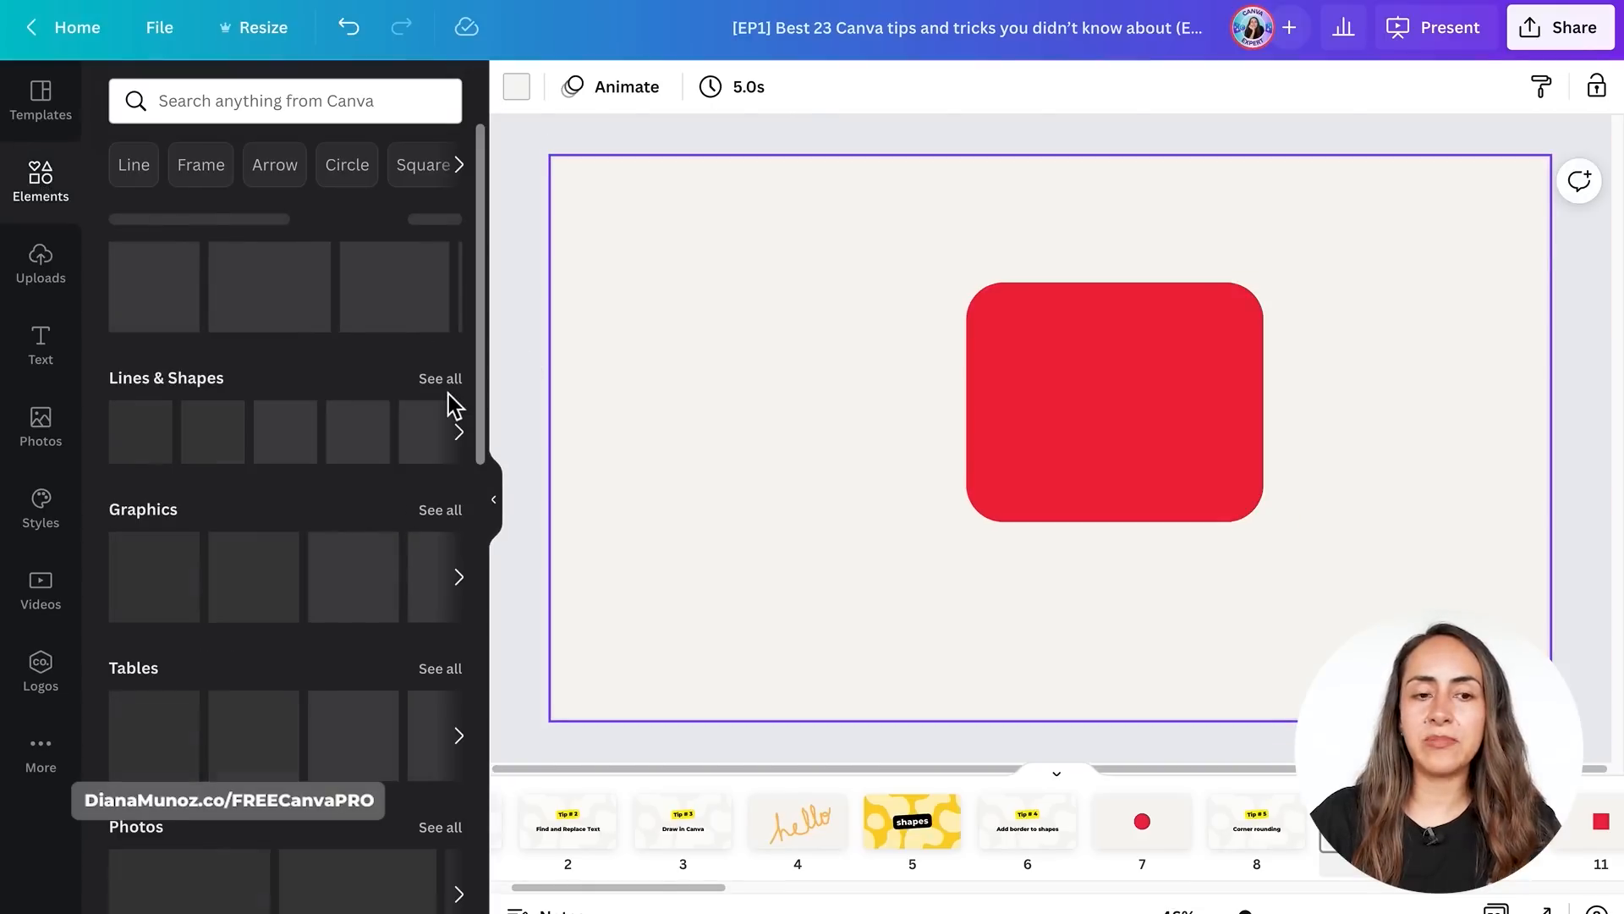
left_click(441, 380)
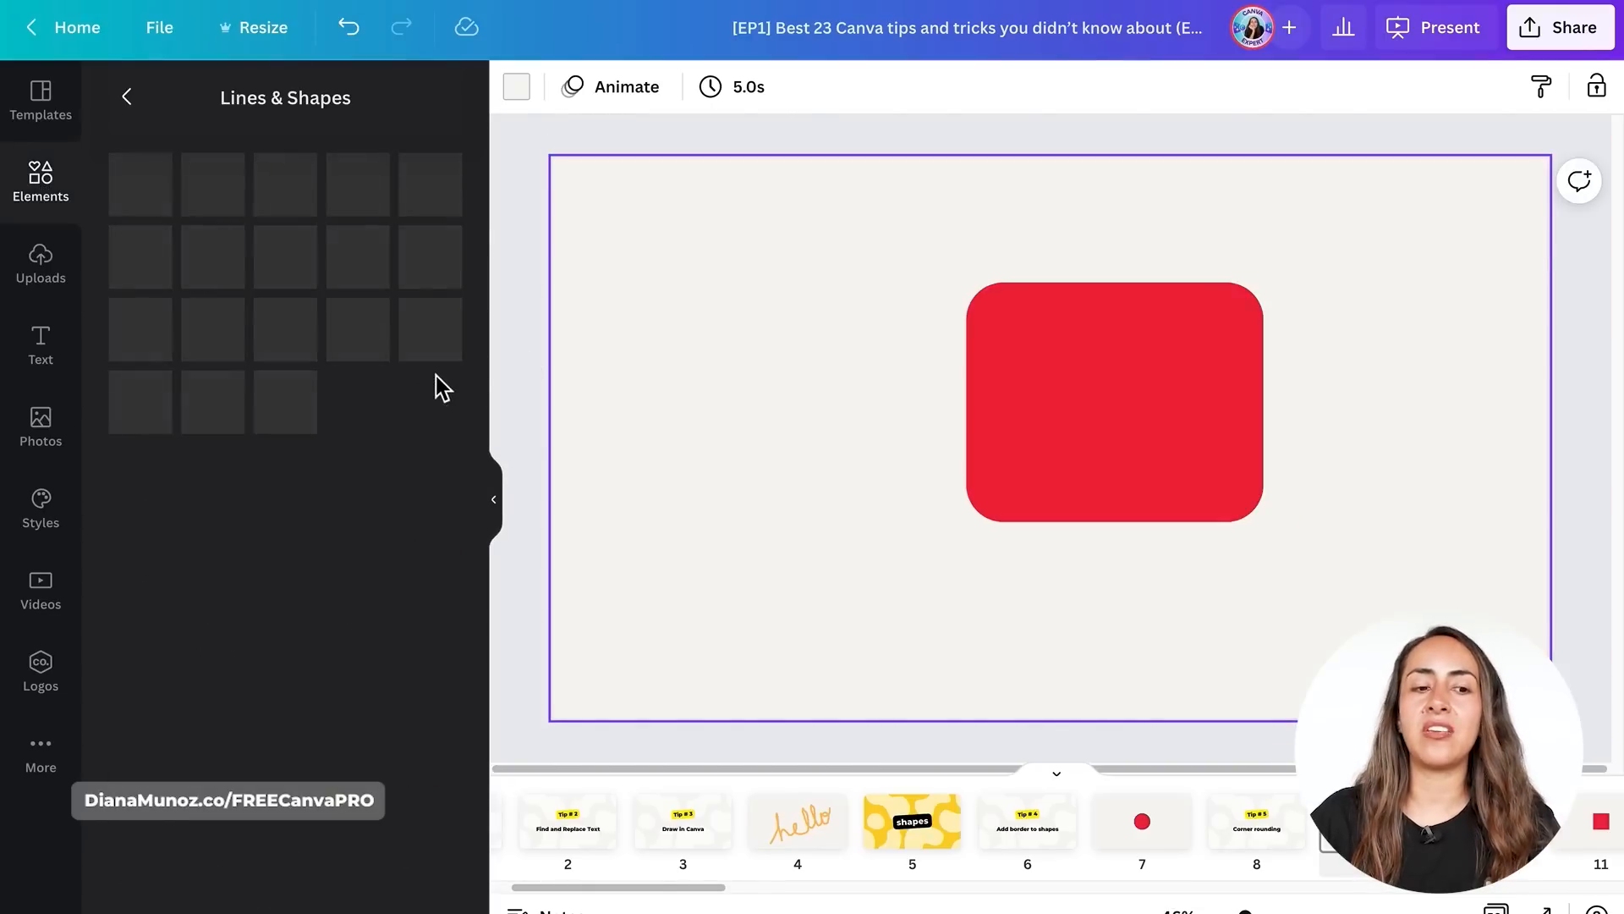
scroll(439, 381, "down", 2)
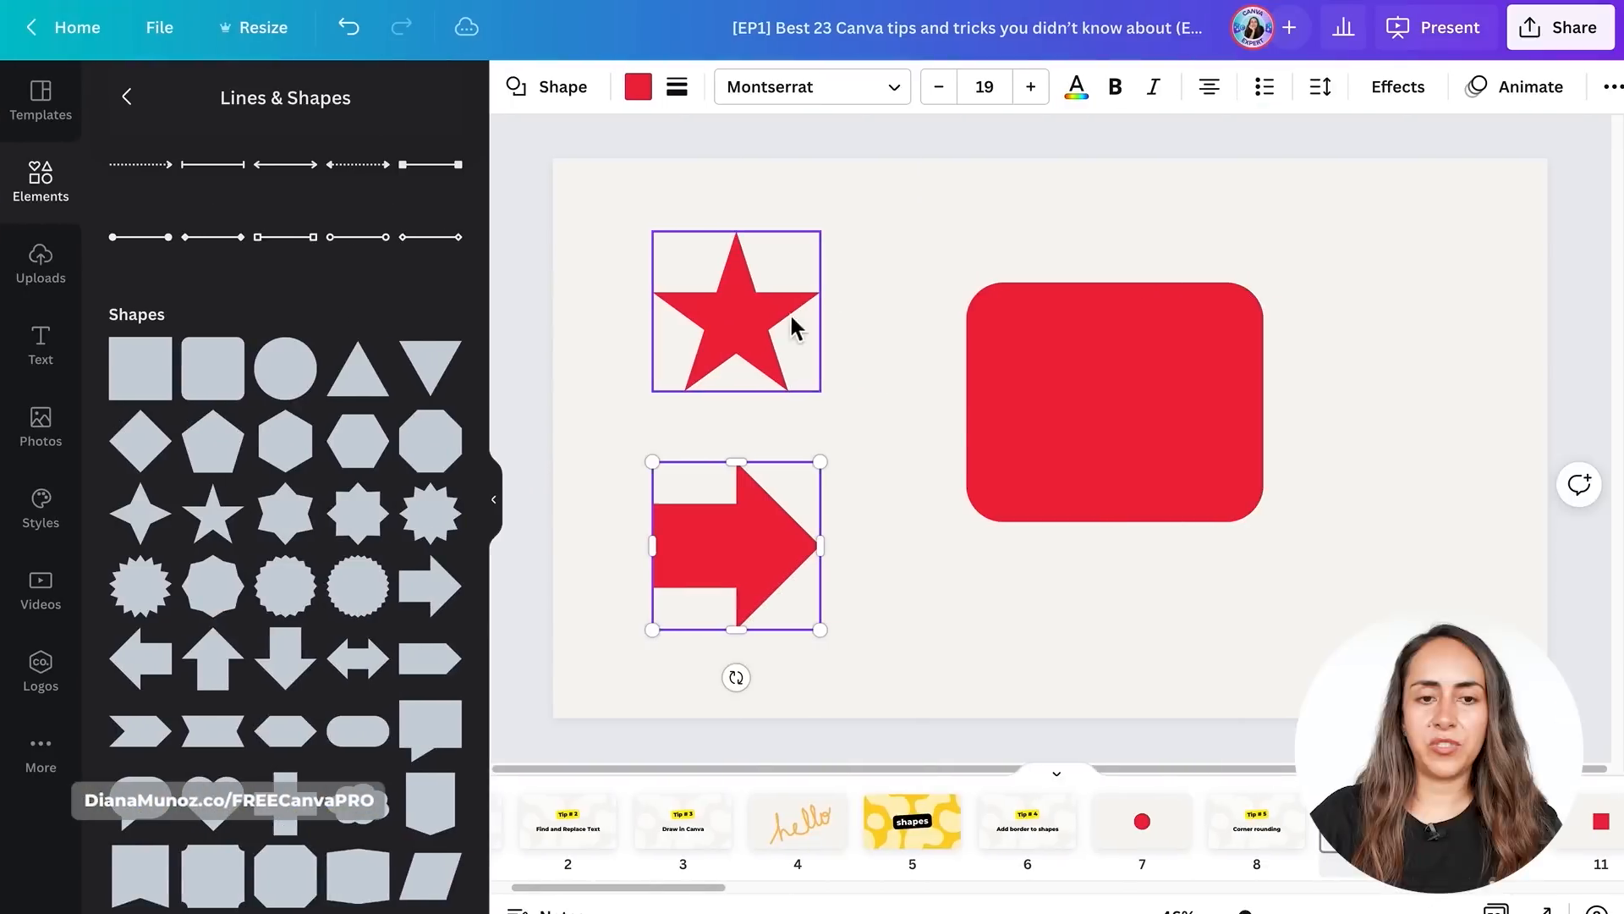
- Set the red star's corner rounding to 29 and move the star to the upper-right area beyond the rounded rectangle
left_click(795, 328)
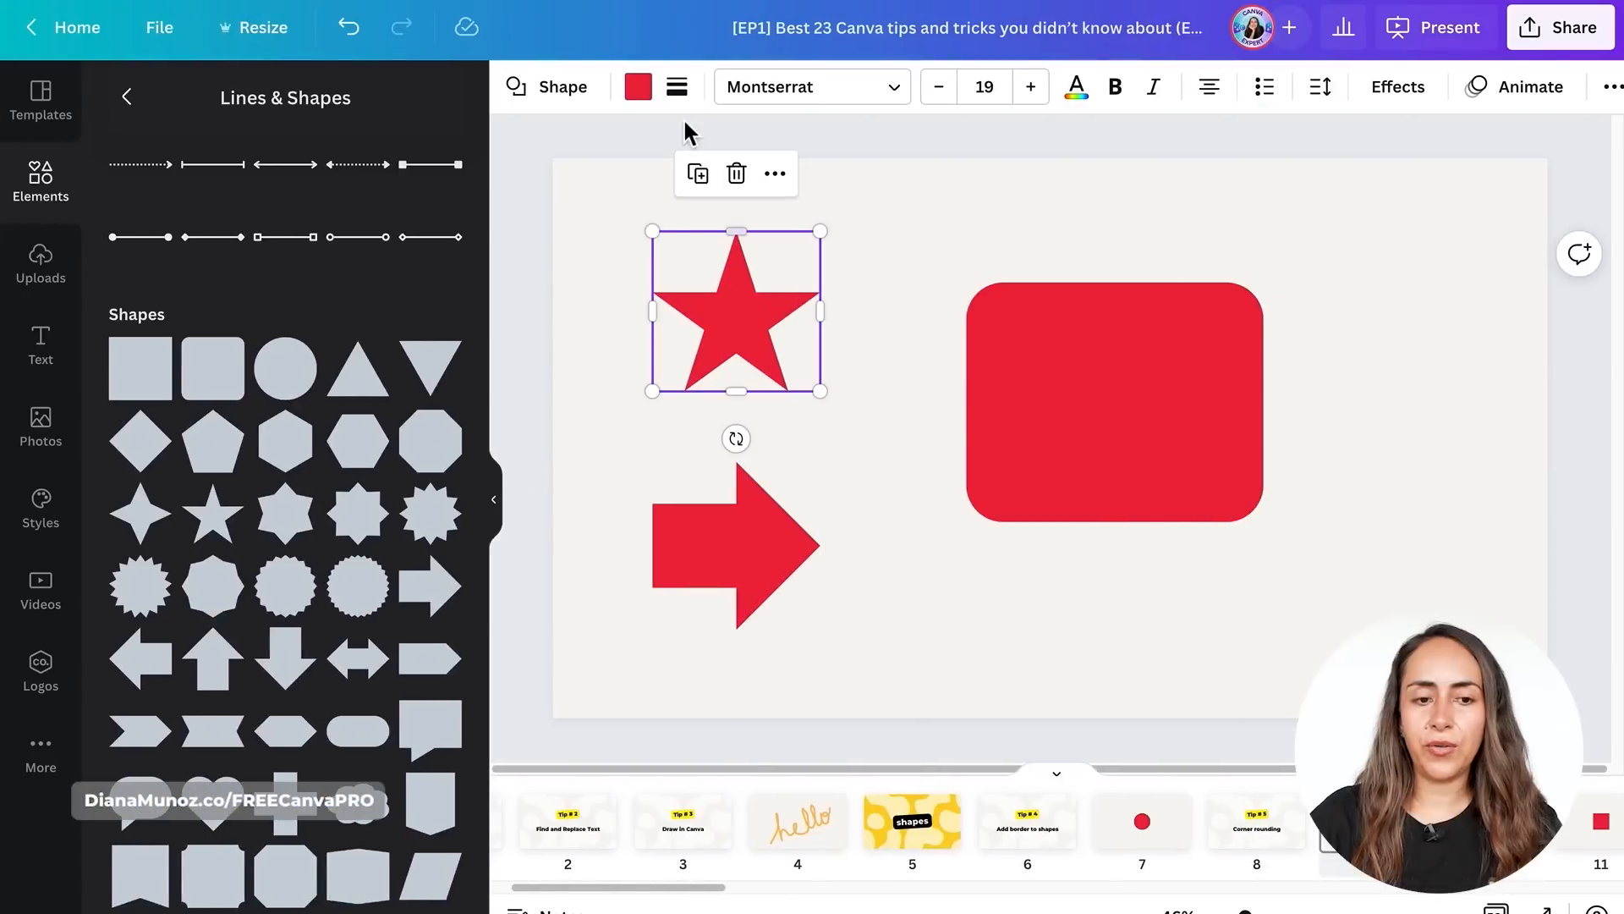
left_click(677, 86)
left_click_drag(813, 247, 867, 249)
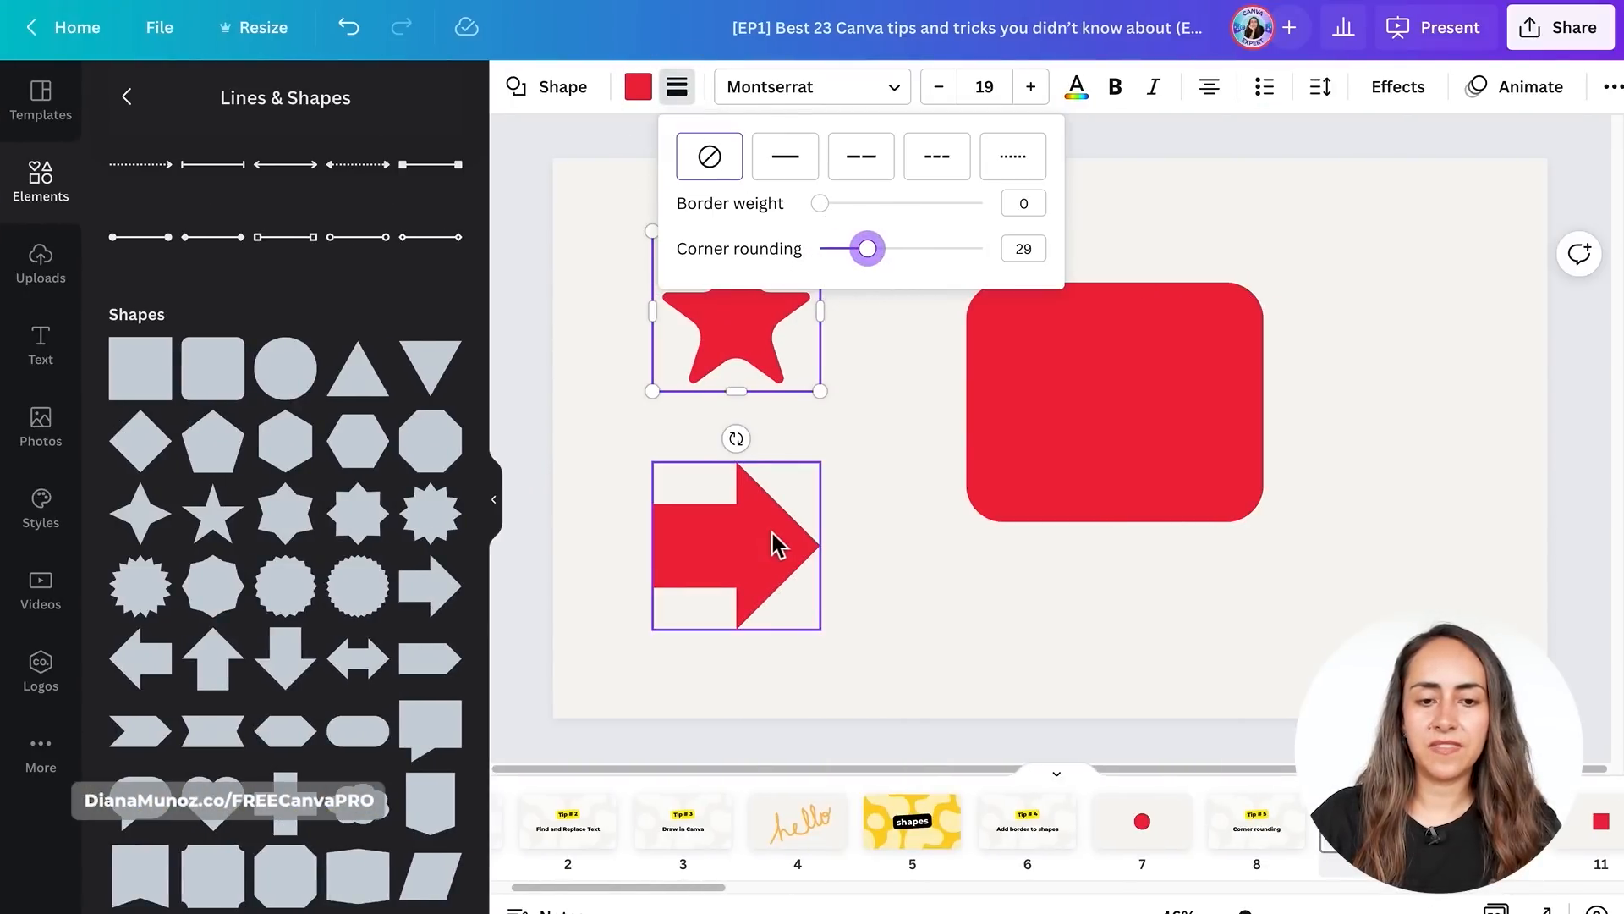
left_click(906, 424)
left_click_drag(725, 264, 1407, 261)
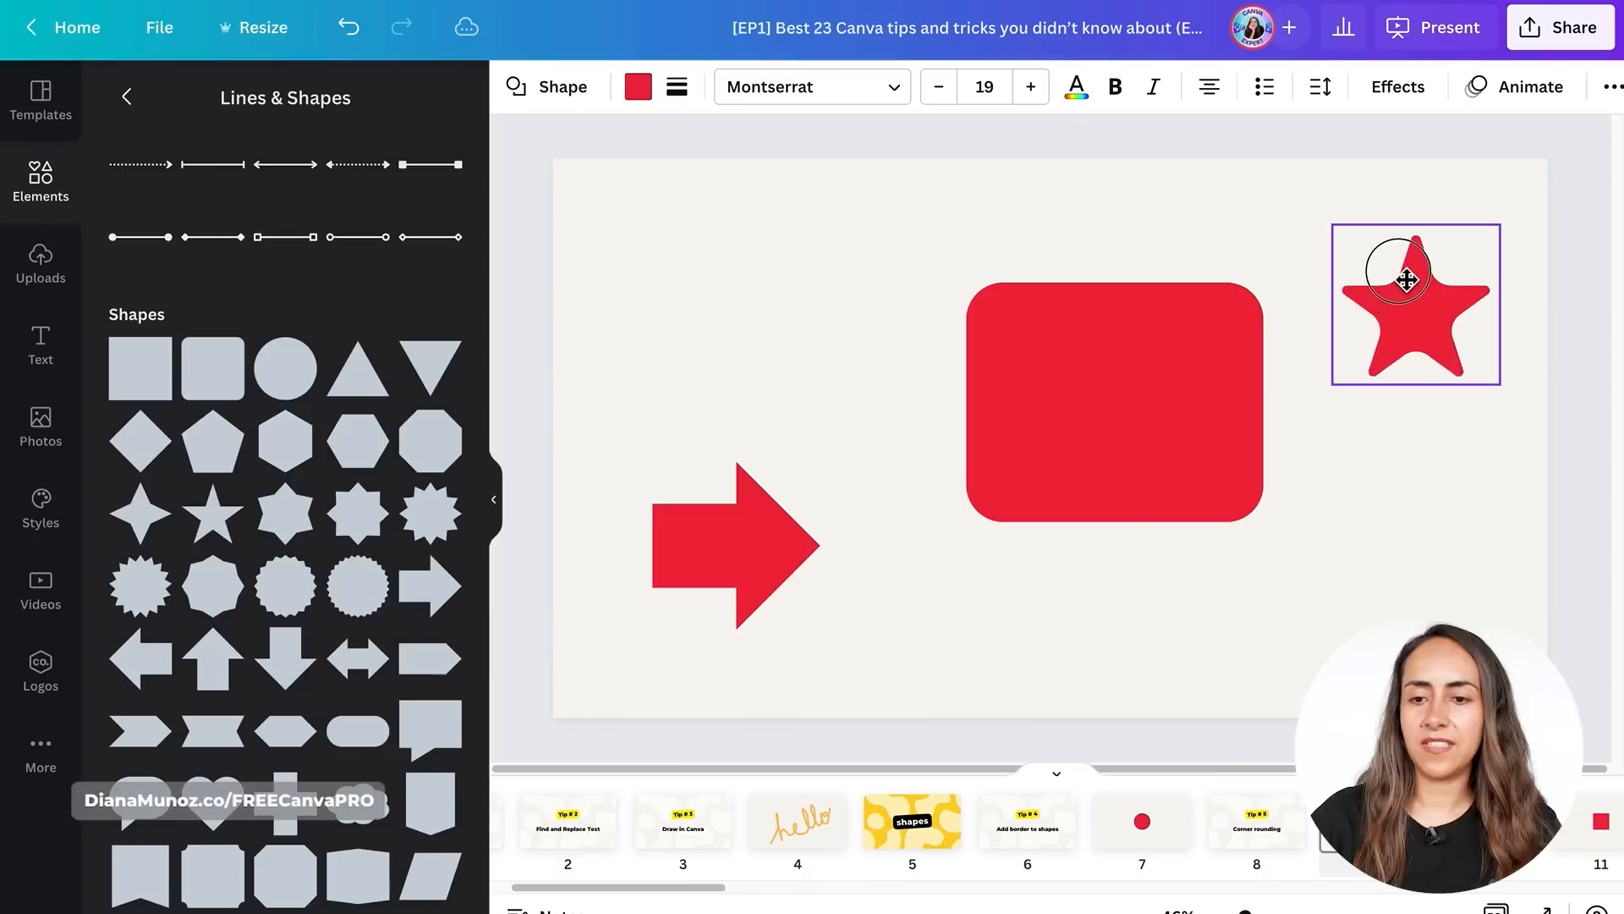
- Moderately round the corners of the red arrow on page 9
left_click(756, 520)
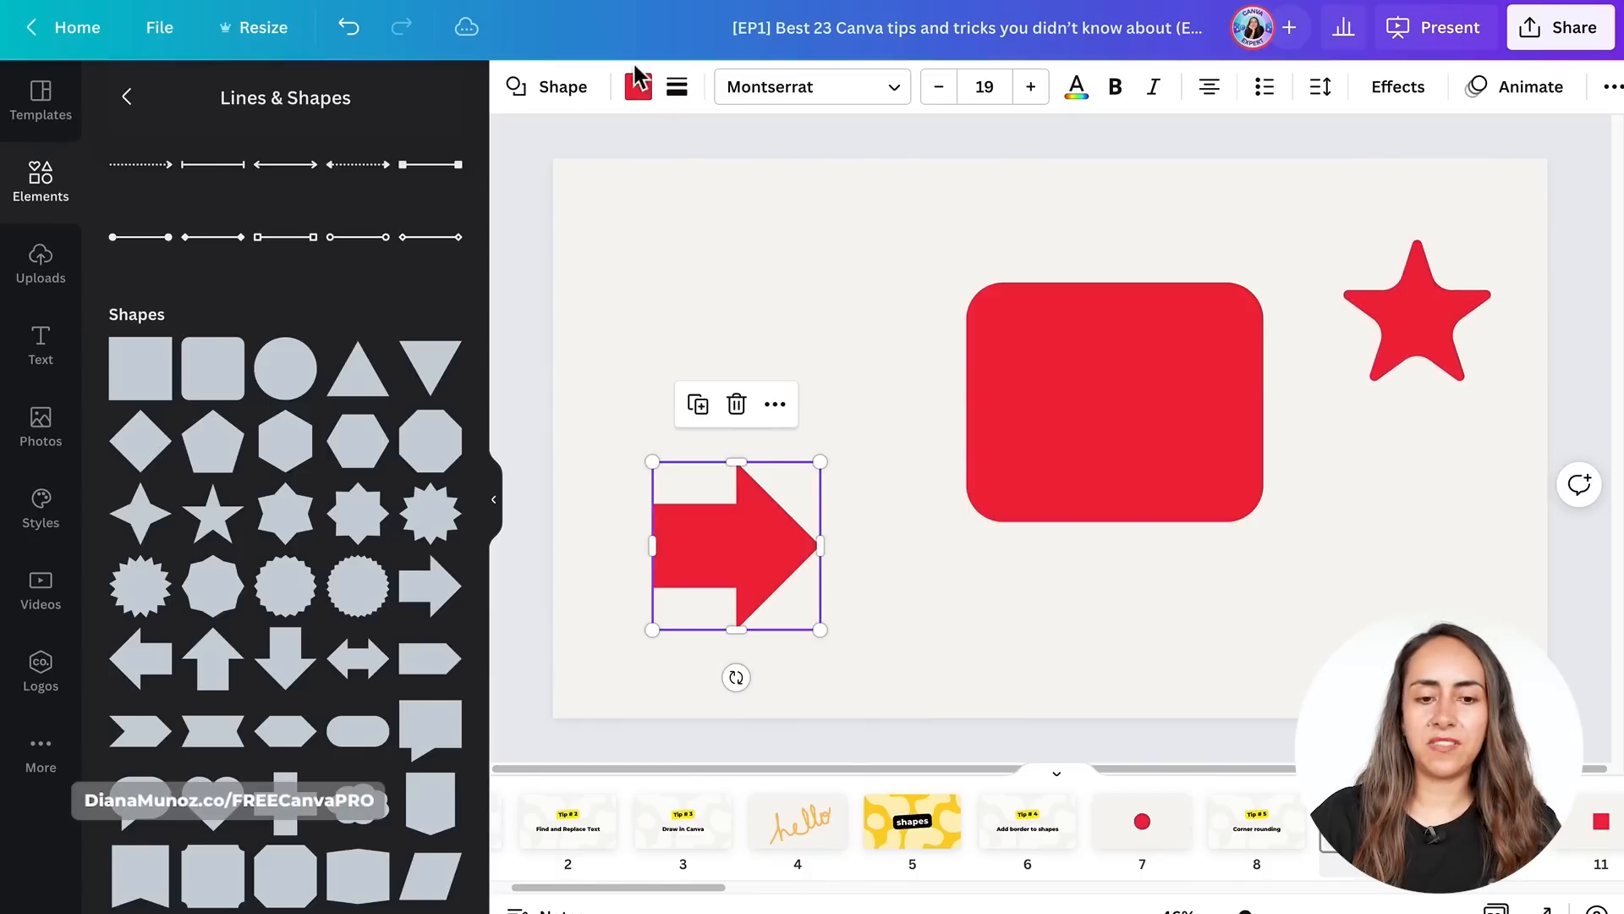
left_click(679, 88)
left_click_drag(816, 247, 867, 252)
left_click(902, 389)
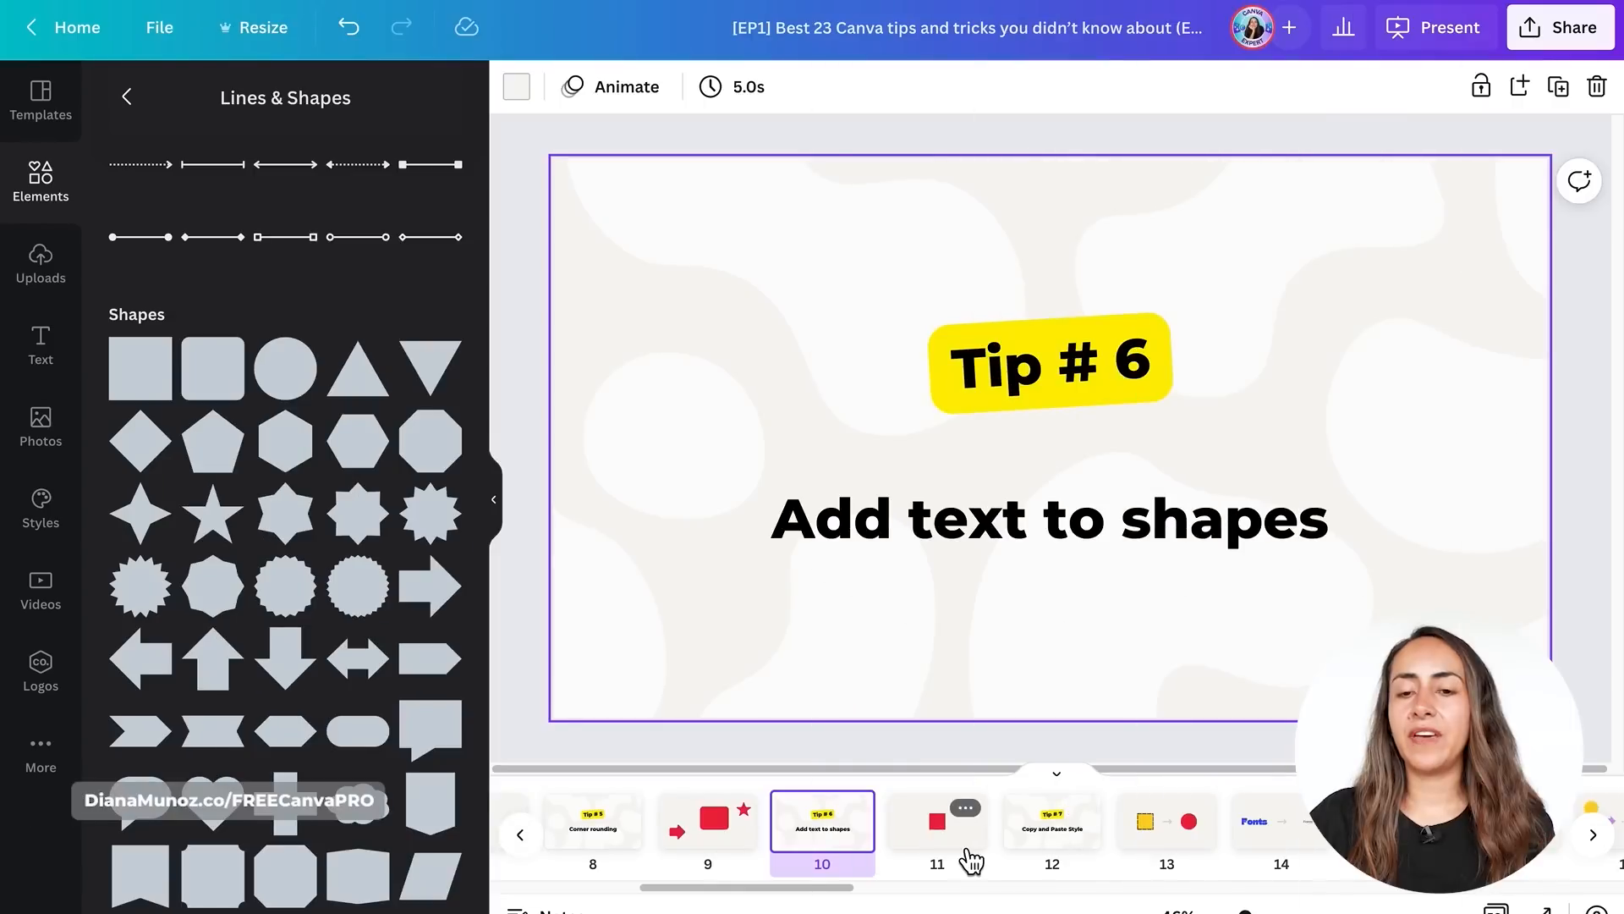
- Enter the text "TYPE DIRECTLY ON THE SHAPE" inside page 11's red square and widen the shape until the text fits on one line
left_click(970, 858)
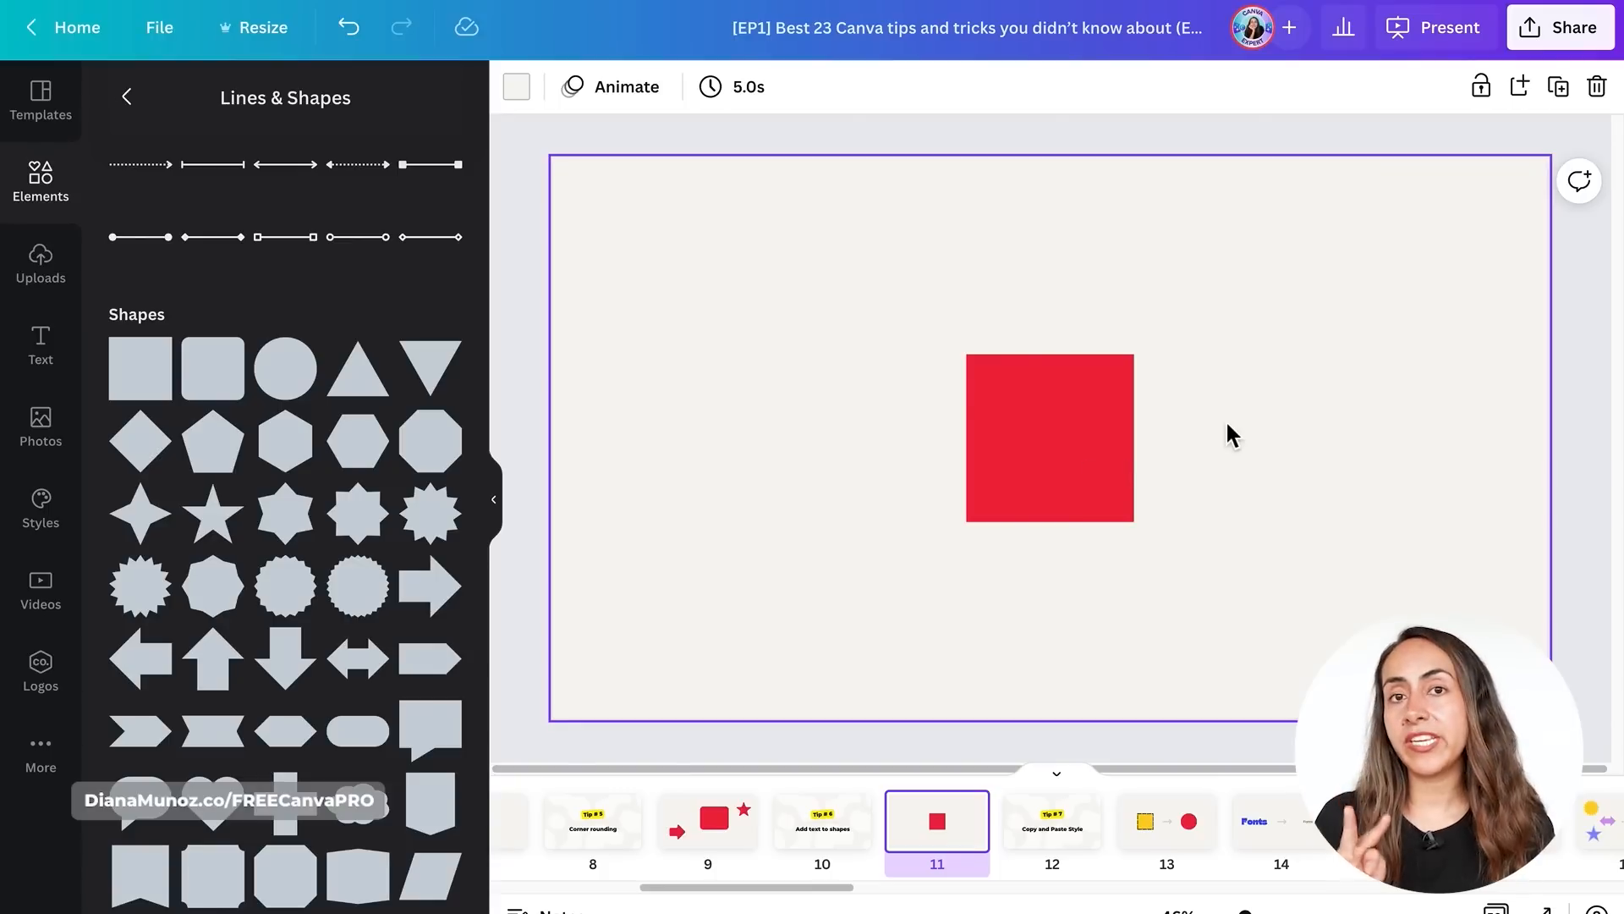
left_click(1064, 442)
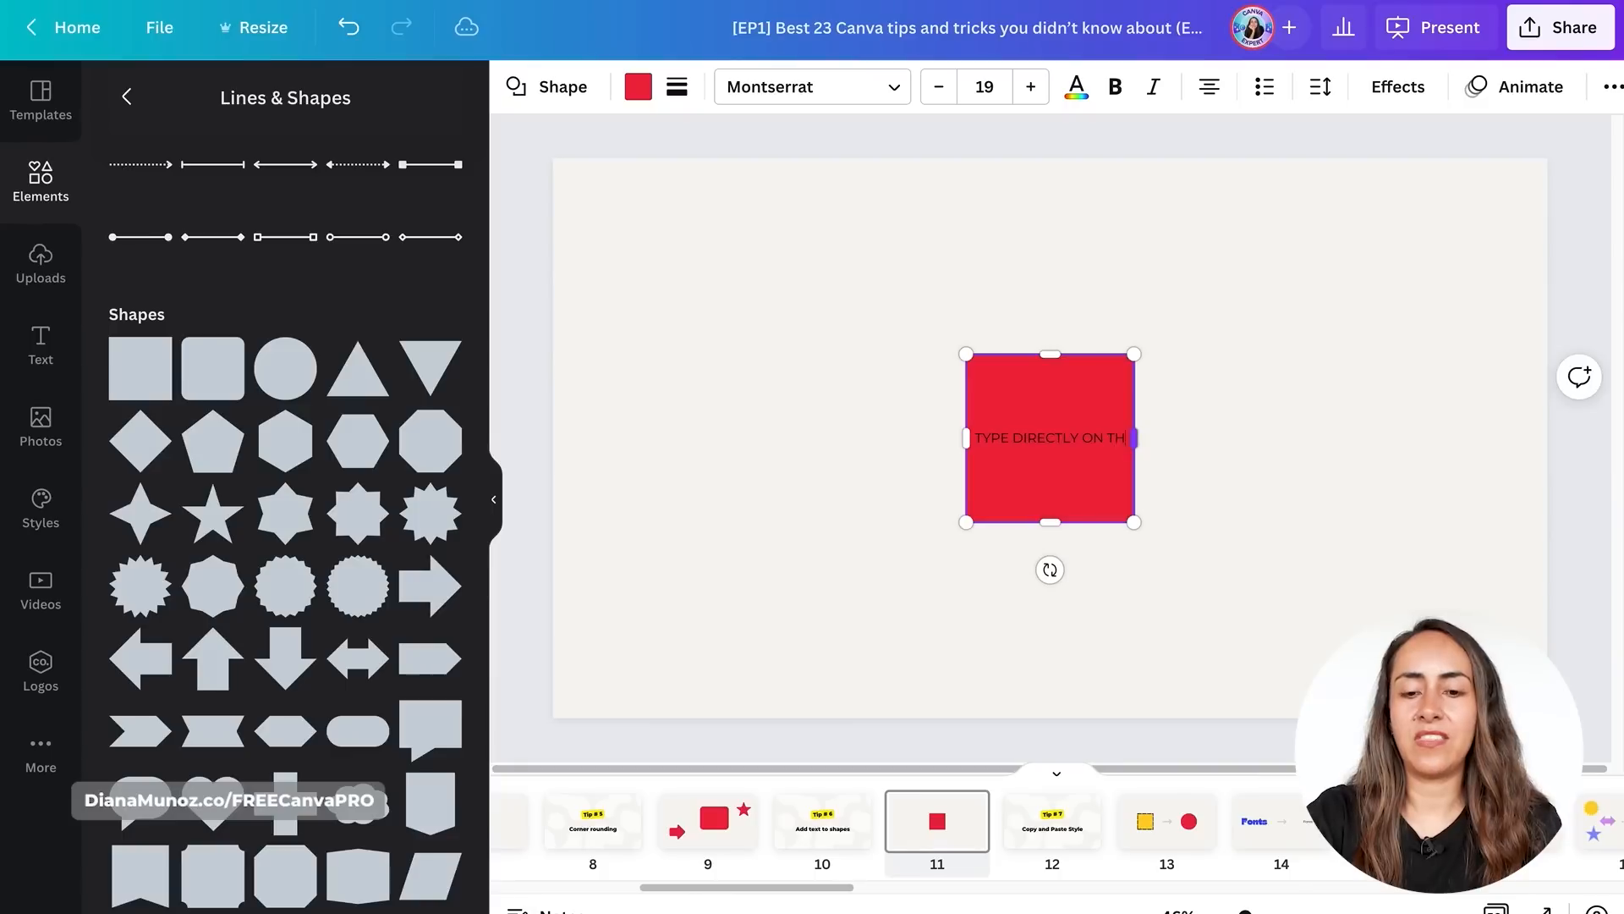
type("SHAPE")
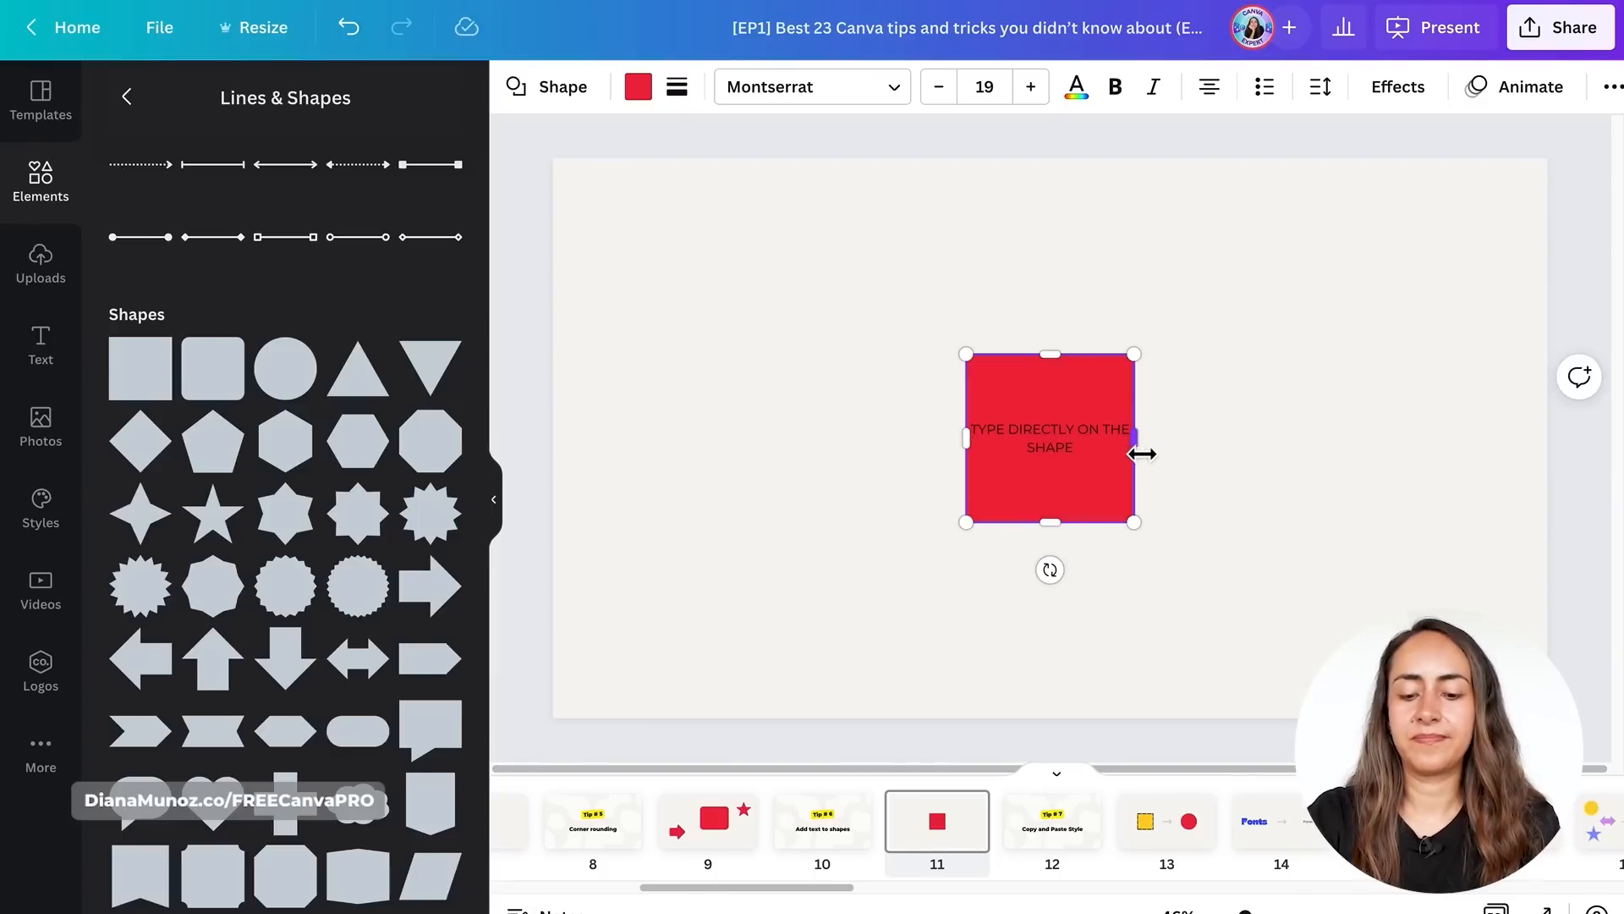
left_click_drag(1142, 453, 1269, 442)
left_click(1342, 435)
- Add a second red square in page 11's upper-left area and place a separate "Your paragraph text" box on it, scaled down to fit
key("r")
left_click_drag(1099, 428, 789, 275)
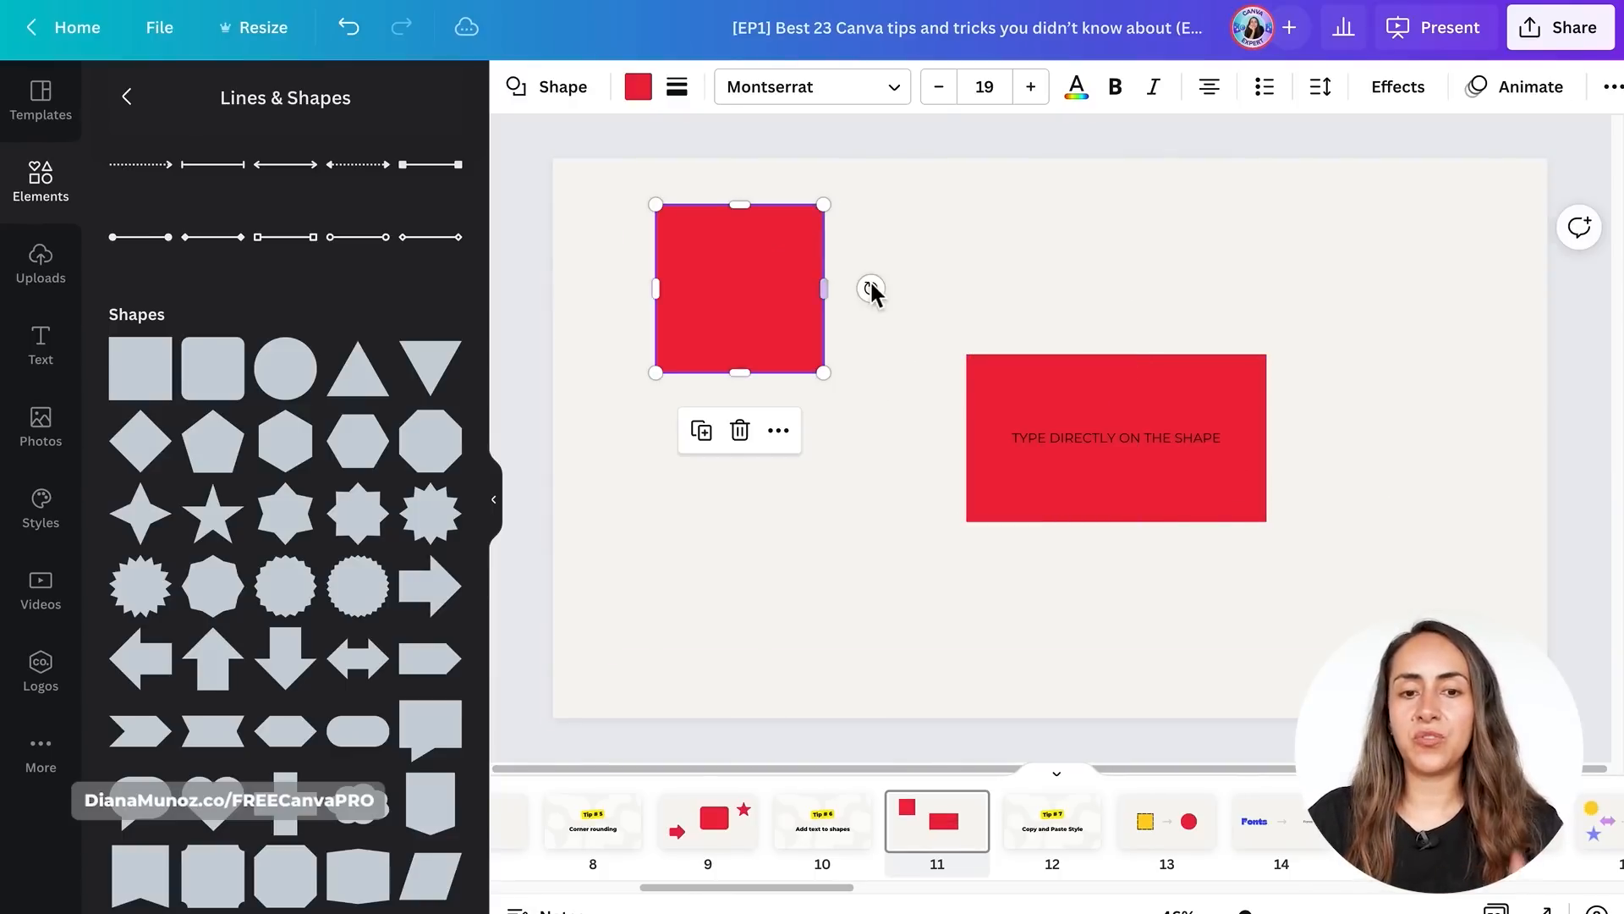
left_click(983, 265)
key("t")
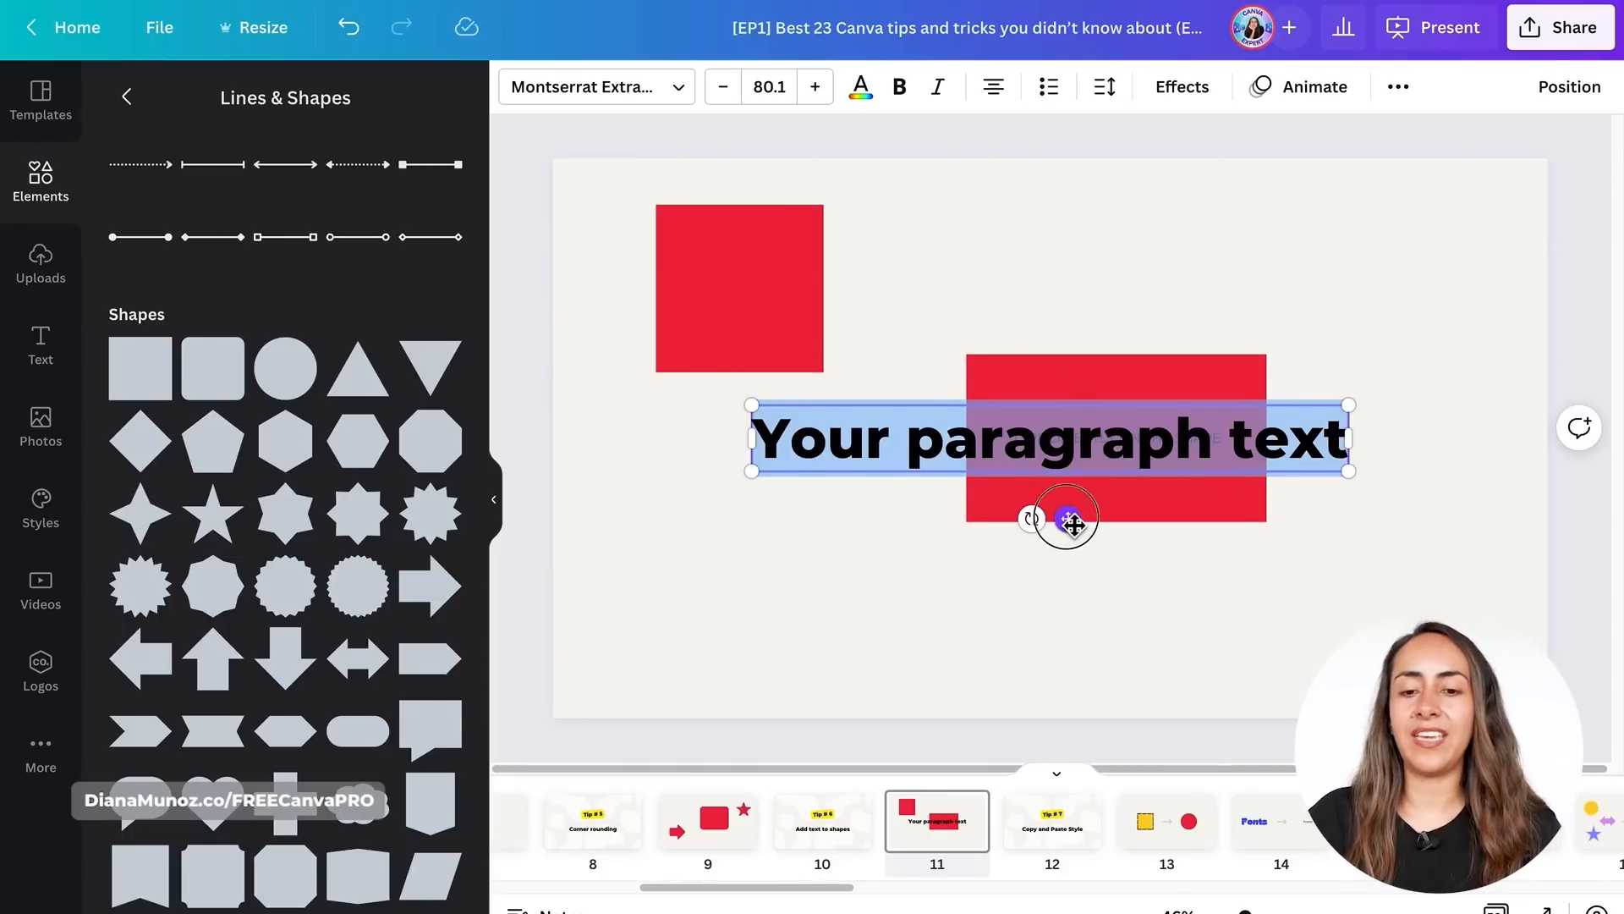
left_click_drag(1070, 522, 1014, 382)
left_click_drag(1282, 325, 797, 282)
left_click(1018, 302)
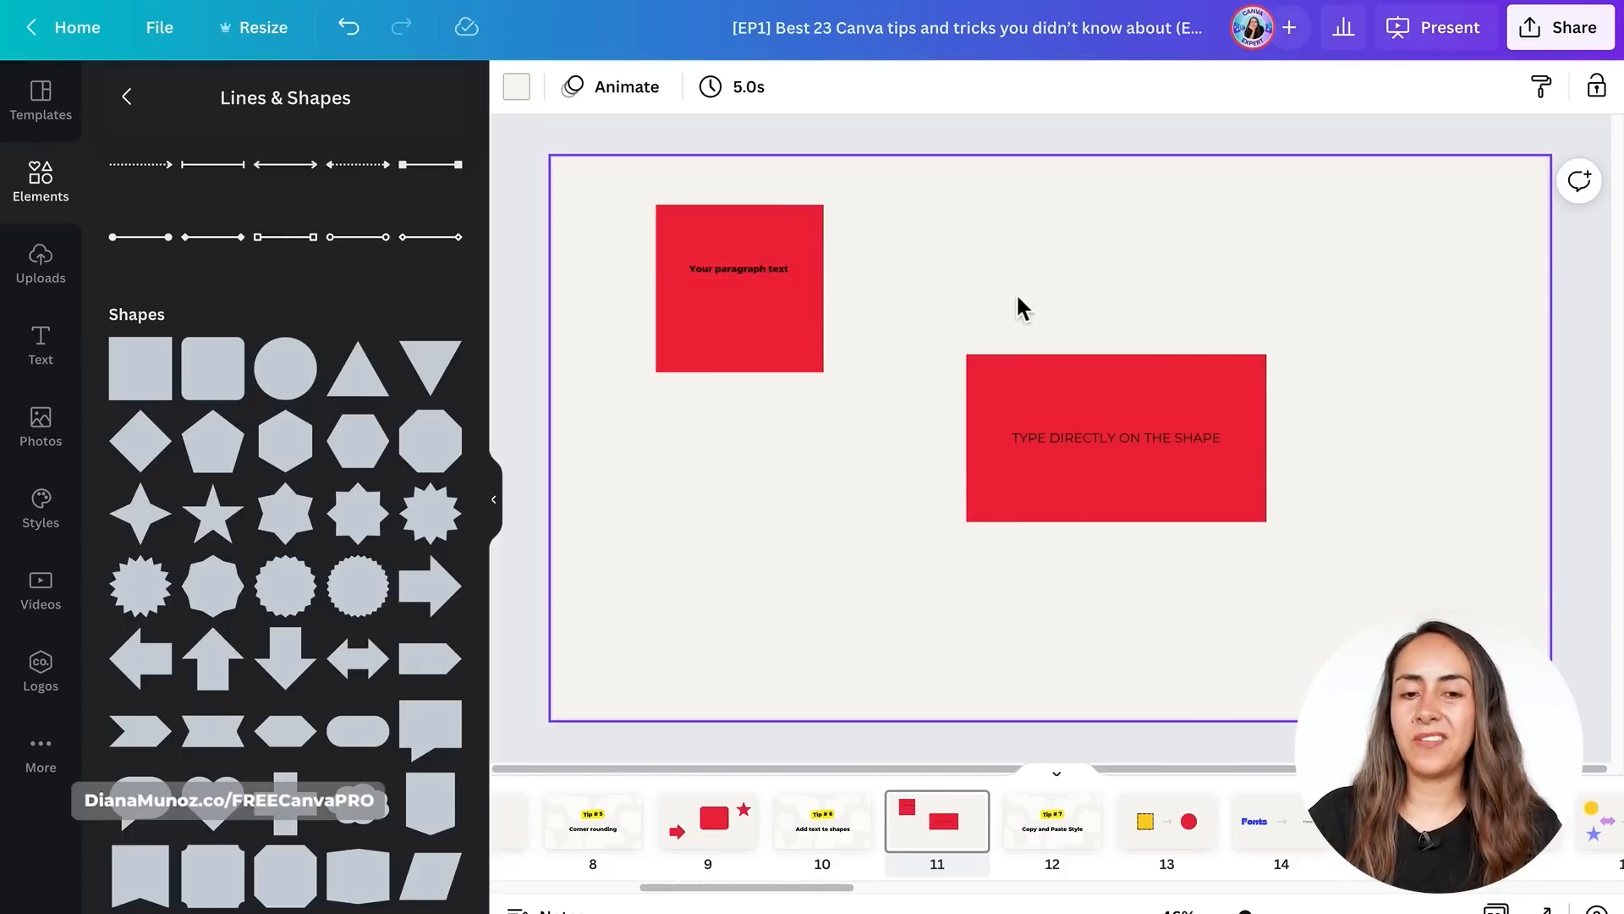
- Widen the upper-left red square into a rectangle and stretch its separate text box to the rectangle's right edge
left_click(814, 280)
left_click_drag(834, 272, 954, 271)
left_click(787, 271)
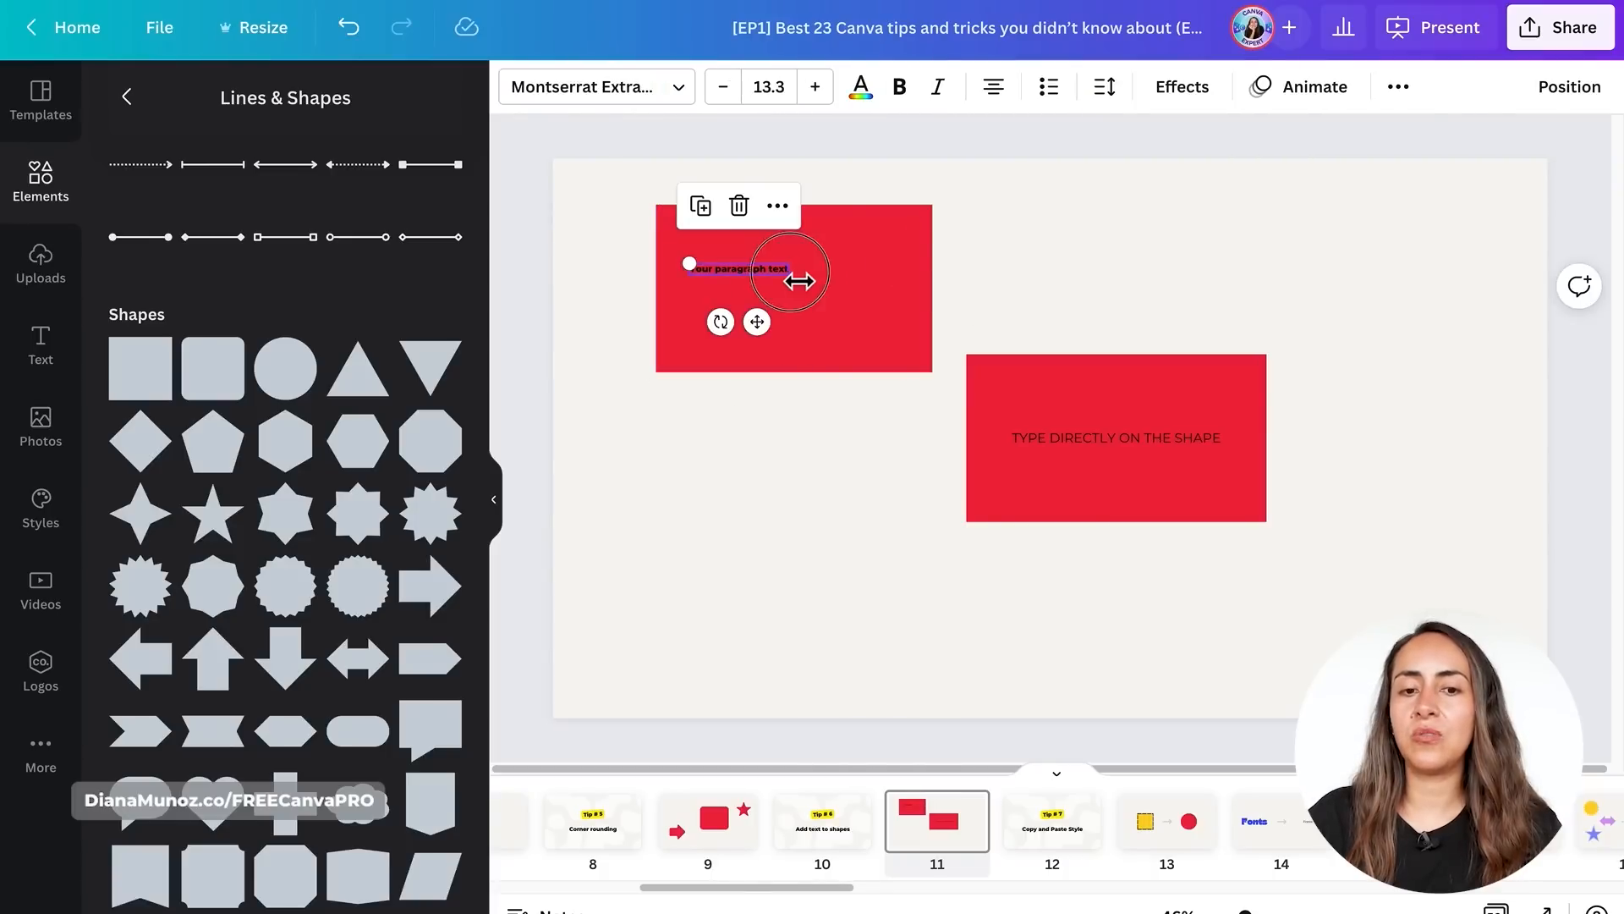
left_click_drag(792, 271, 937, 323)
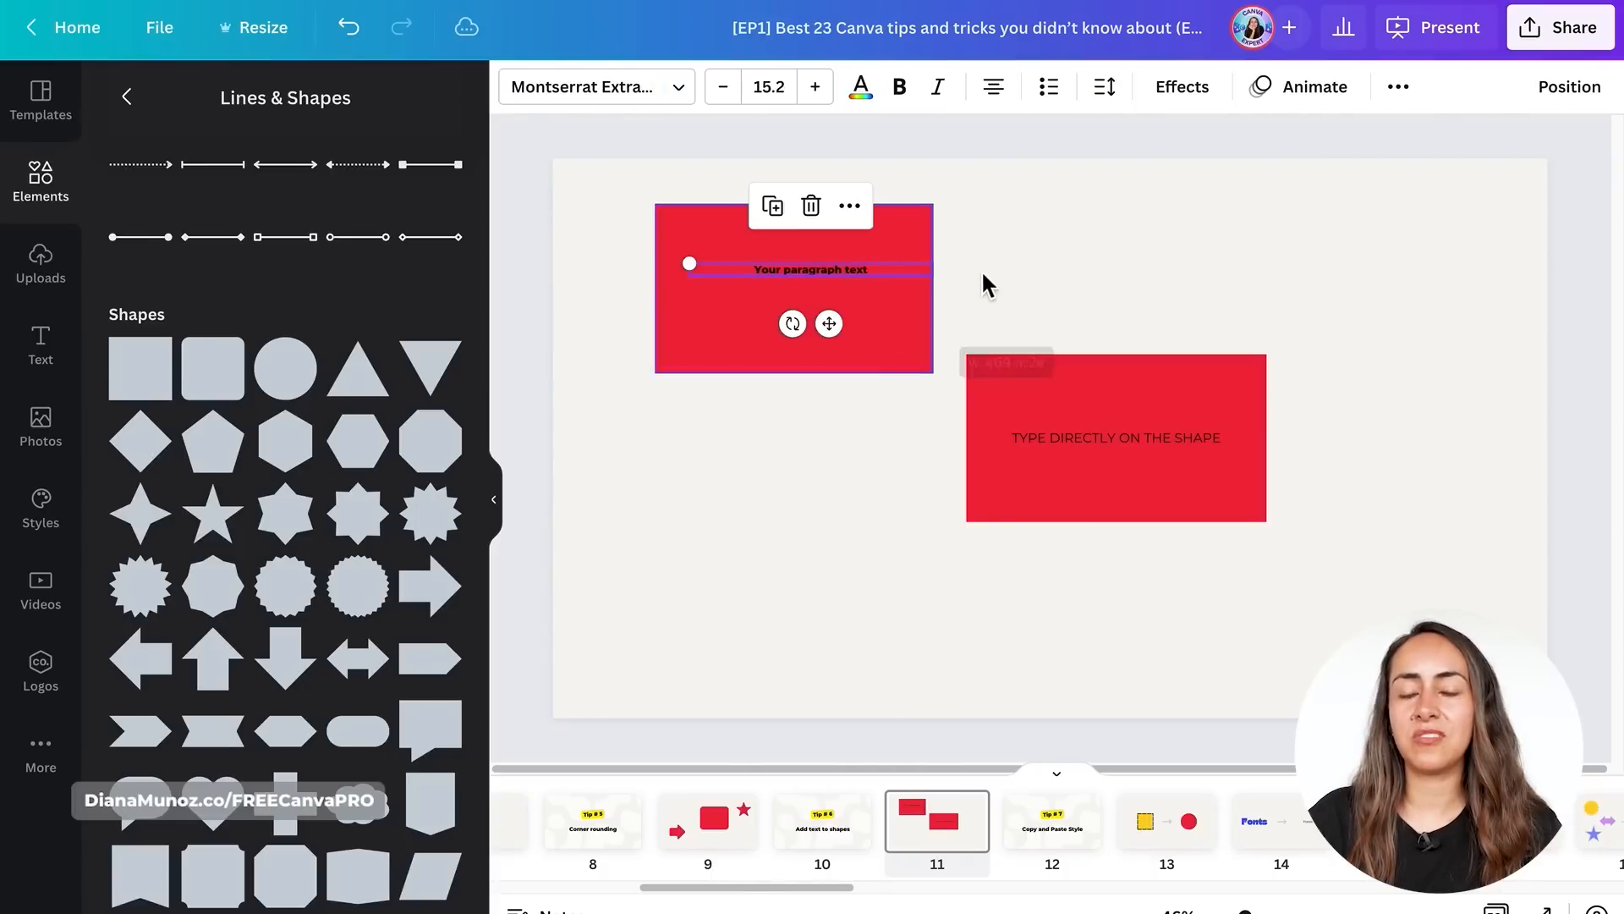
- Narrow the lower rectangle until its built-in text just fits on one line and increase that text's font size by three steps
left_click(1159, 363)
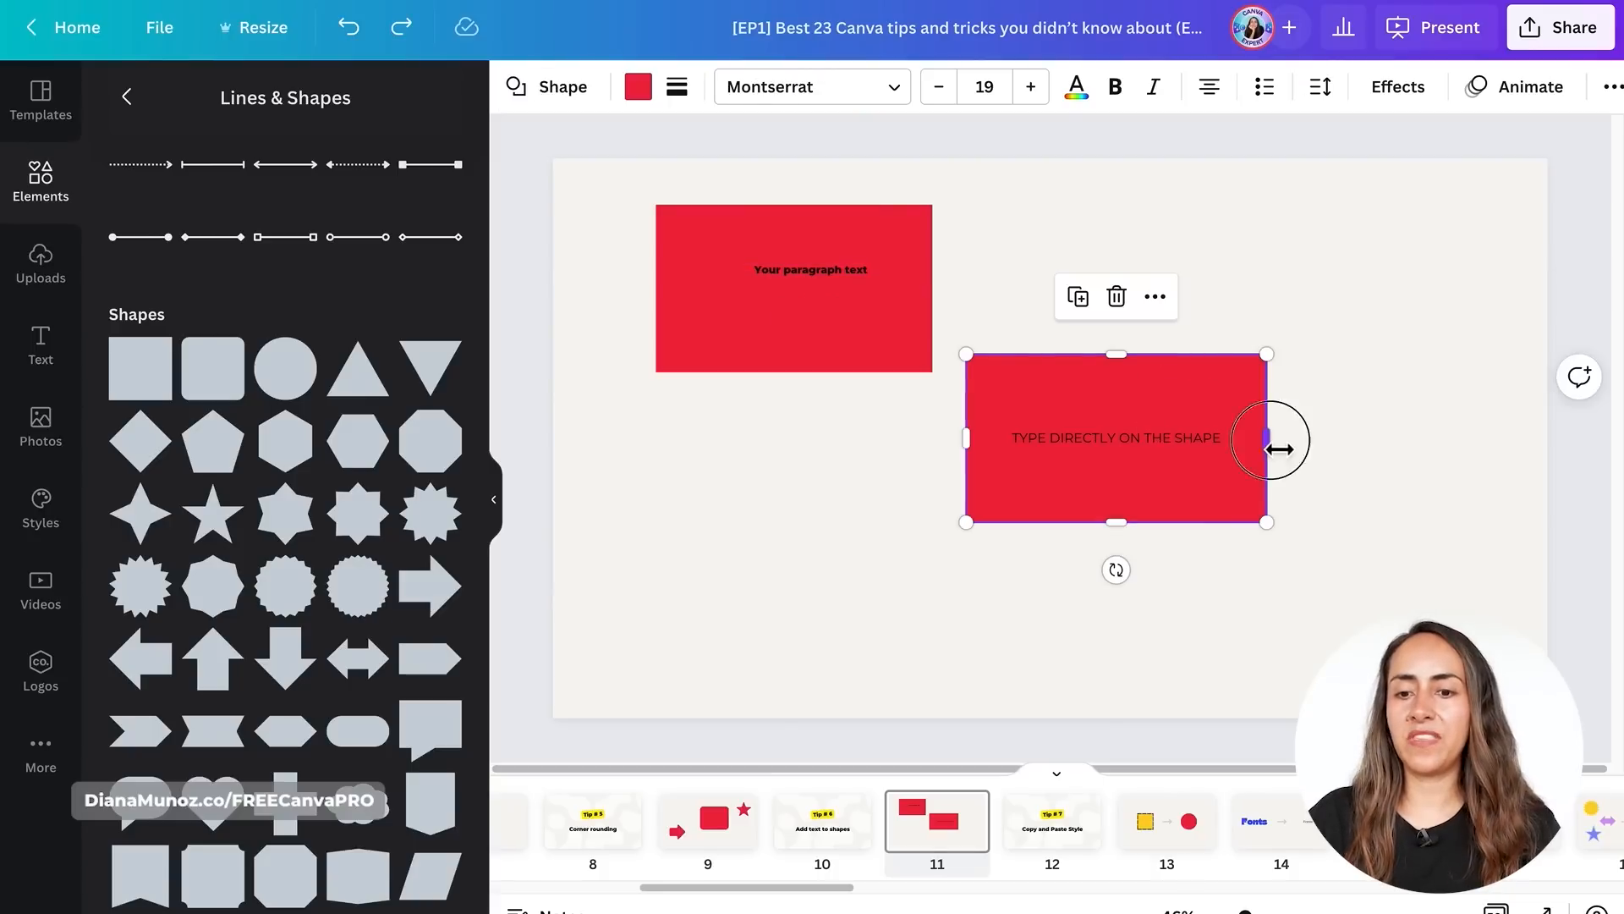
left_click_drag(1275, 436, 1199, 456)
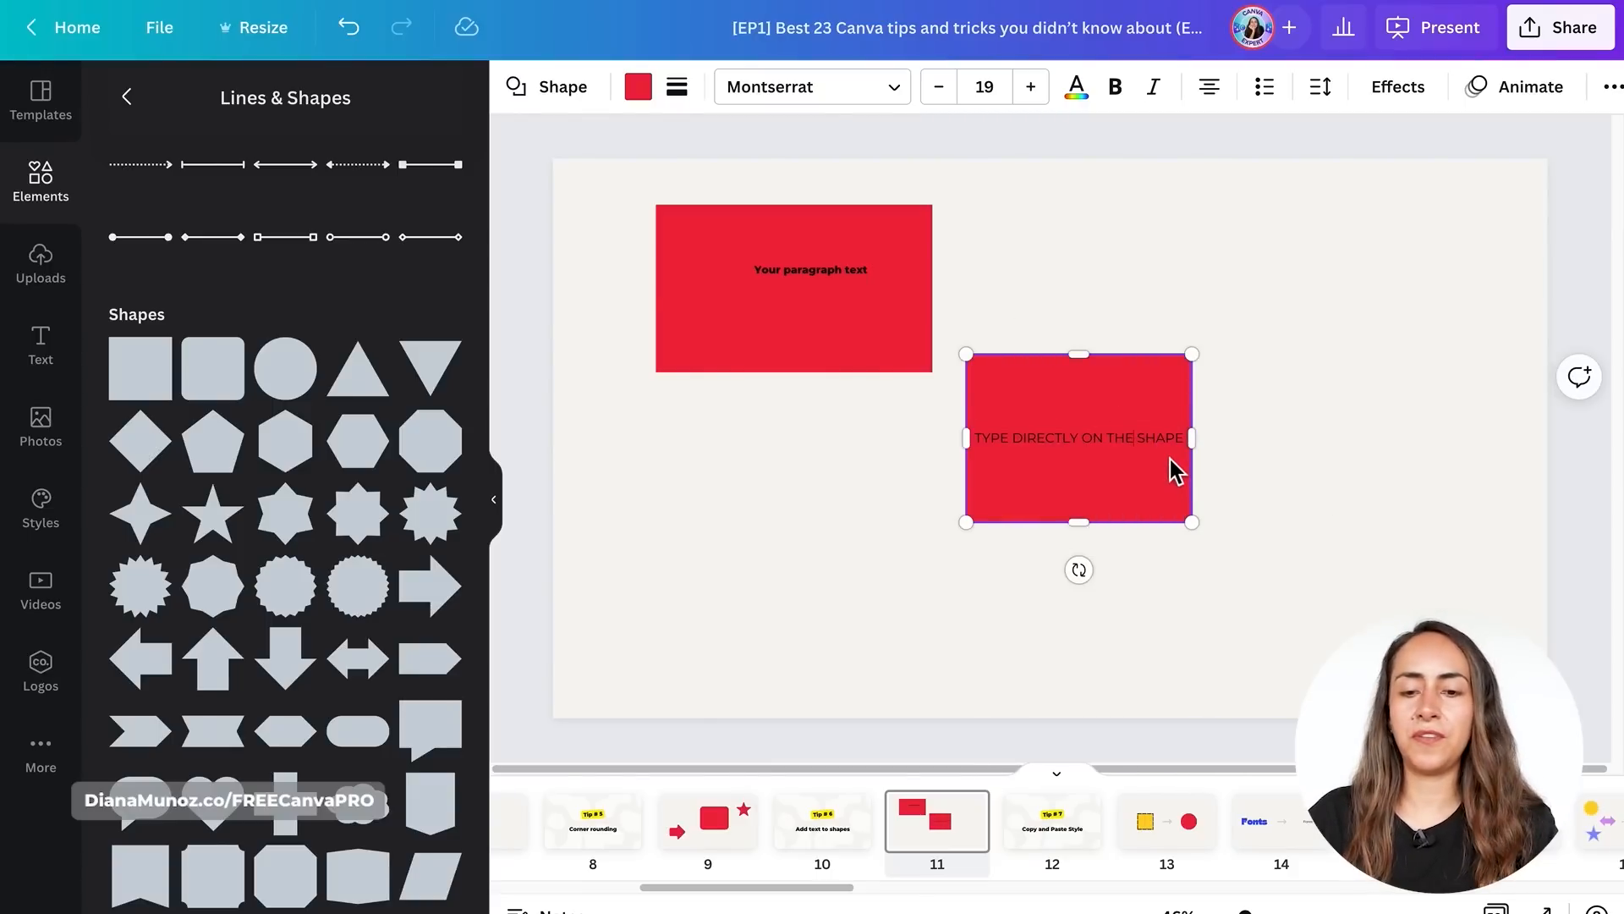
key("ctrl+a")
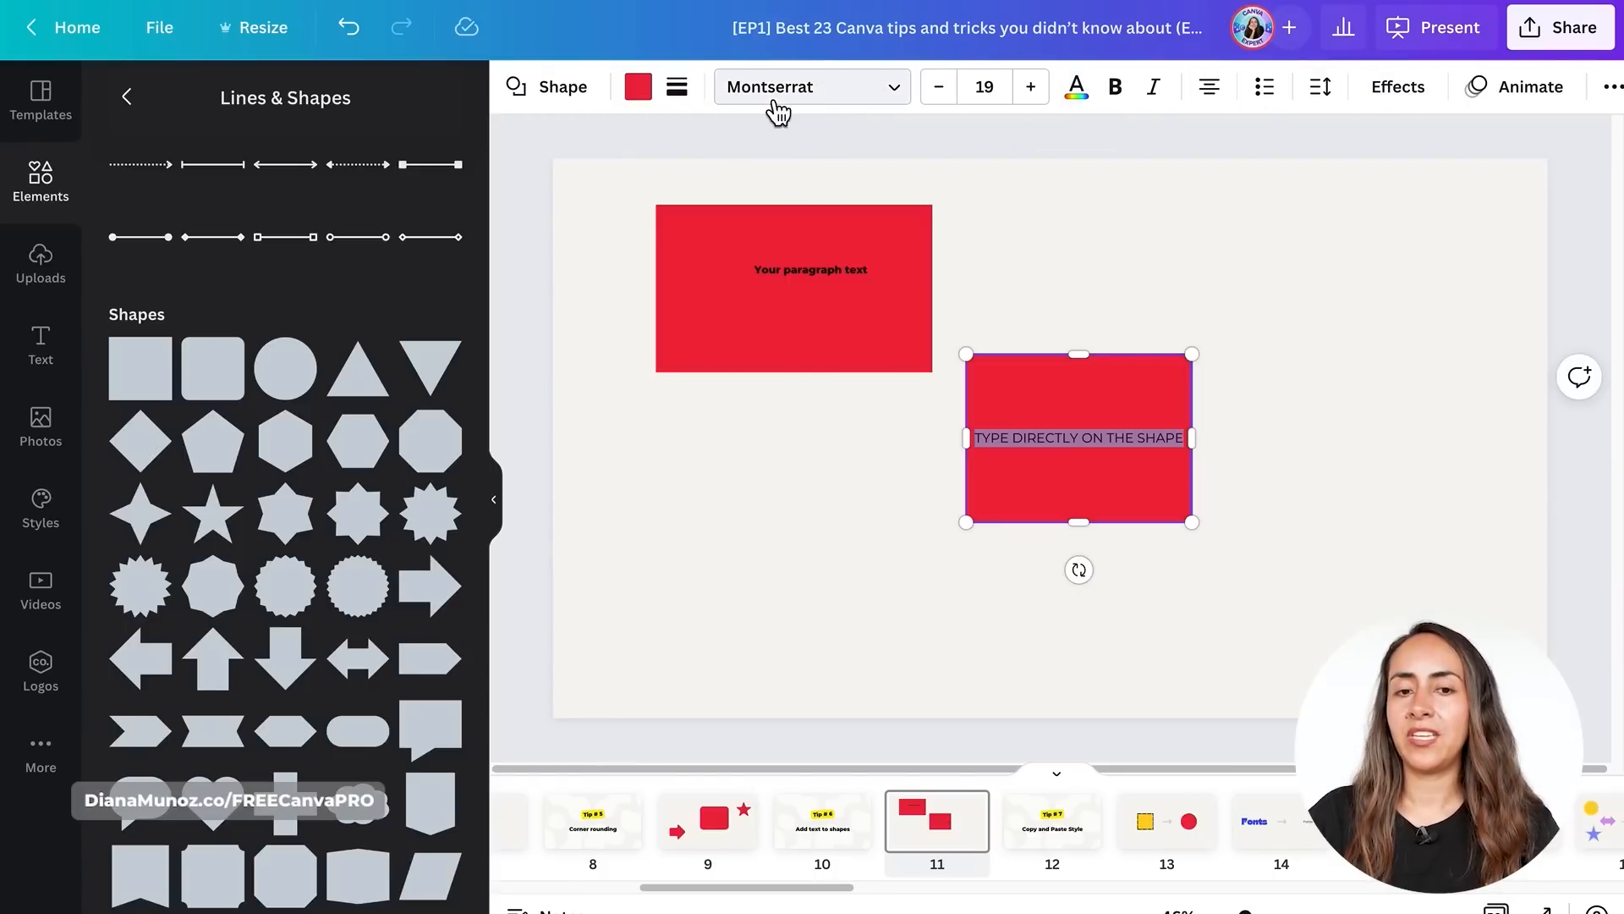
left_click(1046, 92)
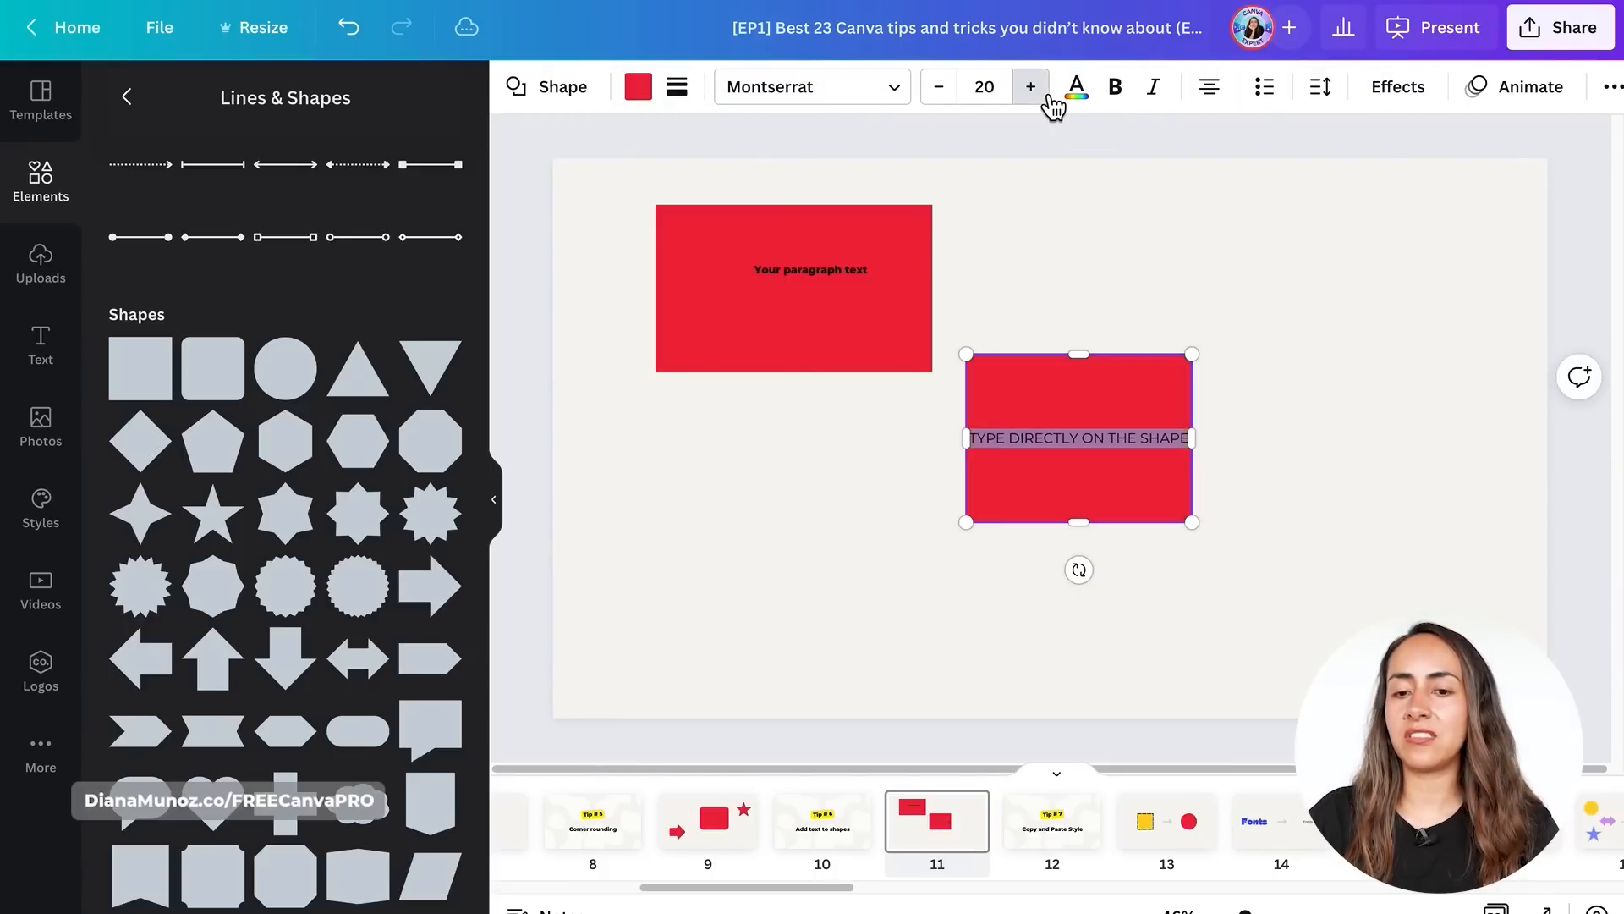
left_click(1045, 91)
left_click(1046, 91)
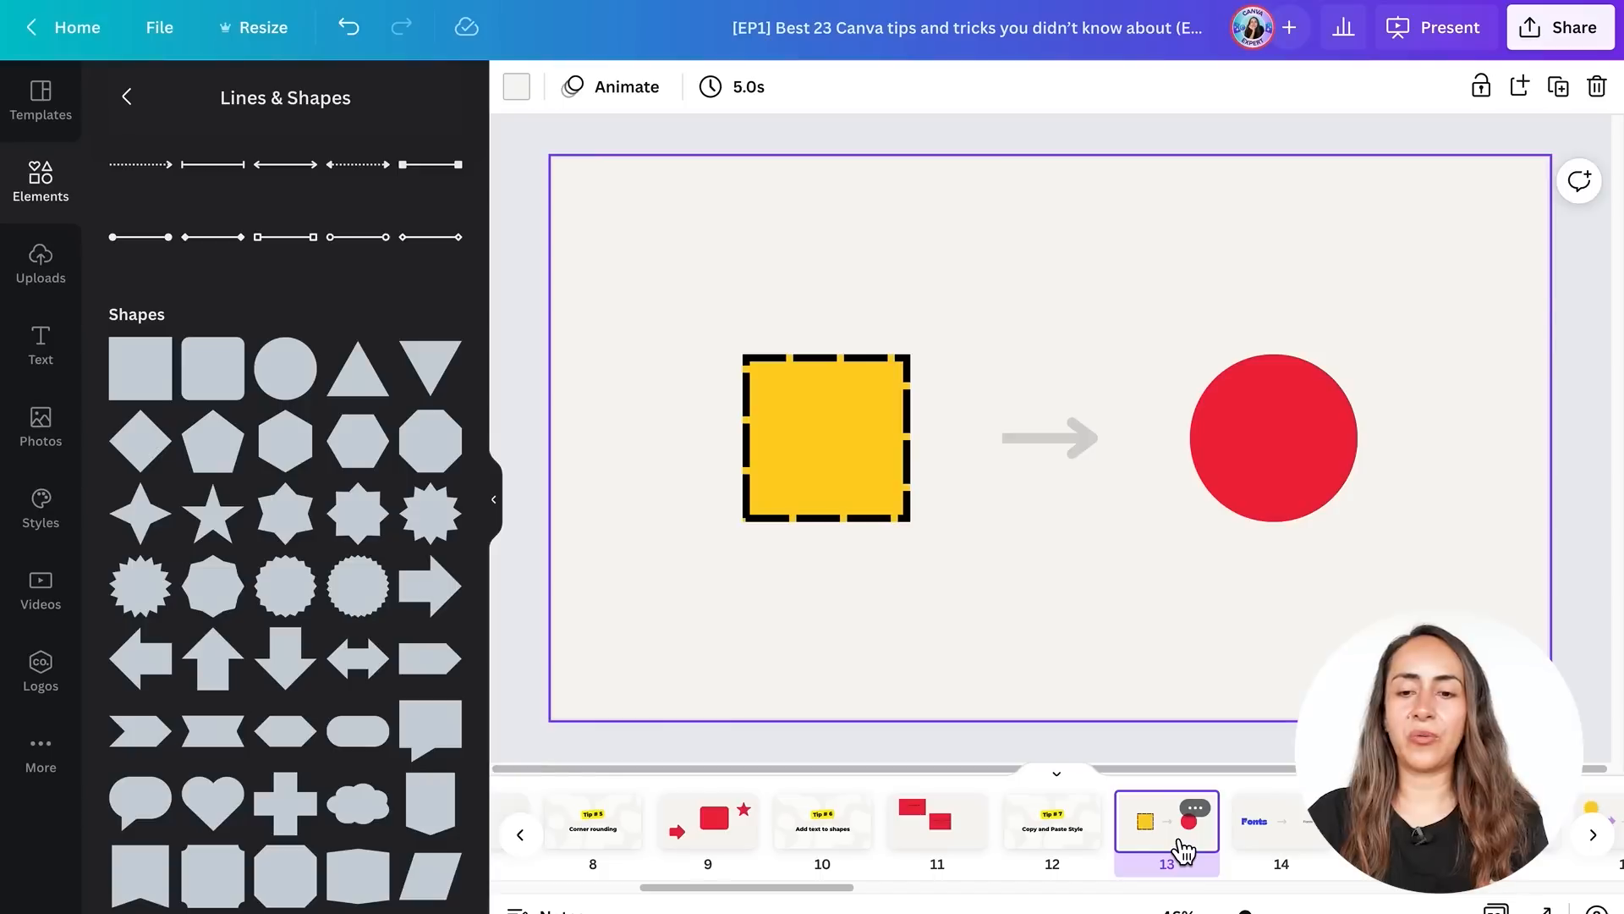
left_click(794, 468)
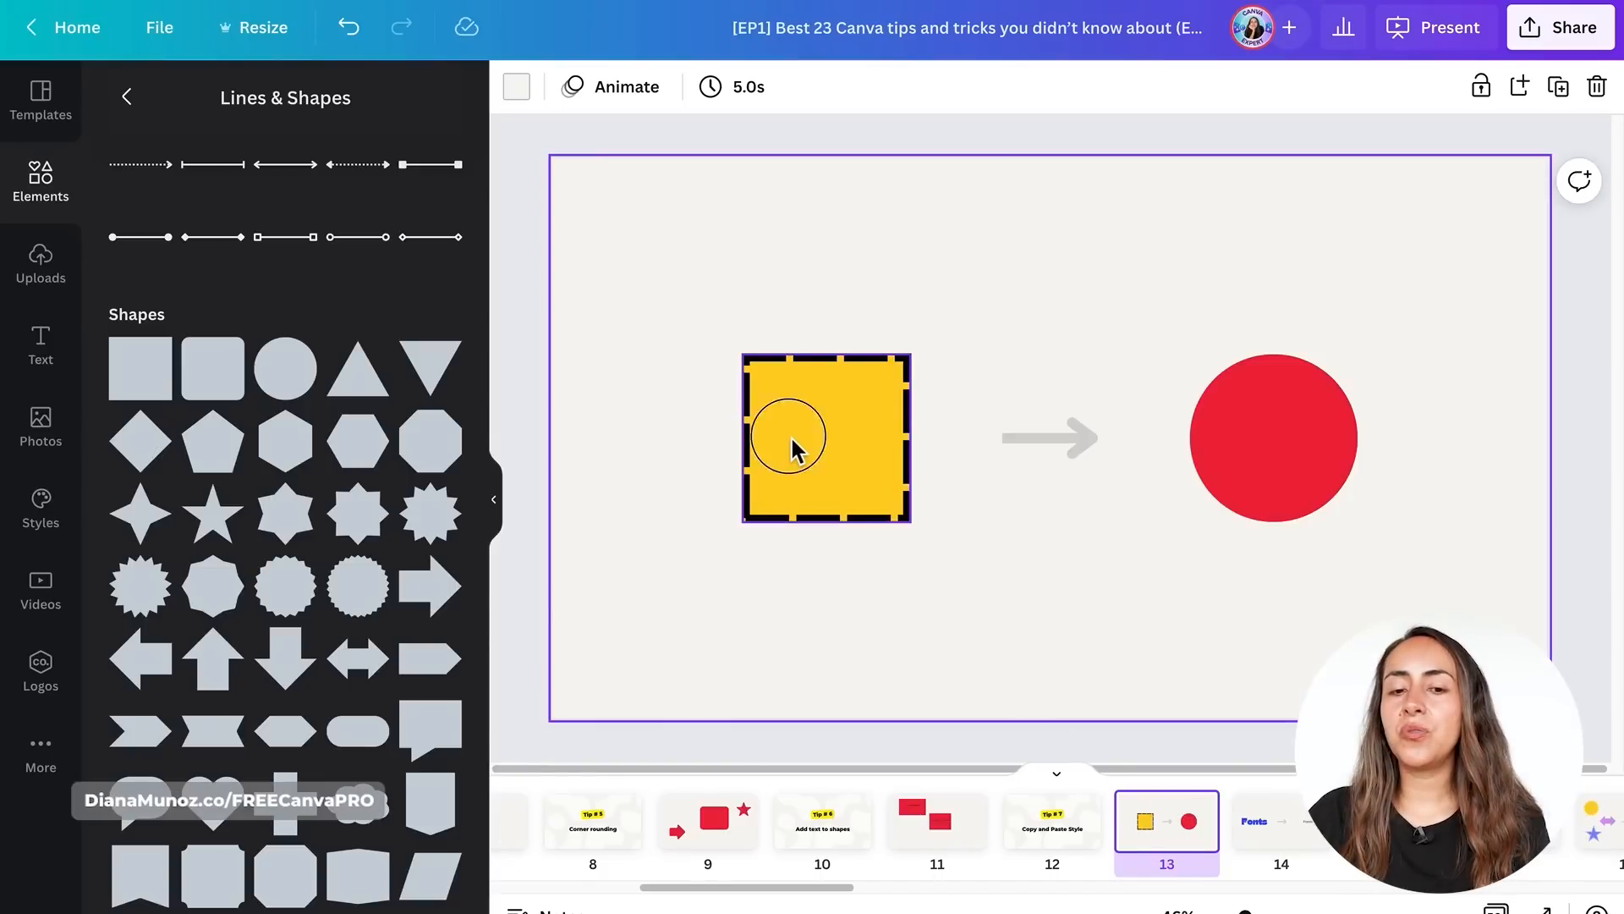
left_click(790, 435)
left_click(956, 343)
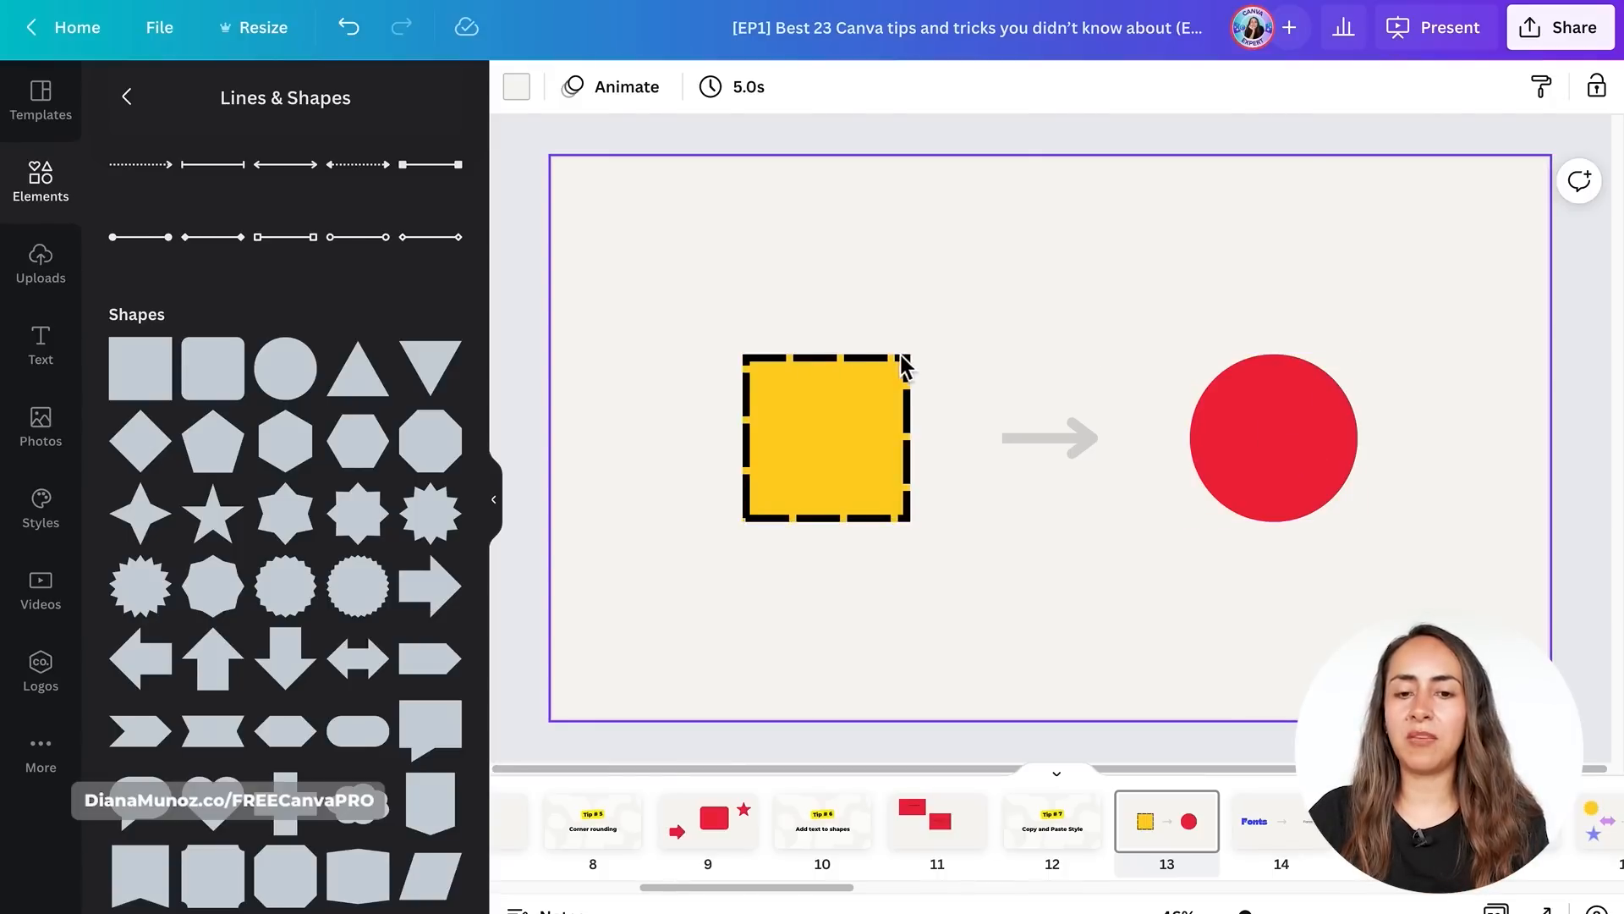
- Copy the style of page 13's yellow dashed-border square and apply it to the red circle
left_click(820, 441)
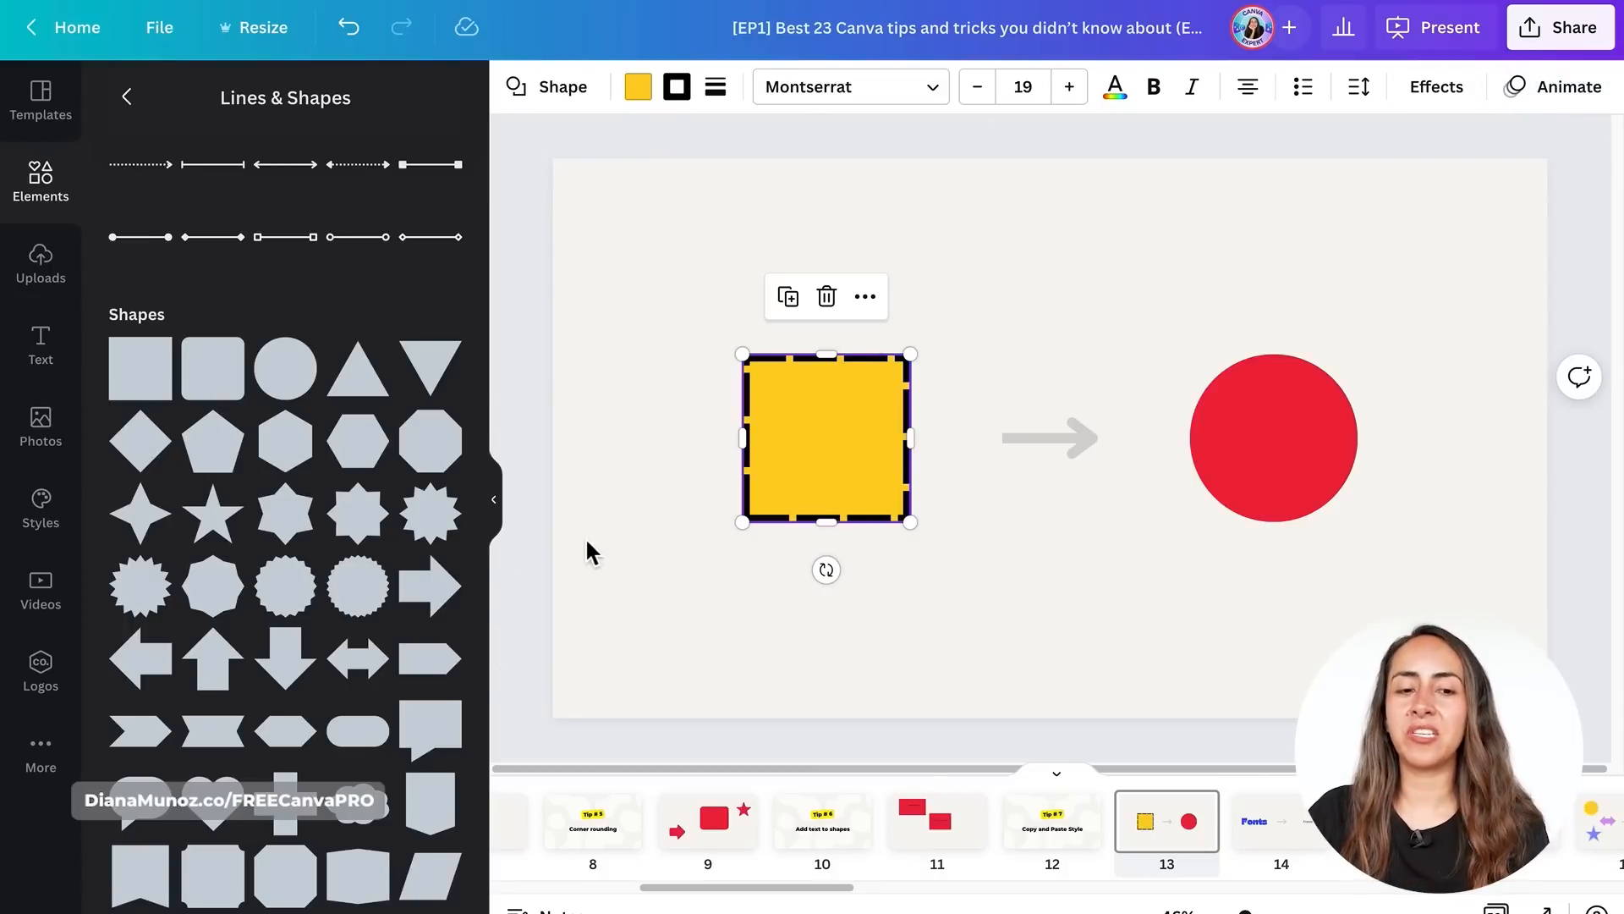
left_click(499, 508)
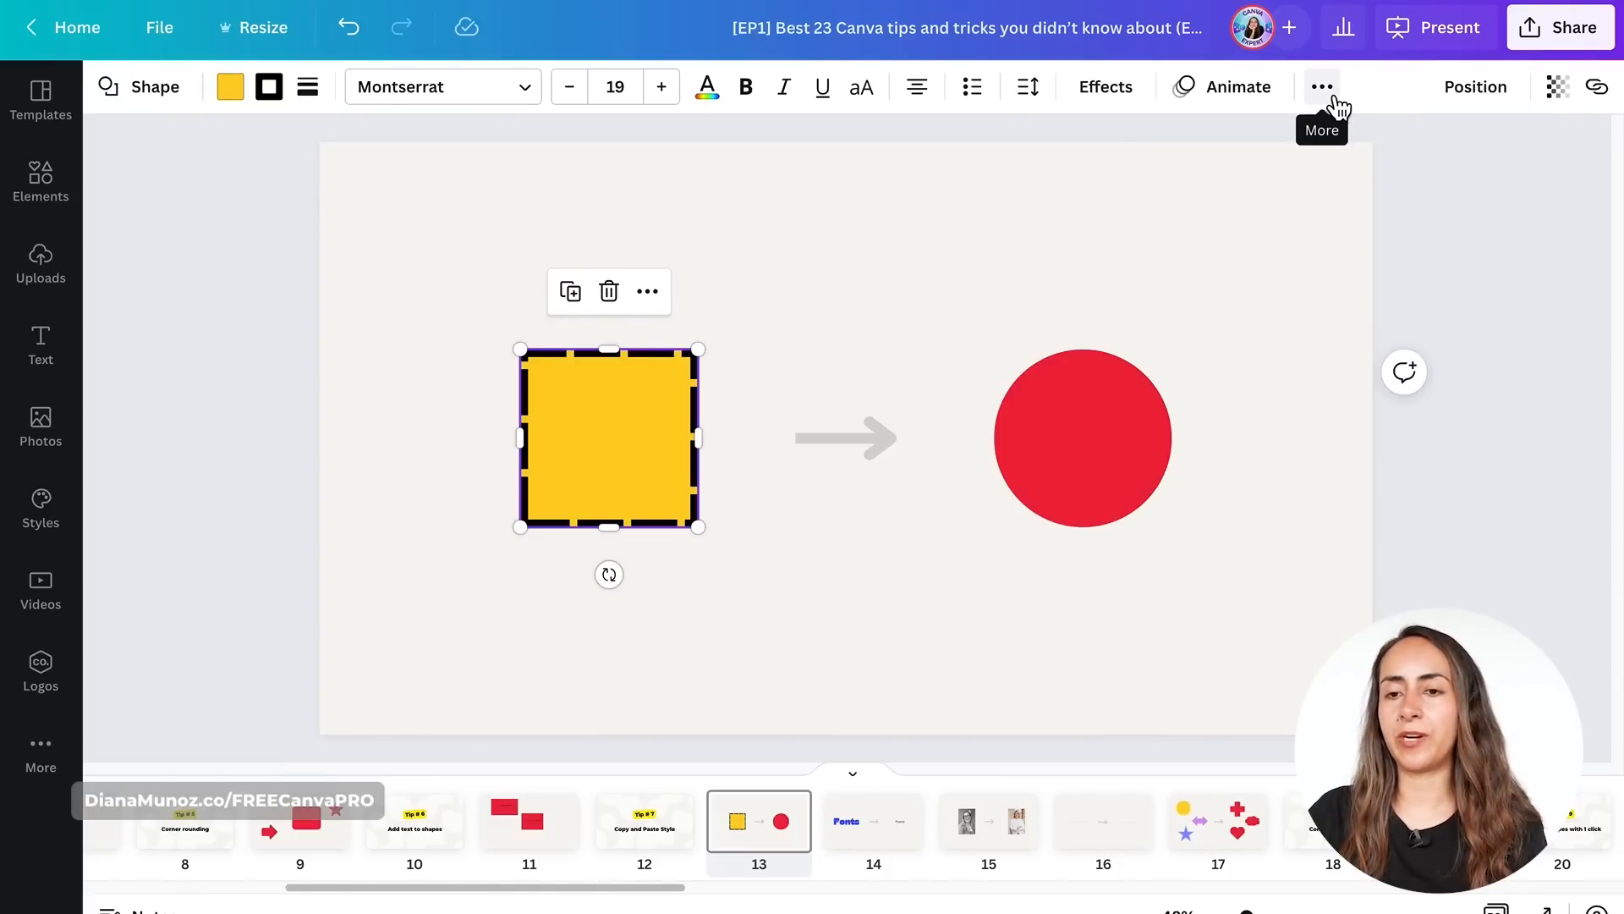
left_click(1329, 94)
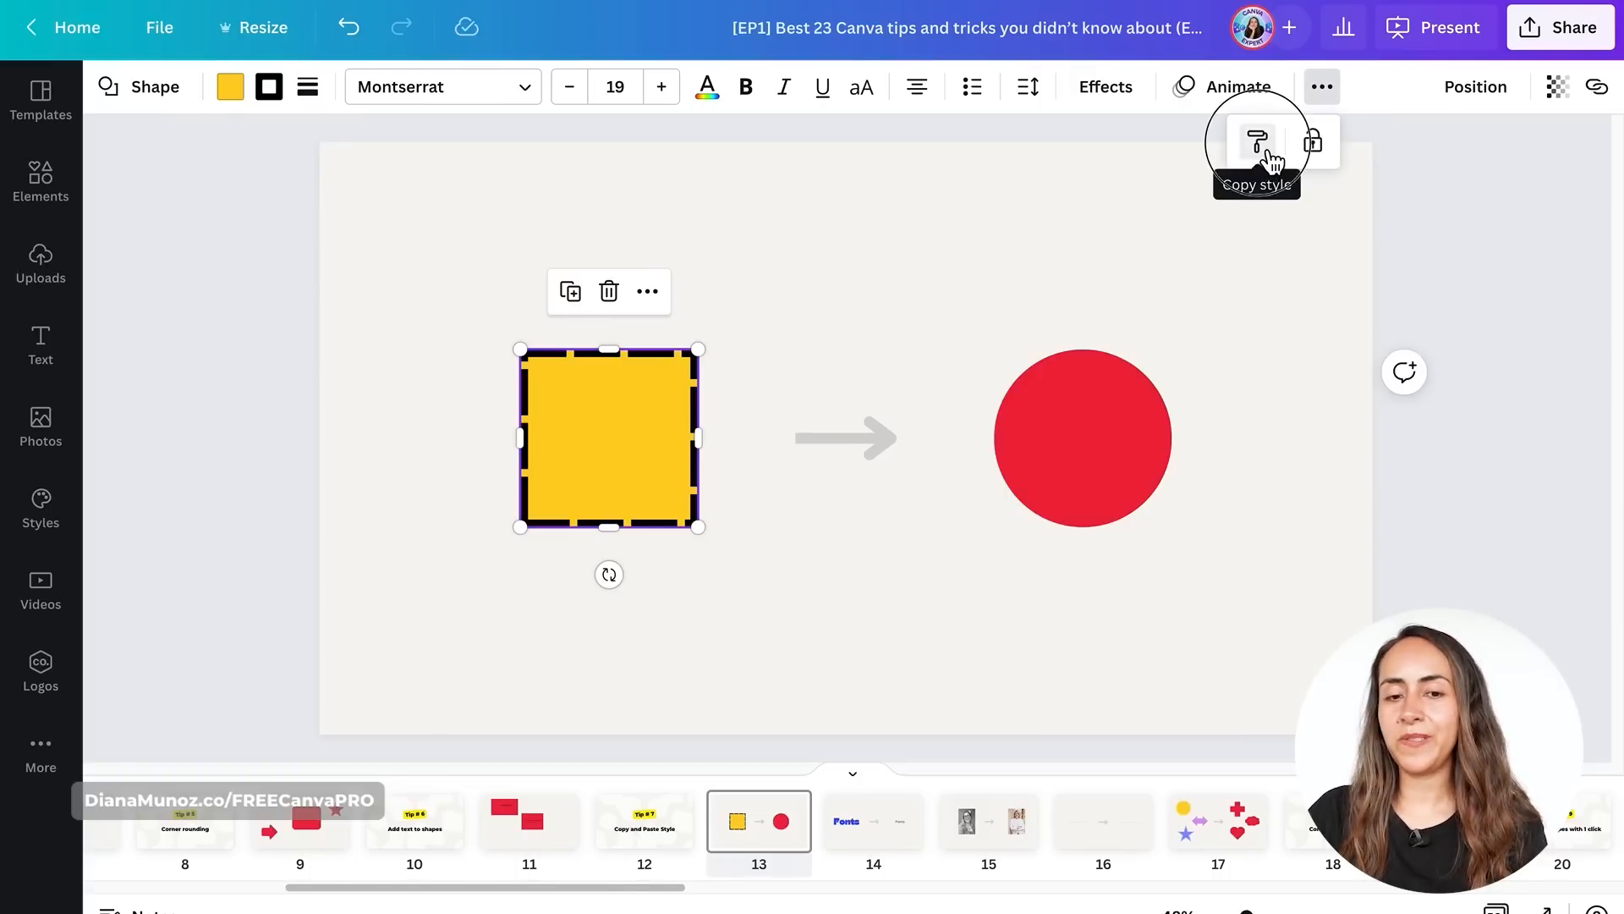
left_click(1269, 156)
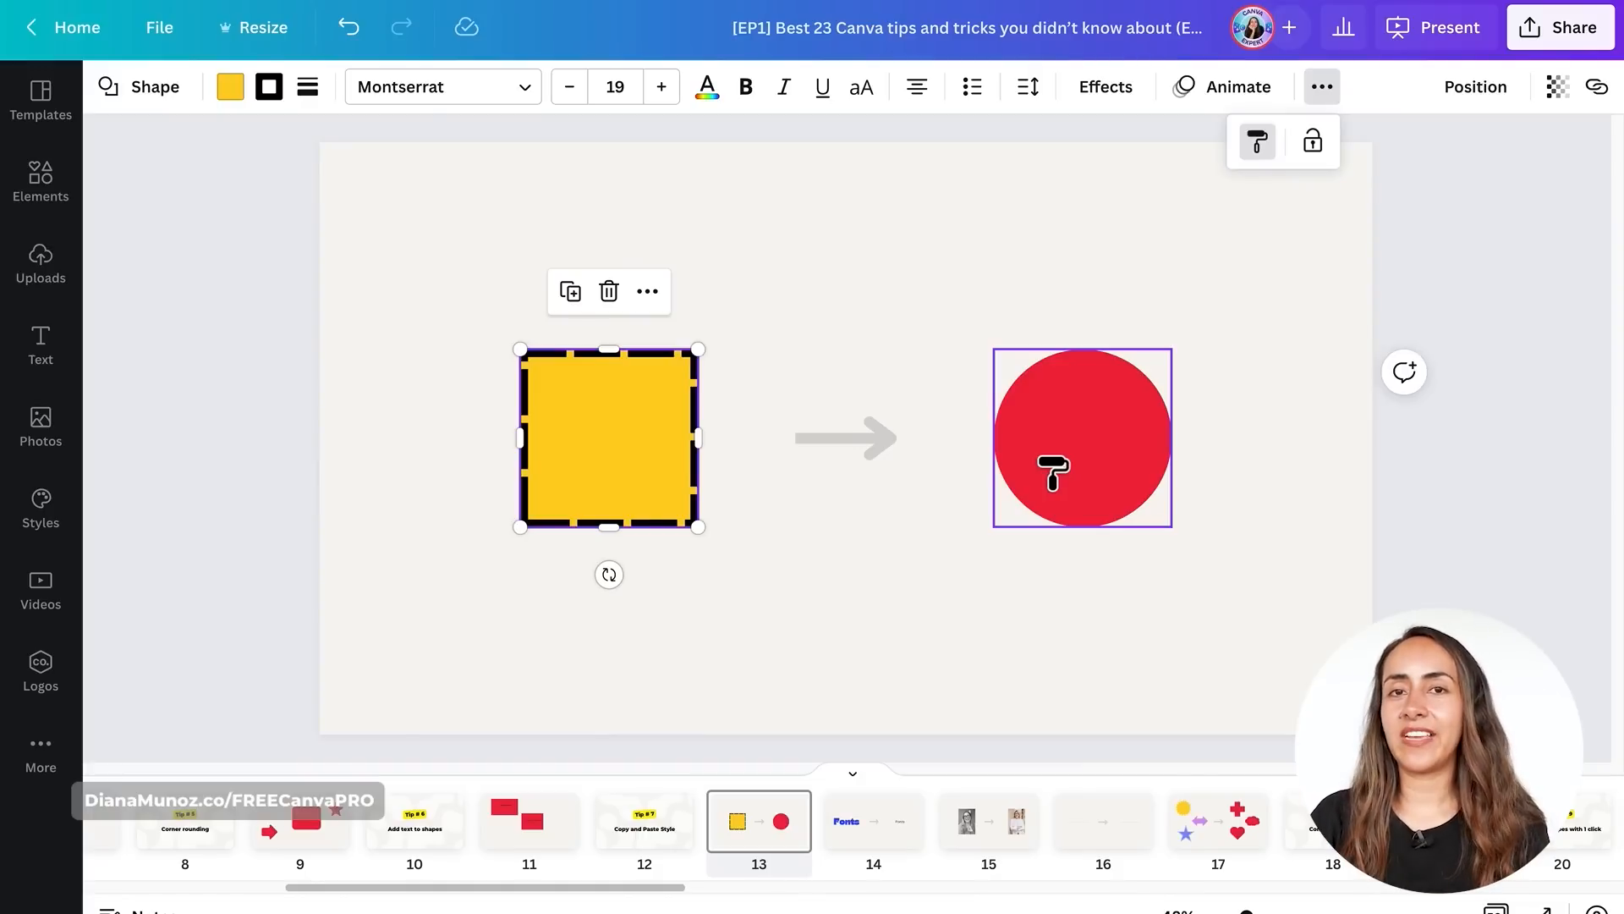
left_click(1053, 474)
left_click(1299, 383)
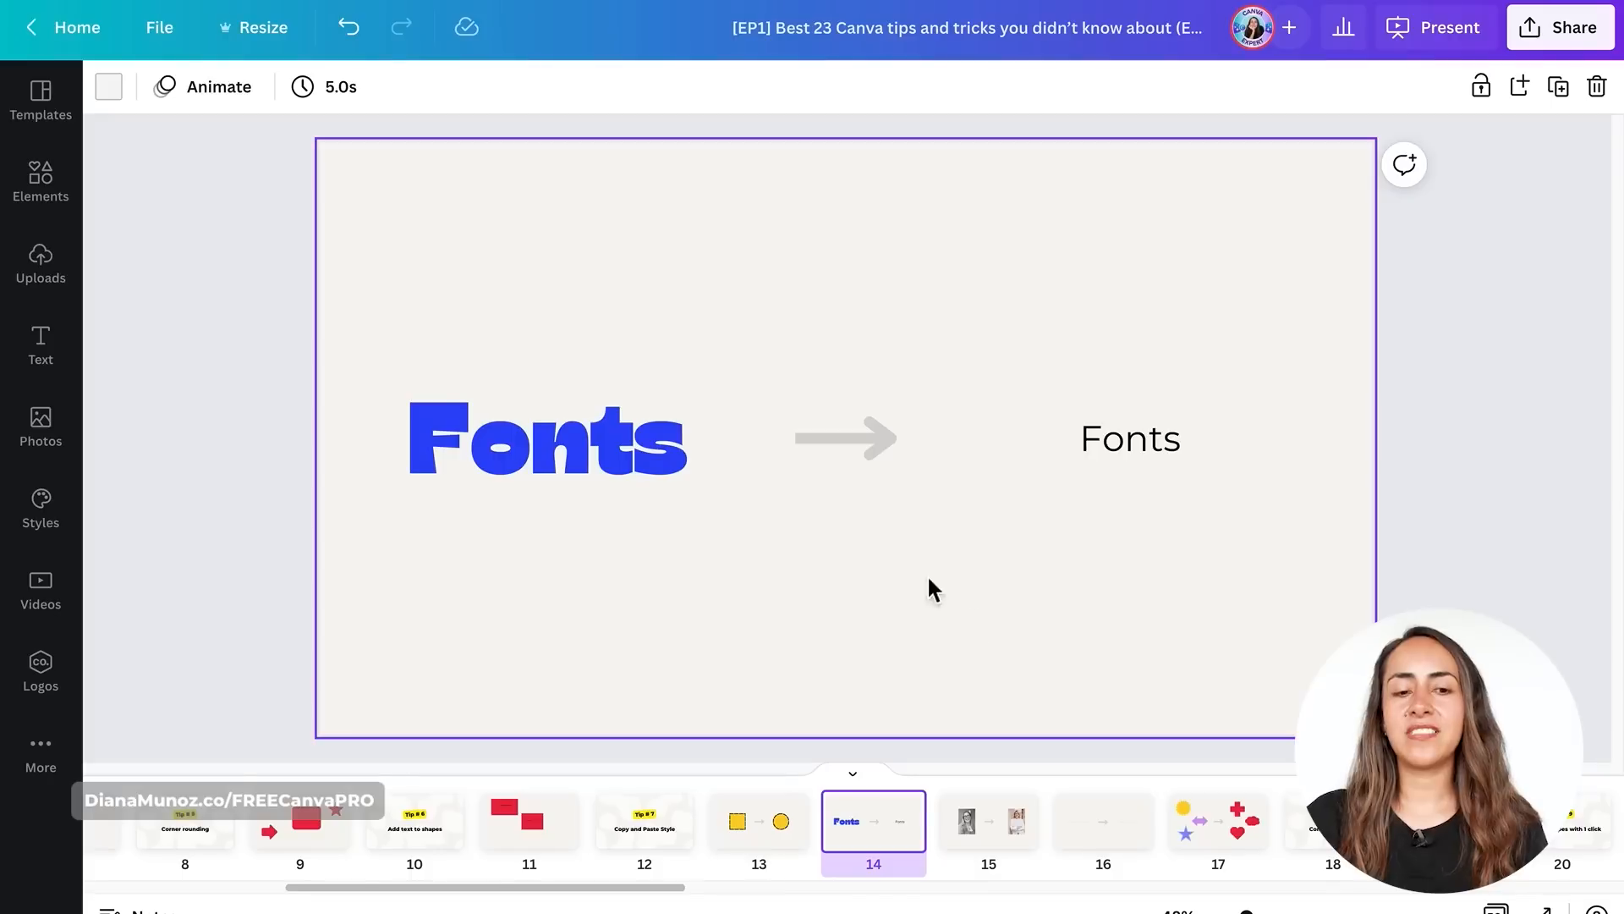
- Copy the style of page 14's blue Gulfs Display text onto the plain "Fonts" text and move the restyled text level with the original
left_click(533, 460)
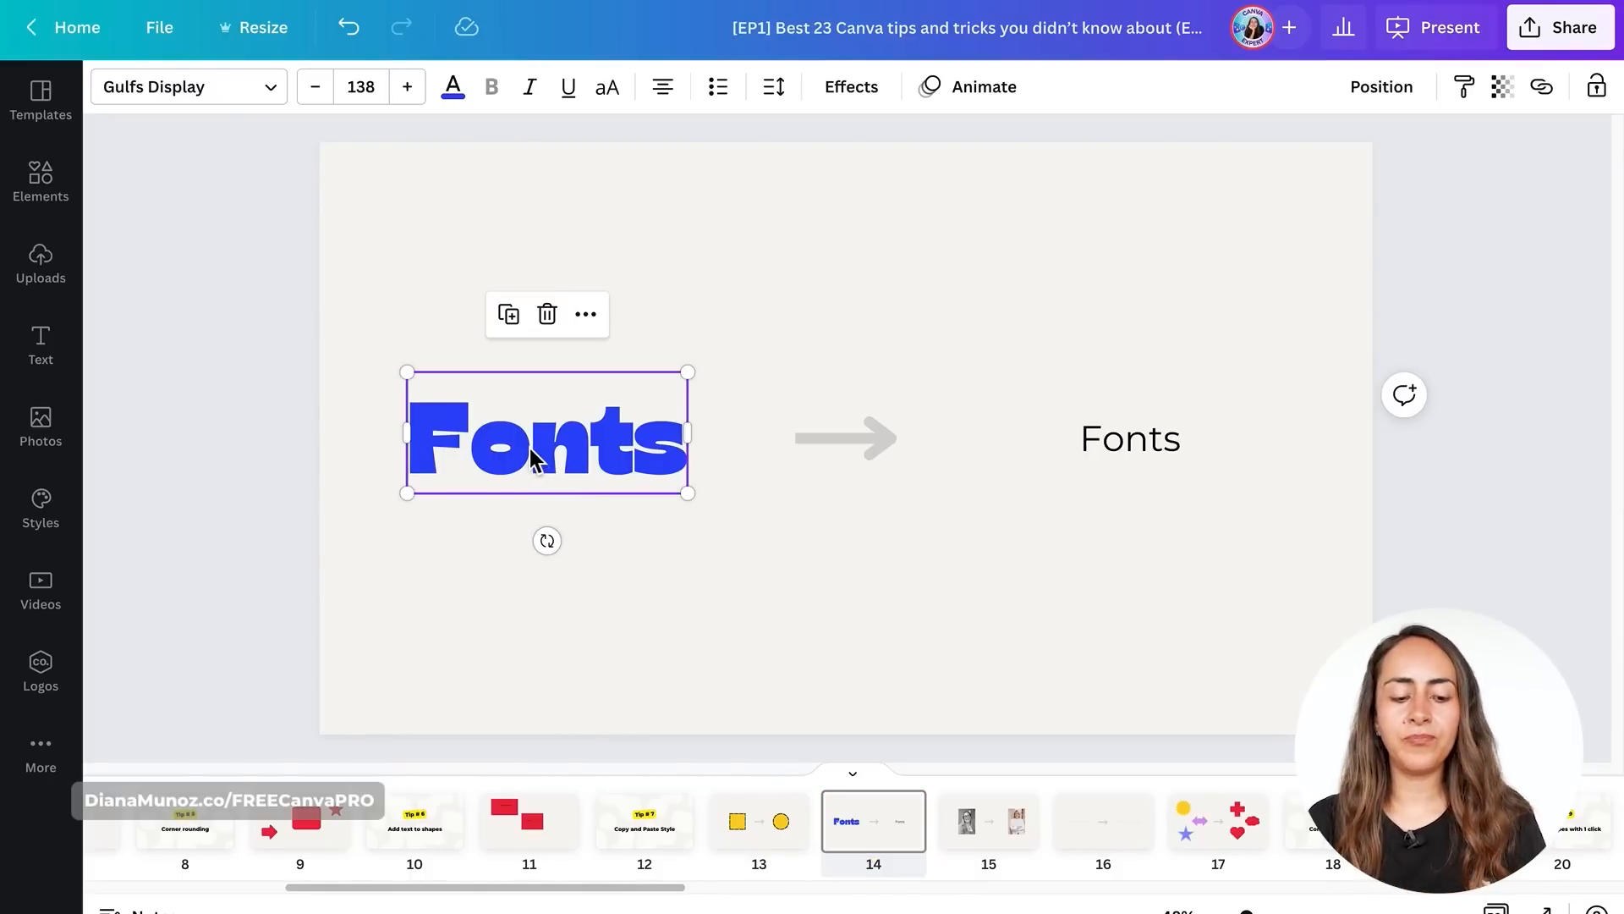
key("ctrl+alt+c")
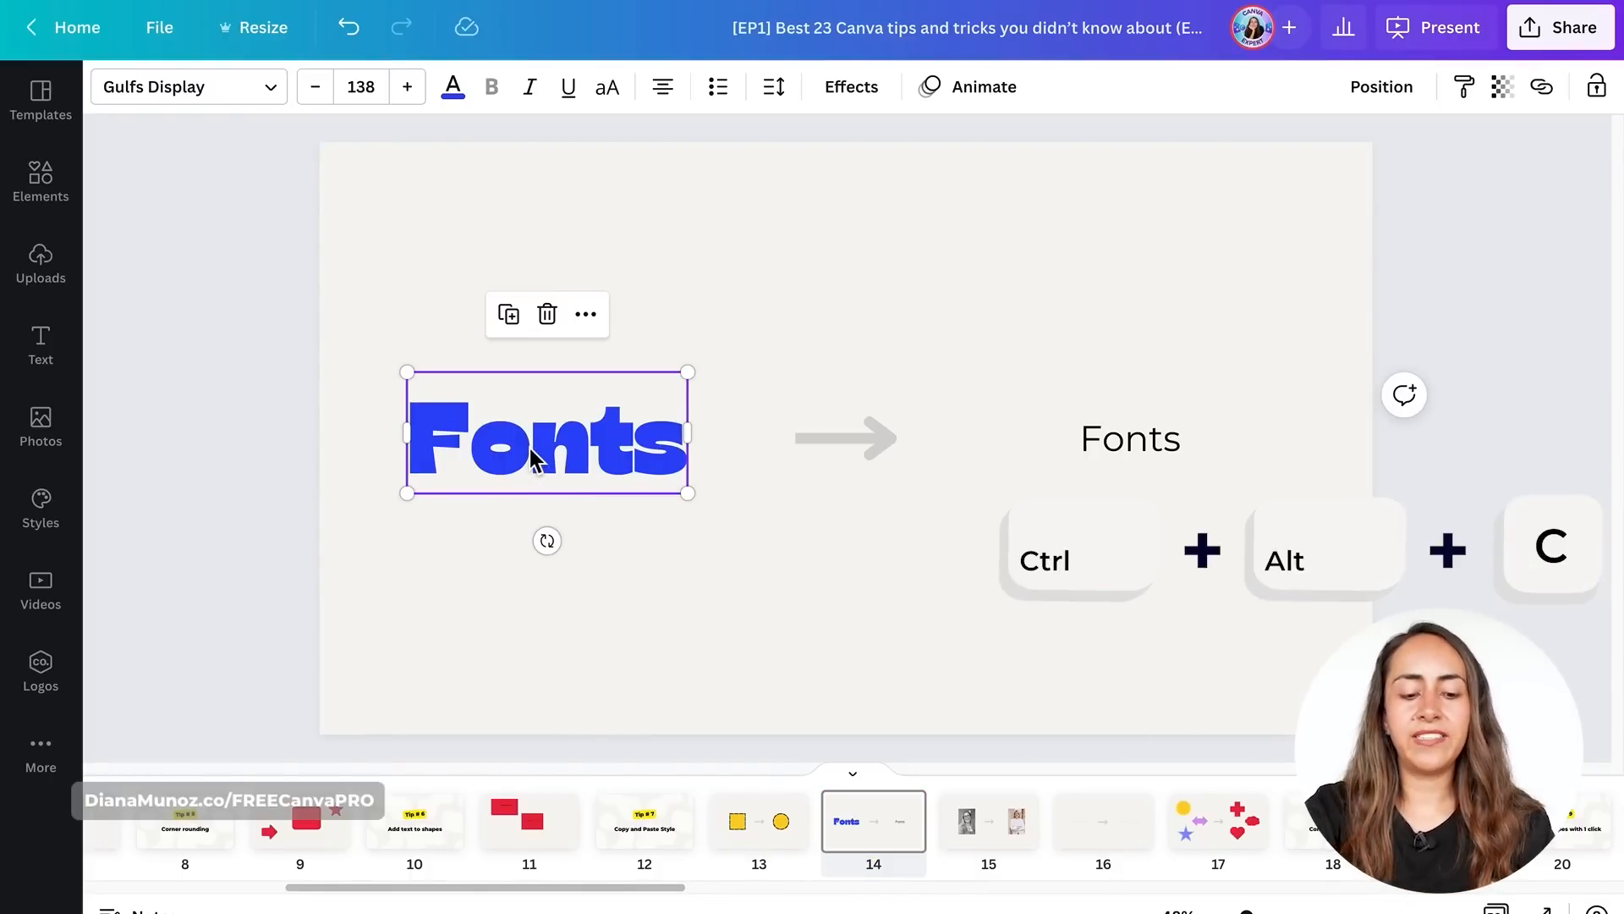
key("ctrl+alt+c")
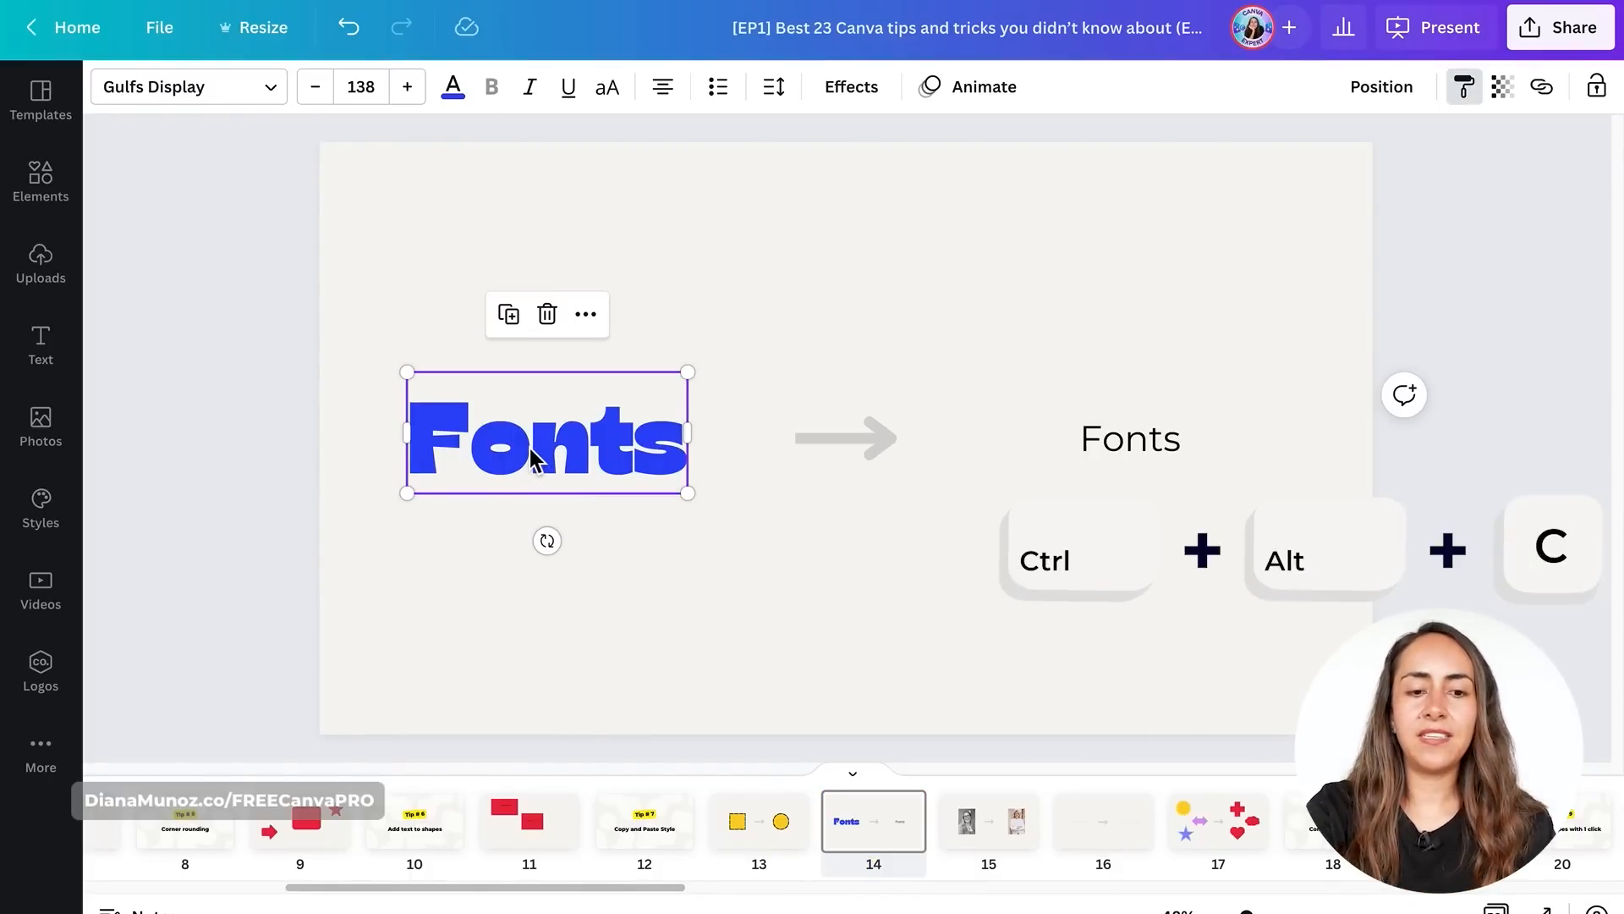
left_click(1134, 444)
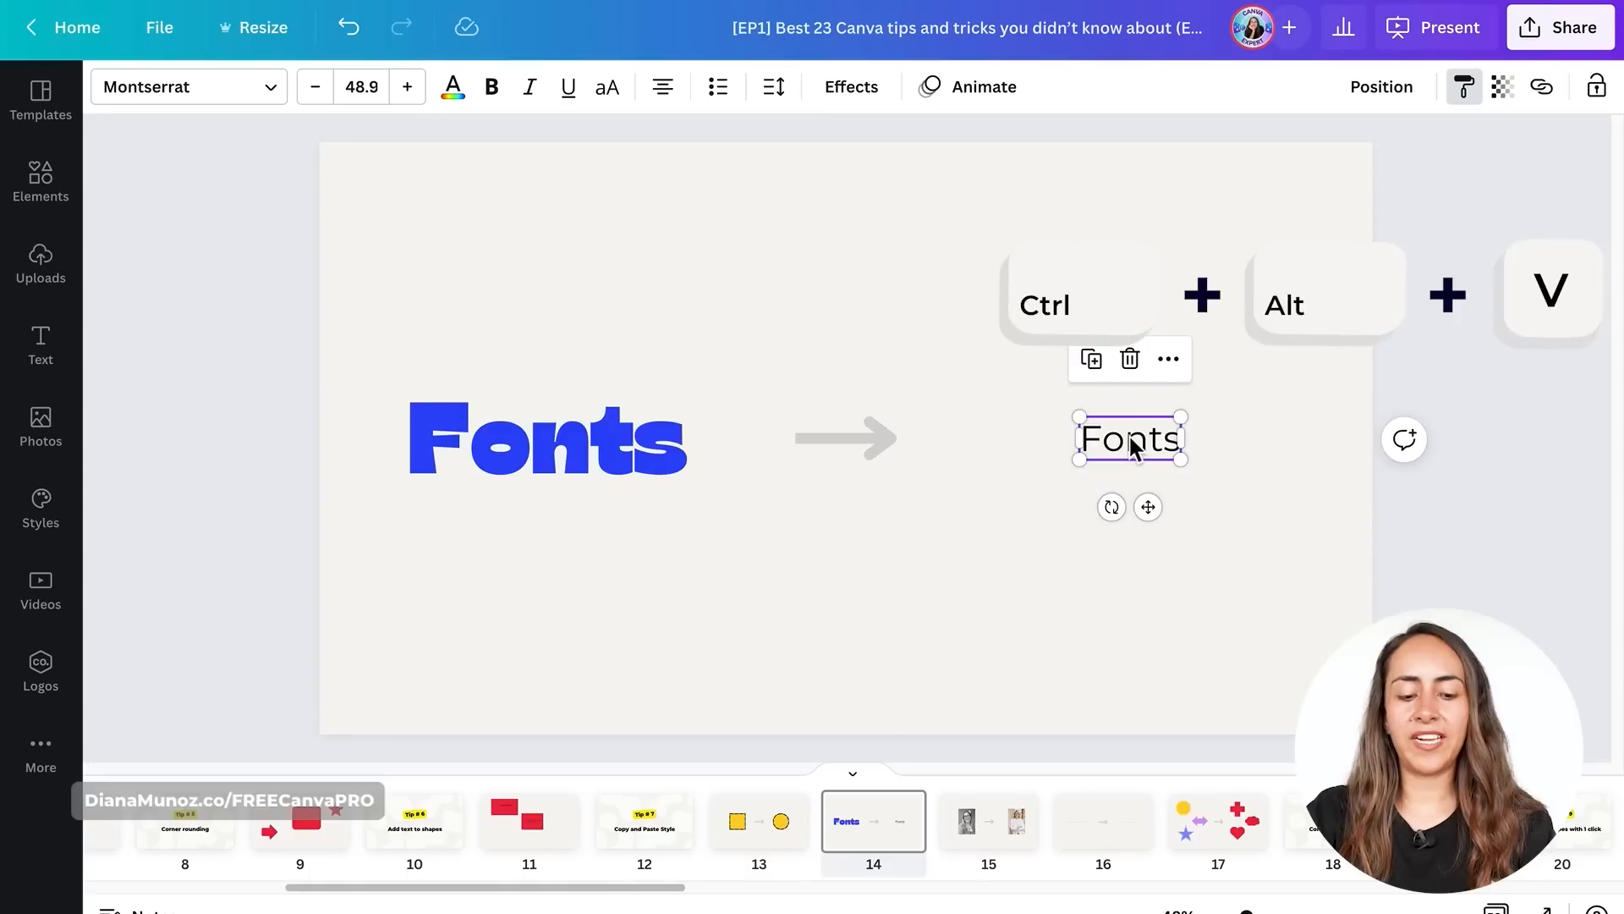
key("ctrl+alt+v")
left_click(1236, 581)
left_click_drag(1189, 525, 1200, 472)
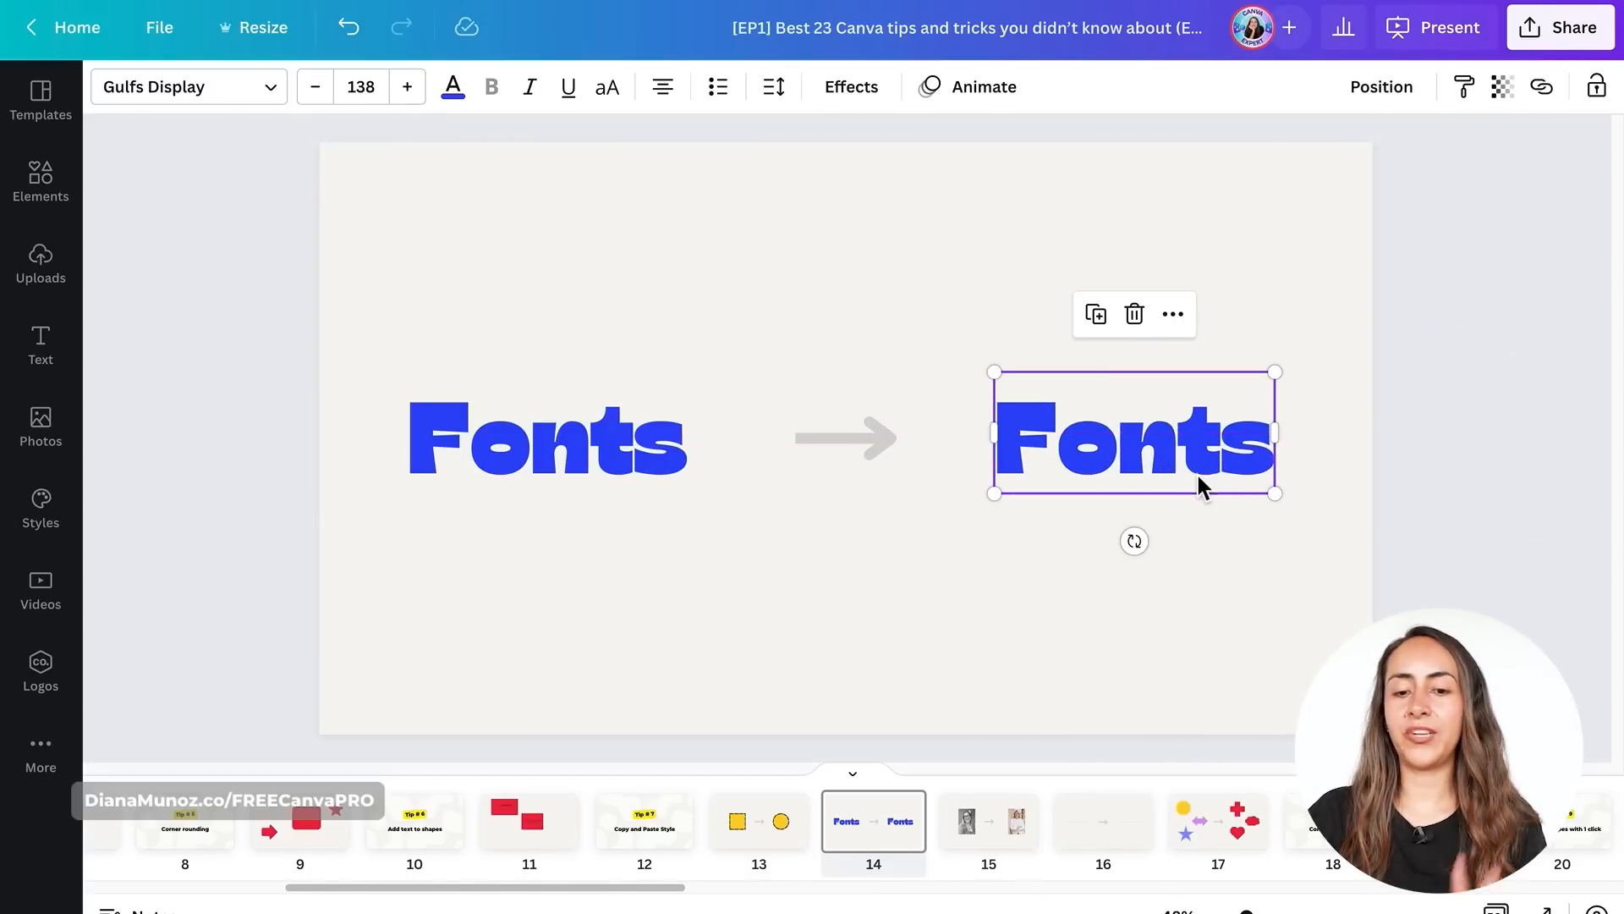
- Check which filter is applied to the black-and-white portrait on page 15
left_click(1013, 843)
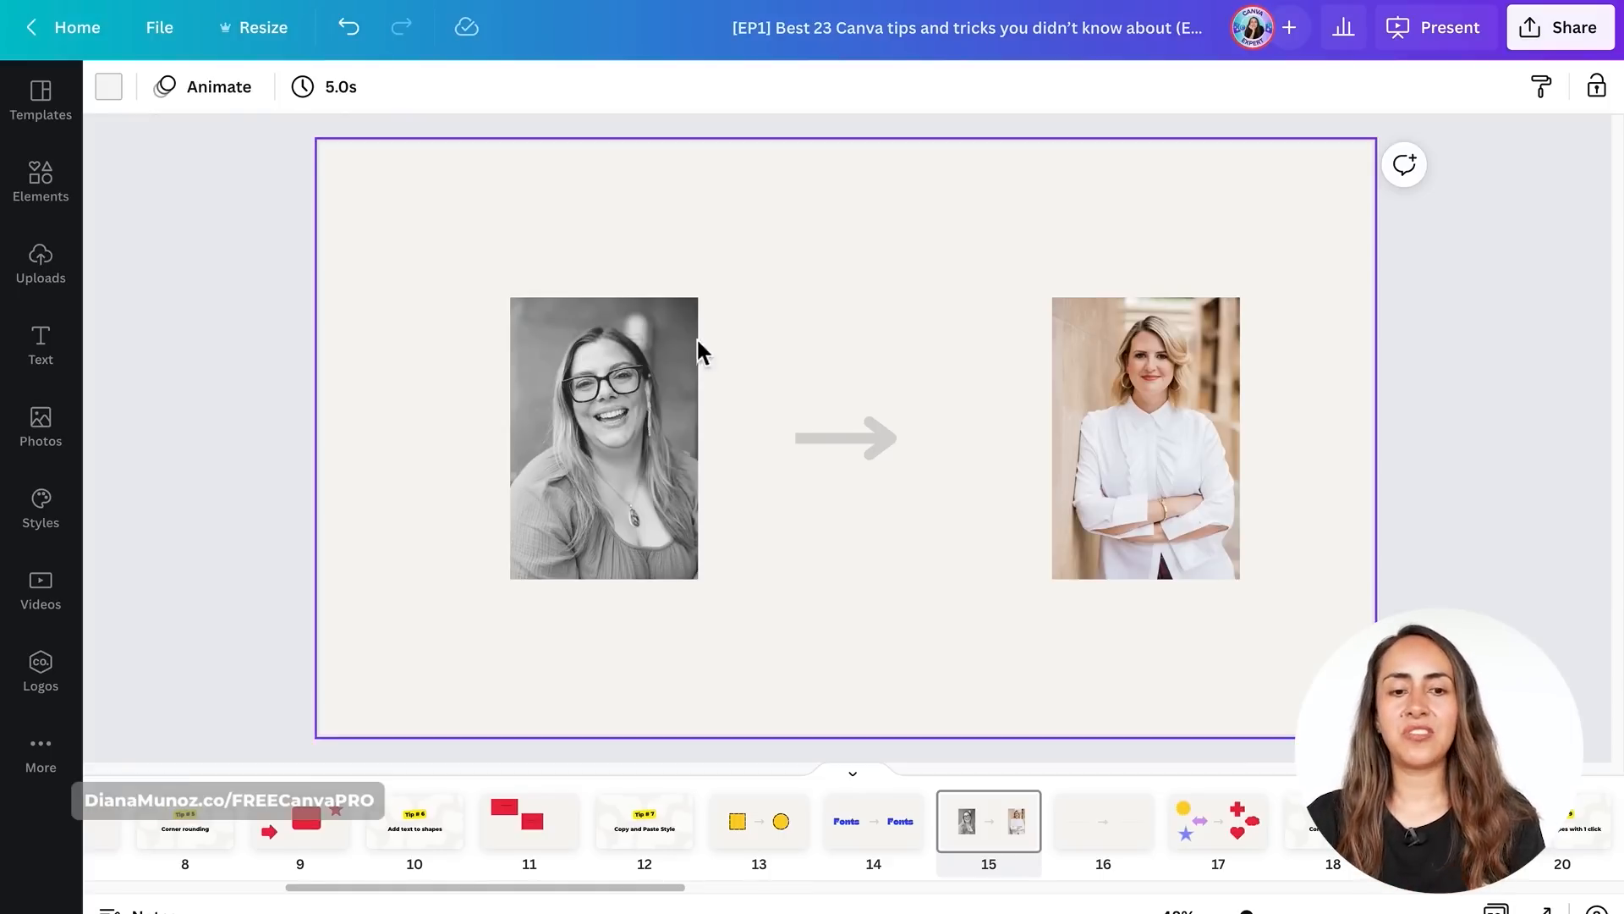
left_click(643, 372)
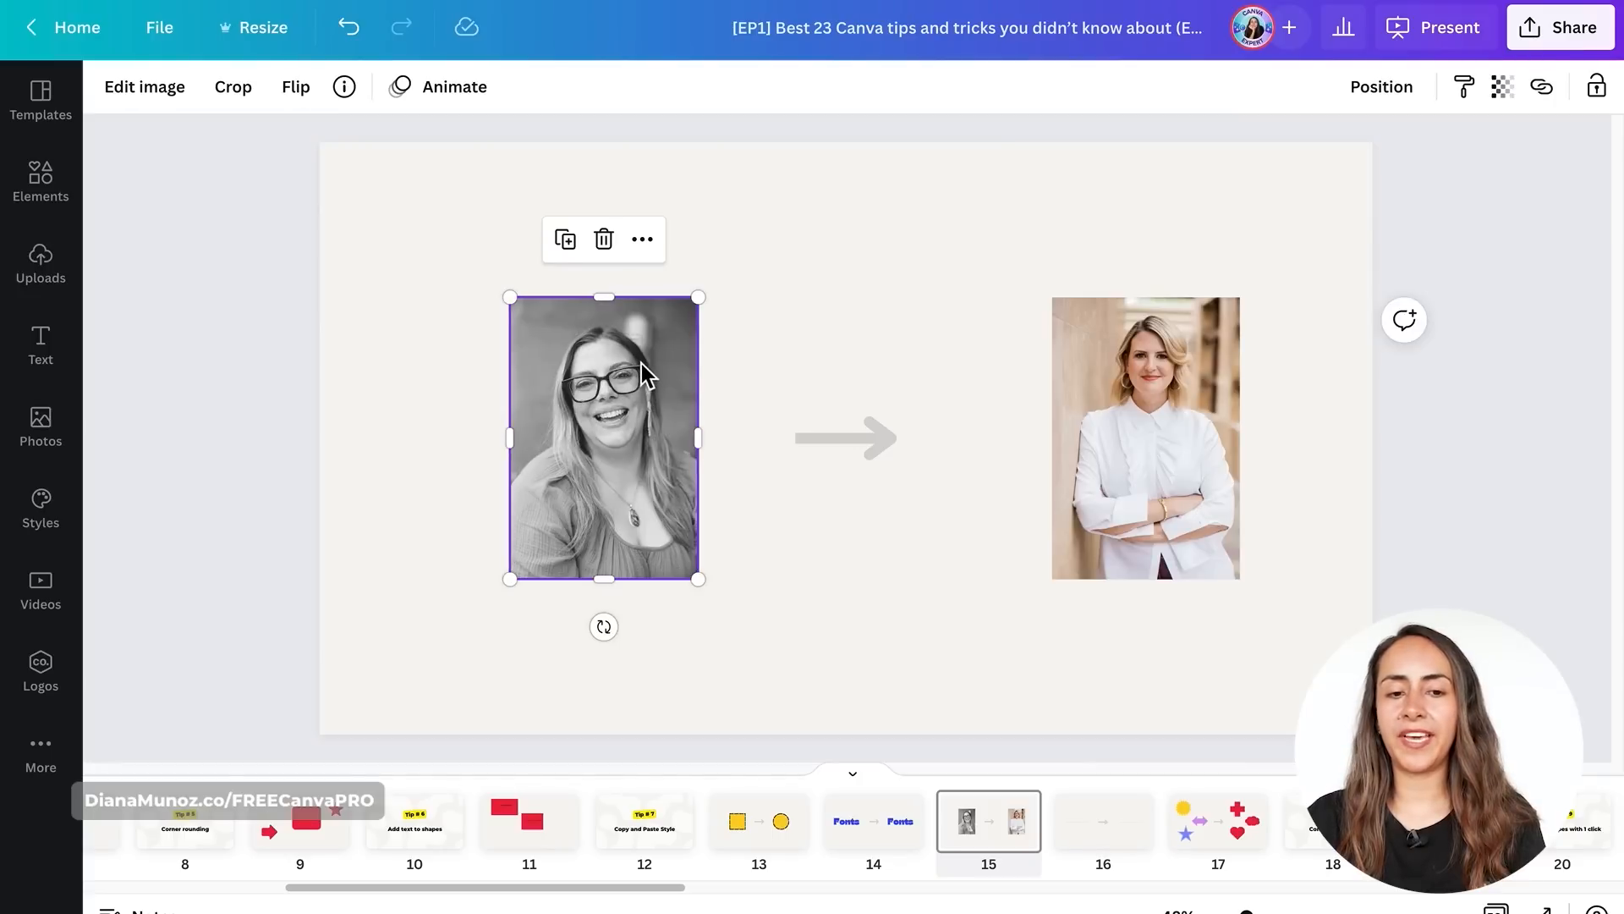
left_click(153, 104)
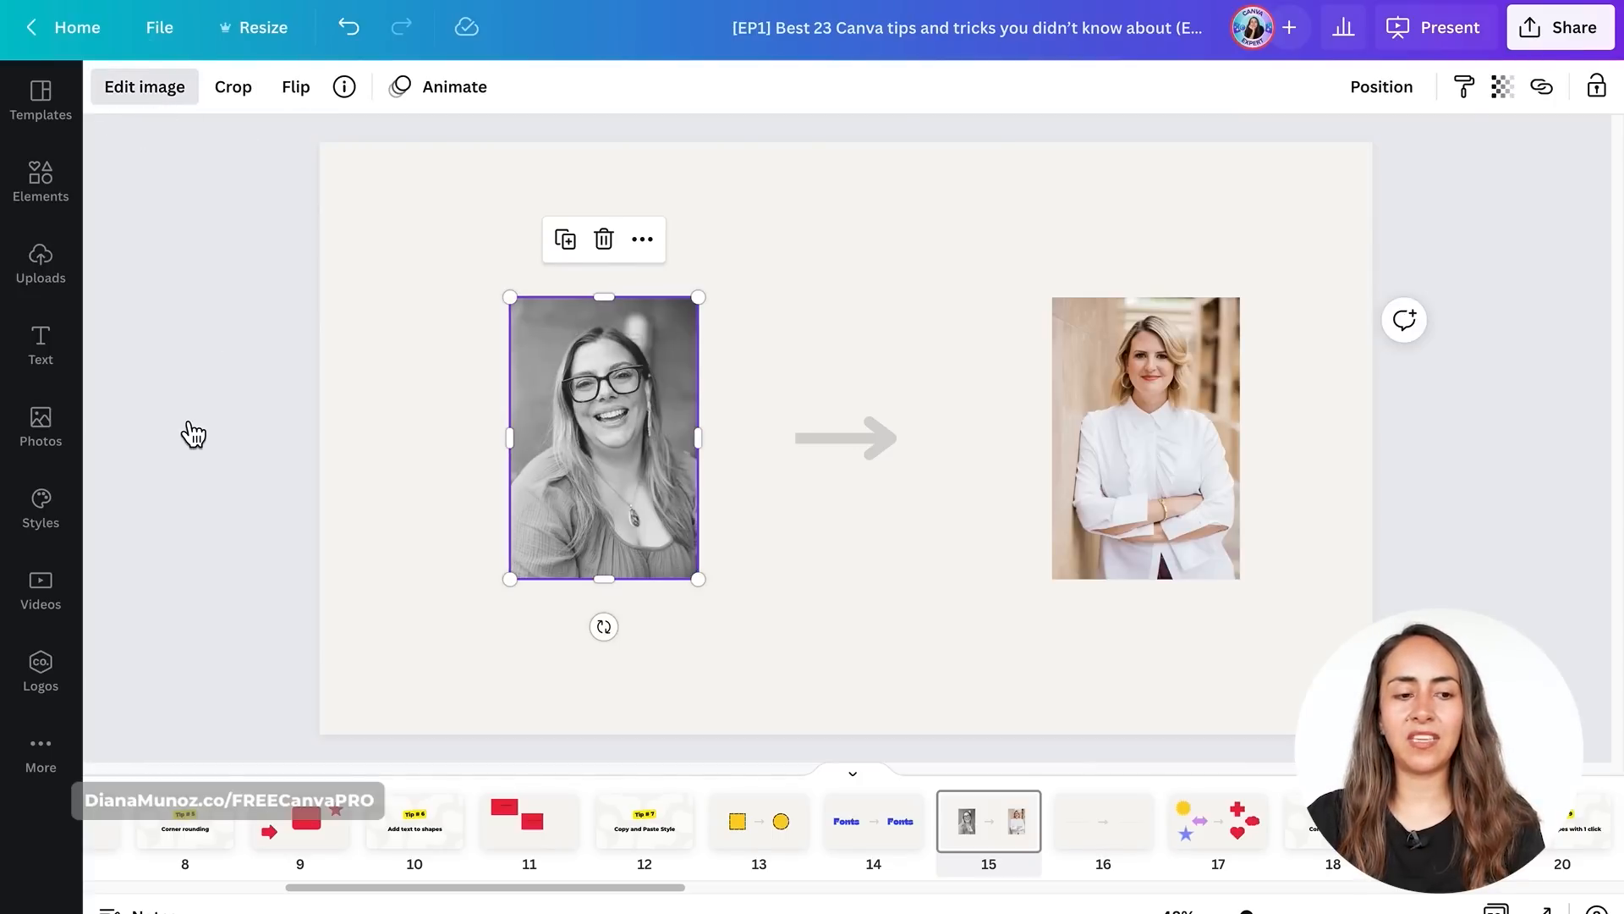
scroll(262, 515, "down", 6)
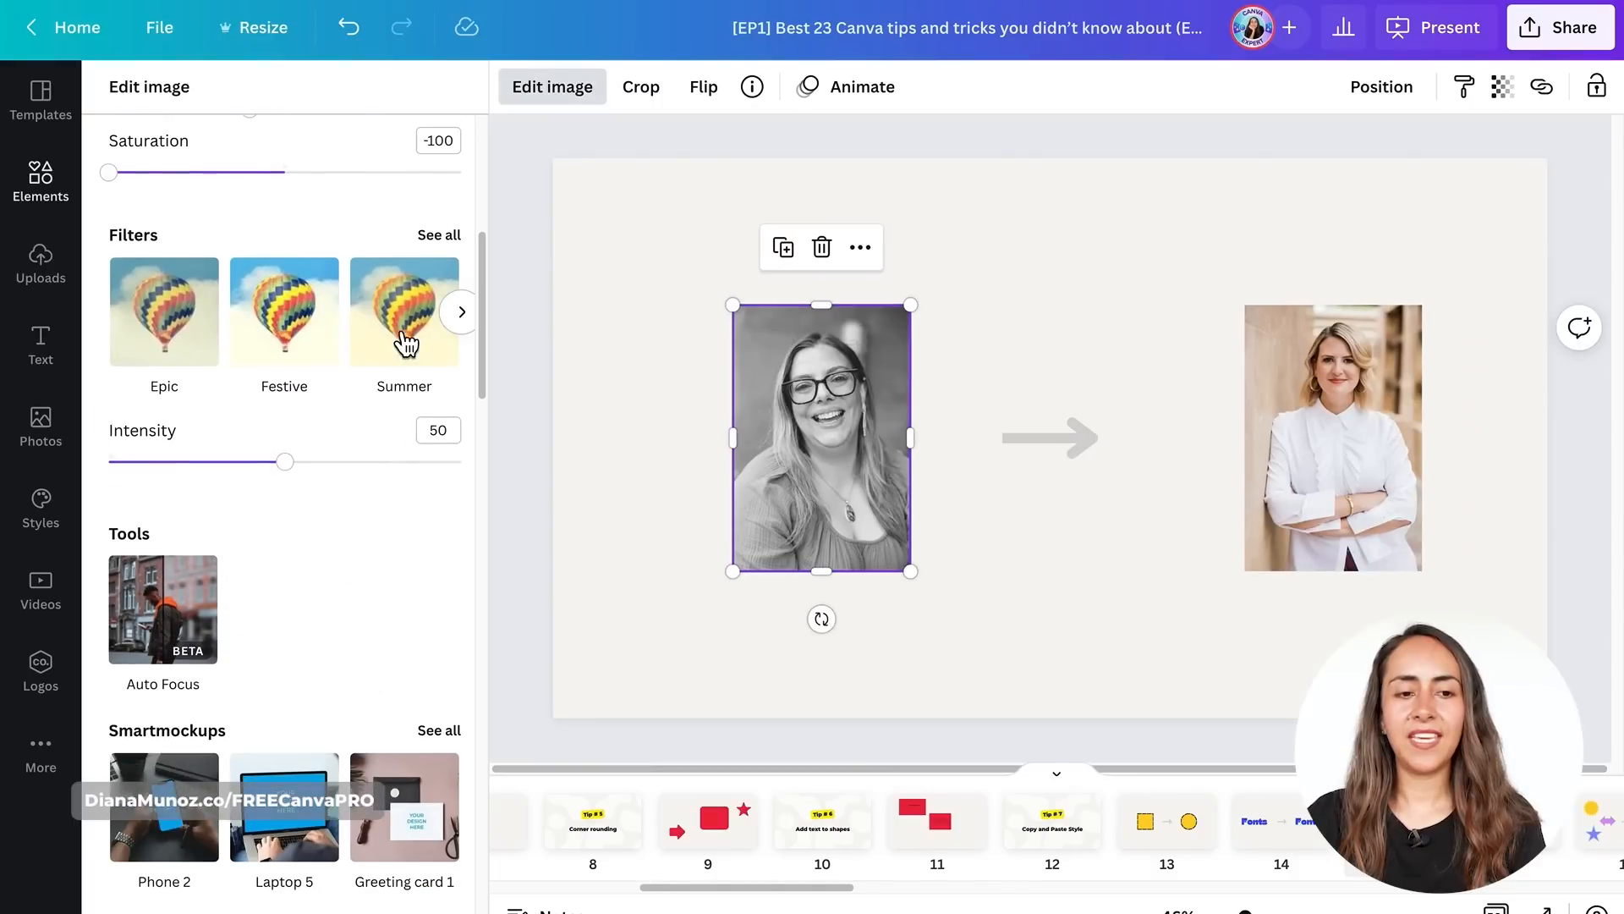
left_click(440, 236)
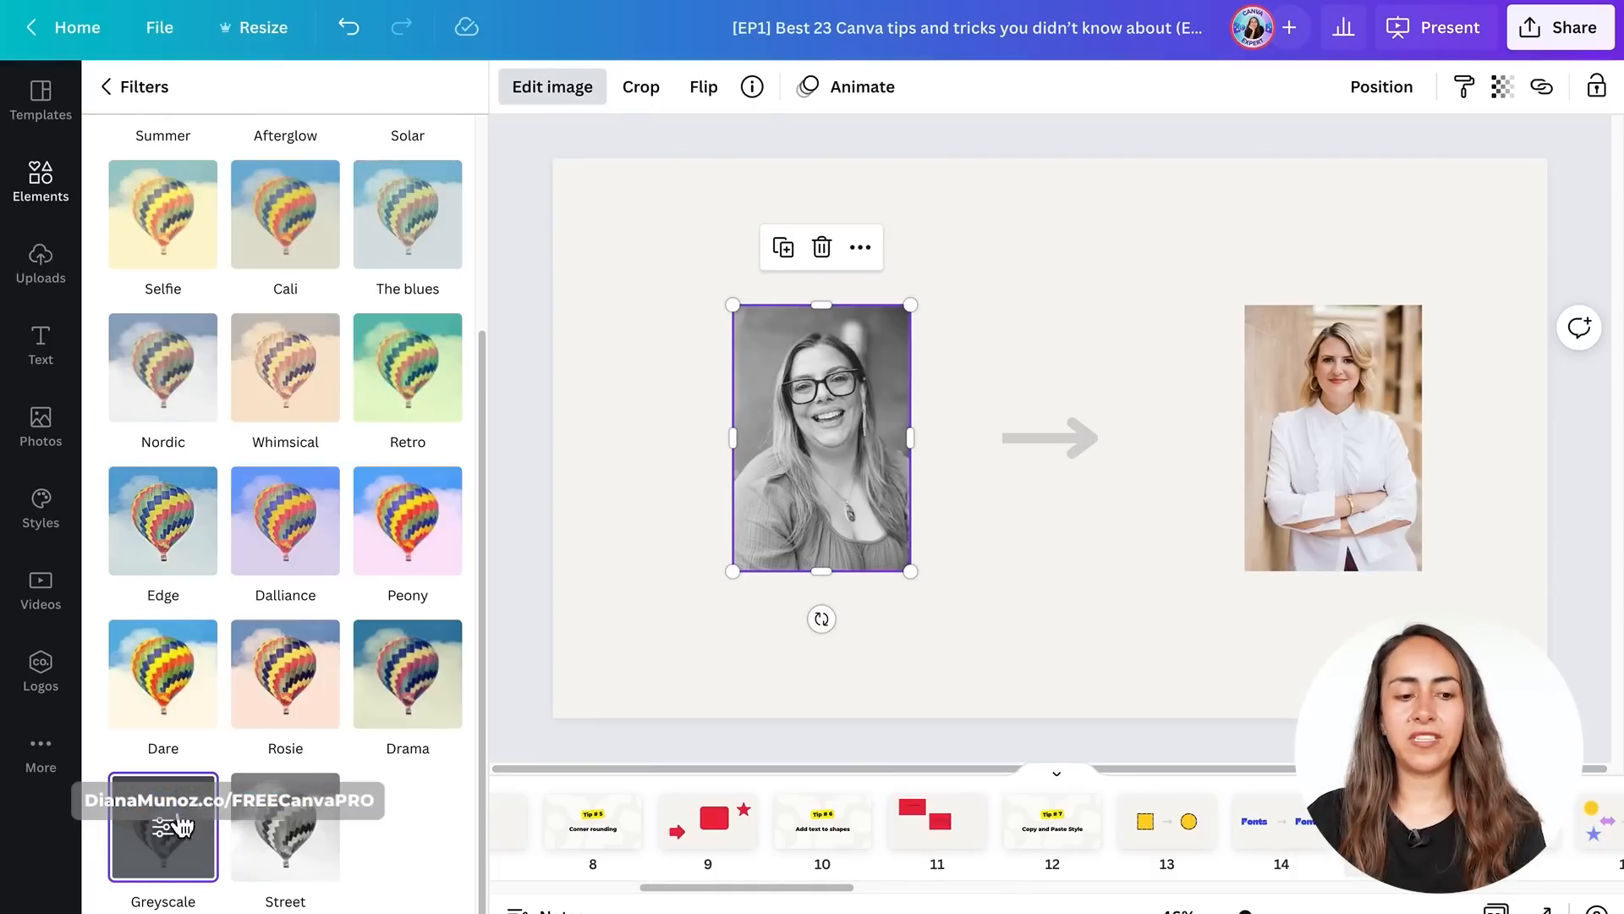
left_click(1090, 244)
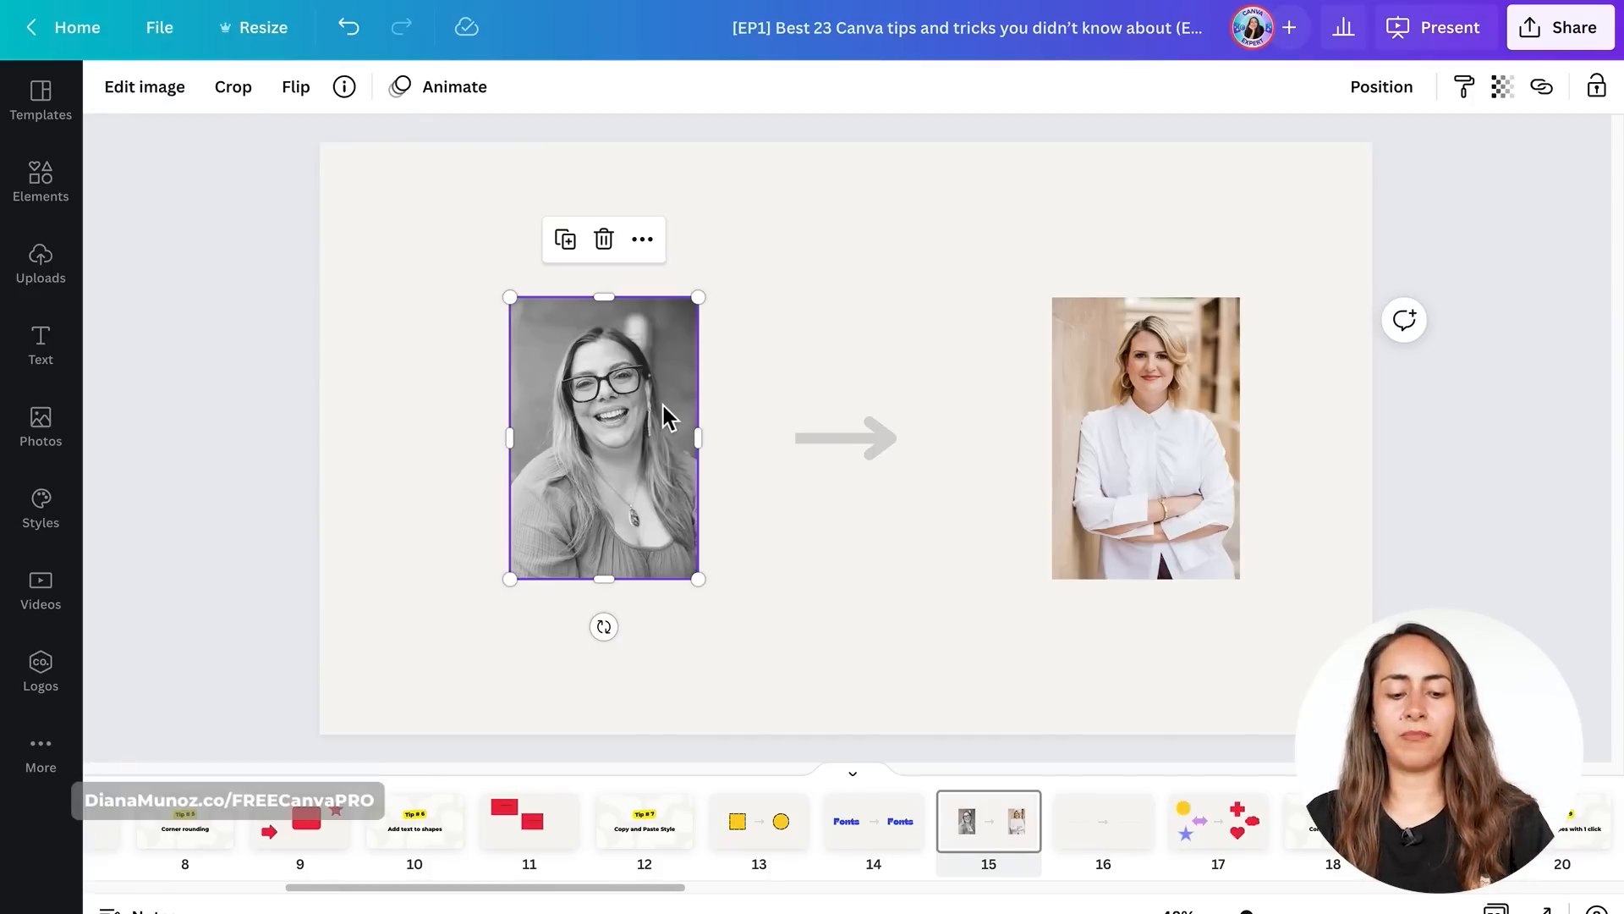
- Copy the style of page 15's black-and-white portrait and apply it to the colour portrait
key("ctrl+alt+c")
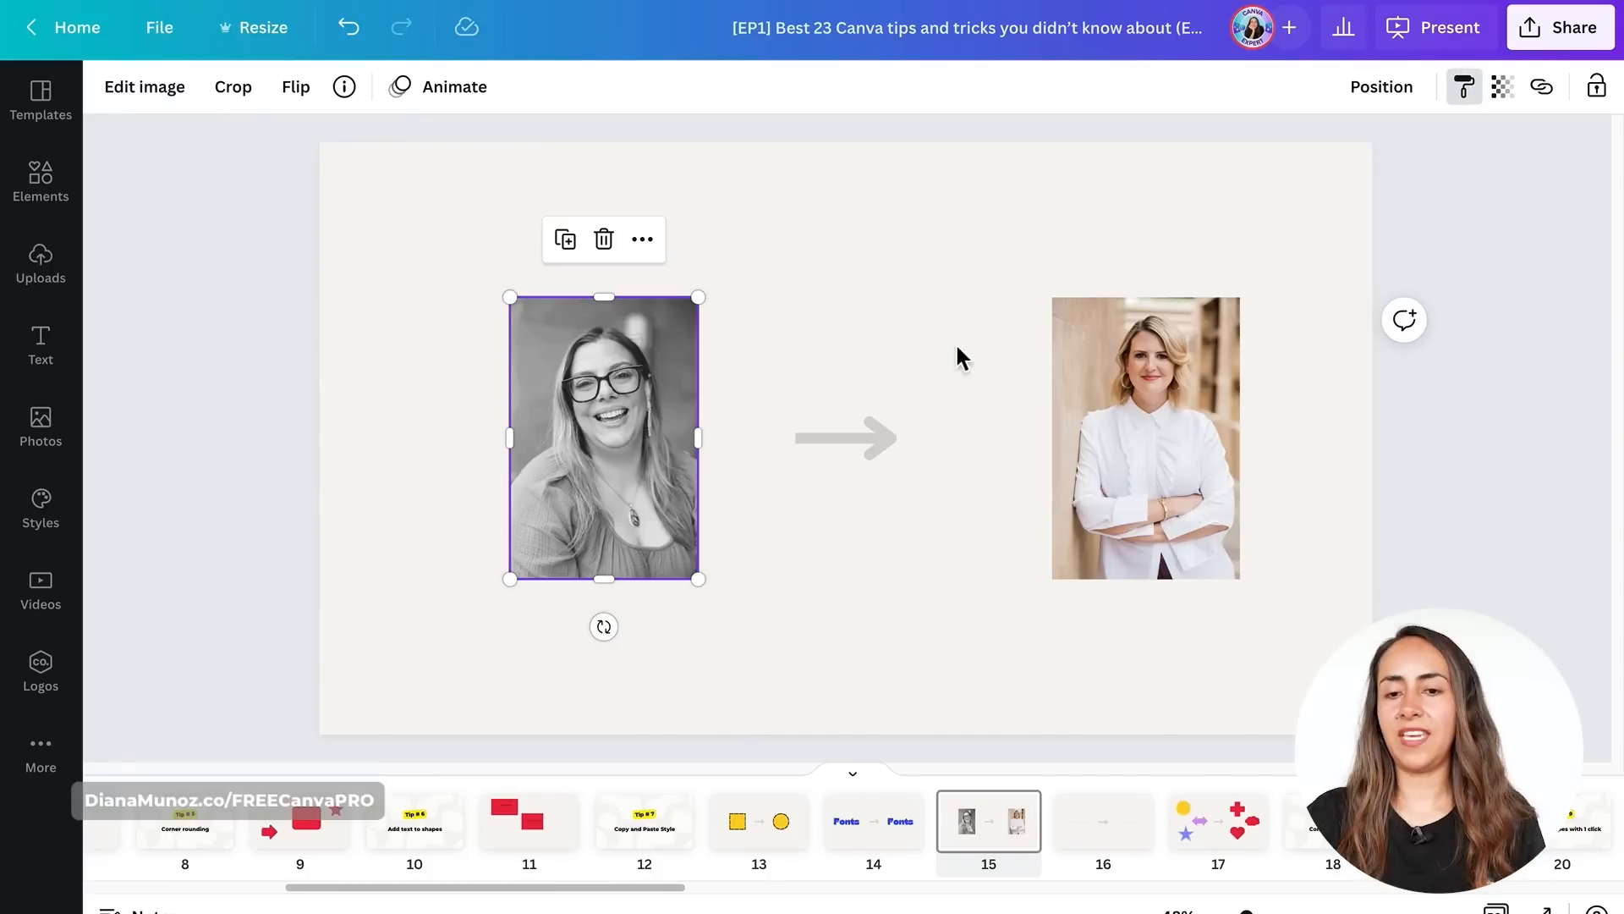
left_click(1134, 374)
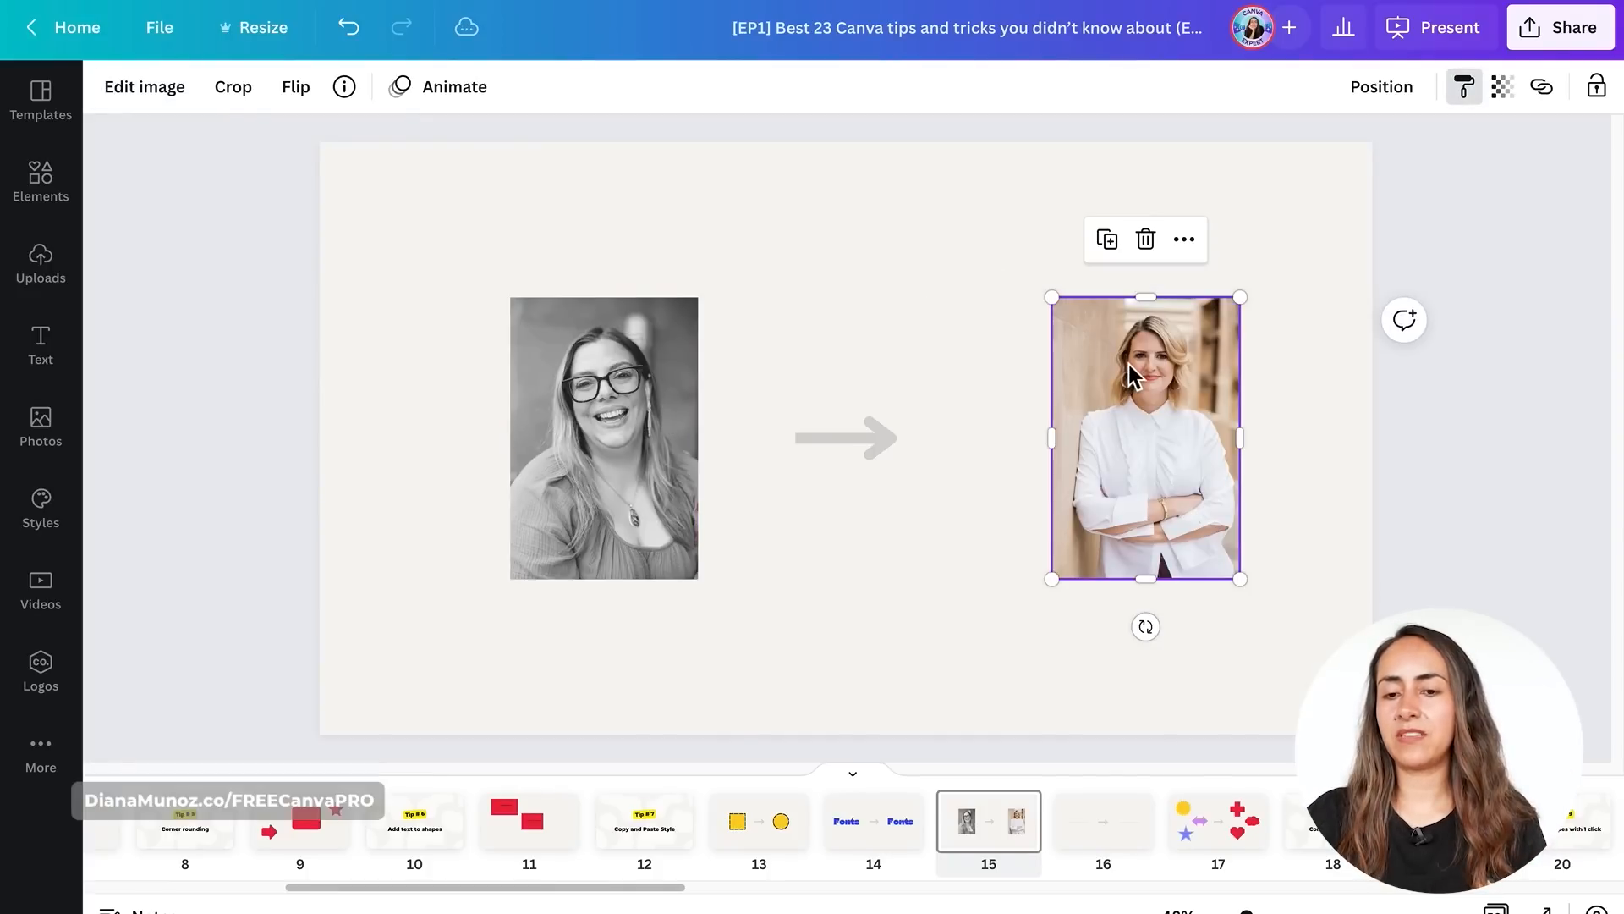
left_click(1184, 404)
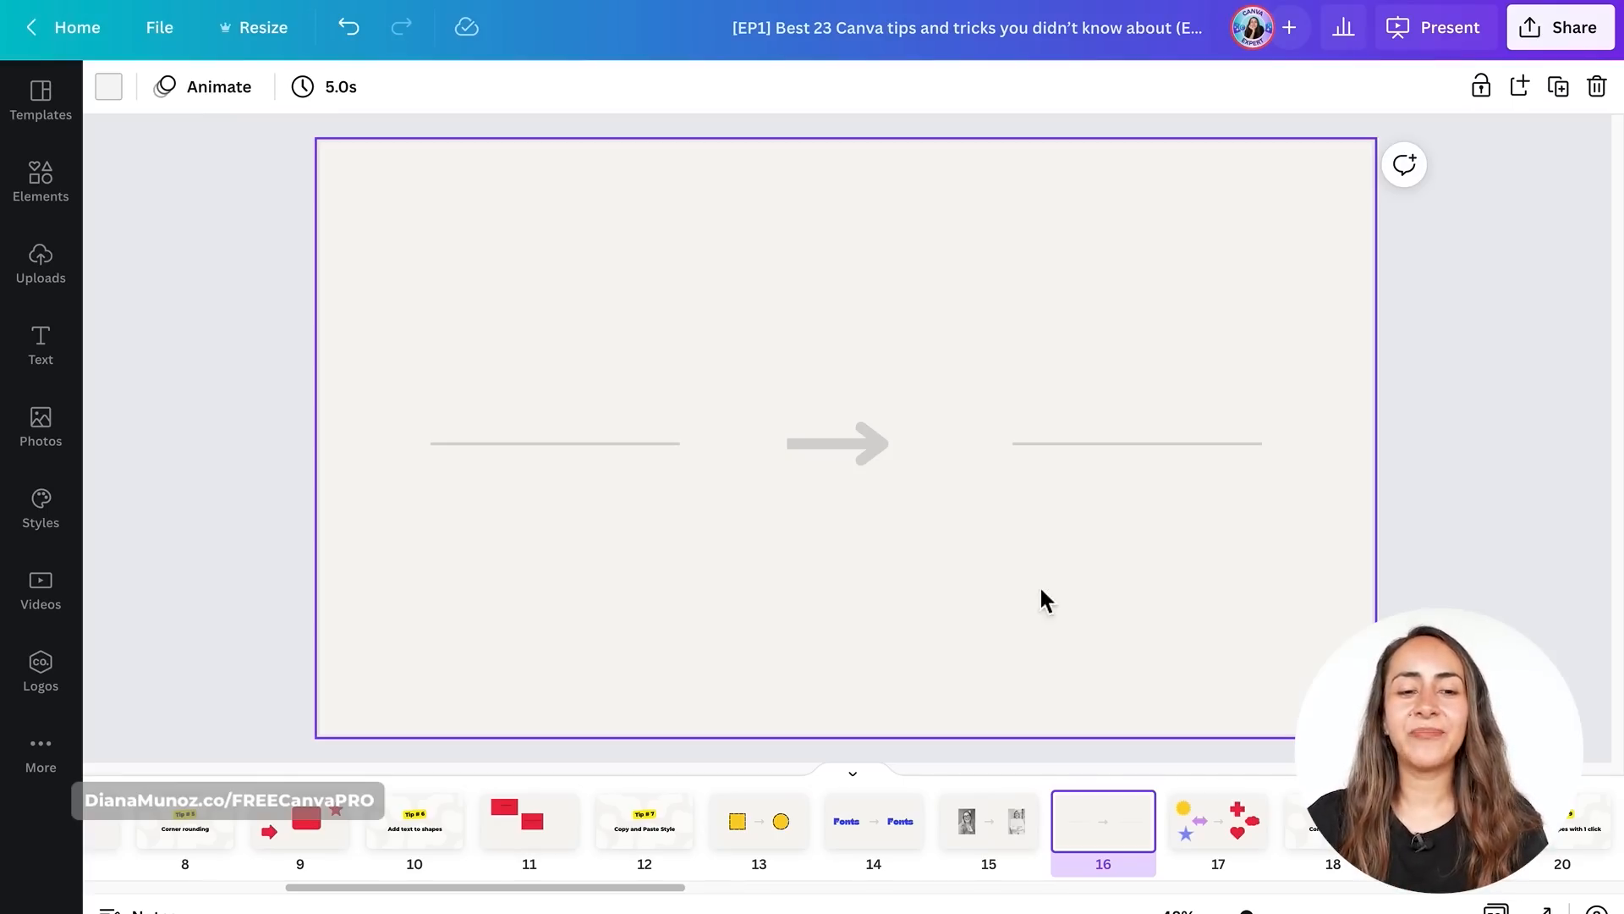
- Add solid triangular arrowheads to both ends of the line before the arrow on page 16
left_click(567, 442)
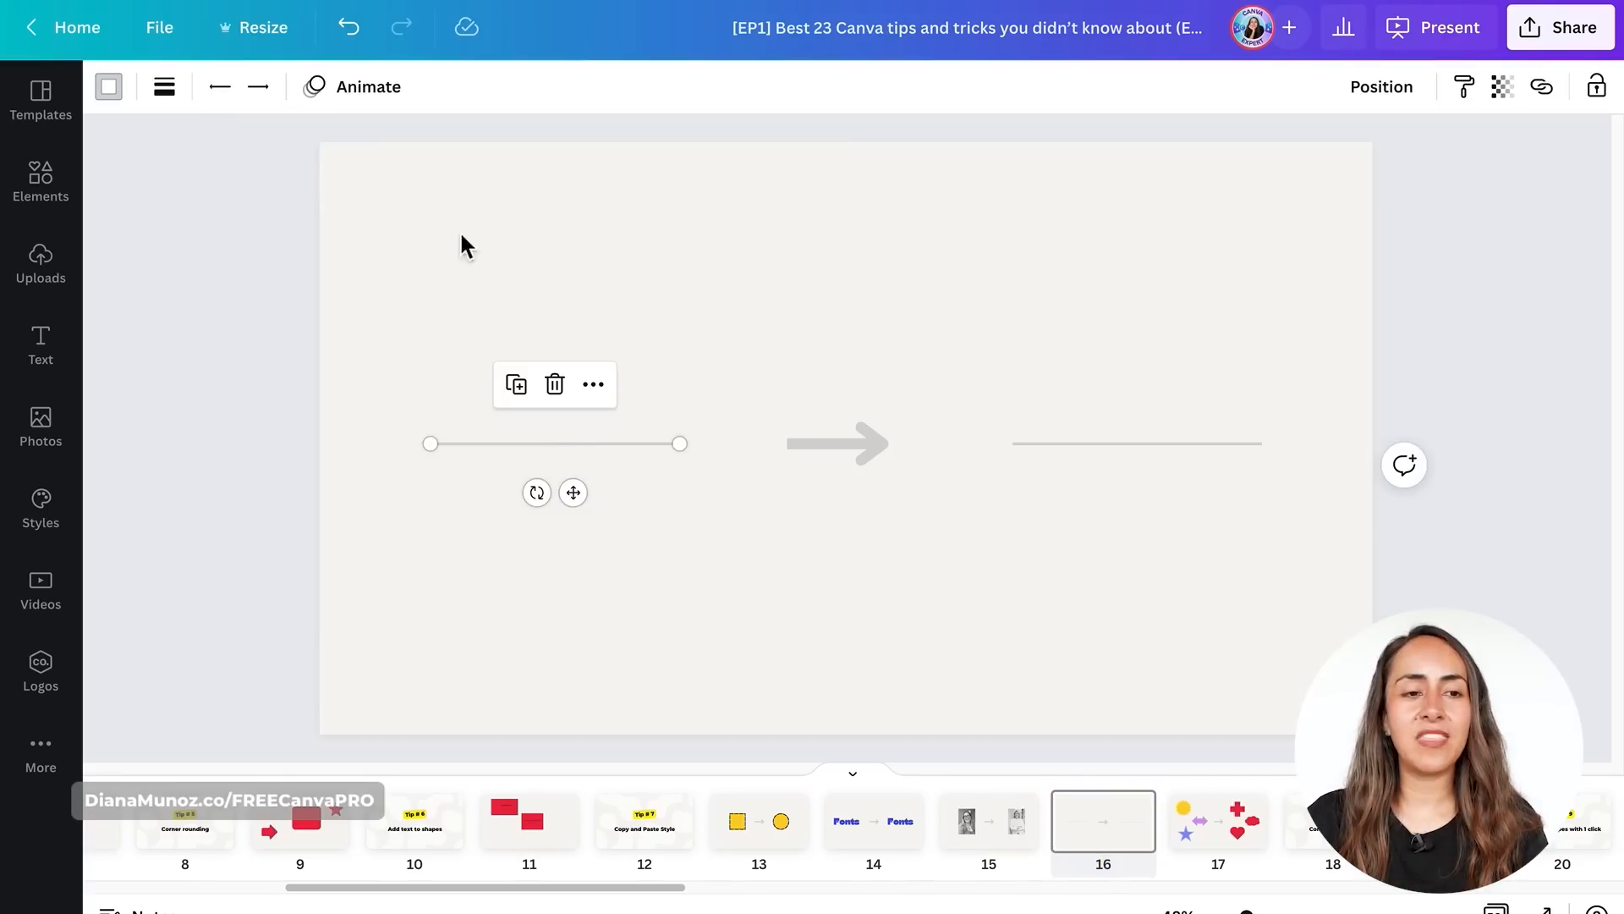
left_click(258, 86)
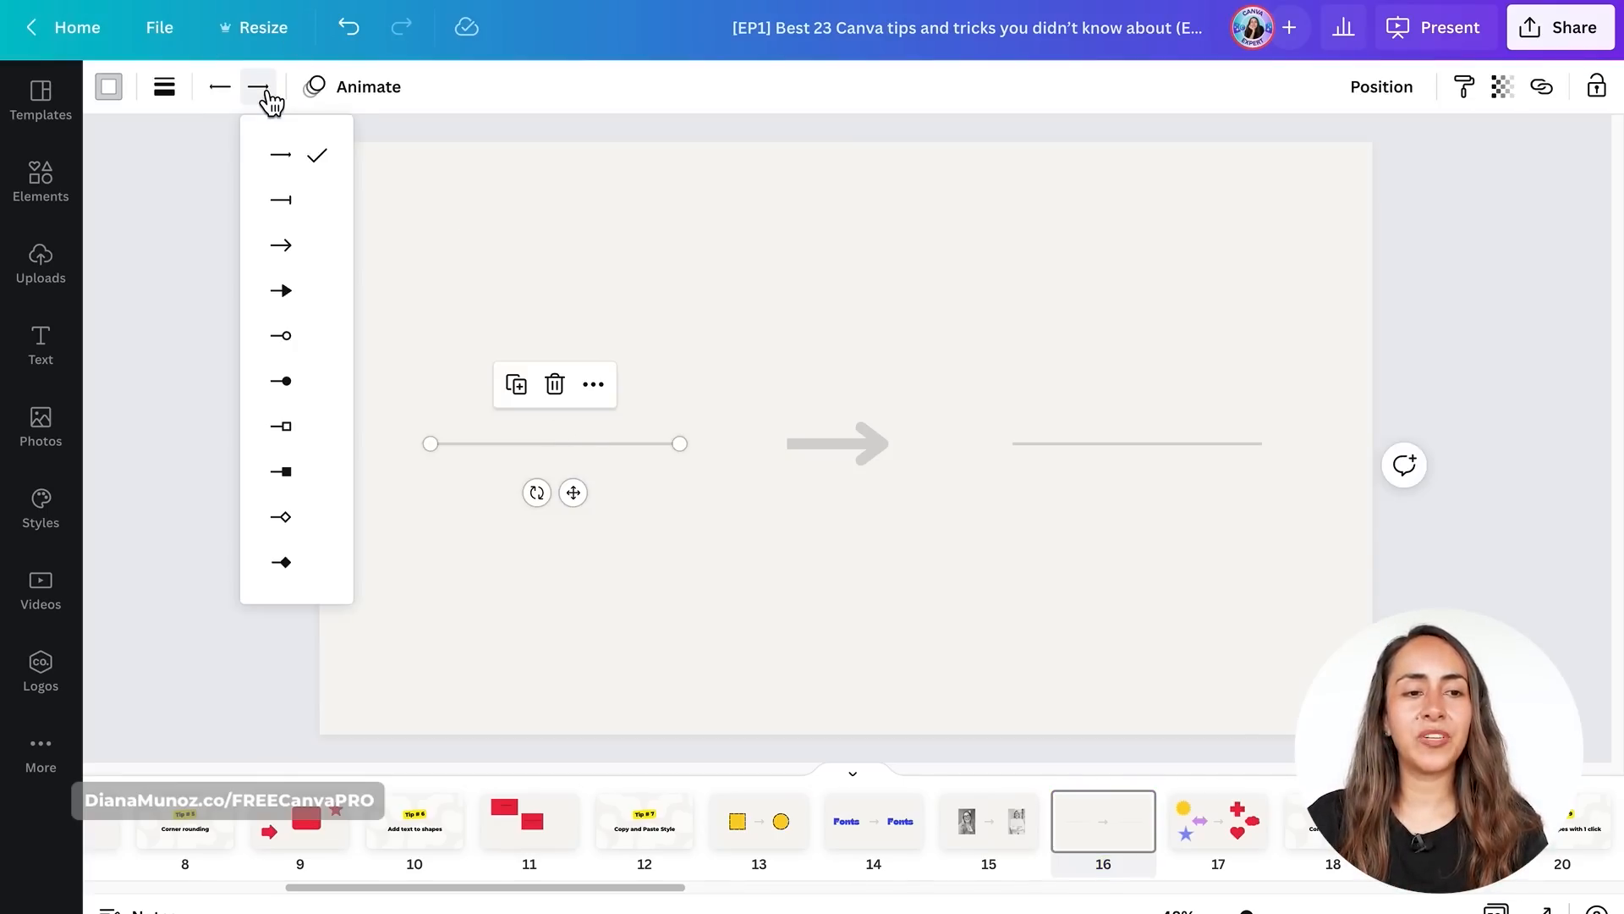
left_click(309, 296)
left_click(219, 86)
left_click(220, 86)
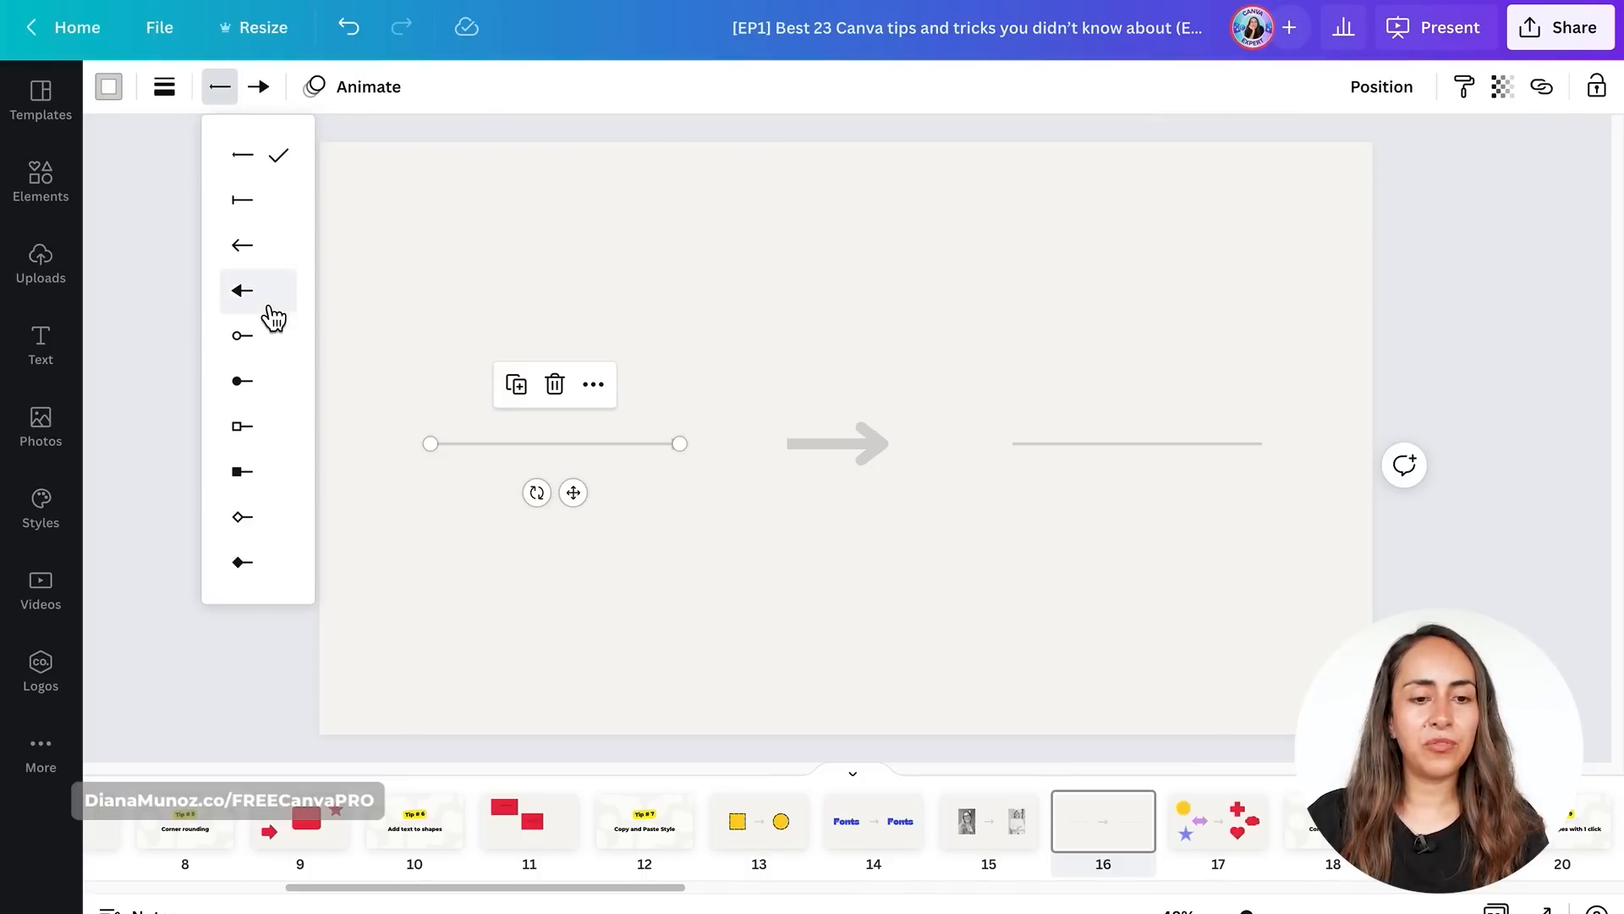
- Give the double-headed line a long-dash style and set its line weight to 15
left_click(164, 86)
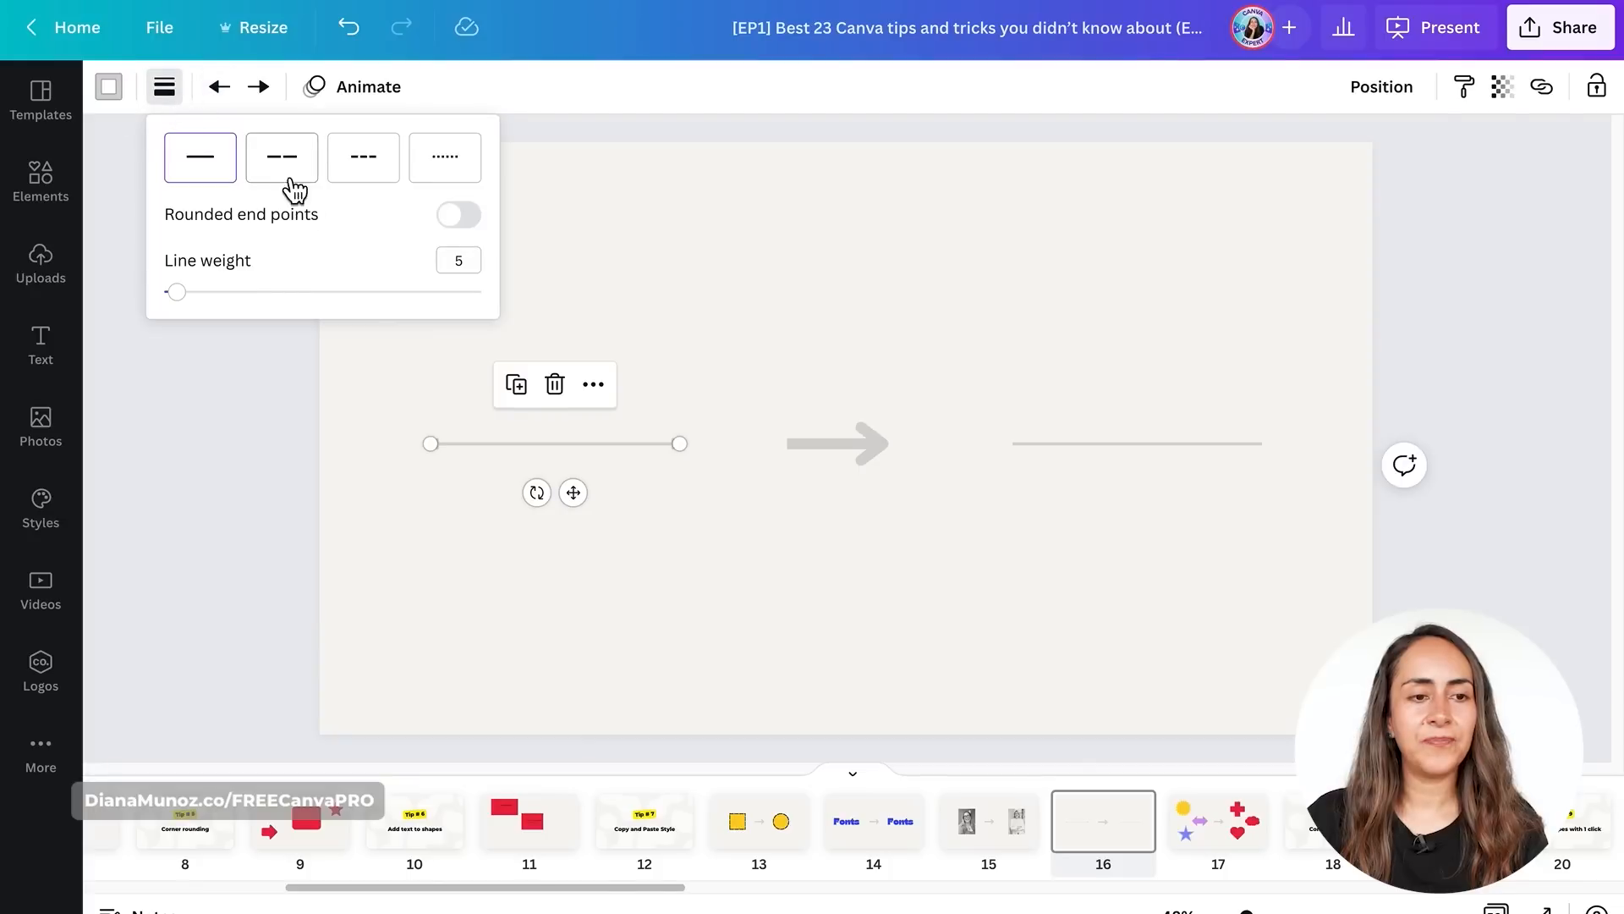
left_click(305, 174)
left_click_drag(233, 291, 217, 304)
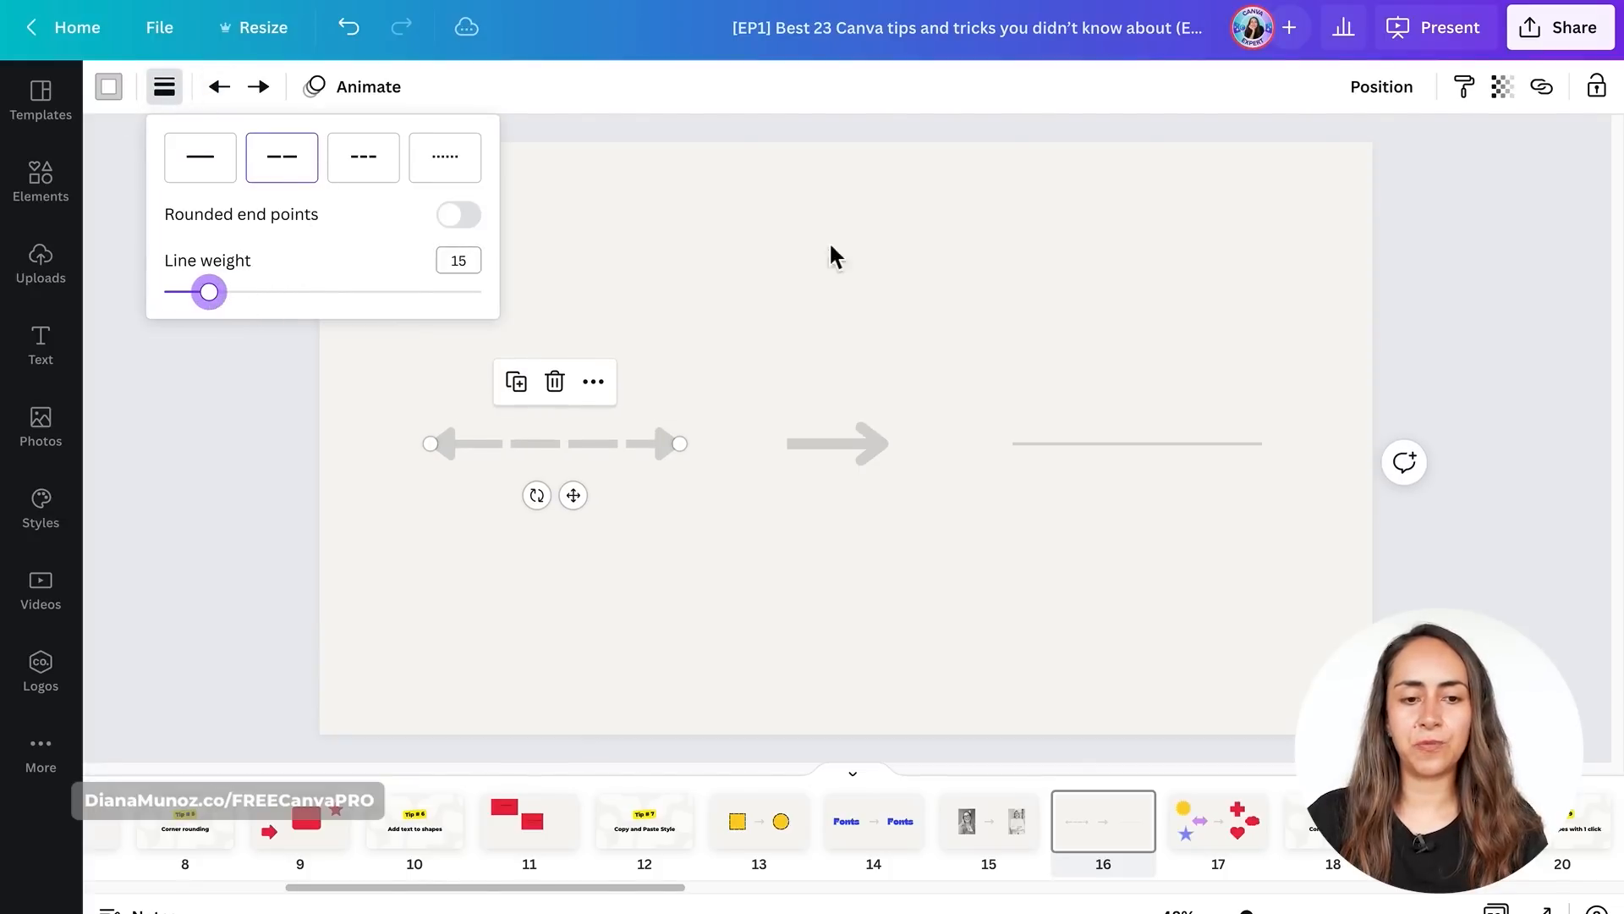
left_click(885, 298)
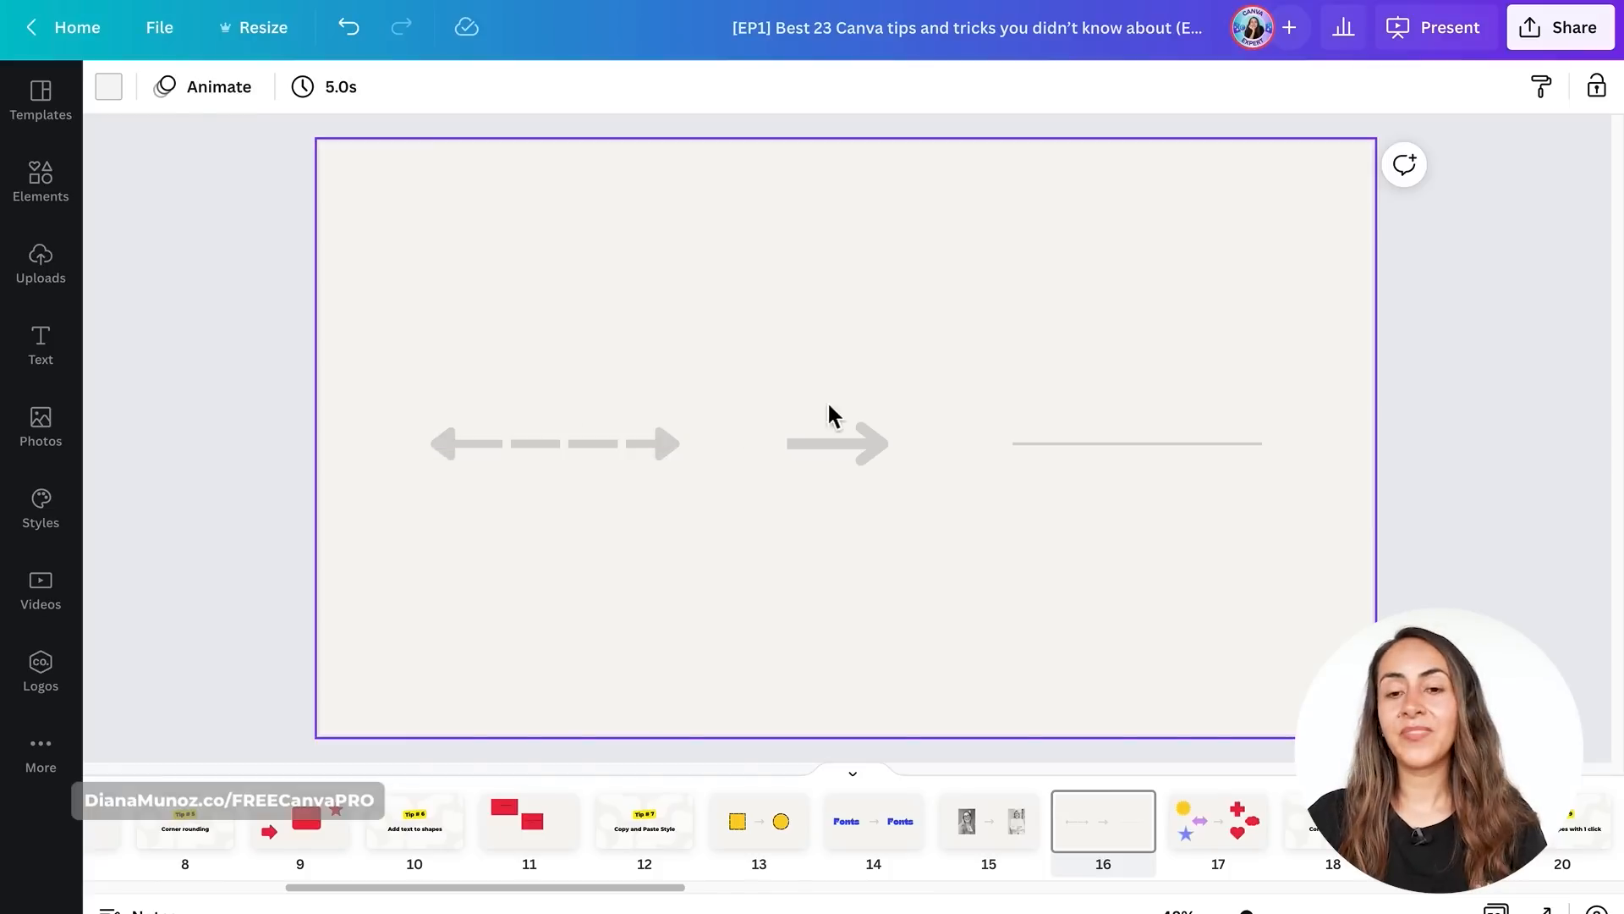
- Copy the style of the dashed double-headed line and apply it to the plain line on page 16
left_click(604, 468)
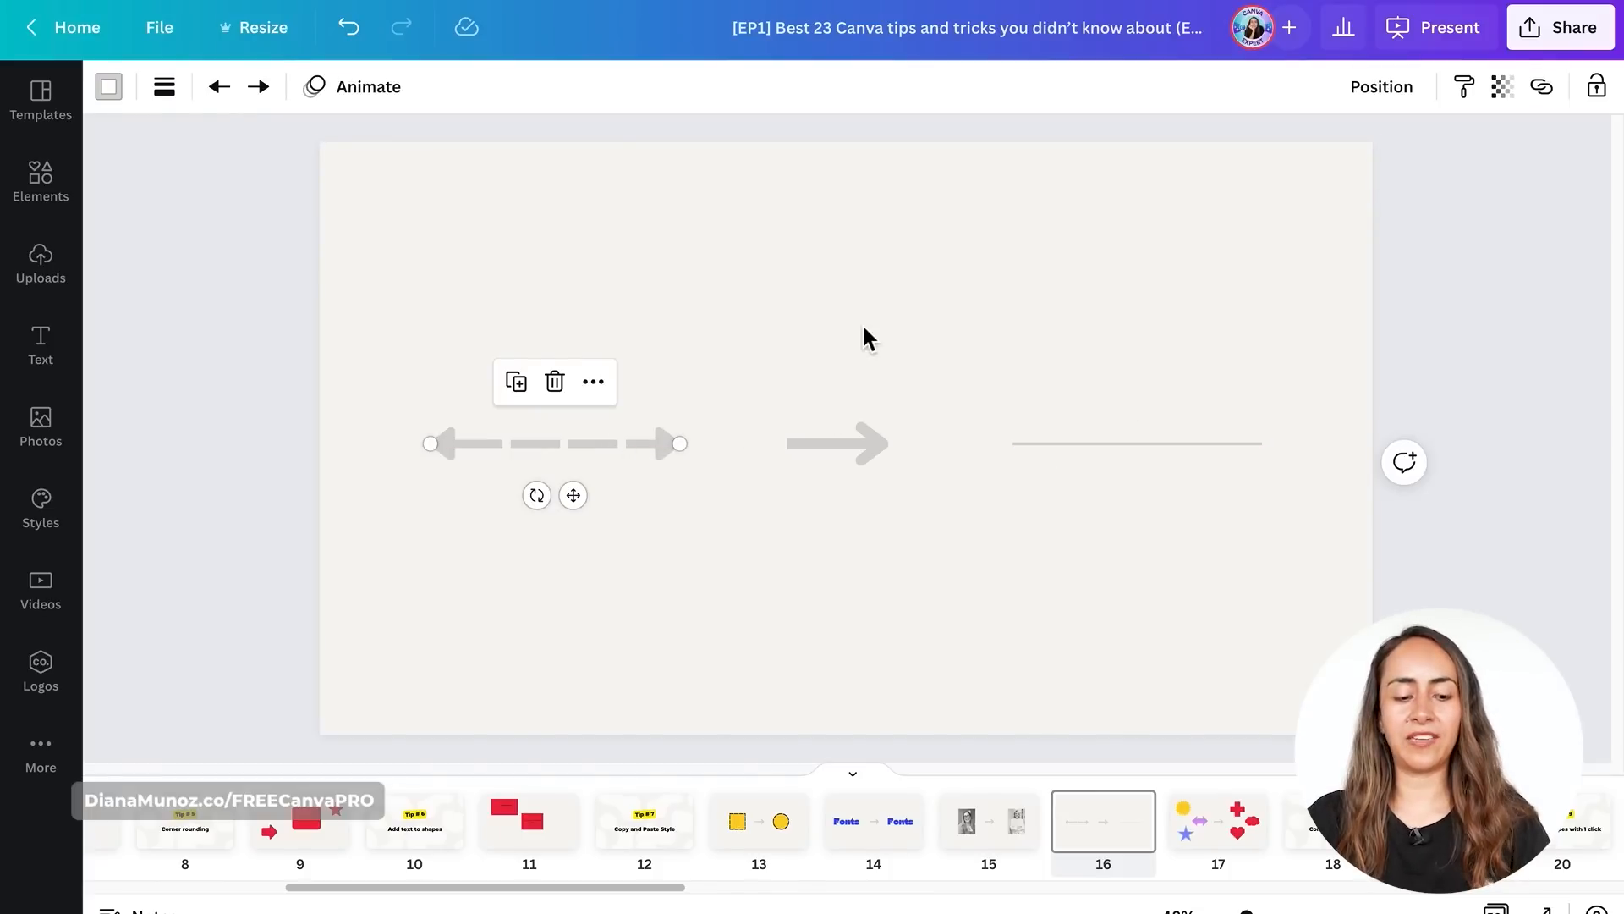
key("ctrl+alt+c")
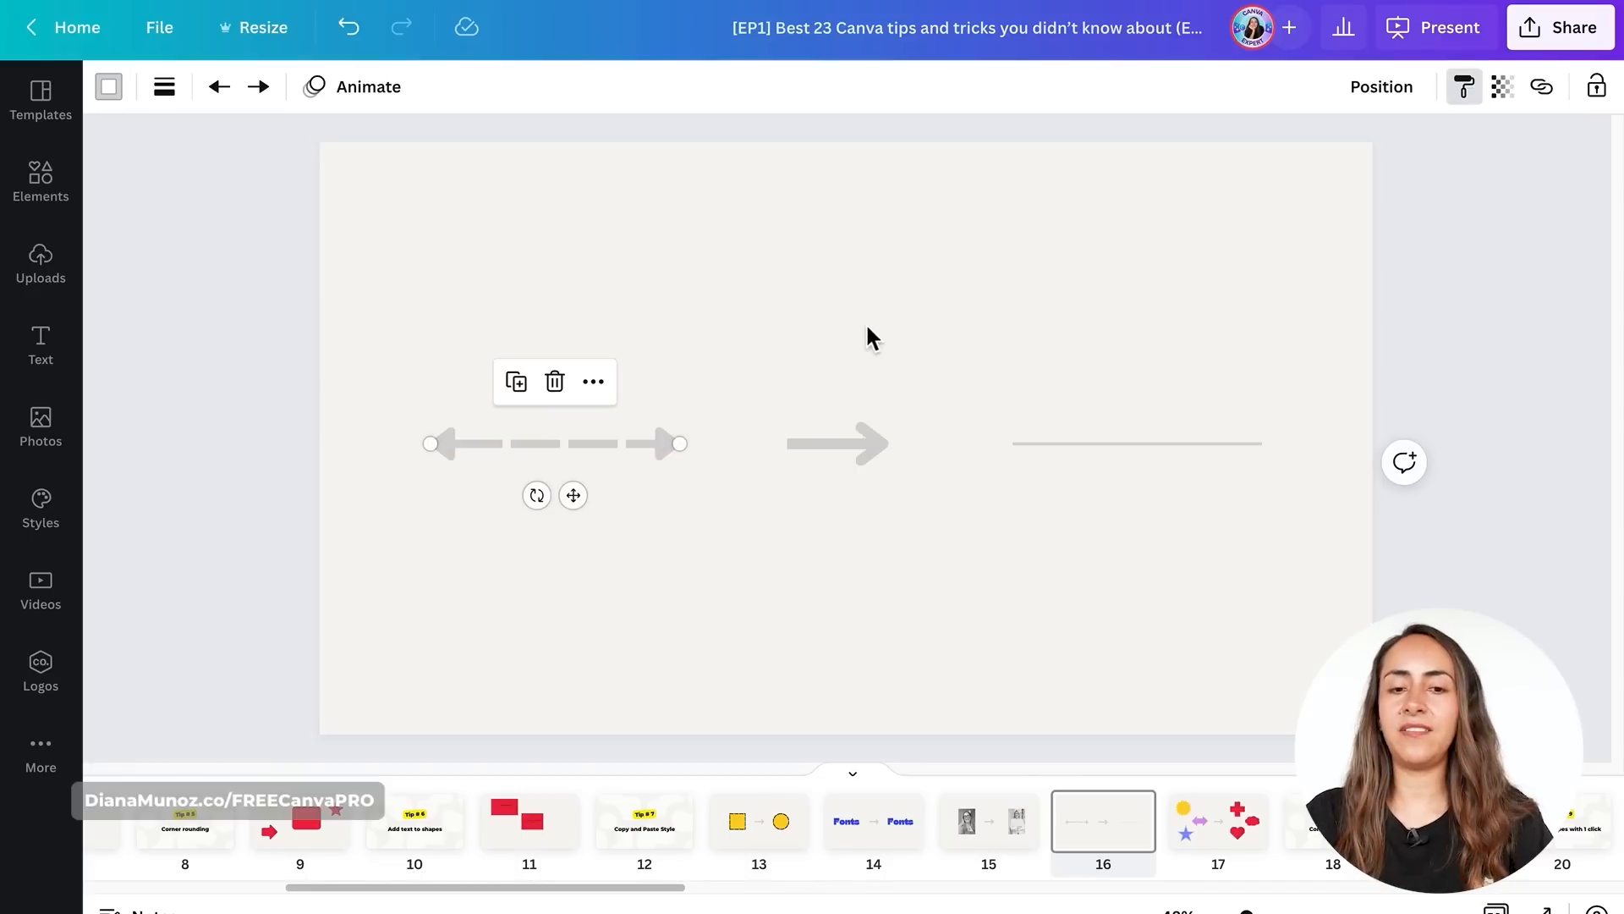
left_click(1146, 420)
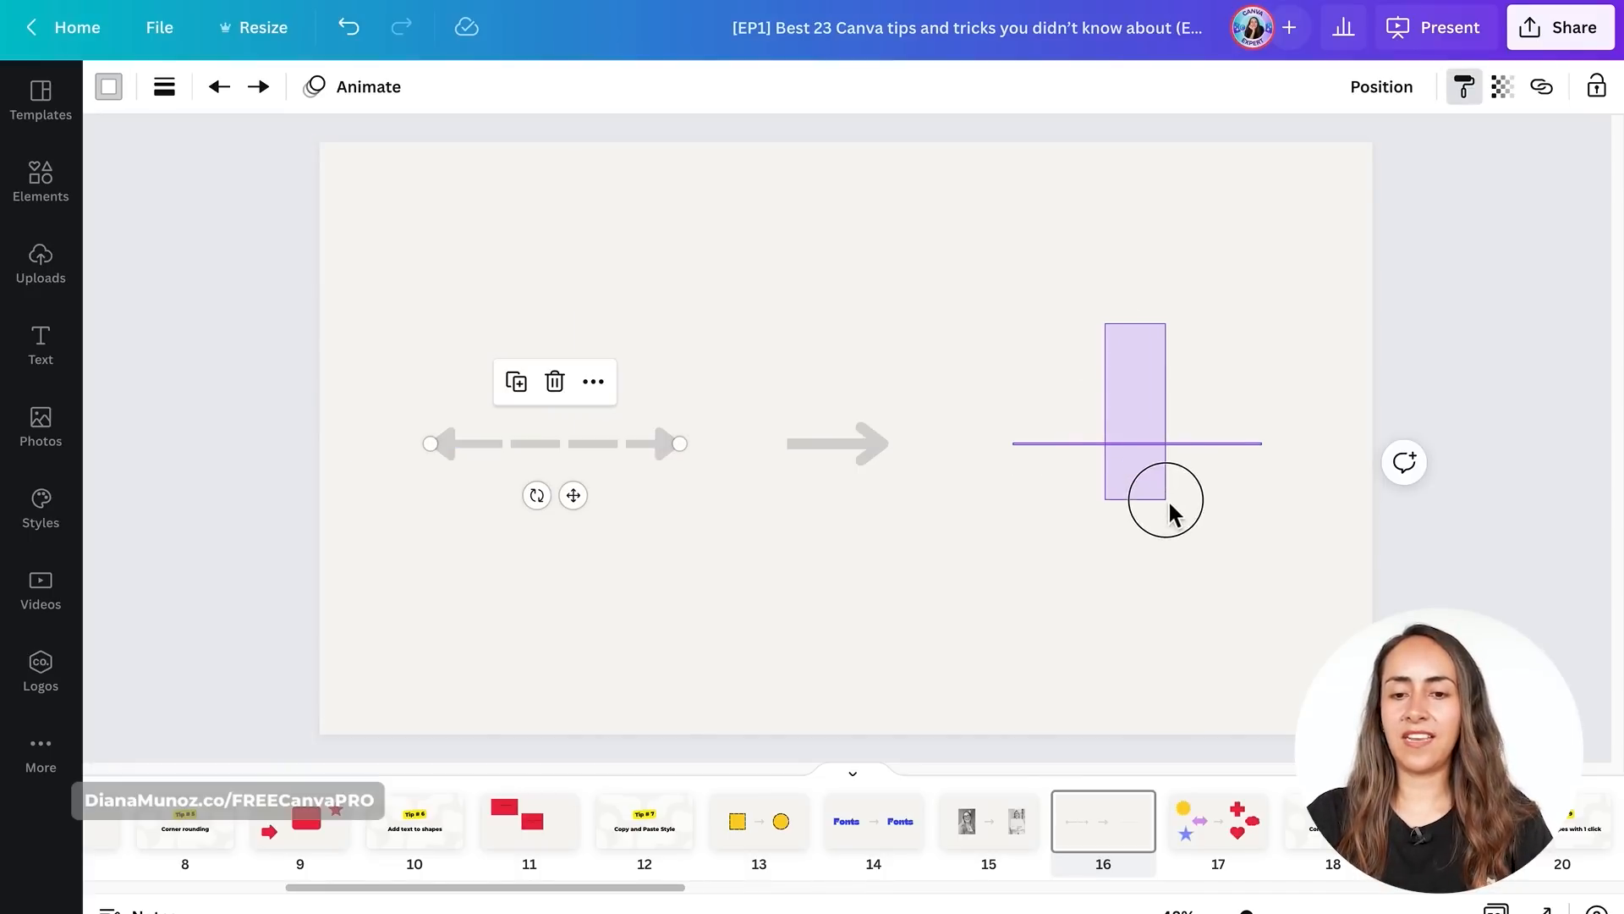
left_click(1186, 460)
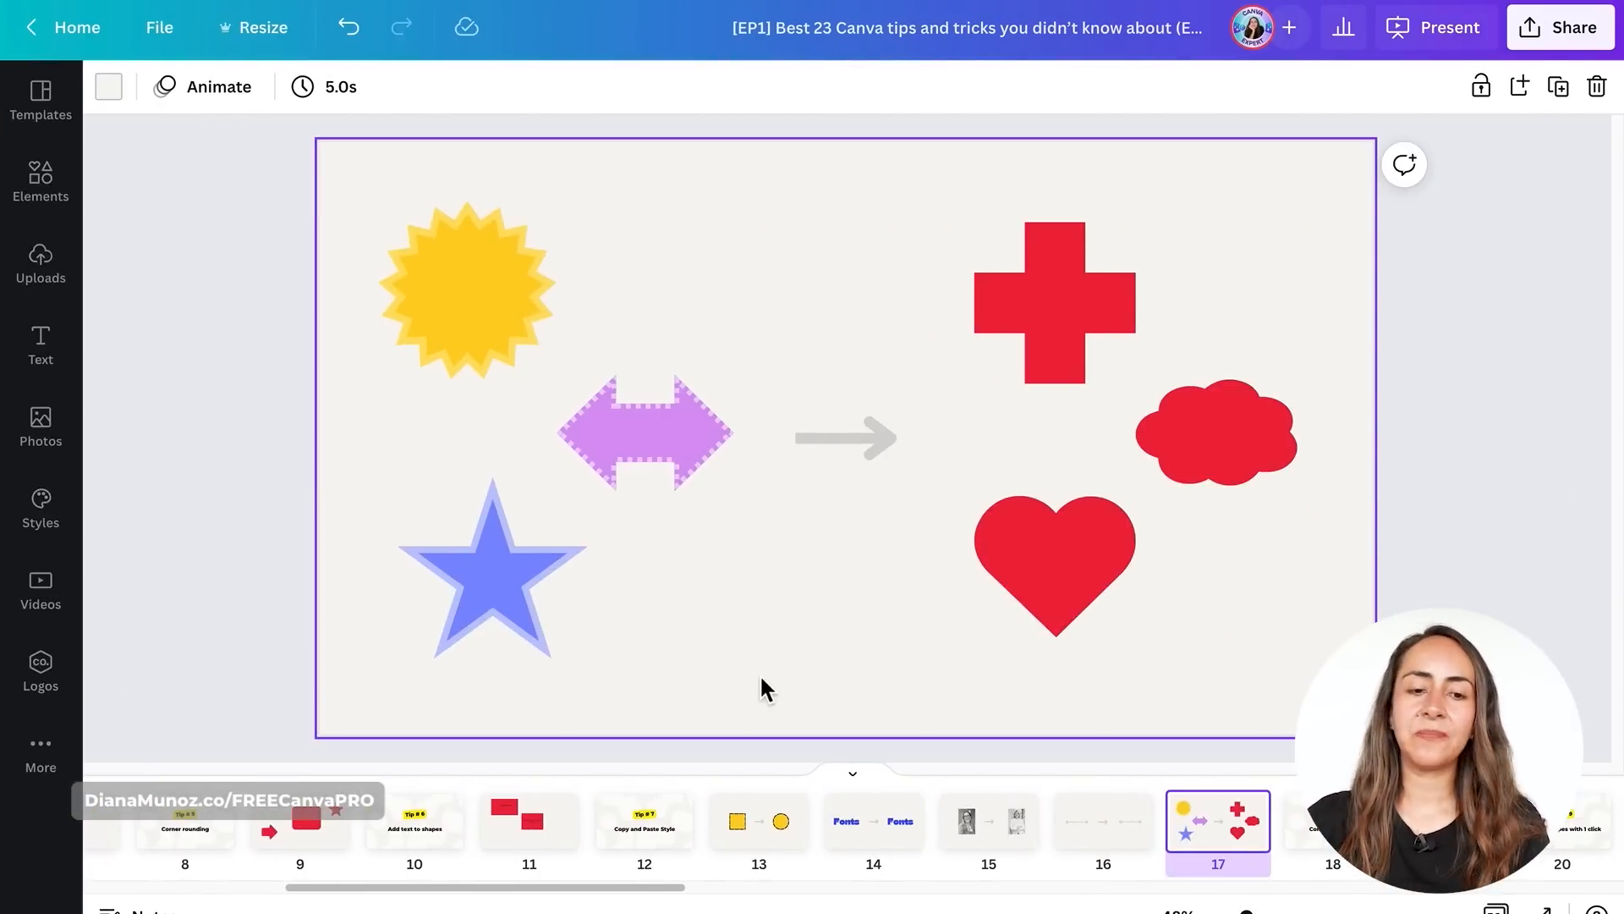
- Copy the combined style of page 17's sunburst, double arrow and star, and apply it to the red cross, cloud and heart together
left_click(359, 186)
left_click_drag(359, 186, 743, 668)
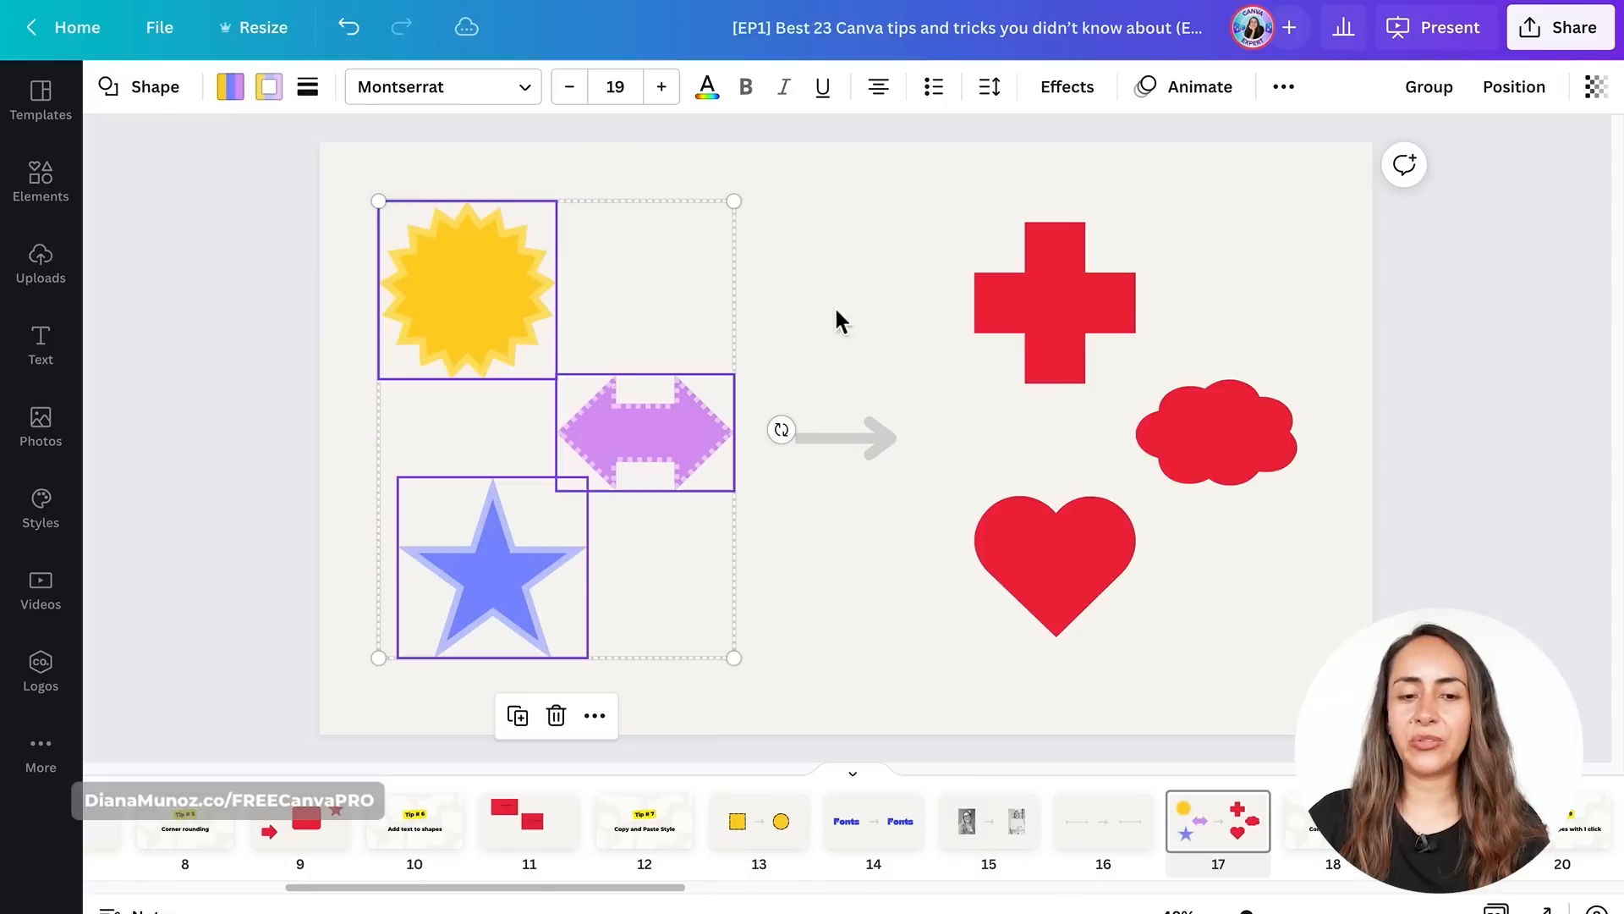
left_click(1301, 87)
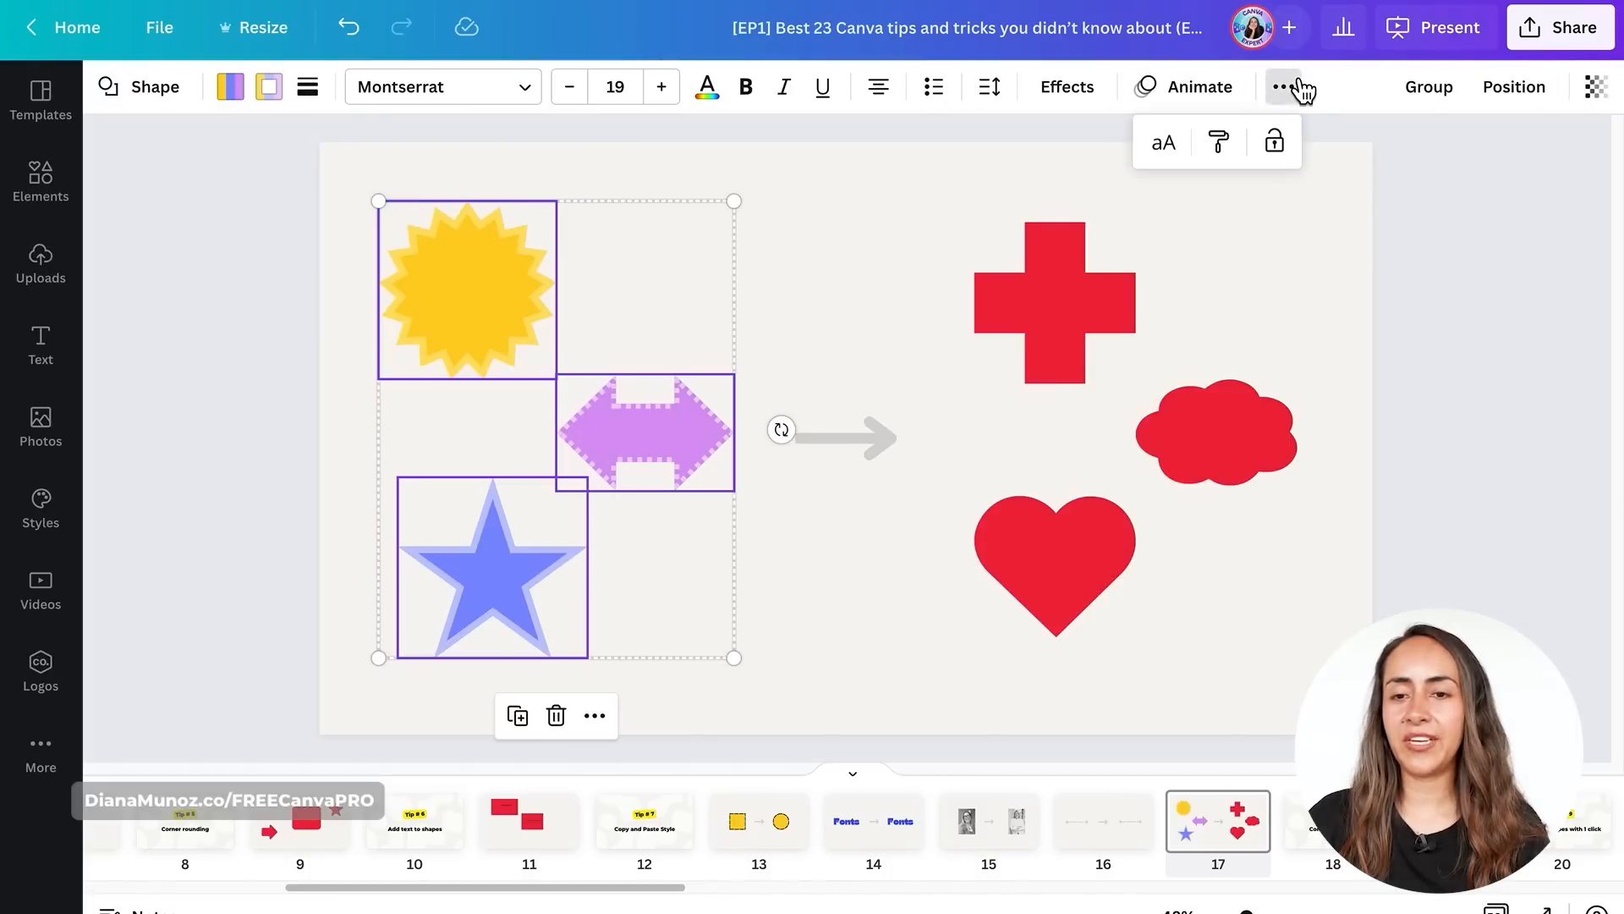
left_click(1219, 143)
left_click_drag(1300, 221, 1027, 597)
left_click(1269, 705)
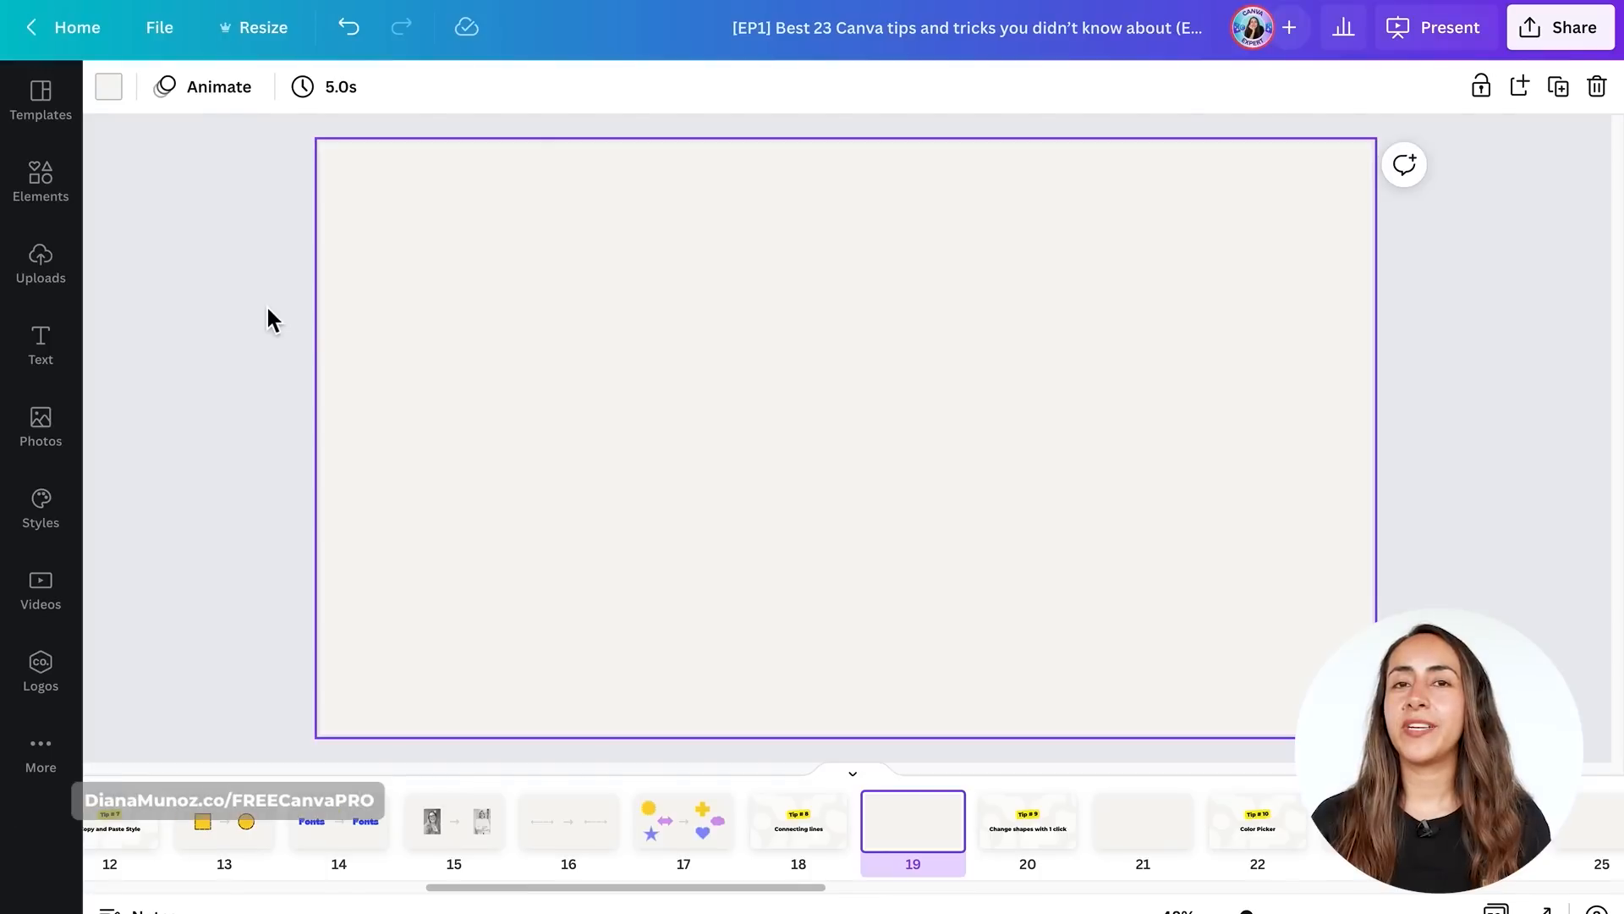
- Add a red circle to empty page 19 and move it to the upper-left area of the page
key("c")
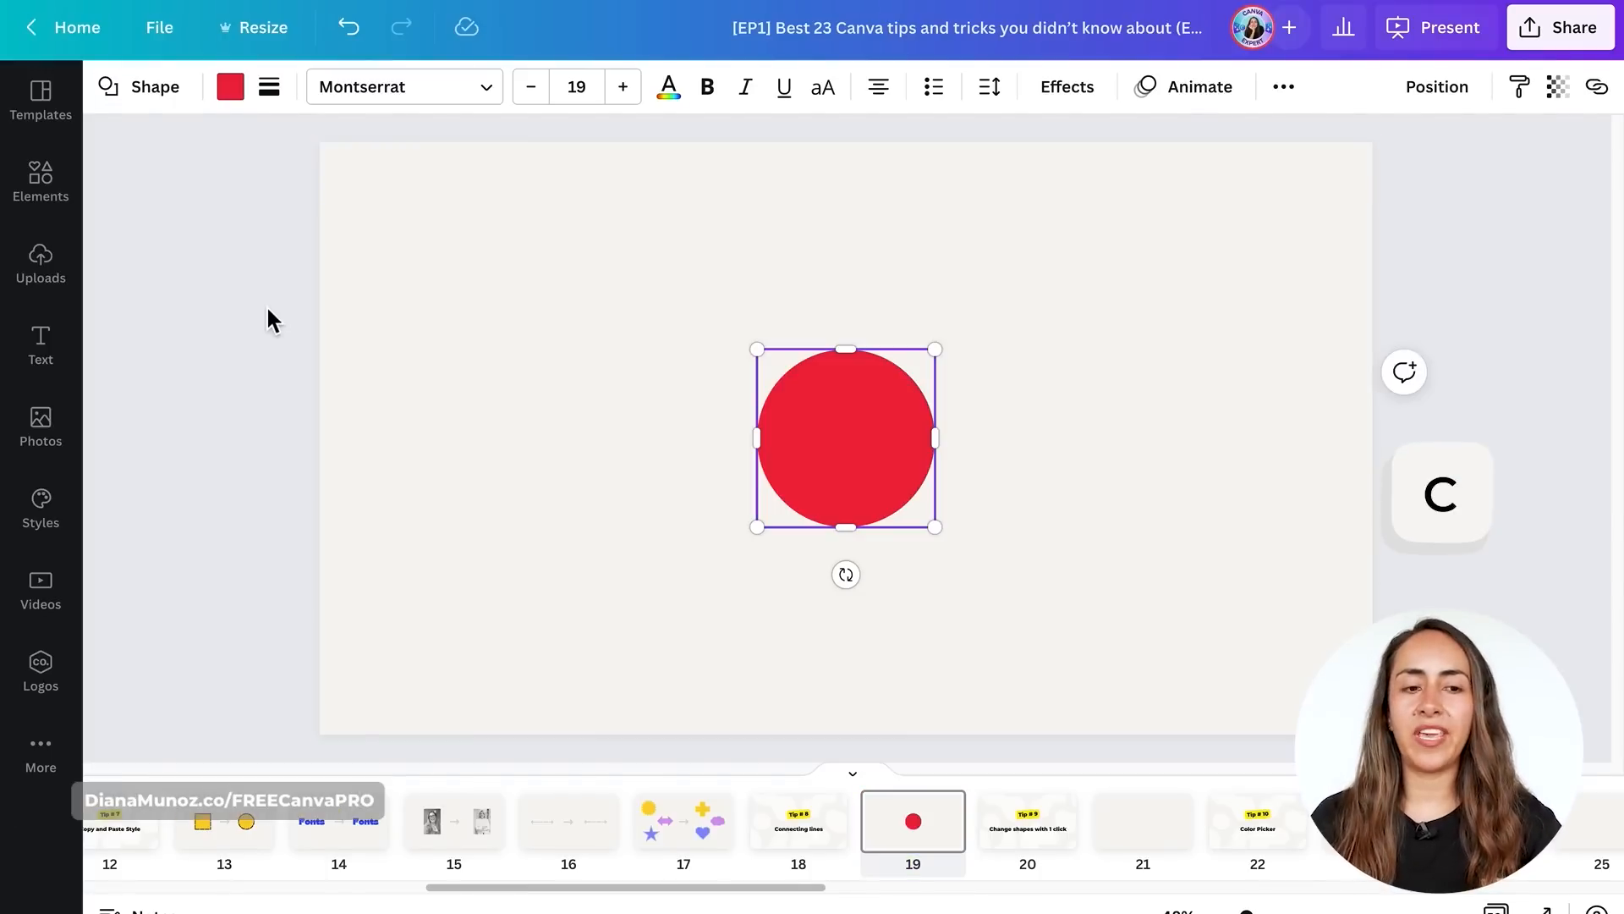
left_click(998, 332)
left_click_drag(757, 372, 496, 296)
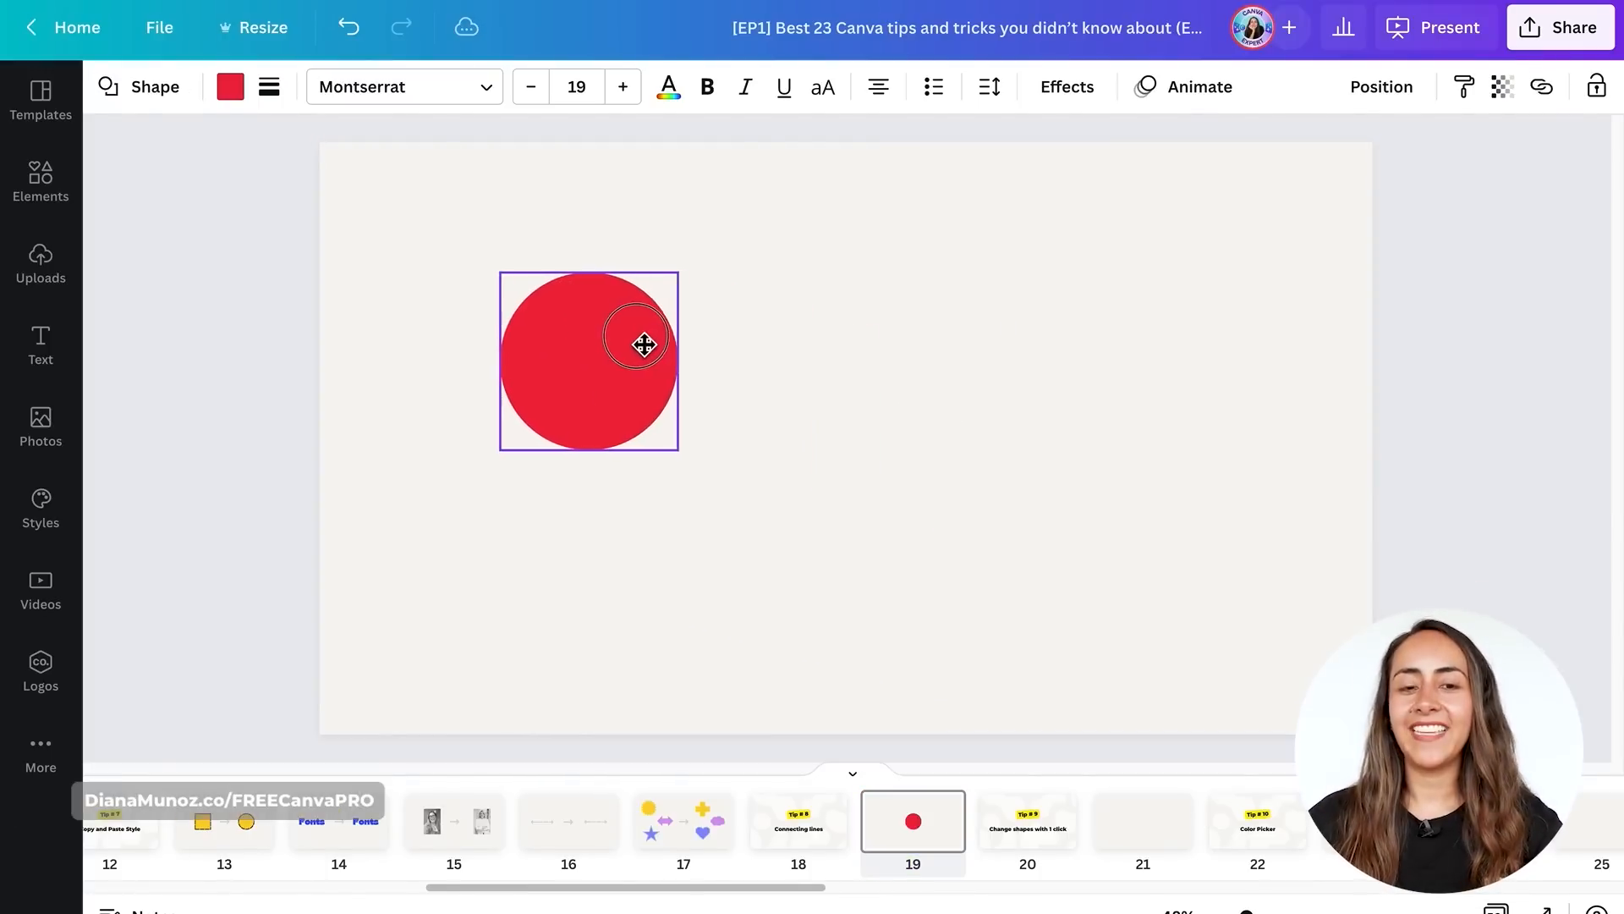
left_click(901, 354)
- Add a red square to page 19 and place it on the right half, level with the circle
key("r")
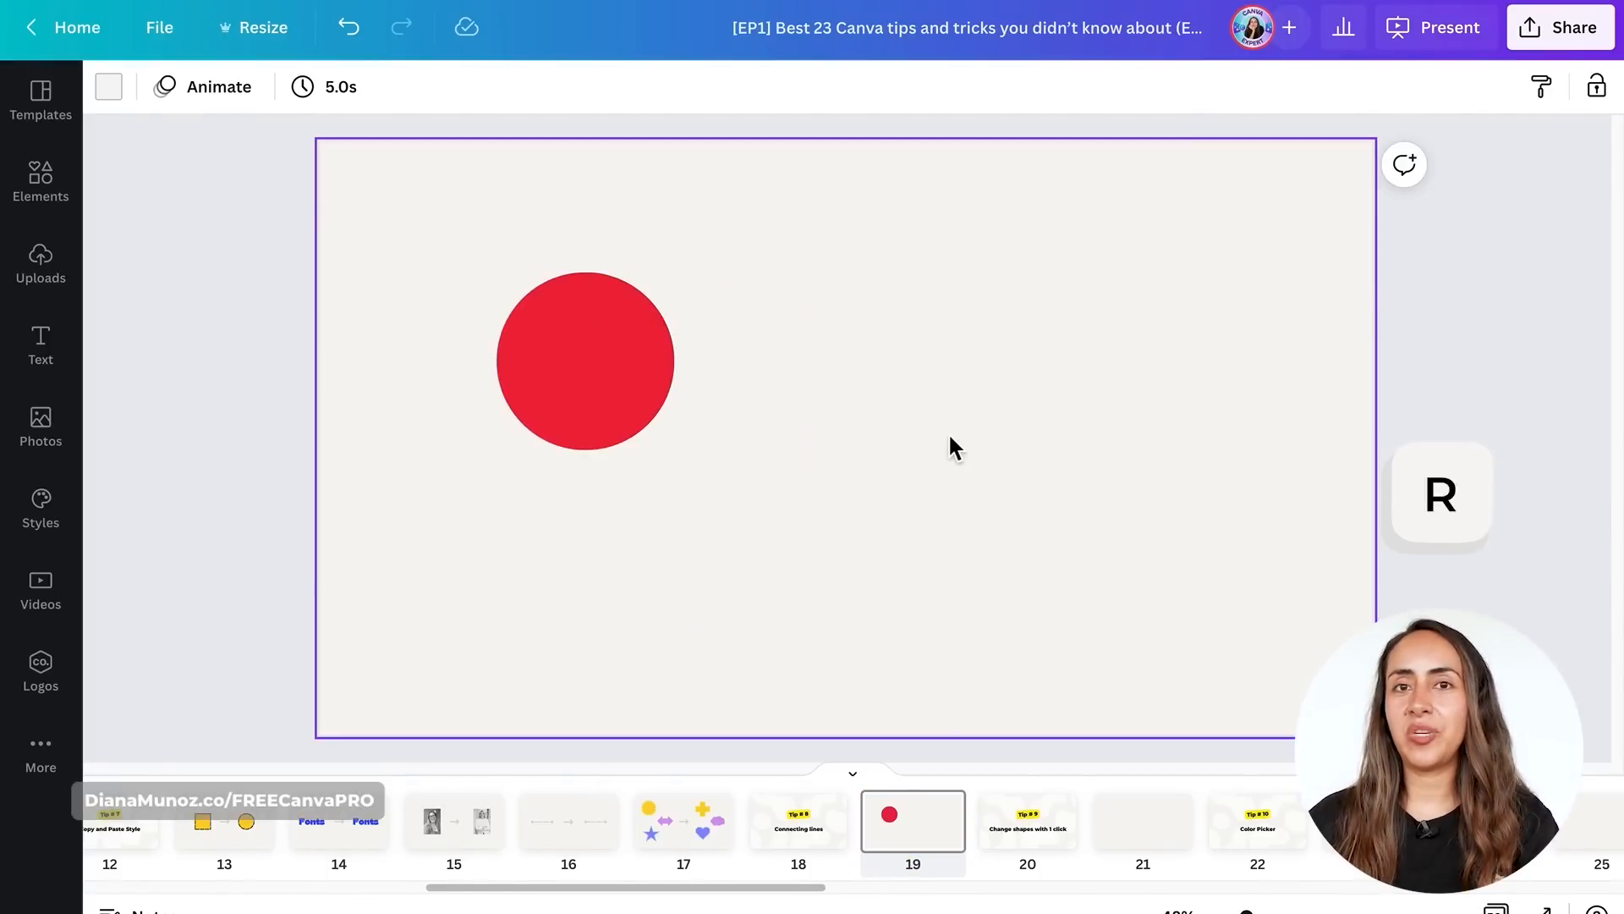
left_click(1218, 427)
left_click_drag(880, 457, 1144, 379)
left_click(1313, 355)
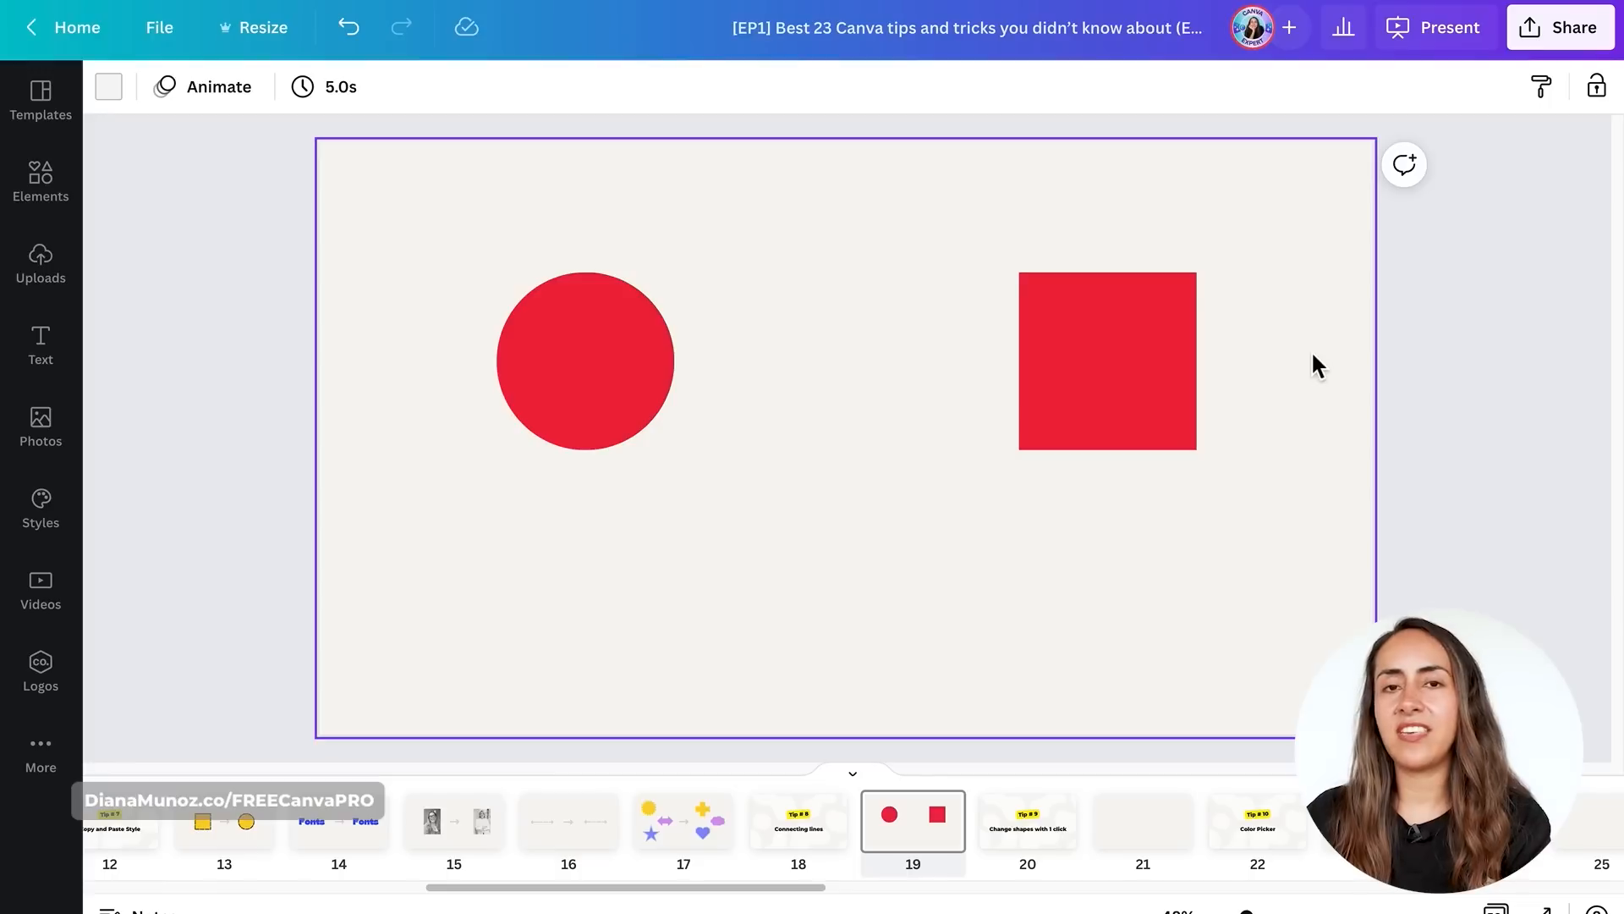
- Add a line, attach its left end to the circle's right-hand anchor and move the circle toward the page's upper-left corner
key("l")
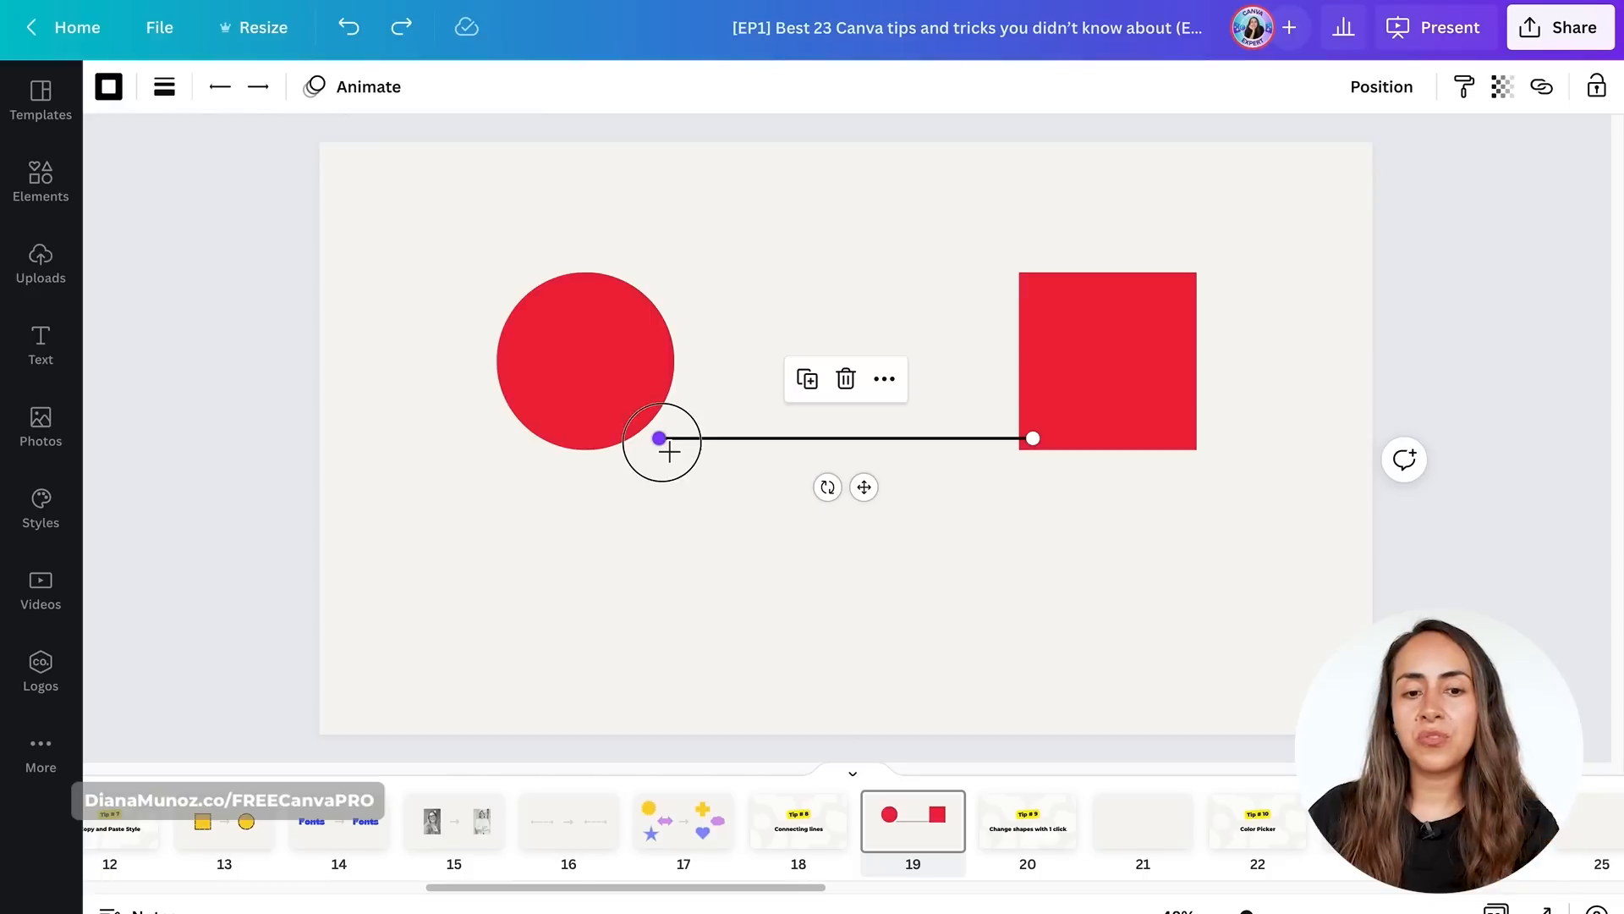
left_click_drag(669, 452, 681, 453)
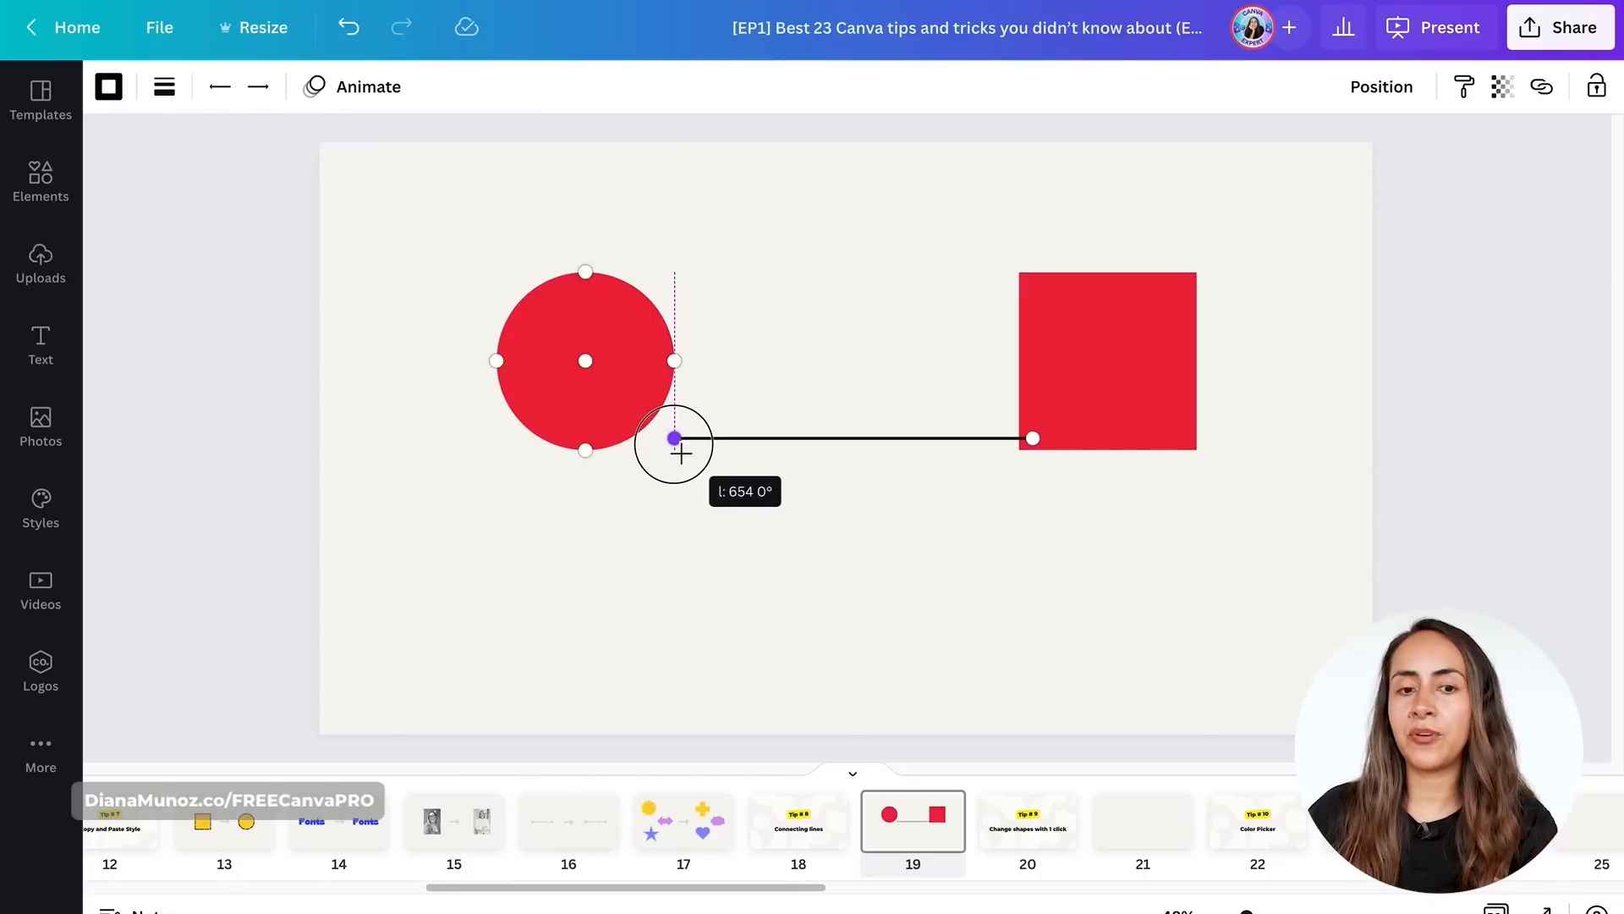
left_click_drag(681, 453, 694, 387)
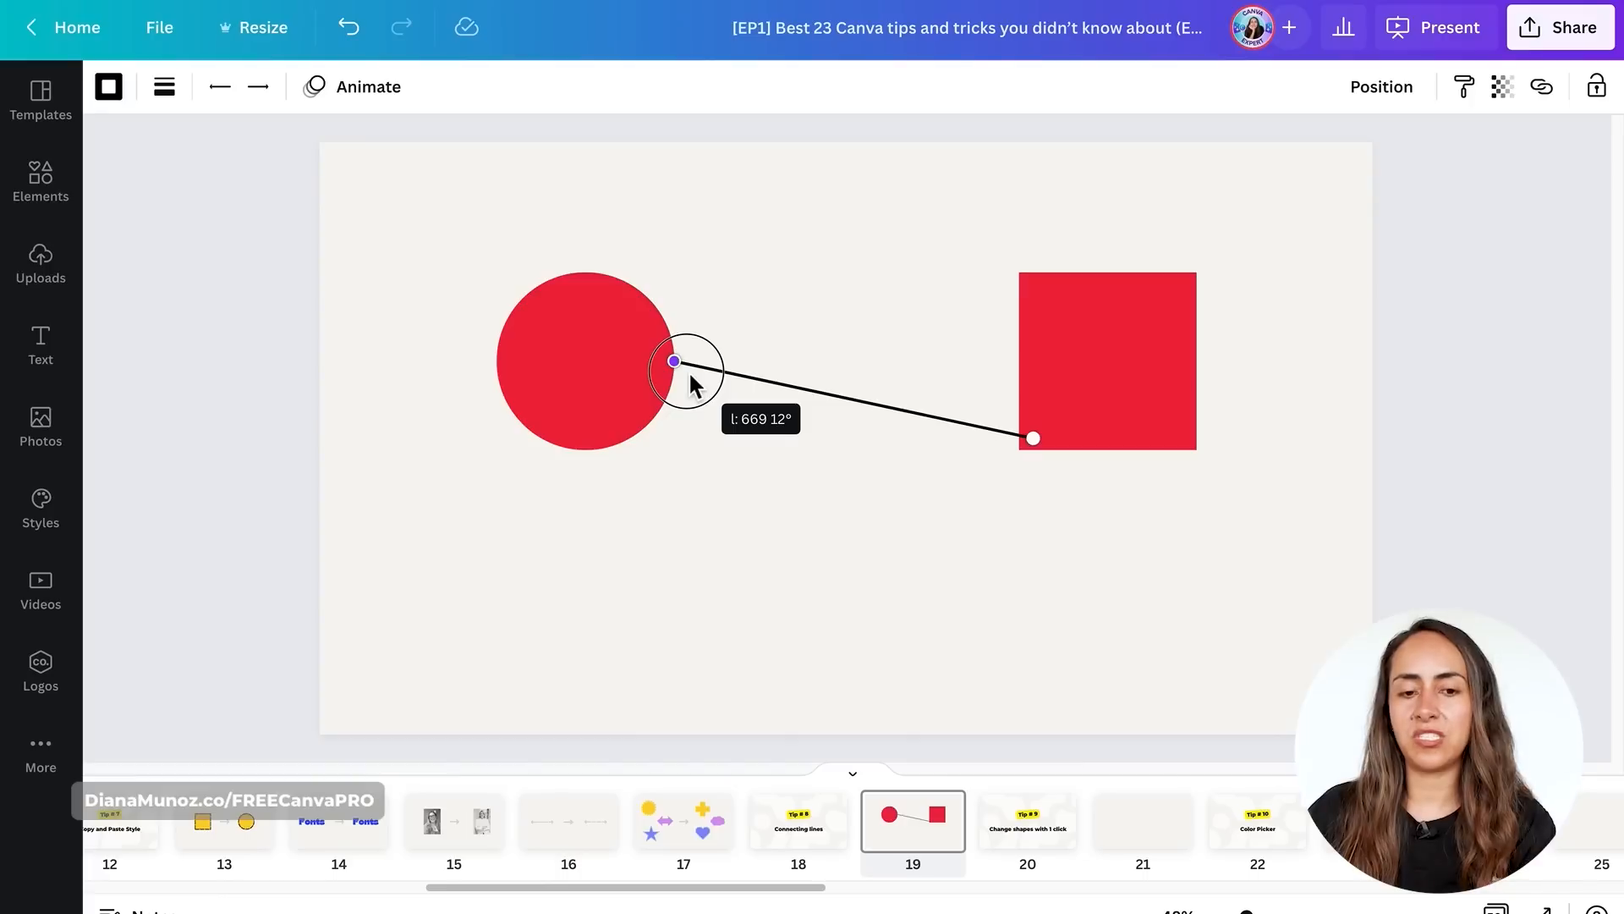
left_click_drag(690, 375, 556, 330)
left_click(921, 485)
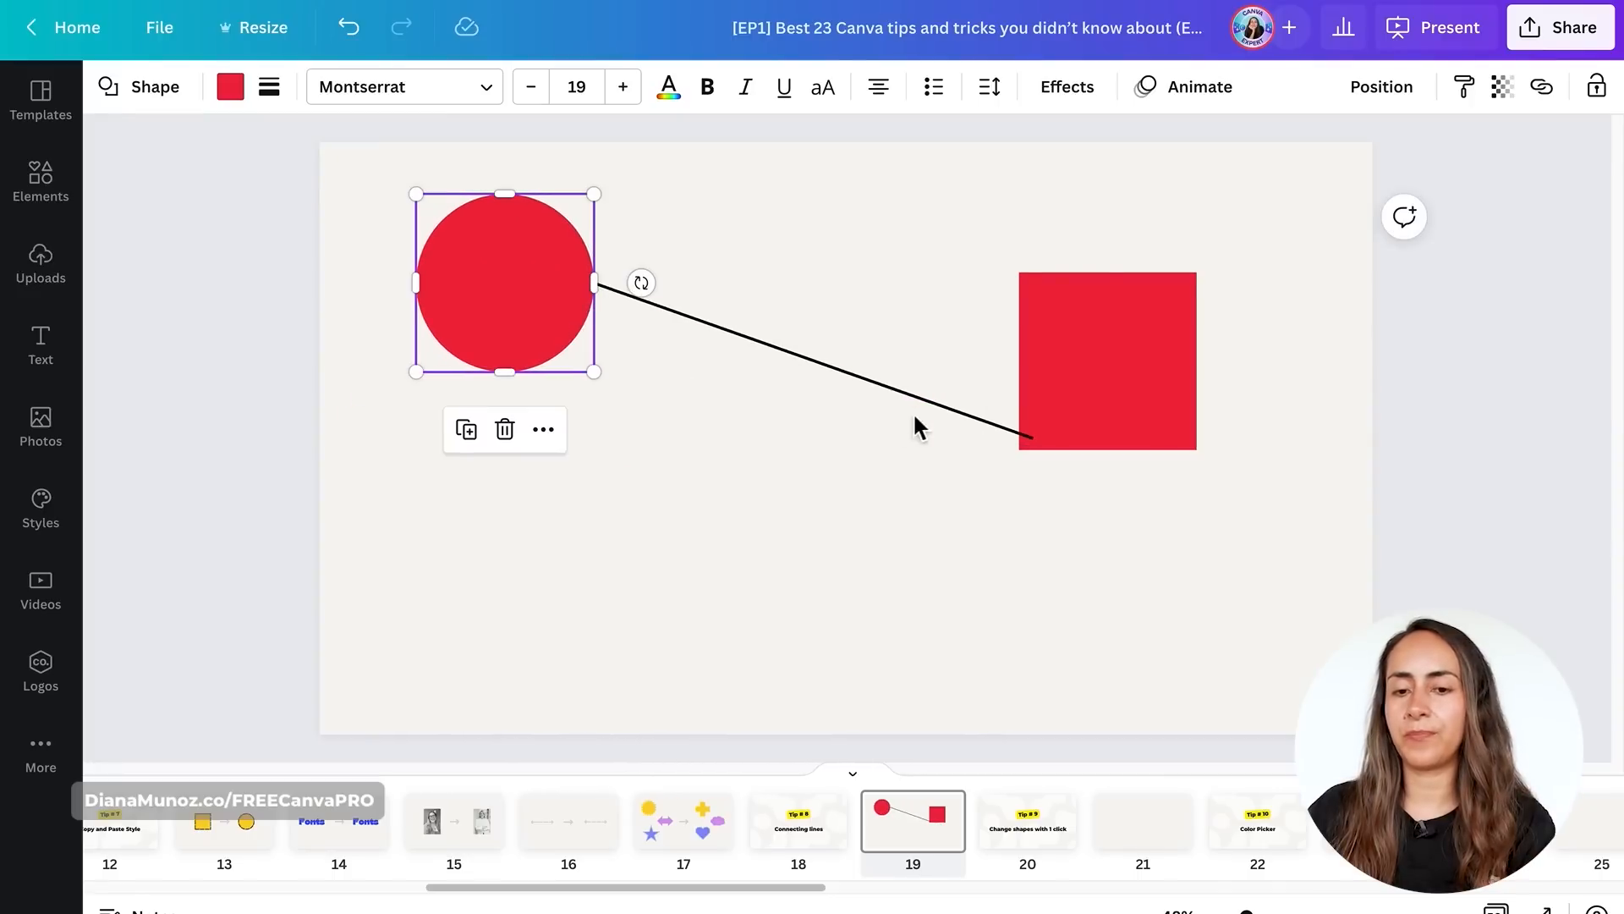
- Move the square up and right, and attach the line's free end to the square's left-hand anchor
left_click_drag(1189, 441, 1216, 353)
left_click(1015, 455)
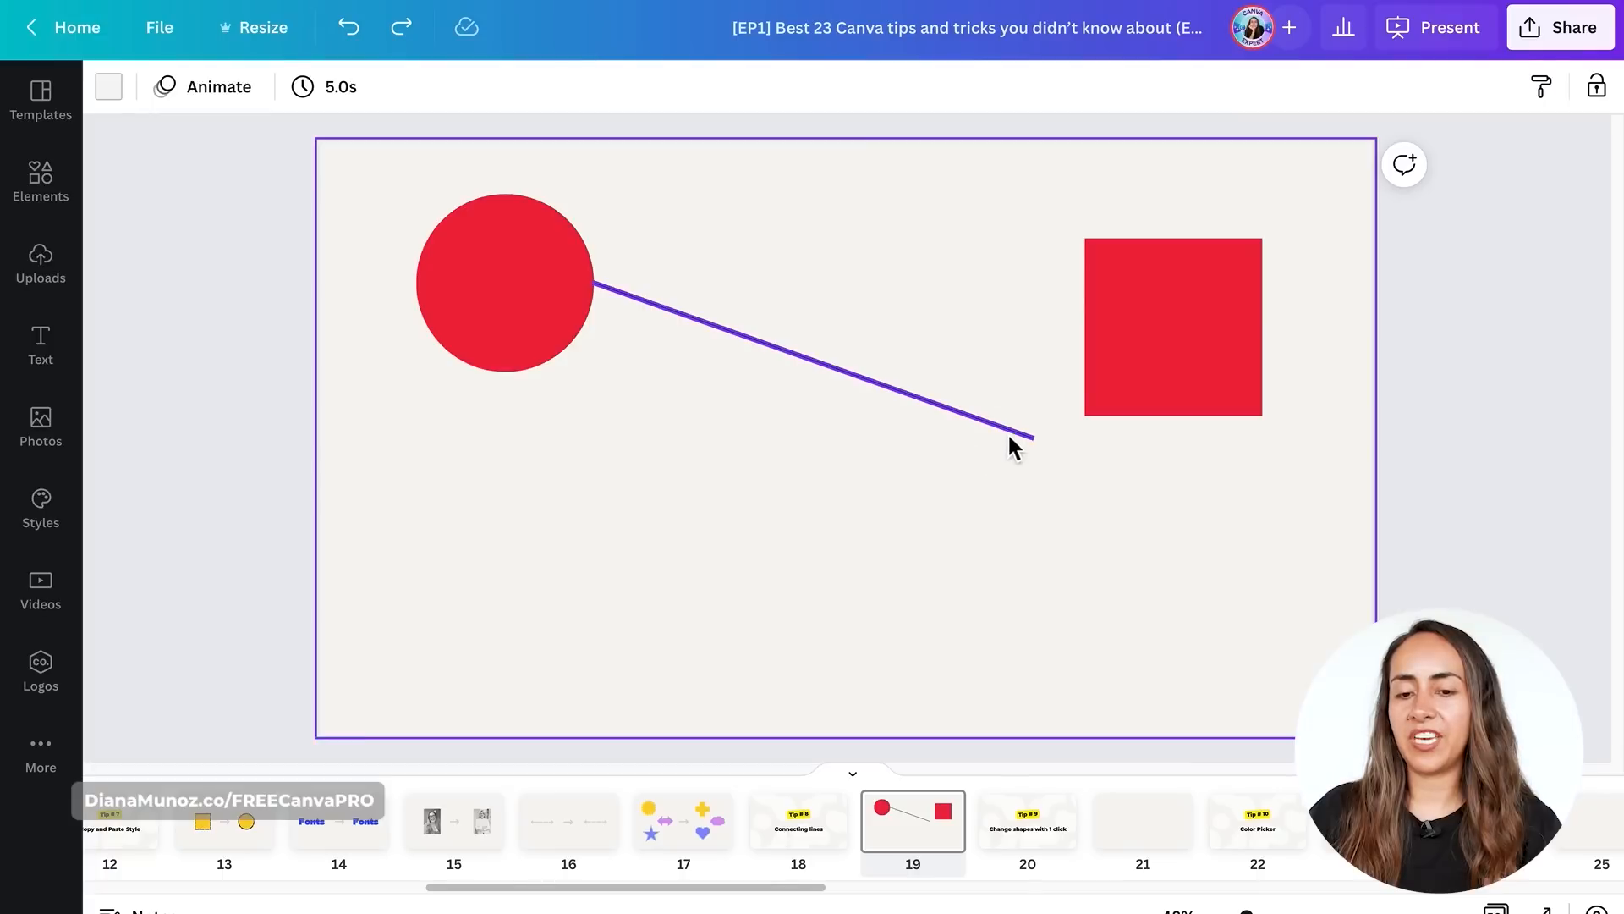
left_click(1034, 438)
left_click_drag(1034, 438, 1027, 488)
left_click(1099, 479)
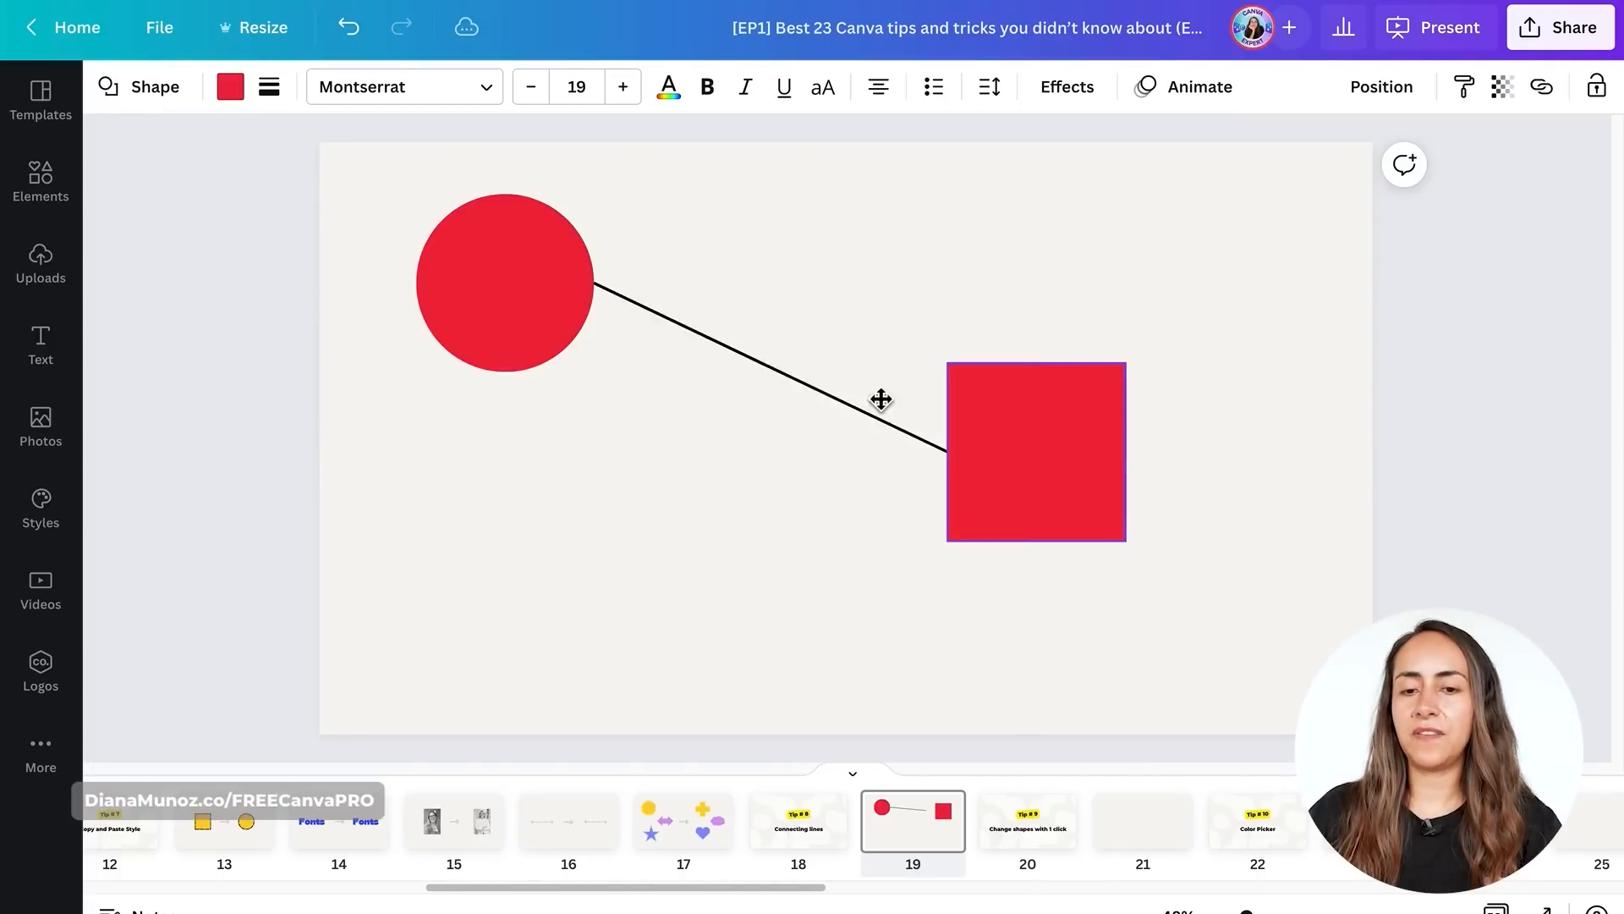
- Reposition the connected circle and square at roughly the same height in the upper half of the page
left_click_drag(461, 326, 585, 258)
left_click_drag(1006, 448, 1081, 340)
left_click(681, 239)
left_click_drag(681, 239, 652, 352)
left_click(1006, 530)
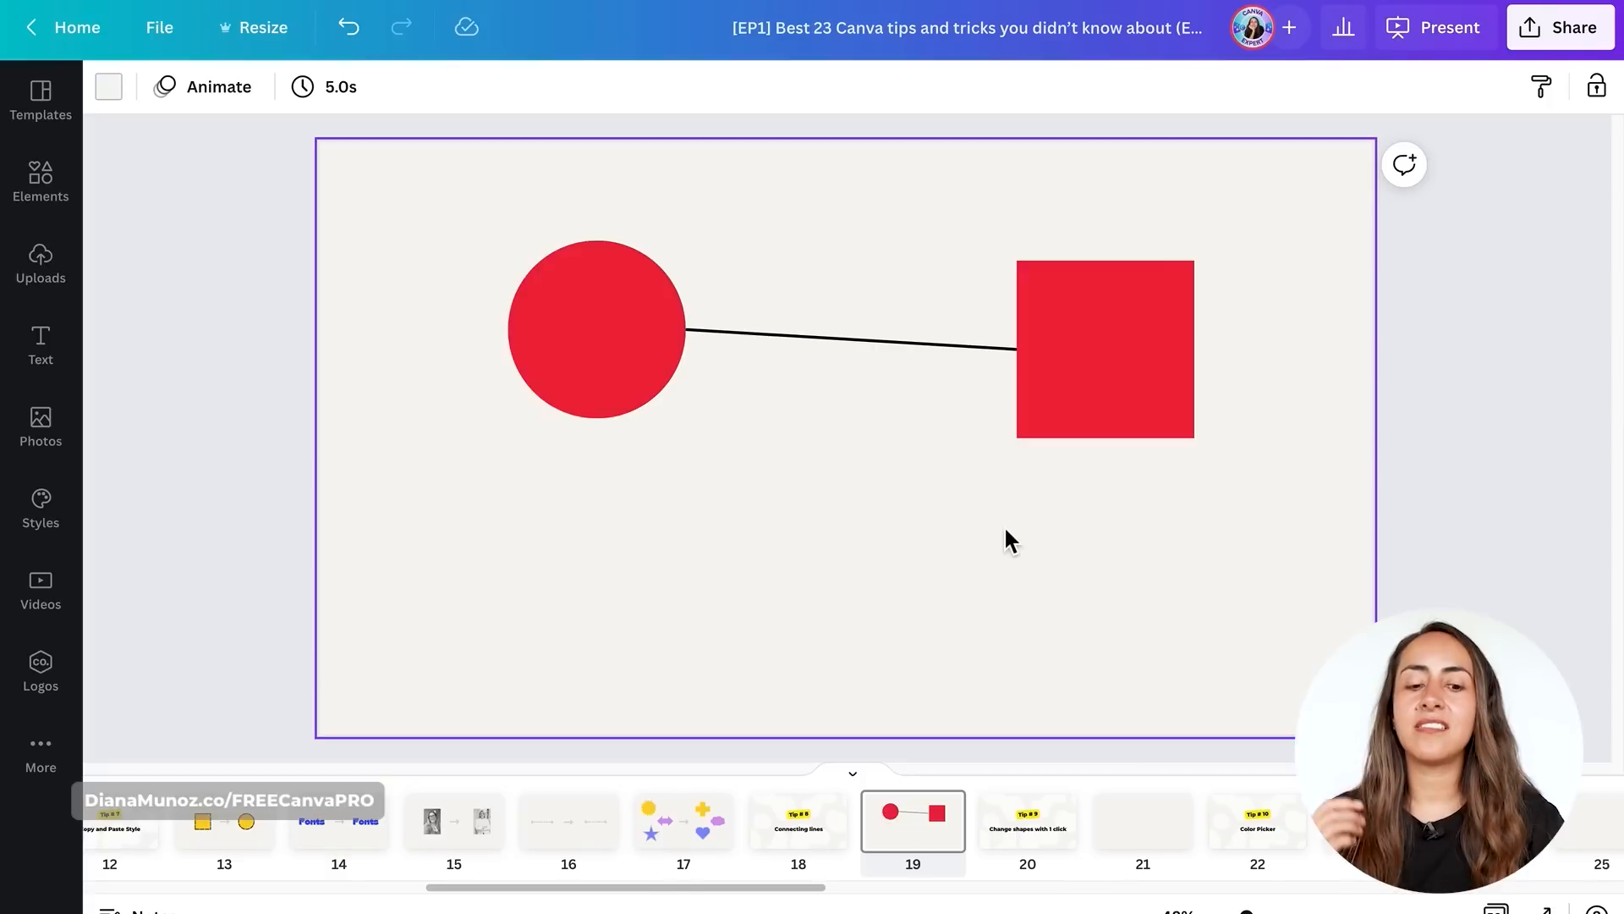
- Add a second line to page 19 and place it horizontally below the connected circle and square
key("l")
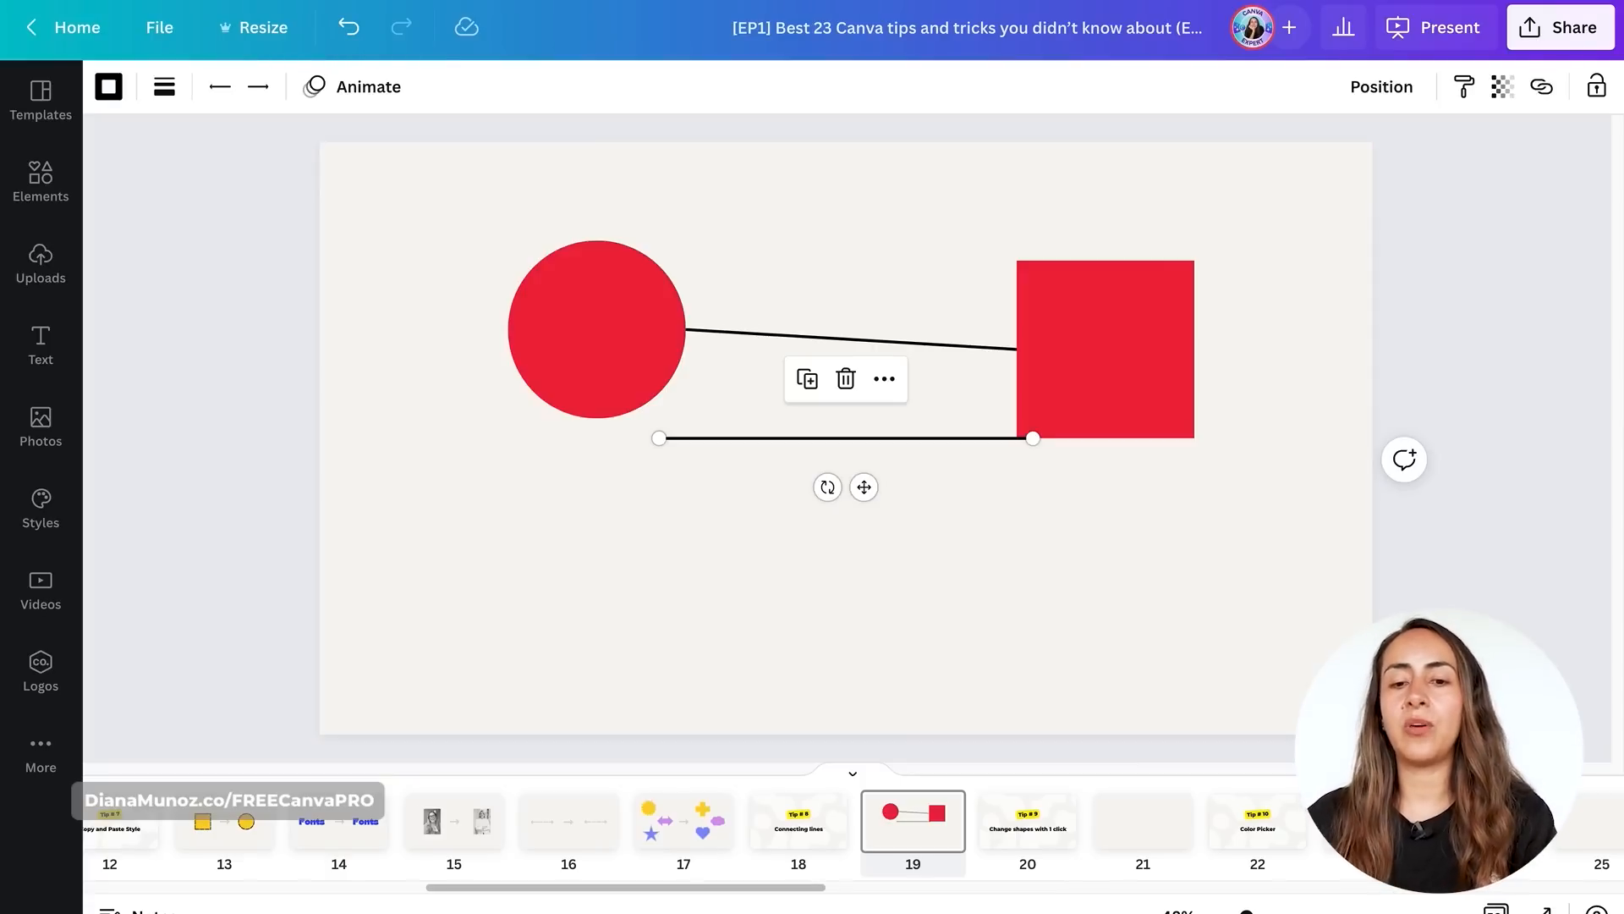
left_click_drag(864, 486, 870, 565)
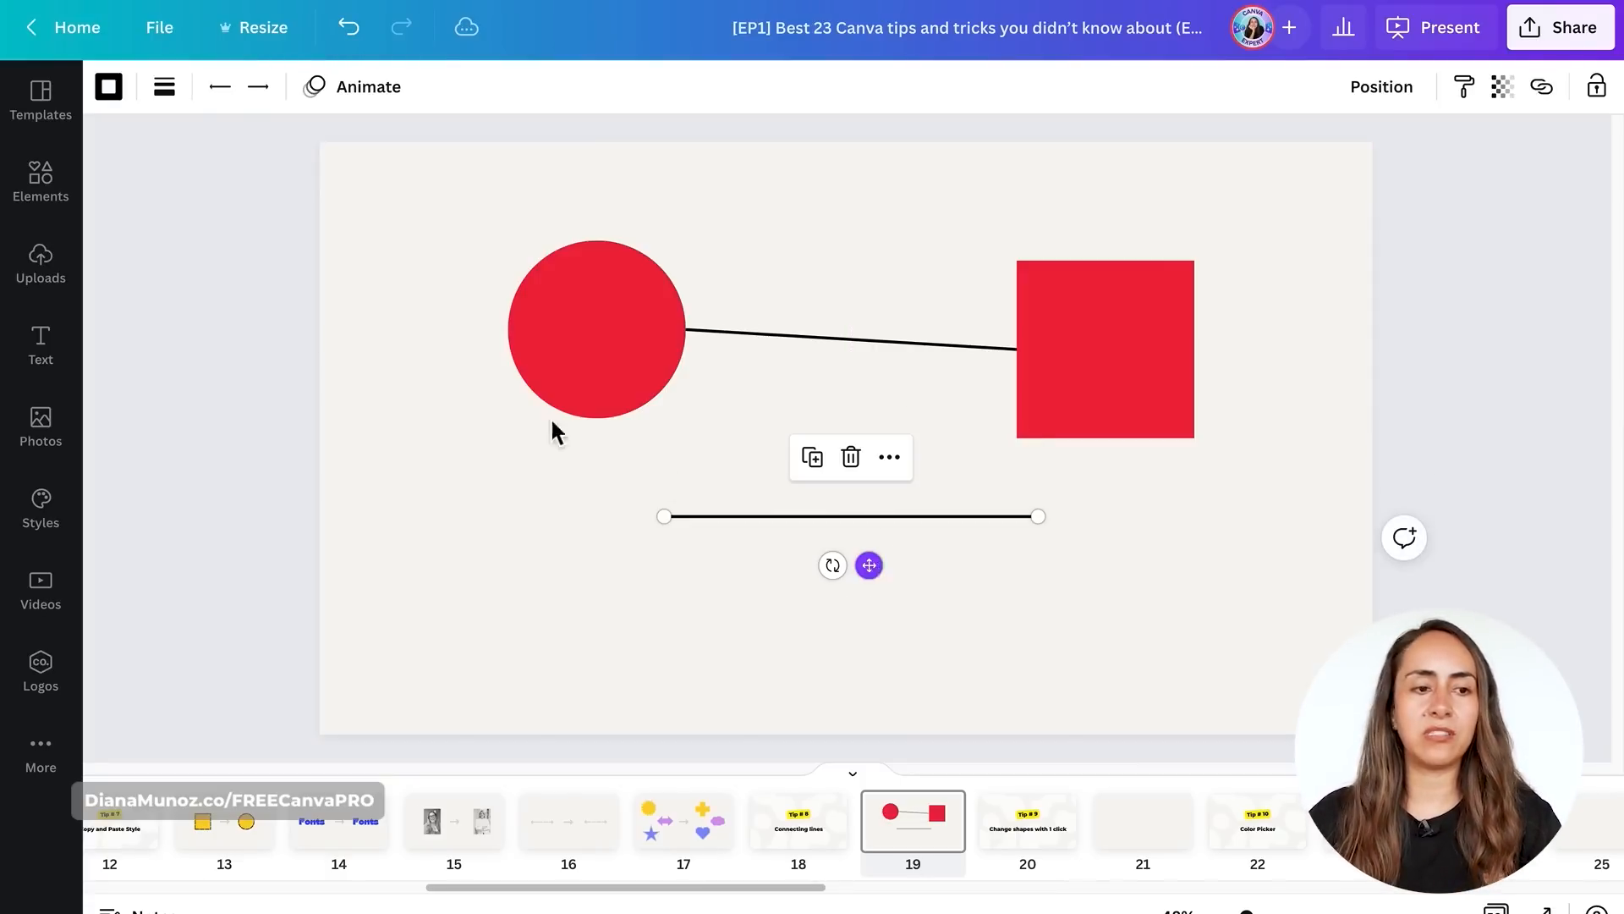
- Add the Design for a Cause butterfly and unicorn graphics, placing the butterfly at the lower line's right end and the unicorn at its left
left_click(68, 202)
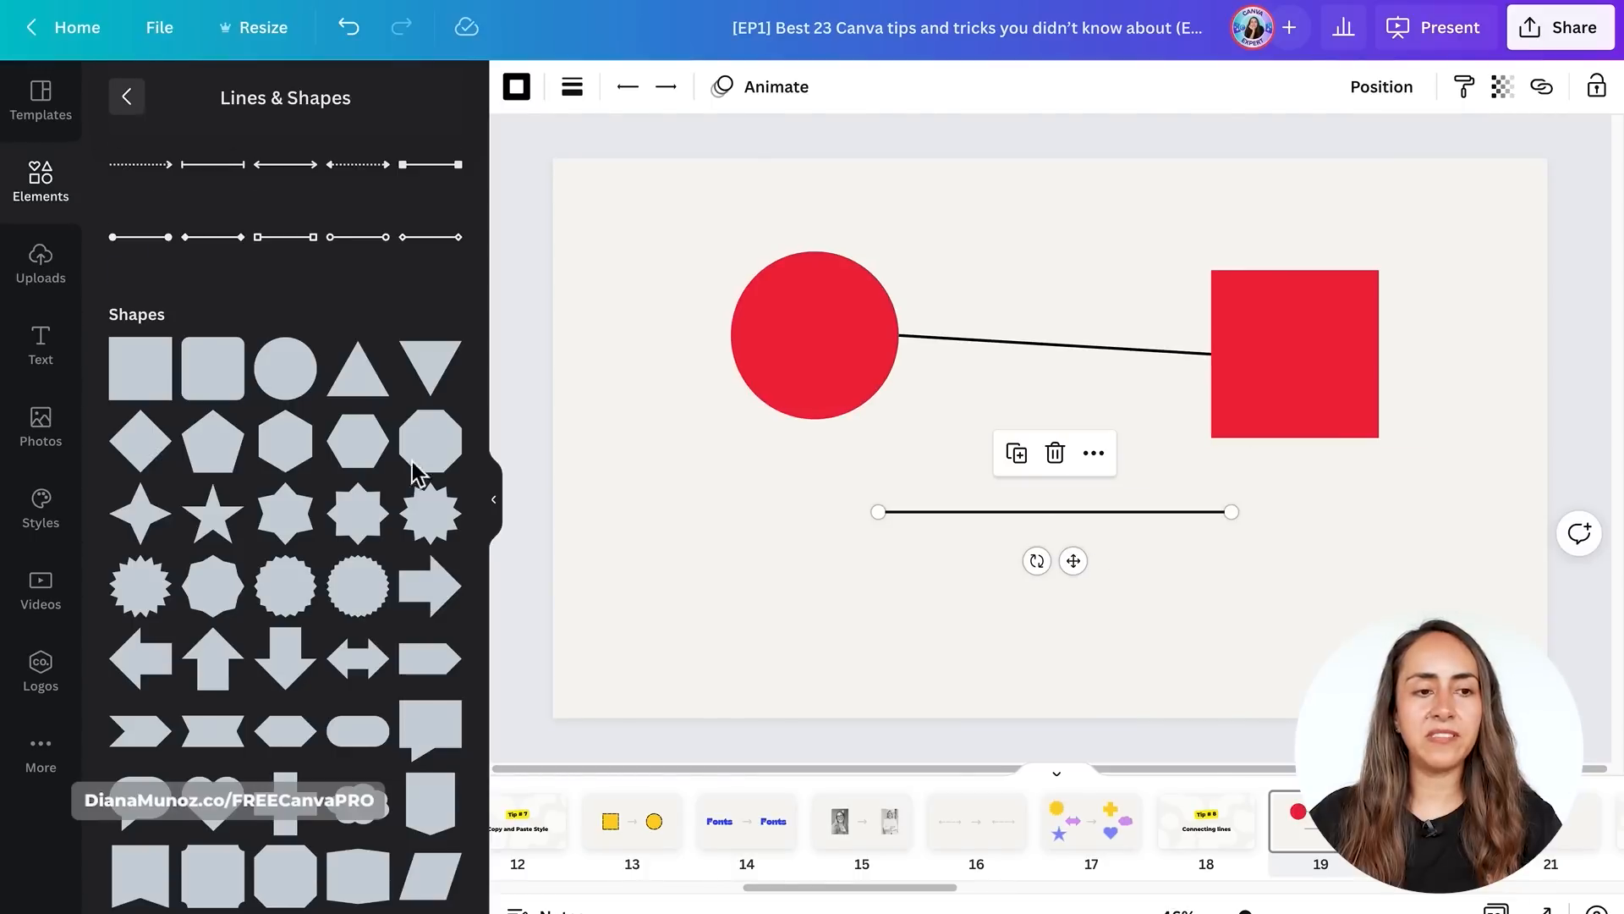
left_click(126, 96)
left_click(446, 531)
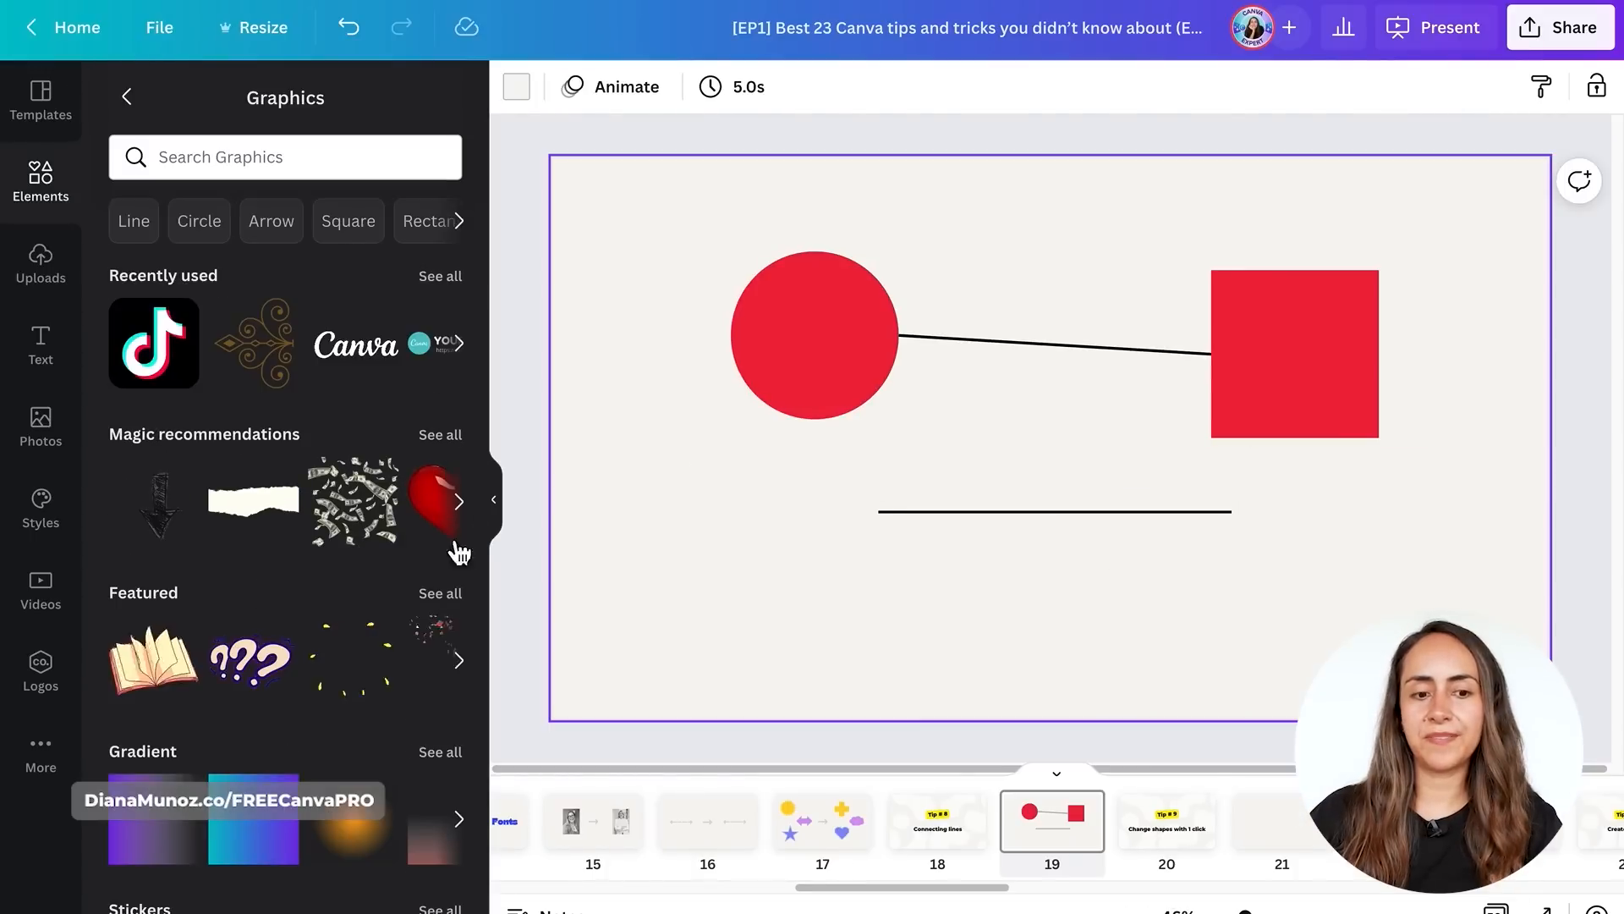
scroll(257, 582, "down", 3)
scroll(266, 598, "down", 5)
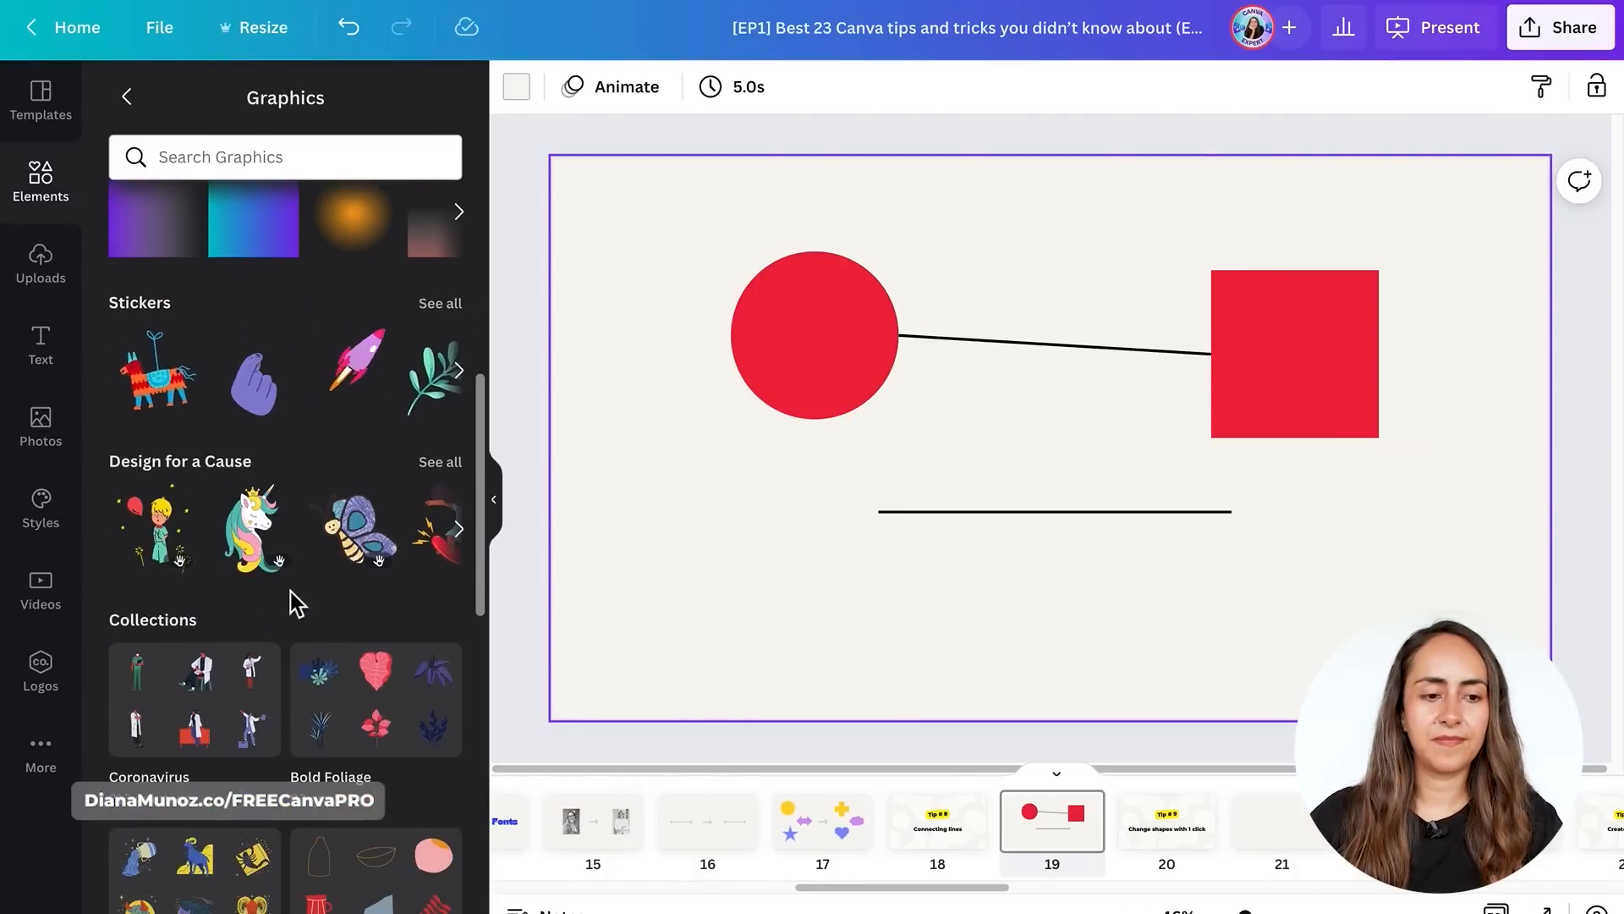
key("ctrl+z")
left_click(370, 486)
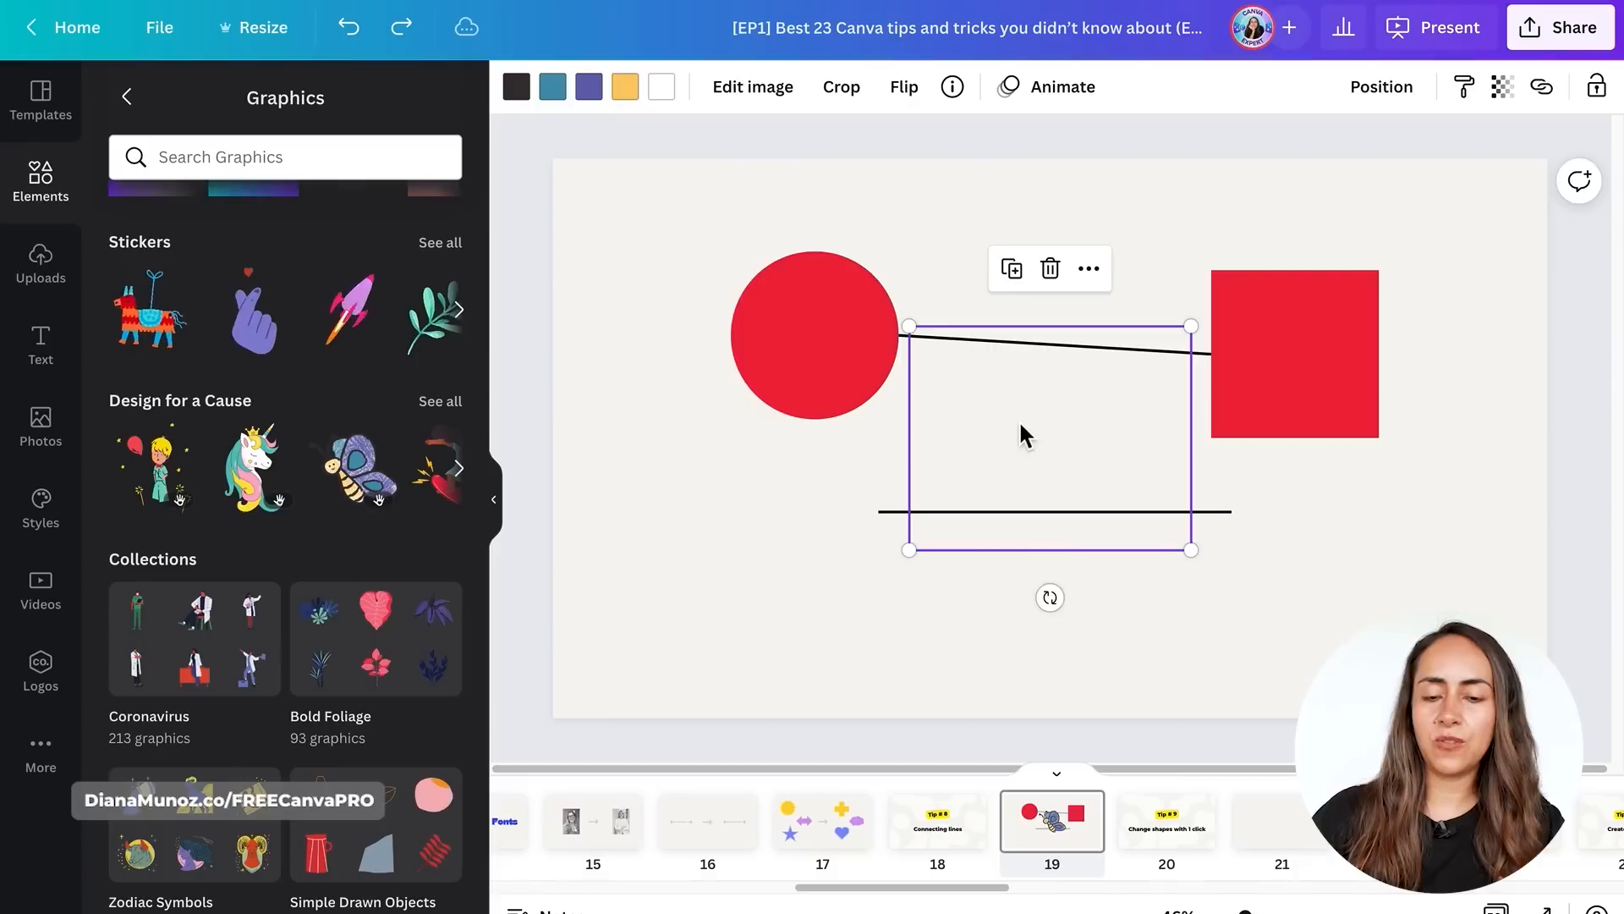
left_click_drag(1018, 432, 1304, 553)
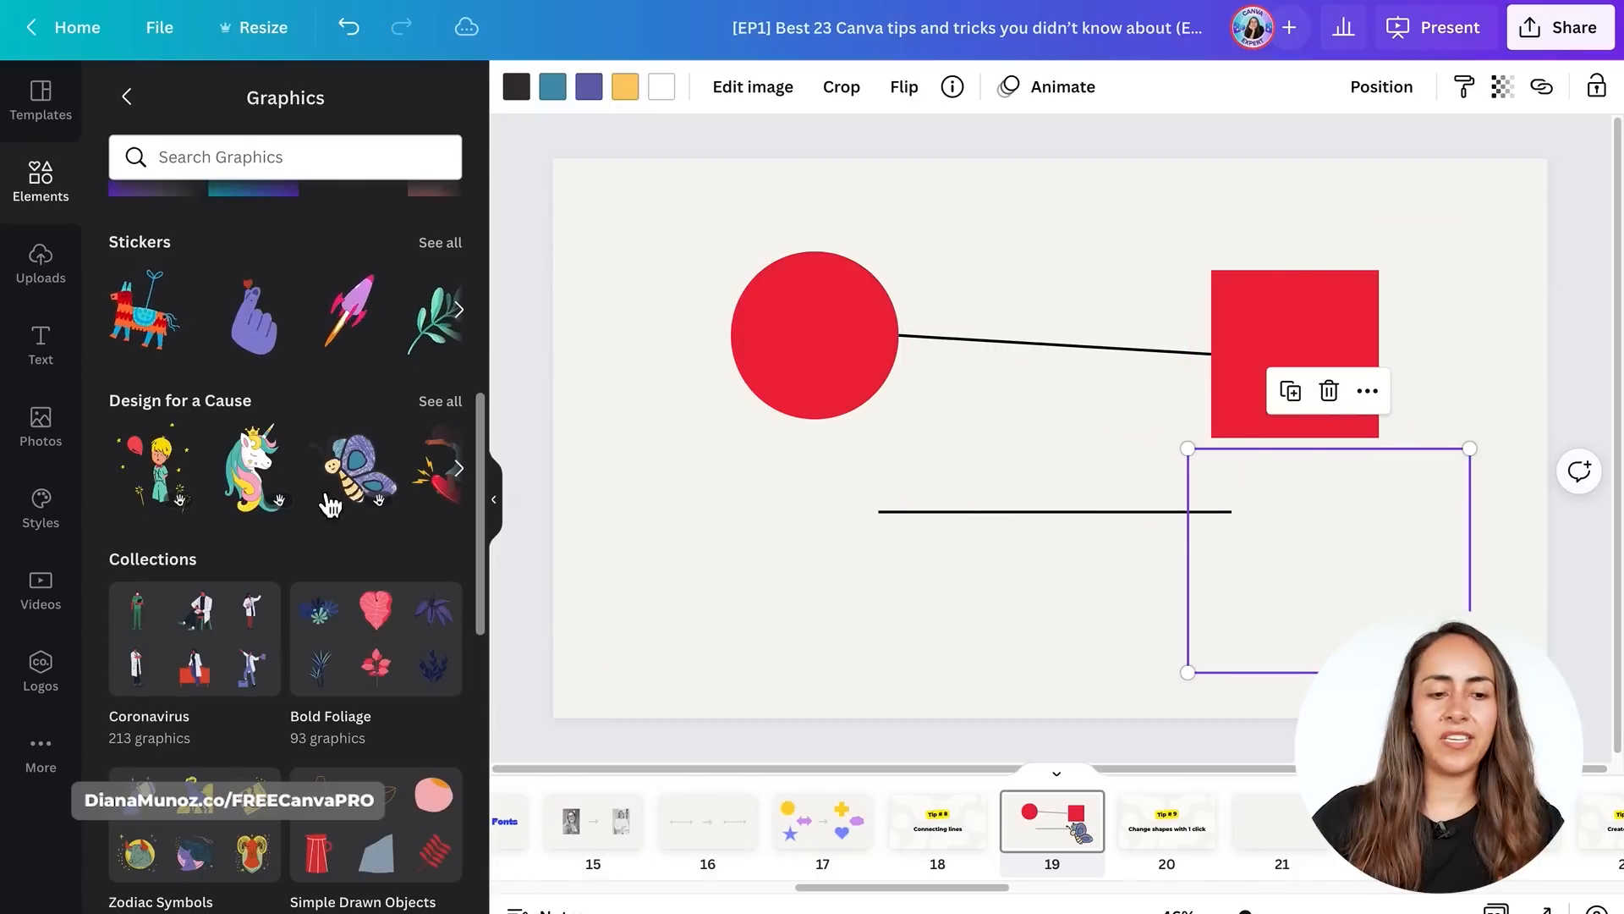
left_click(277, 481)
left_click_drag(1055, 456, 773, 550)
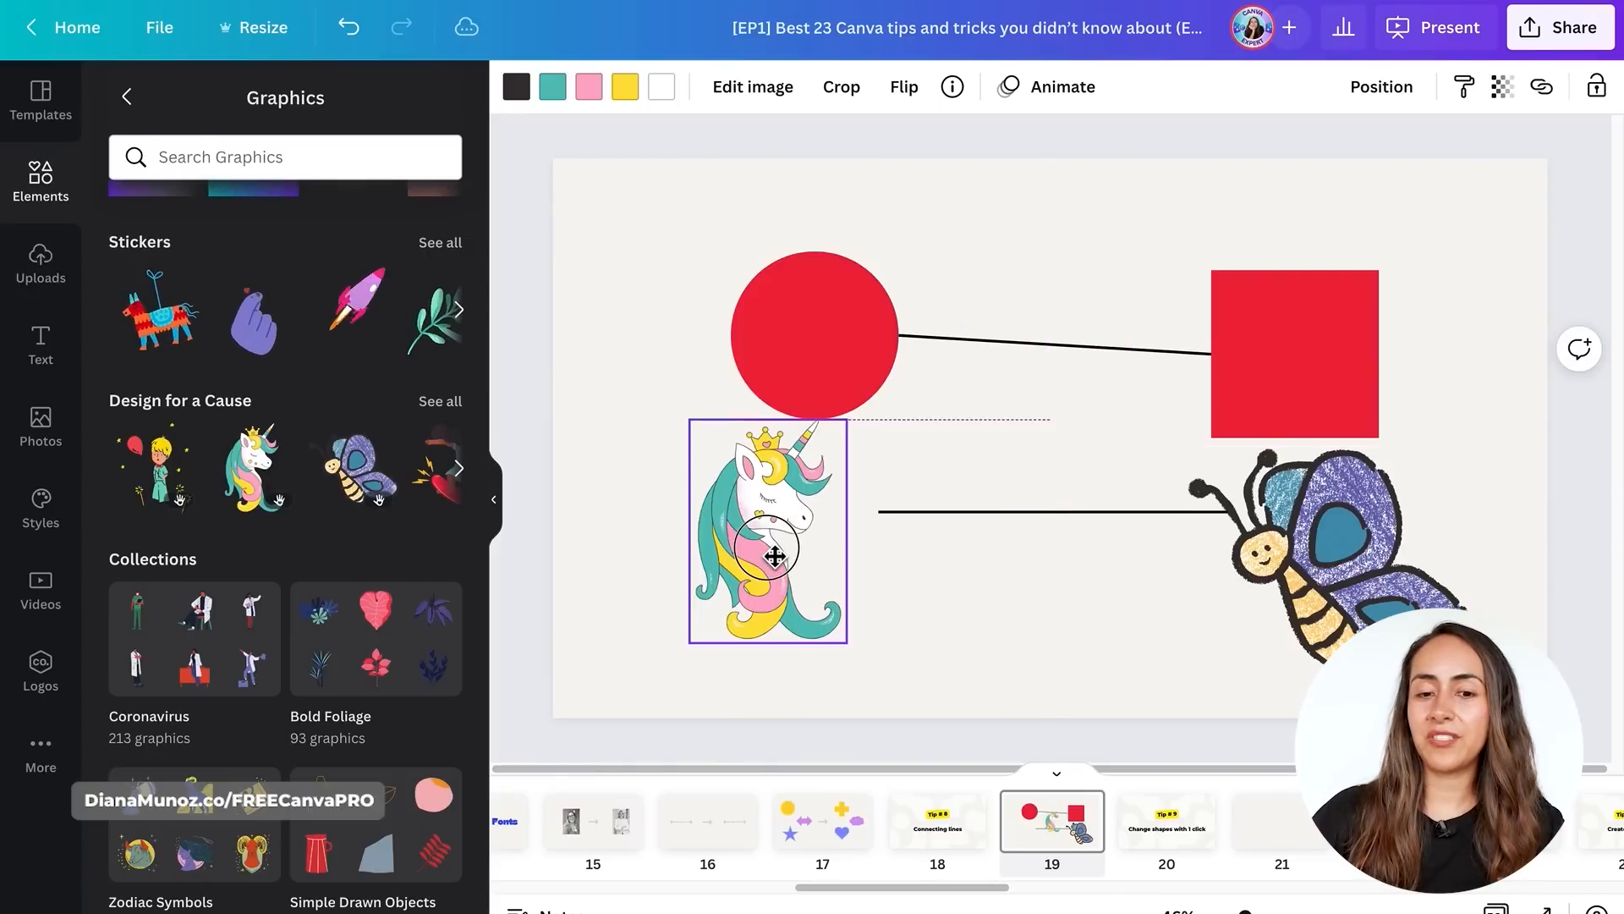
- Delete the red circle, the red square and the line connecting them
left_click_drag(687, 239, 1422, 389)
key("Delete")
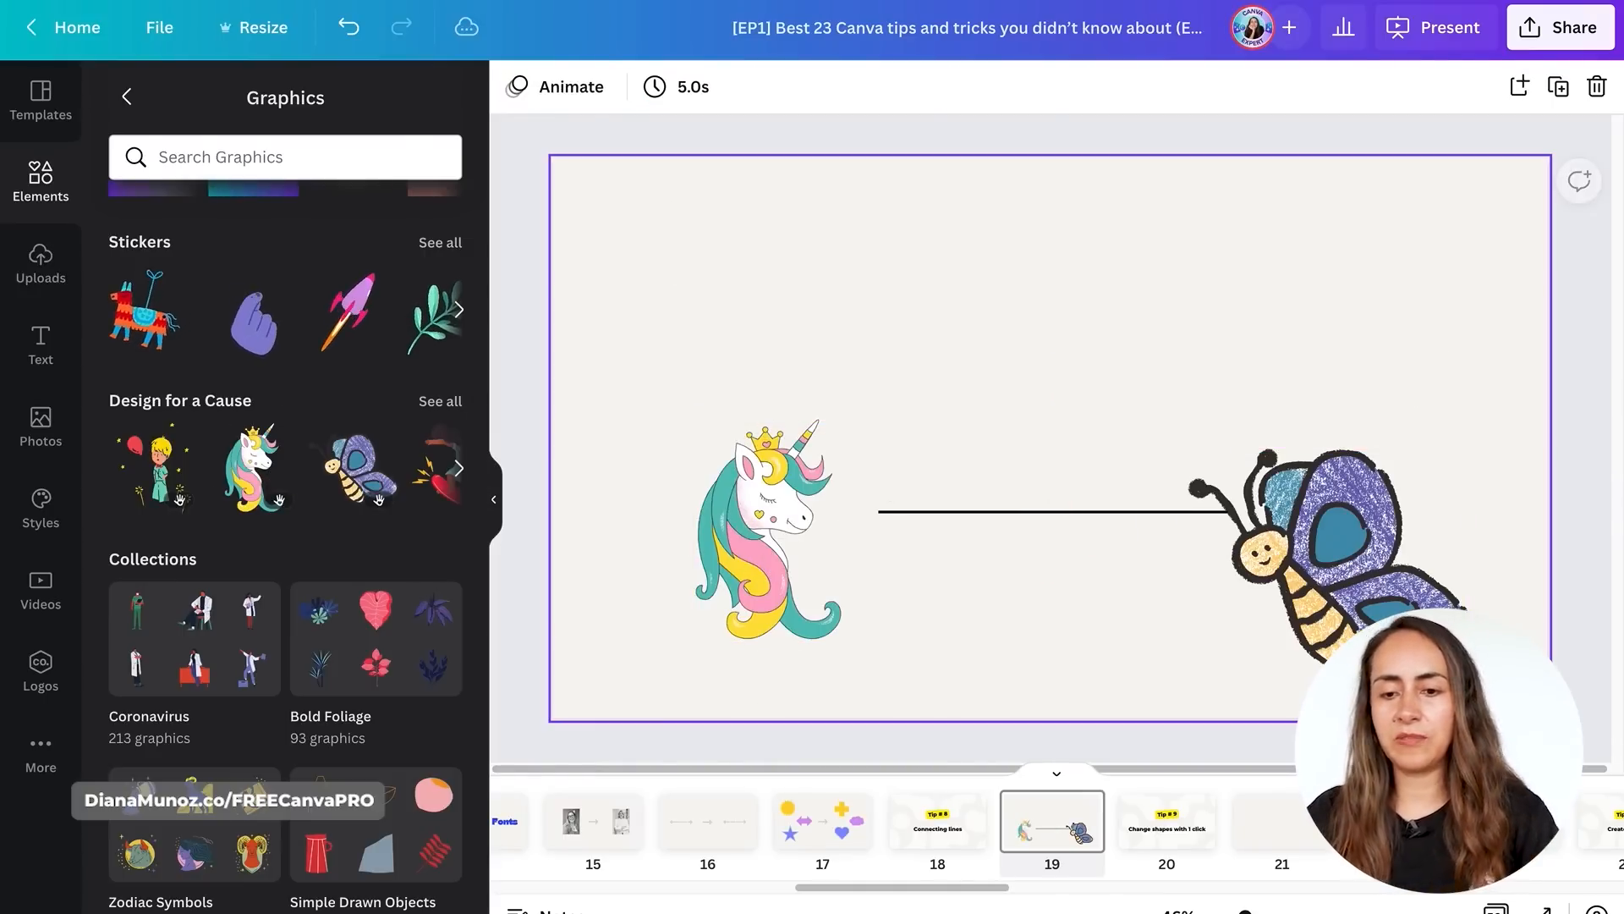
- Move the remaining line slightly down and attach its left end to the unicorn and its right end to the butterfly
left_click(1061, 512)
left_click_drag(1054, 512, 1059, 535)
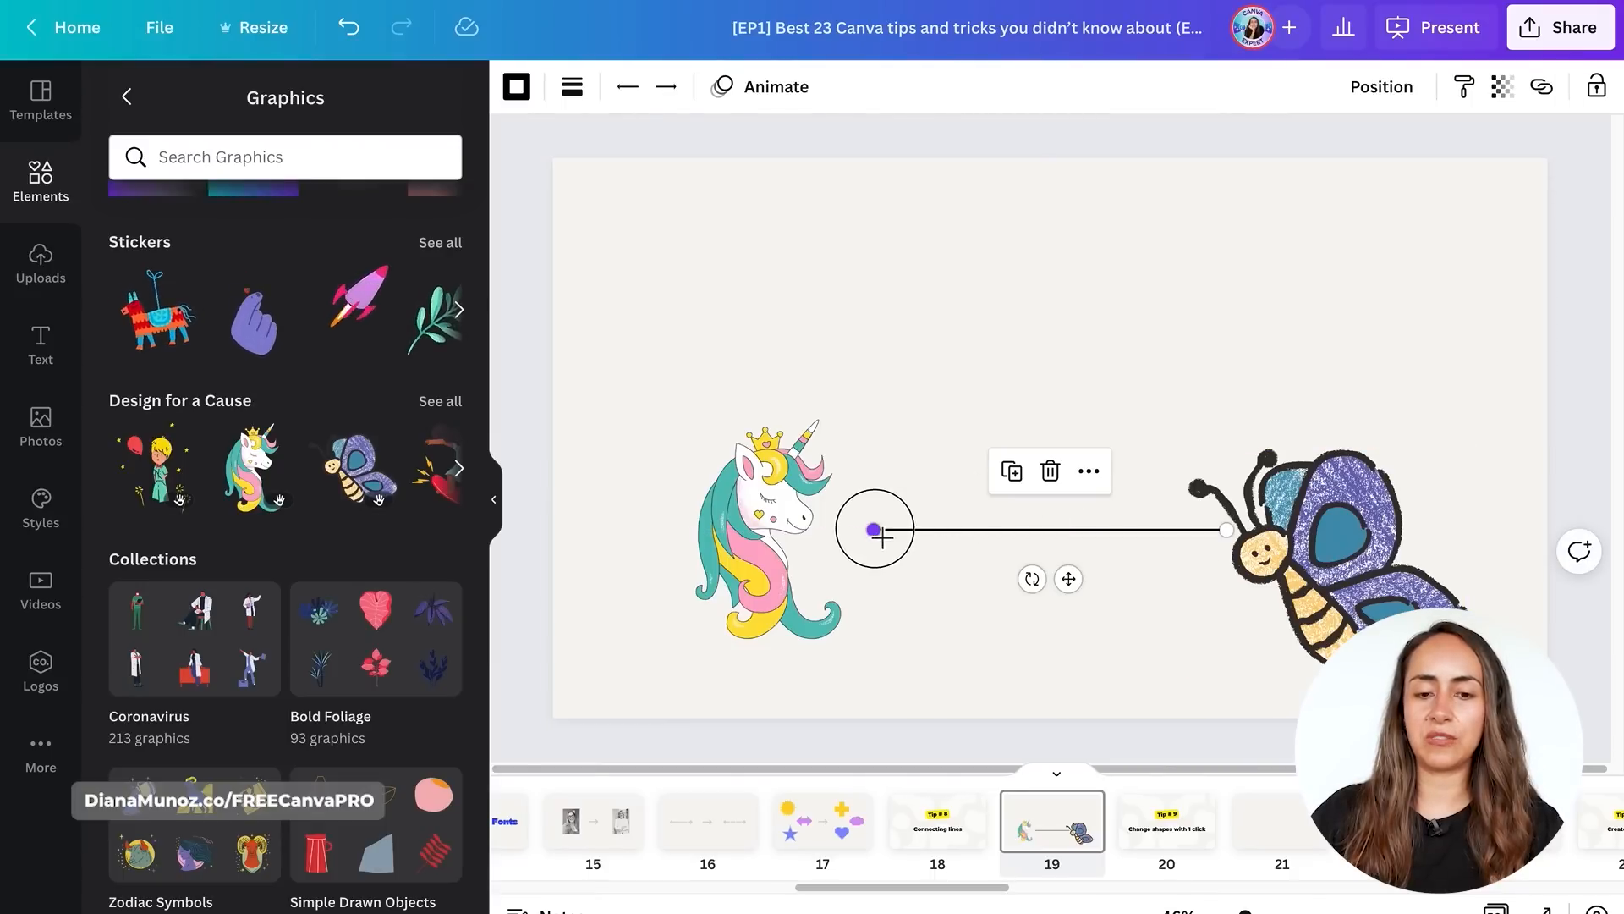
left_click_drag(874, 529, 768, 542)
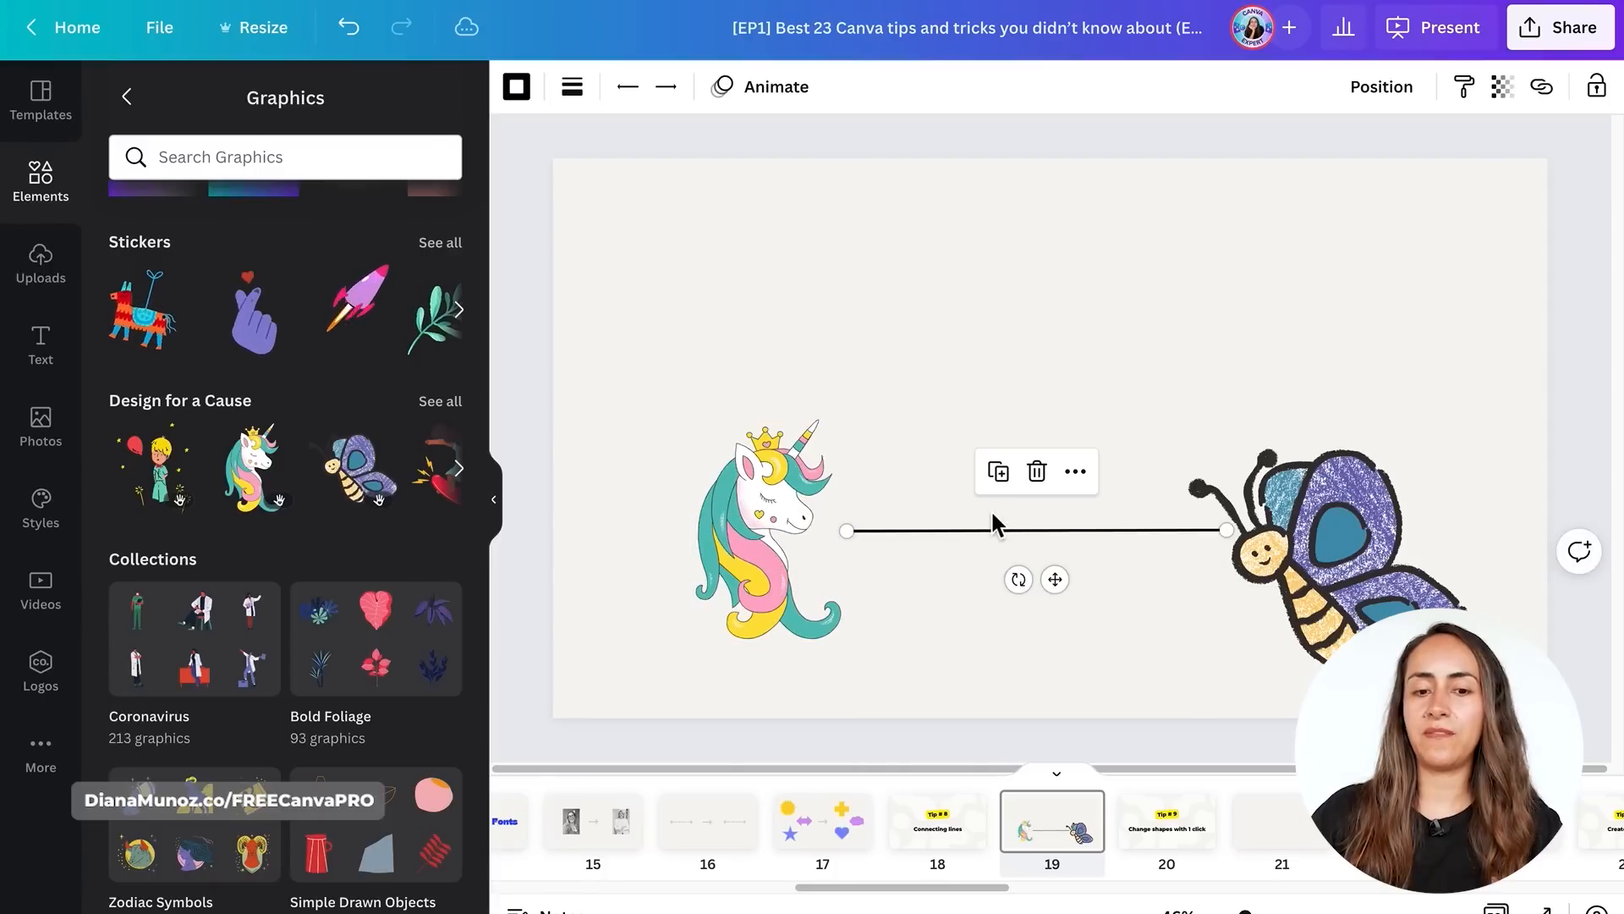
left_click_drag(1227, 530, 1337, 581)
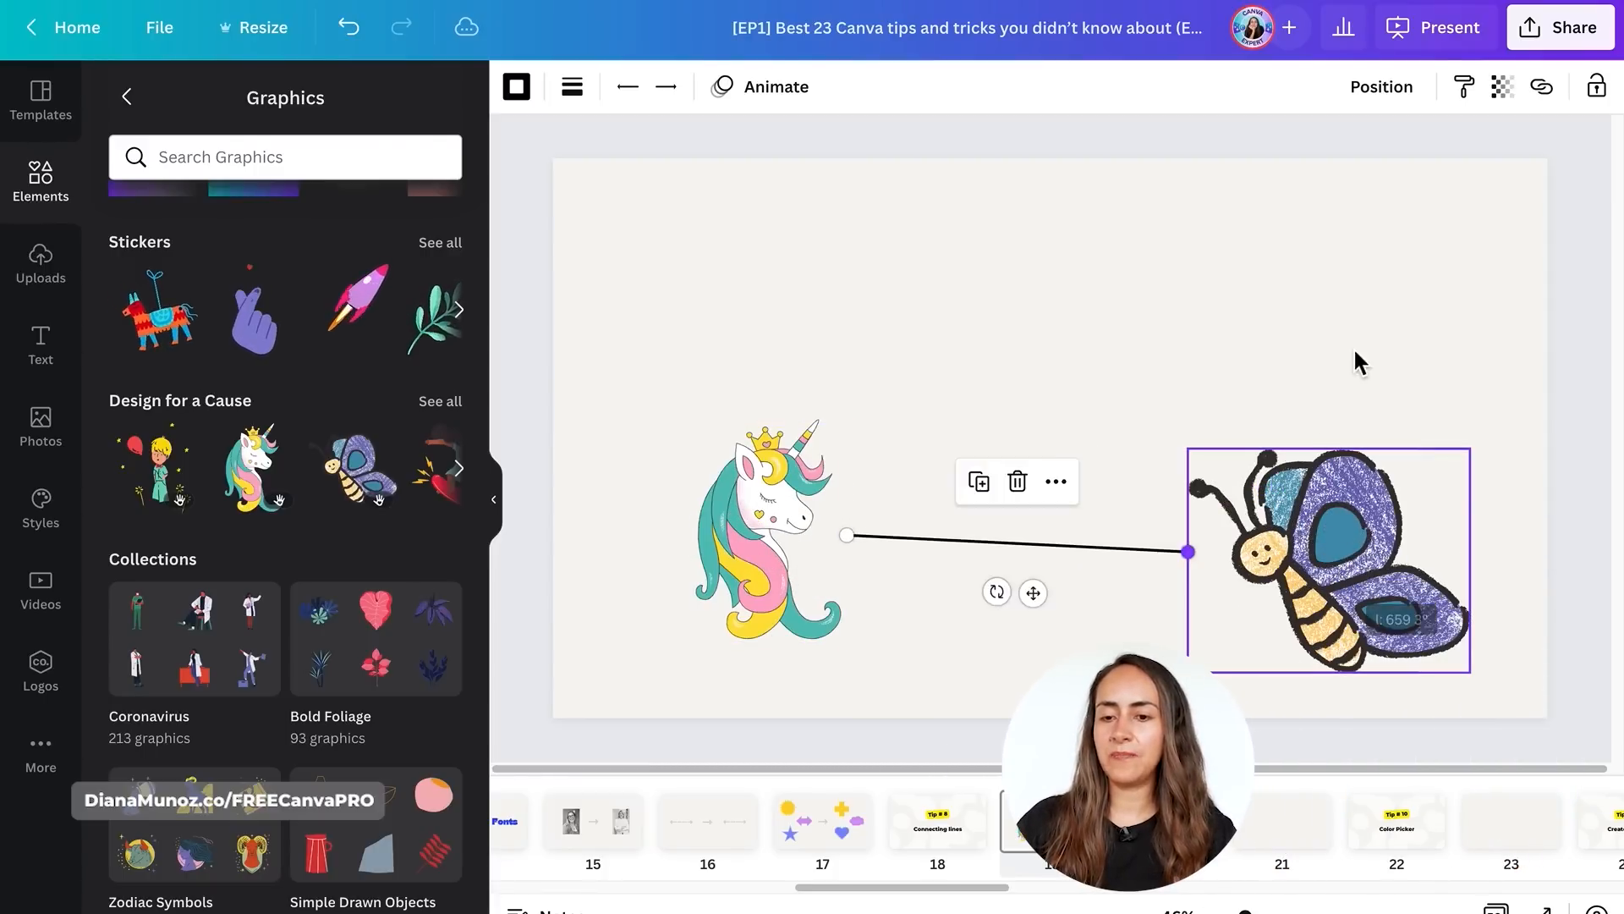
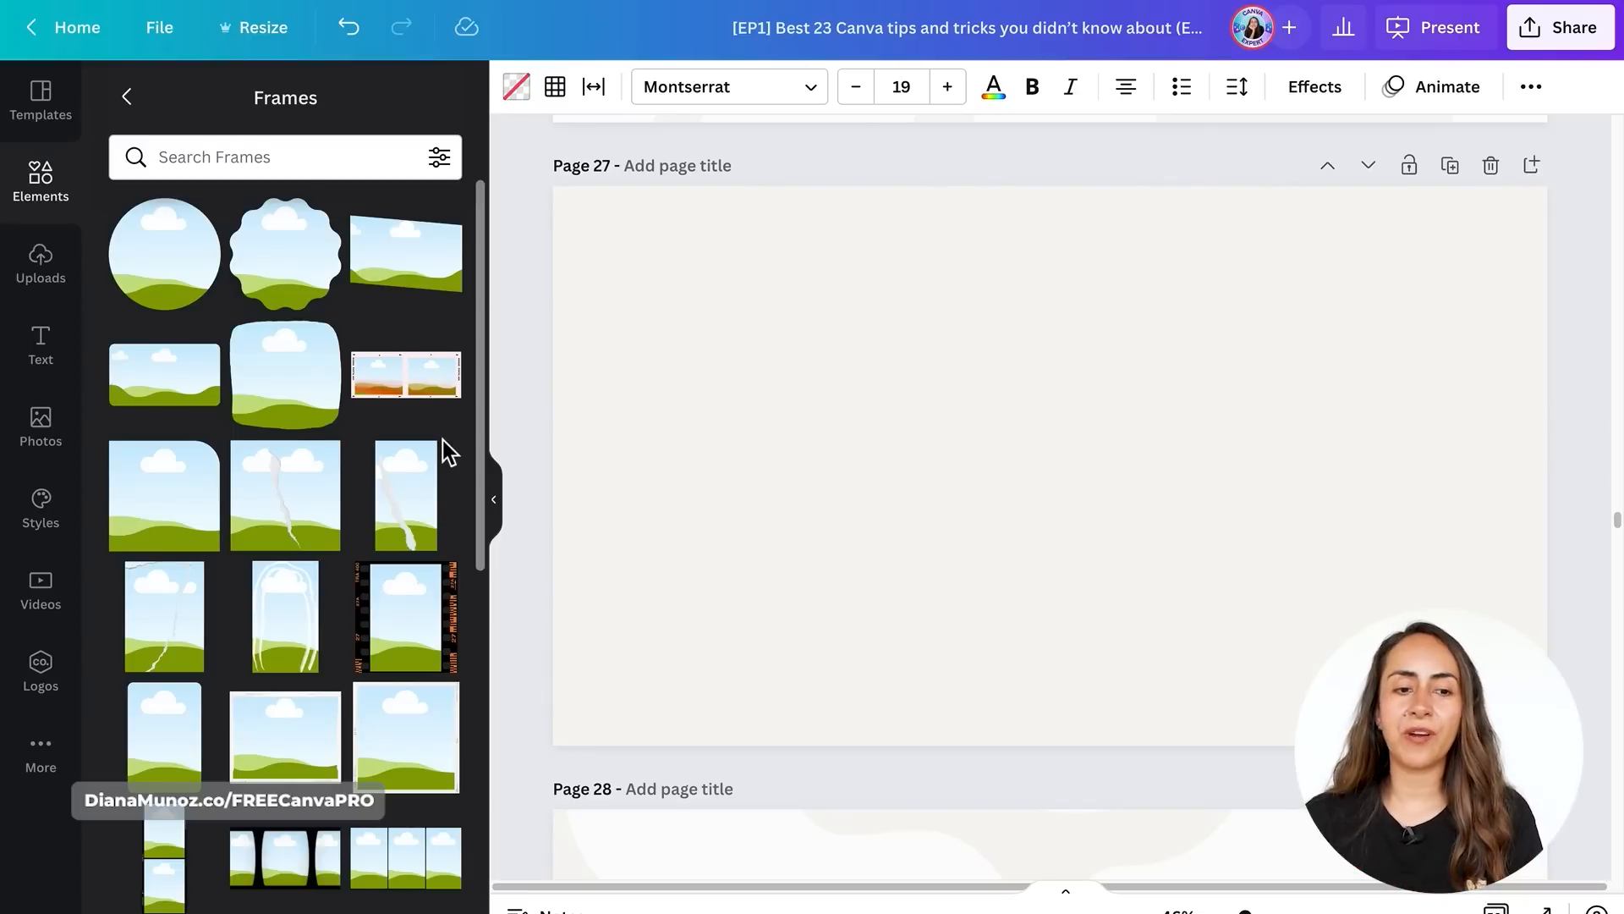
- Browse the available frames, search them for "blob" and look through the blob-shaped ones
scroll(448, 452, "down", 5)
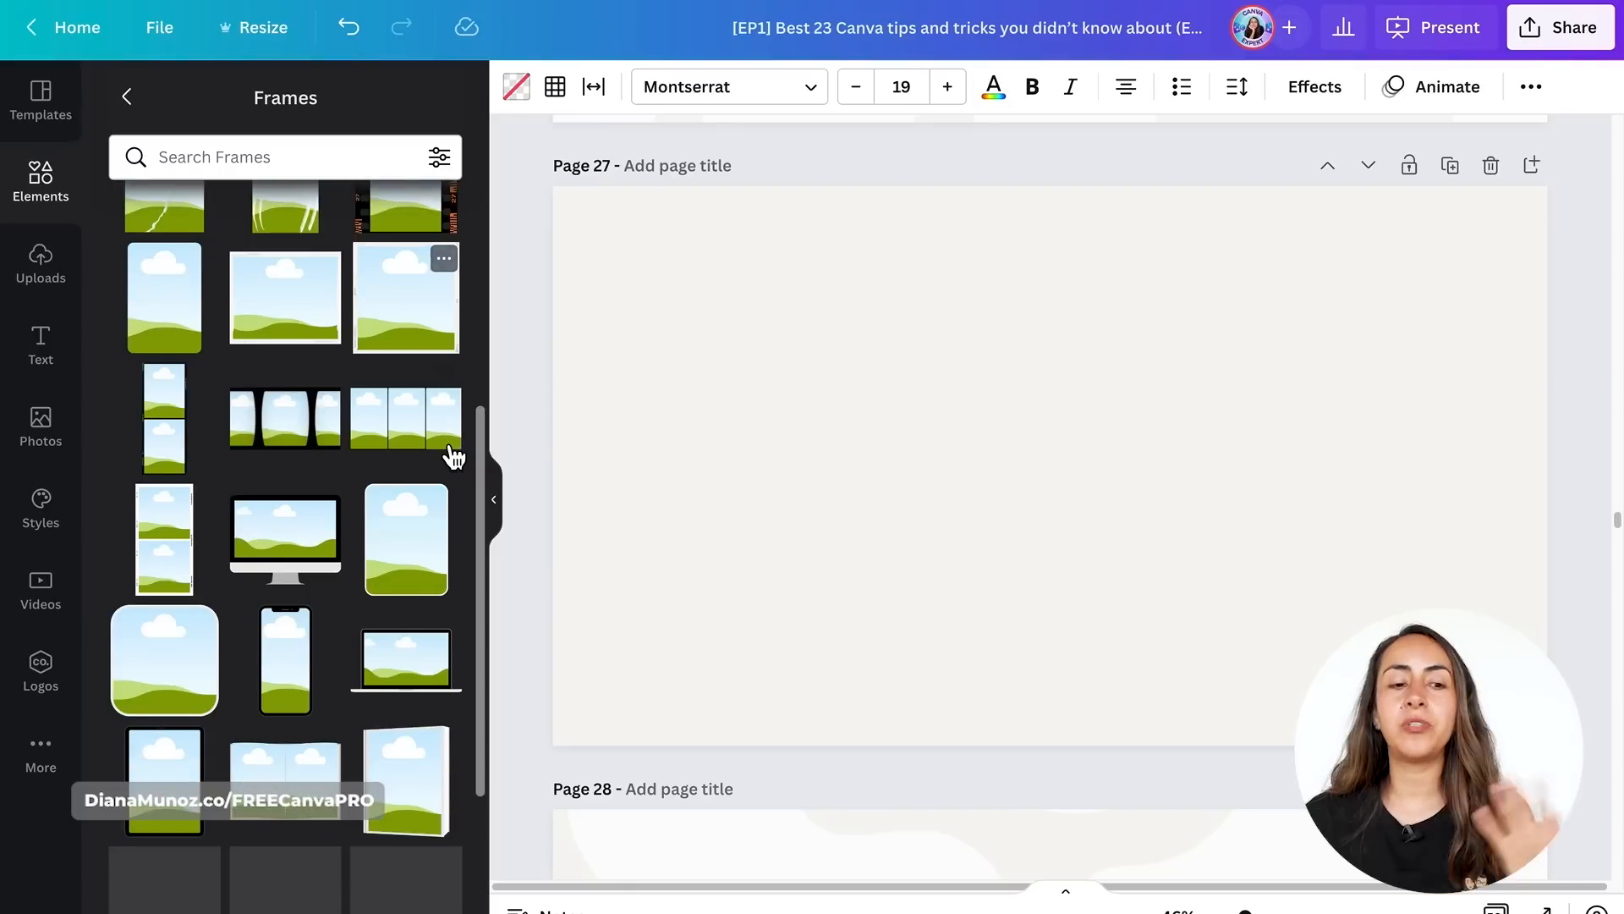
scroll(455, 457, "down", 1)
scroll(455, 461, "down", 15)
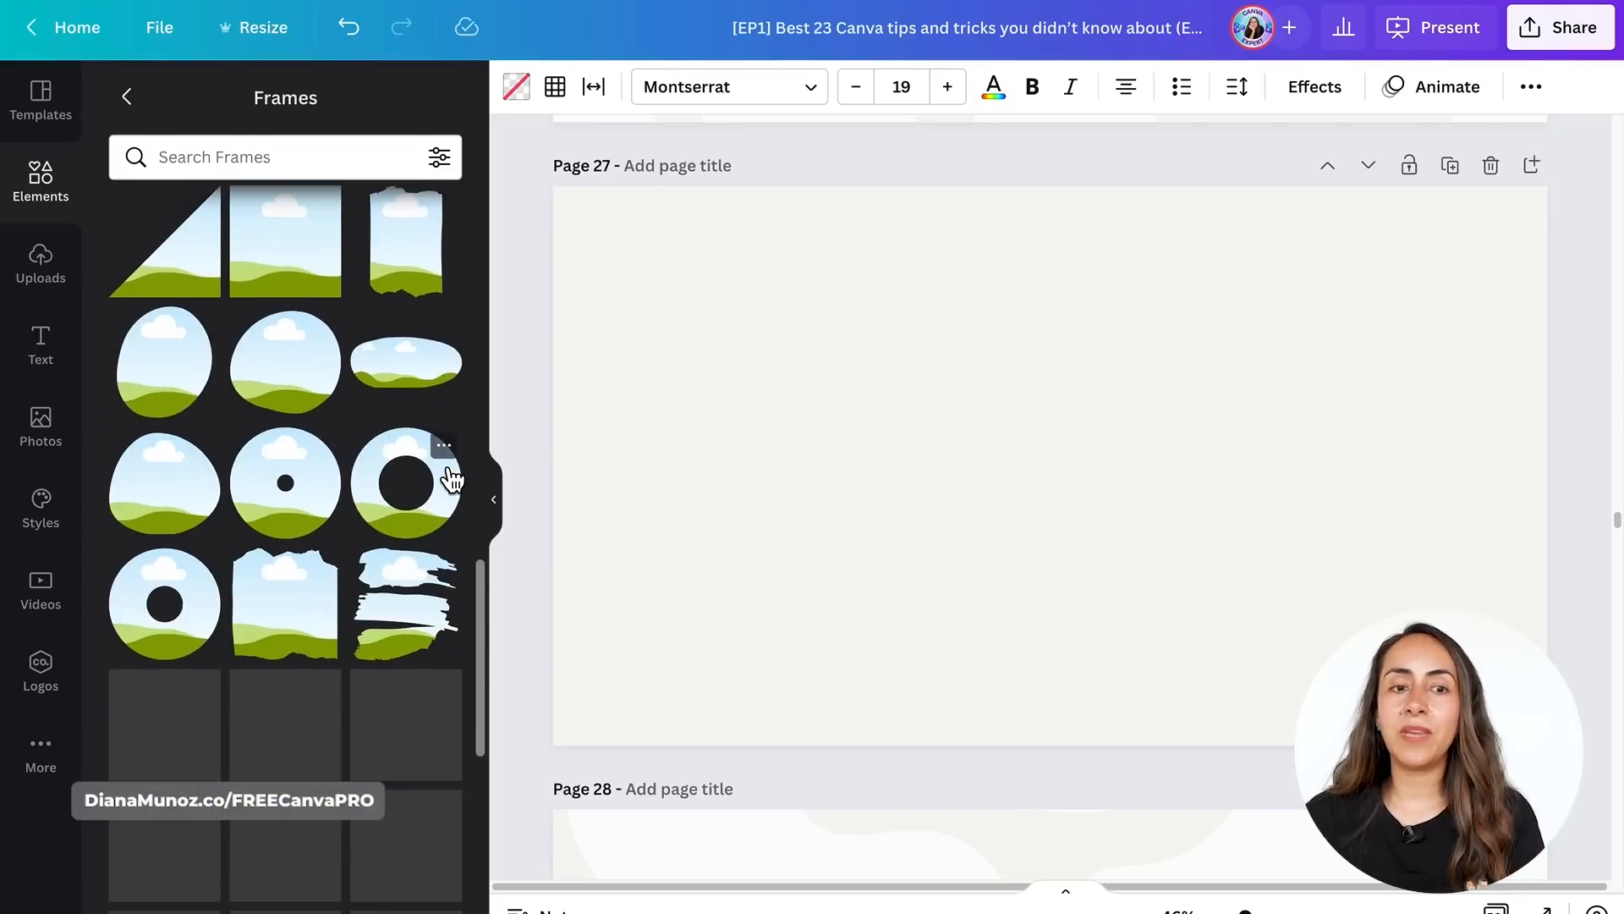
scroll(446, 472, "down", 3)
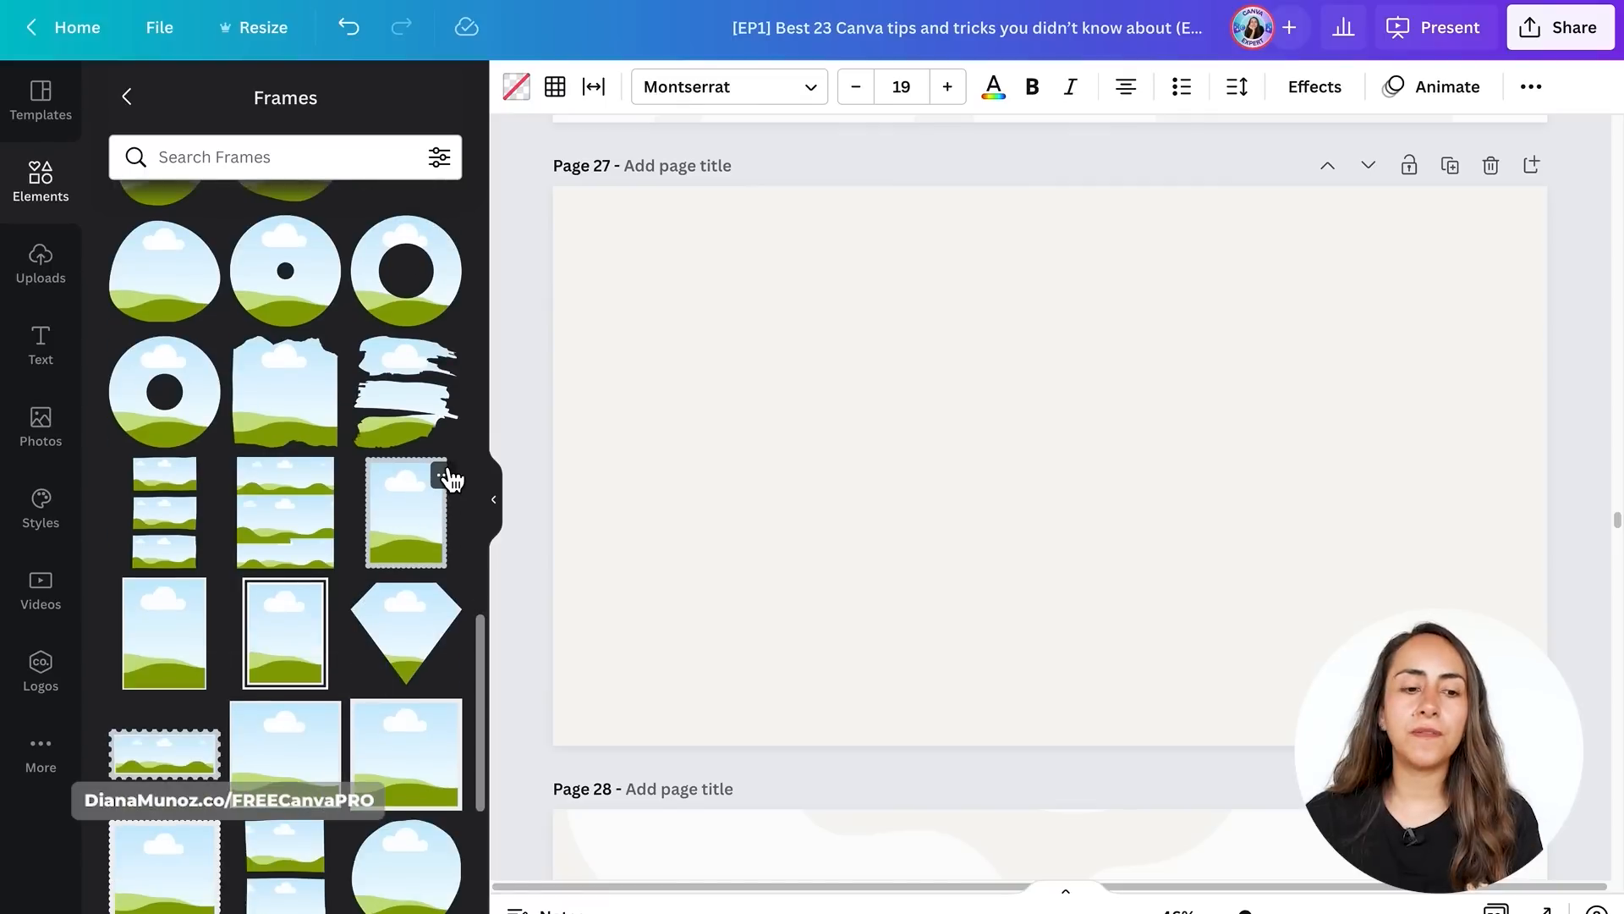
left_click(326, 159)
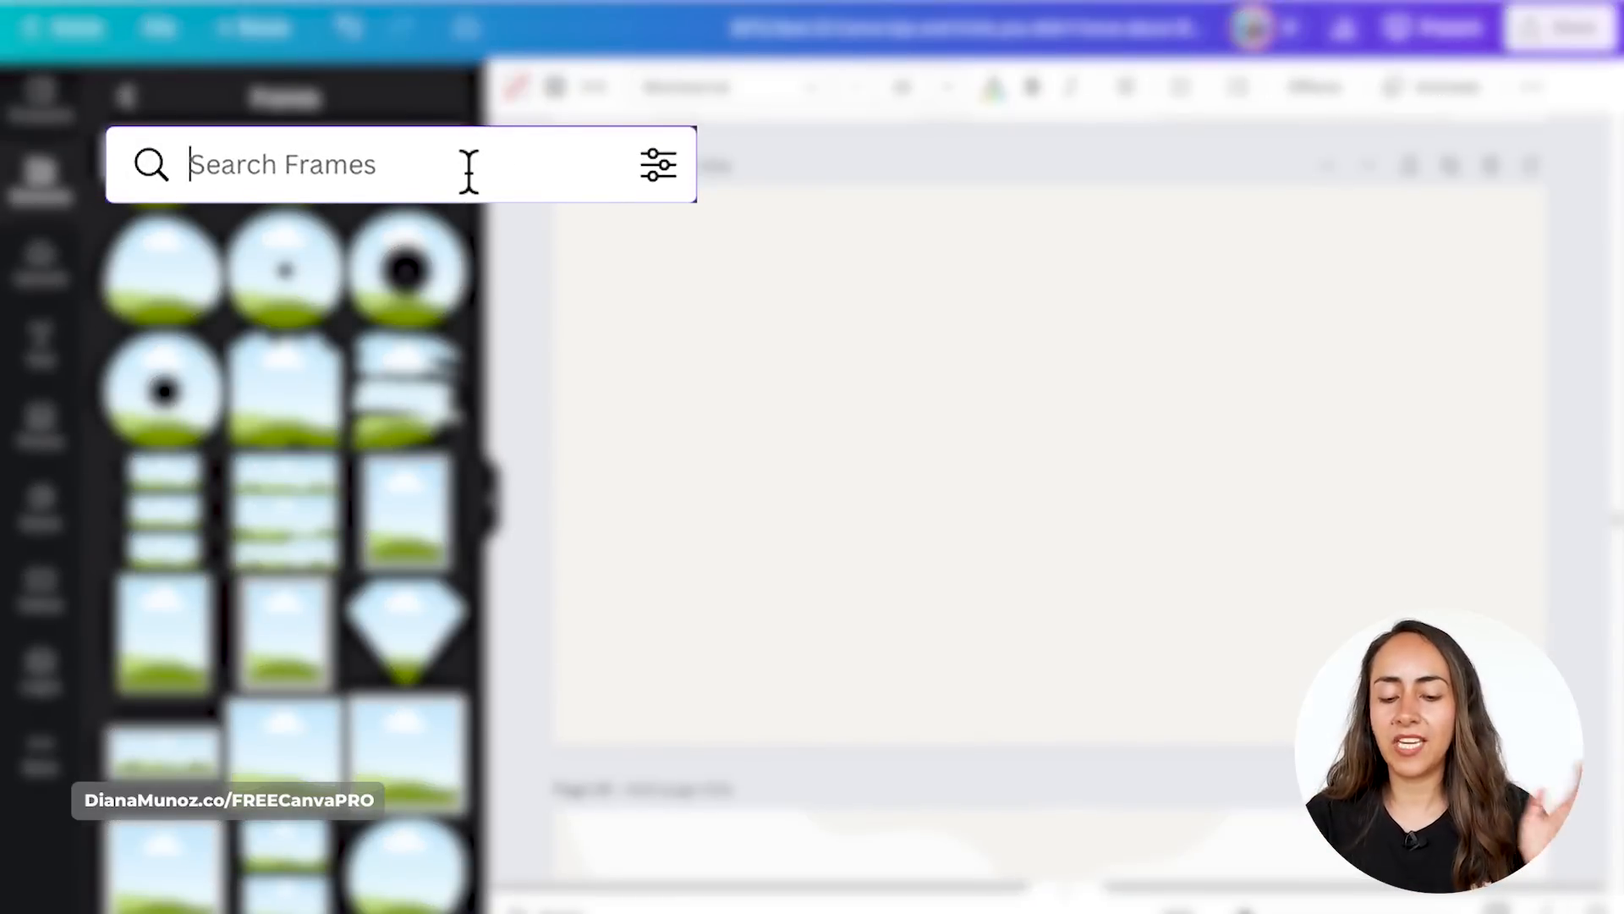
type("blob")
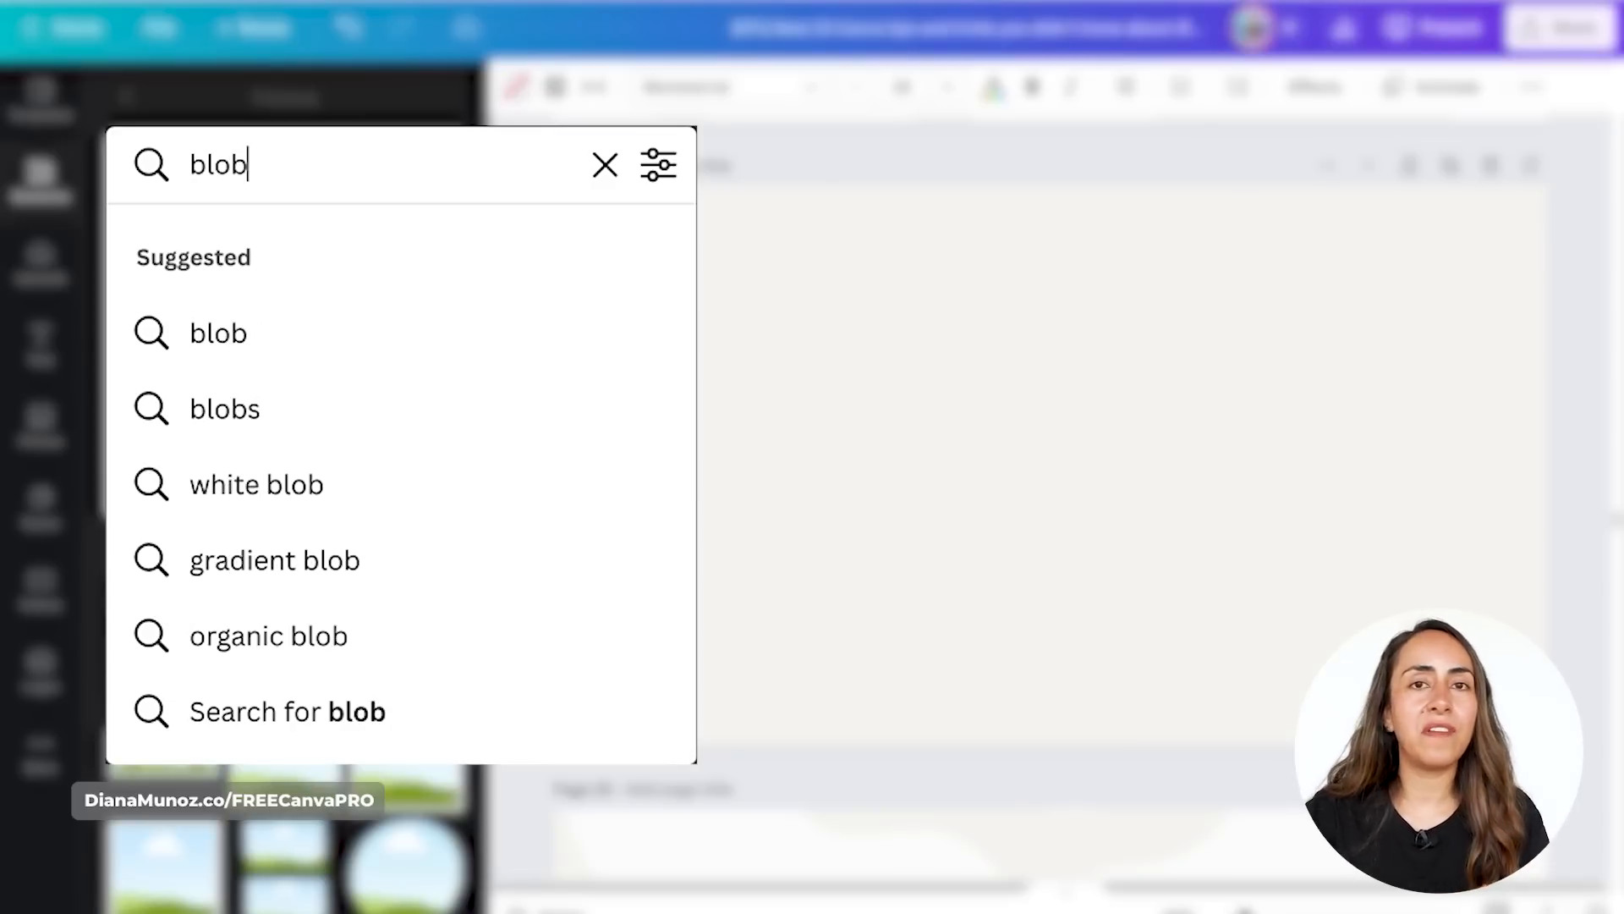
key("Return")
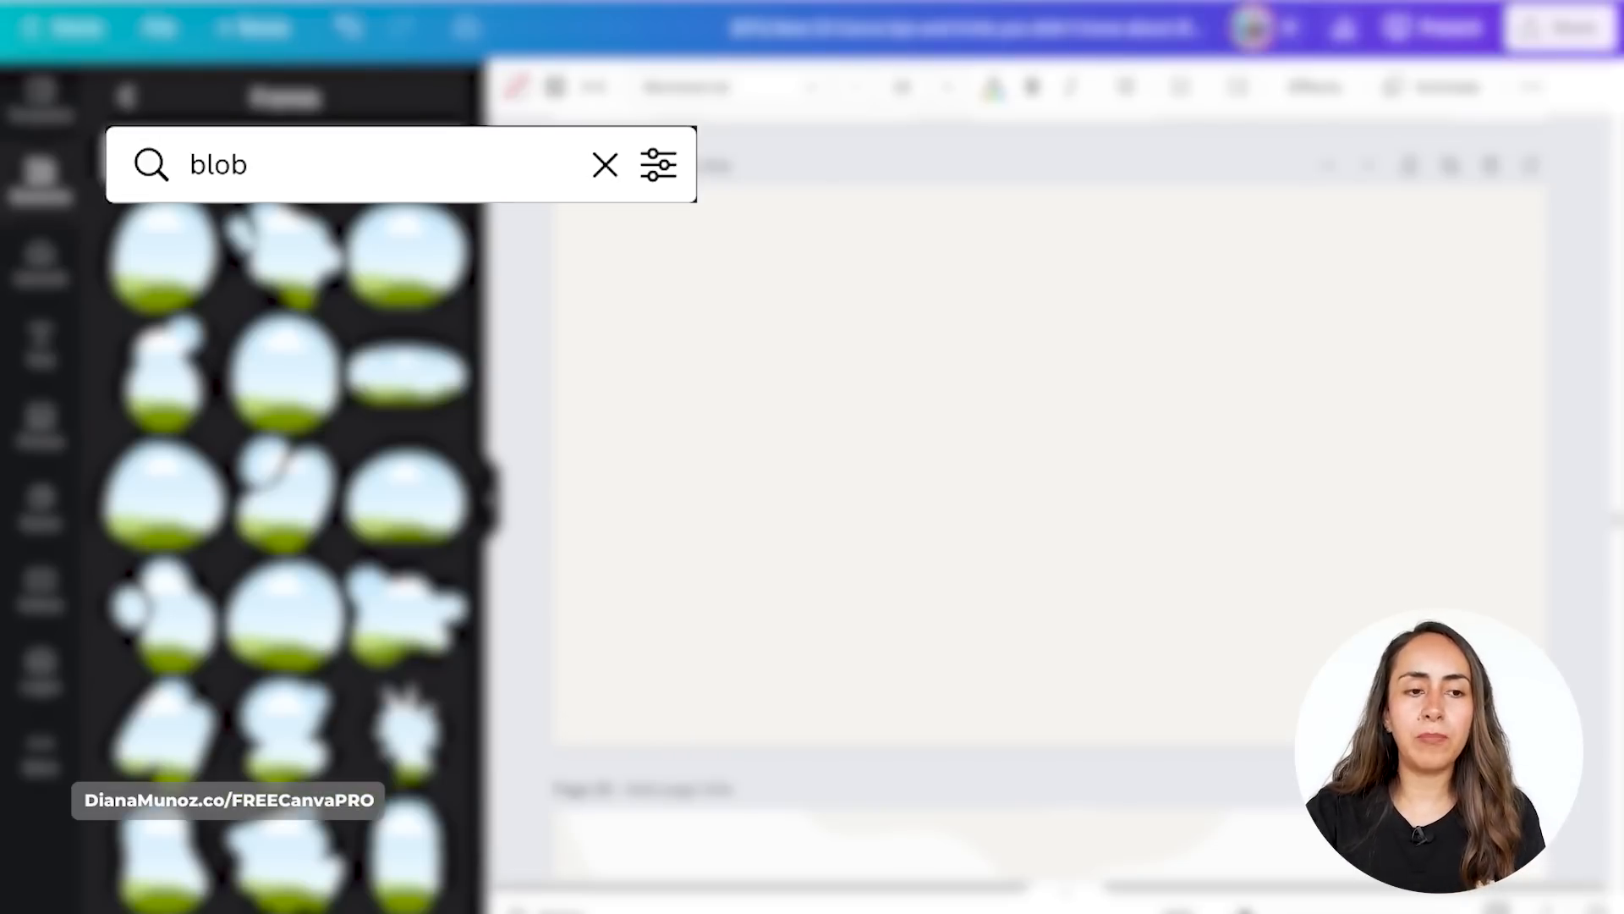
scroll(369, 562, "down", 8)
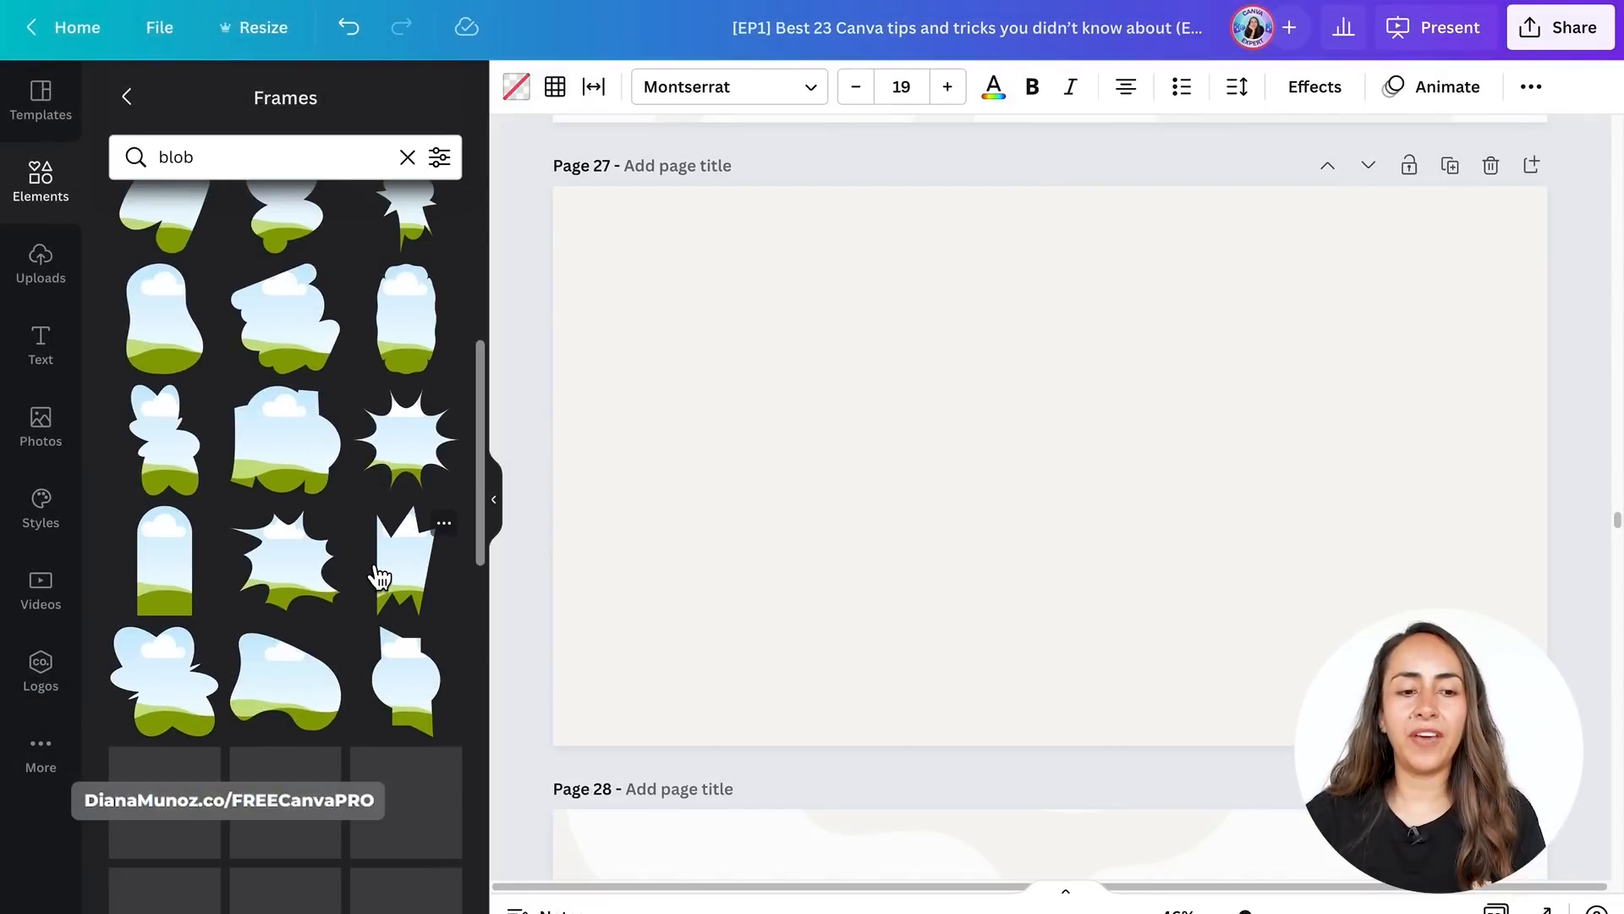
scroll(378, 578, "down", 10)
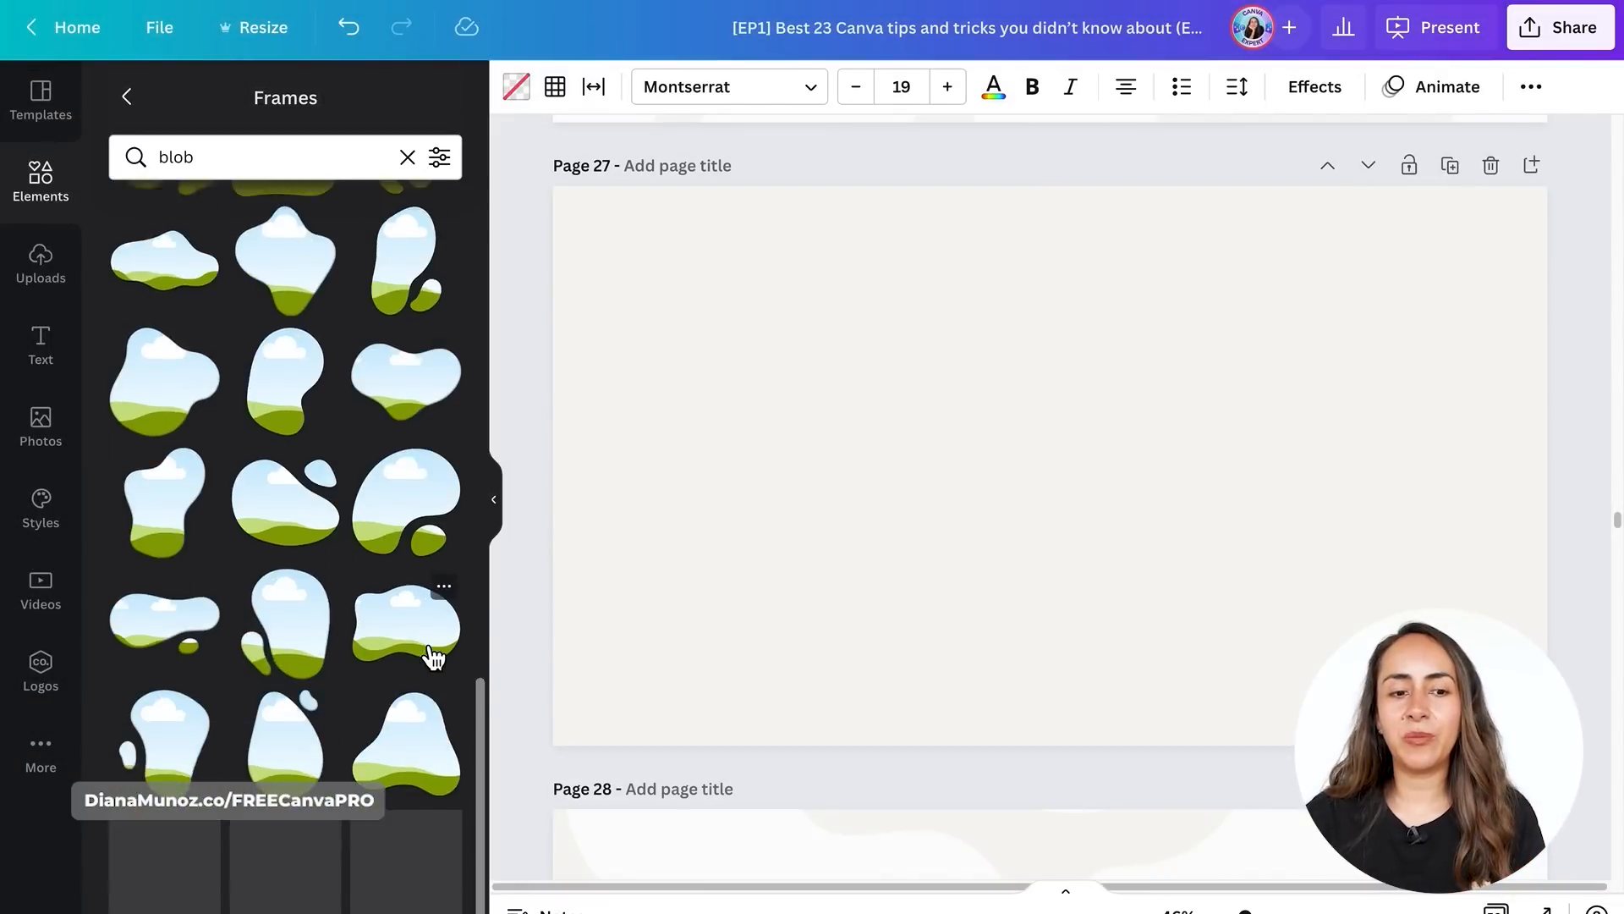
- Search the frames for "computer" and look through the device and window frames
left_click_drag(161, 157, 191, 161)
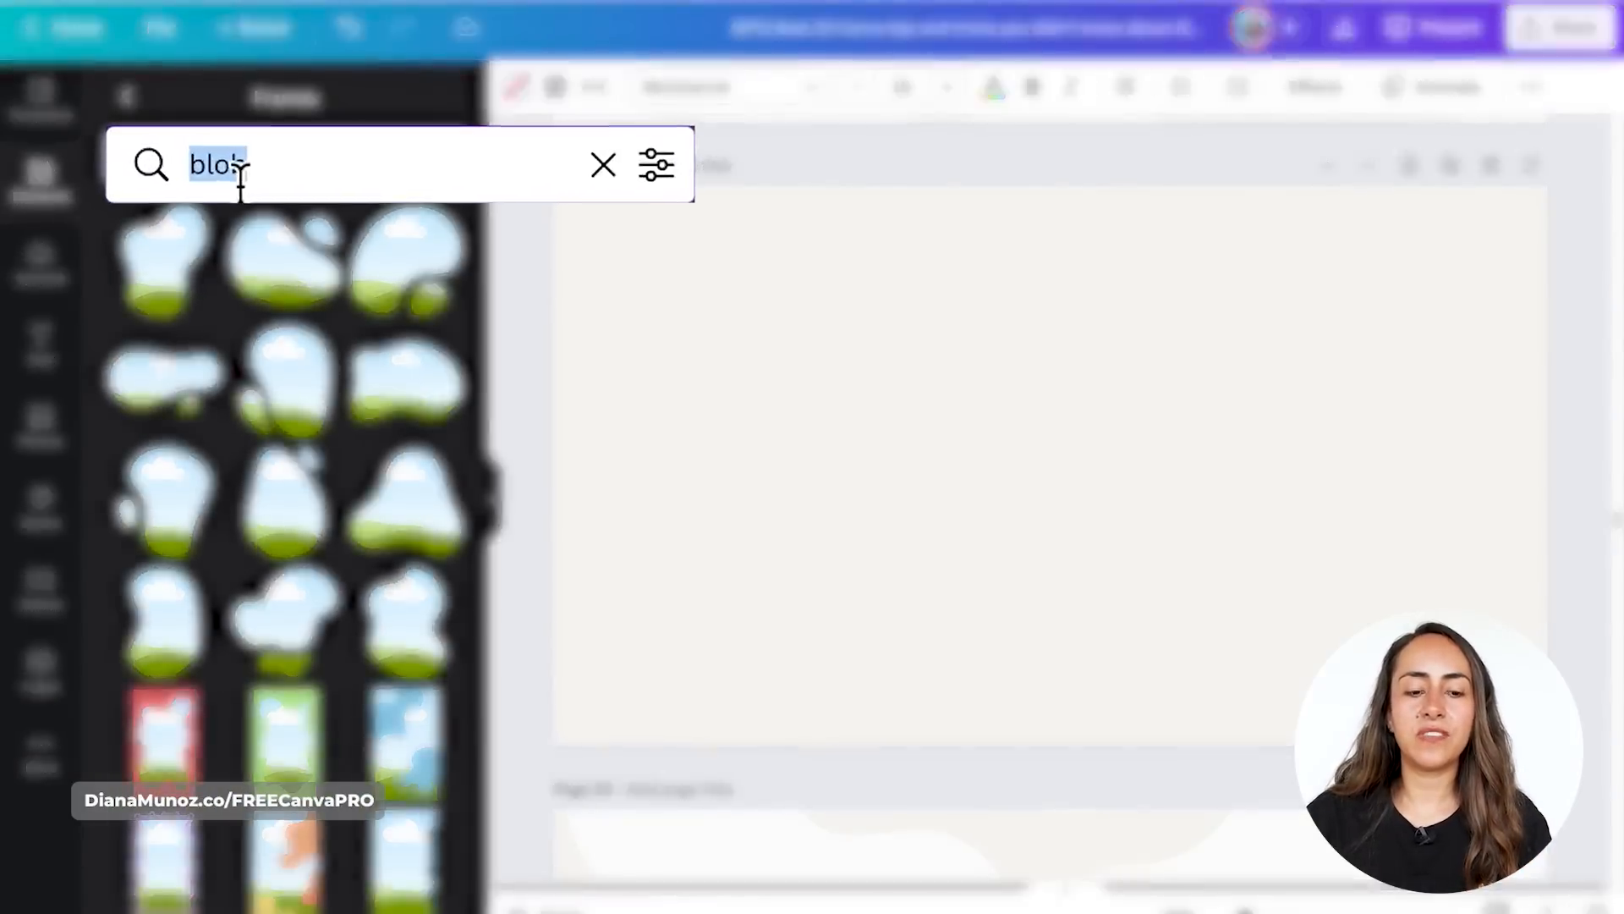
type("computer")
key("Return")
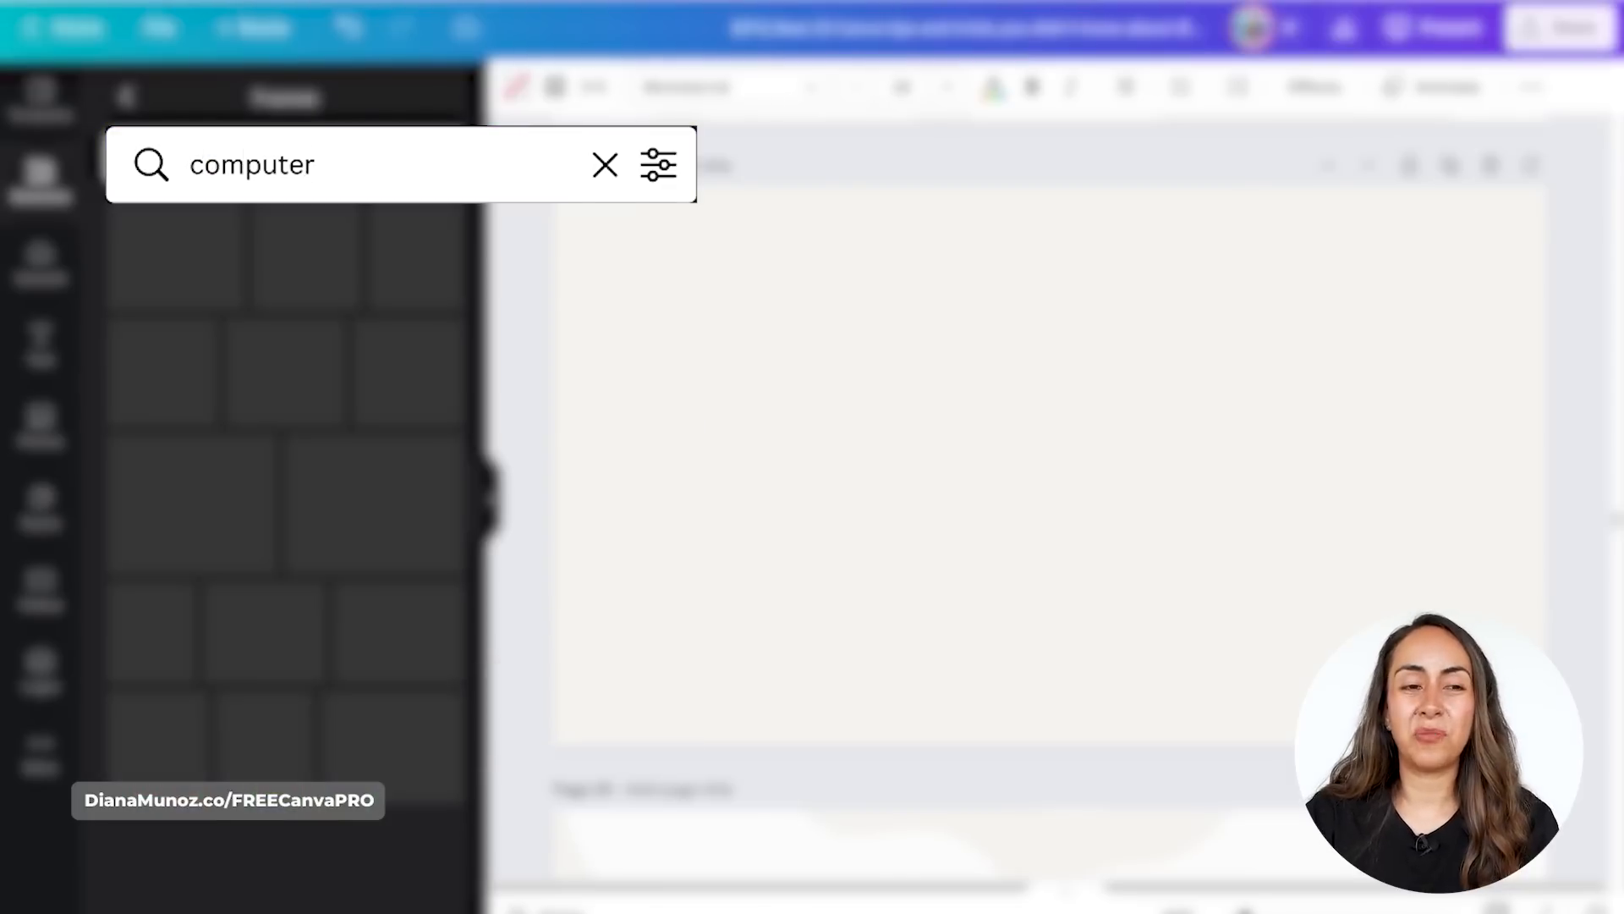
scroll(446, 546, "down", 5)
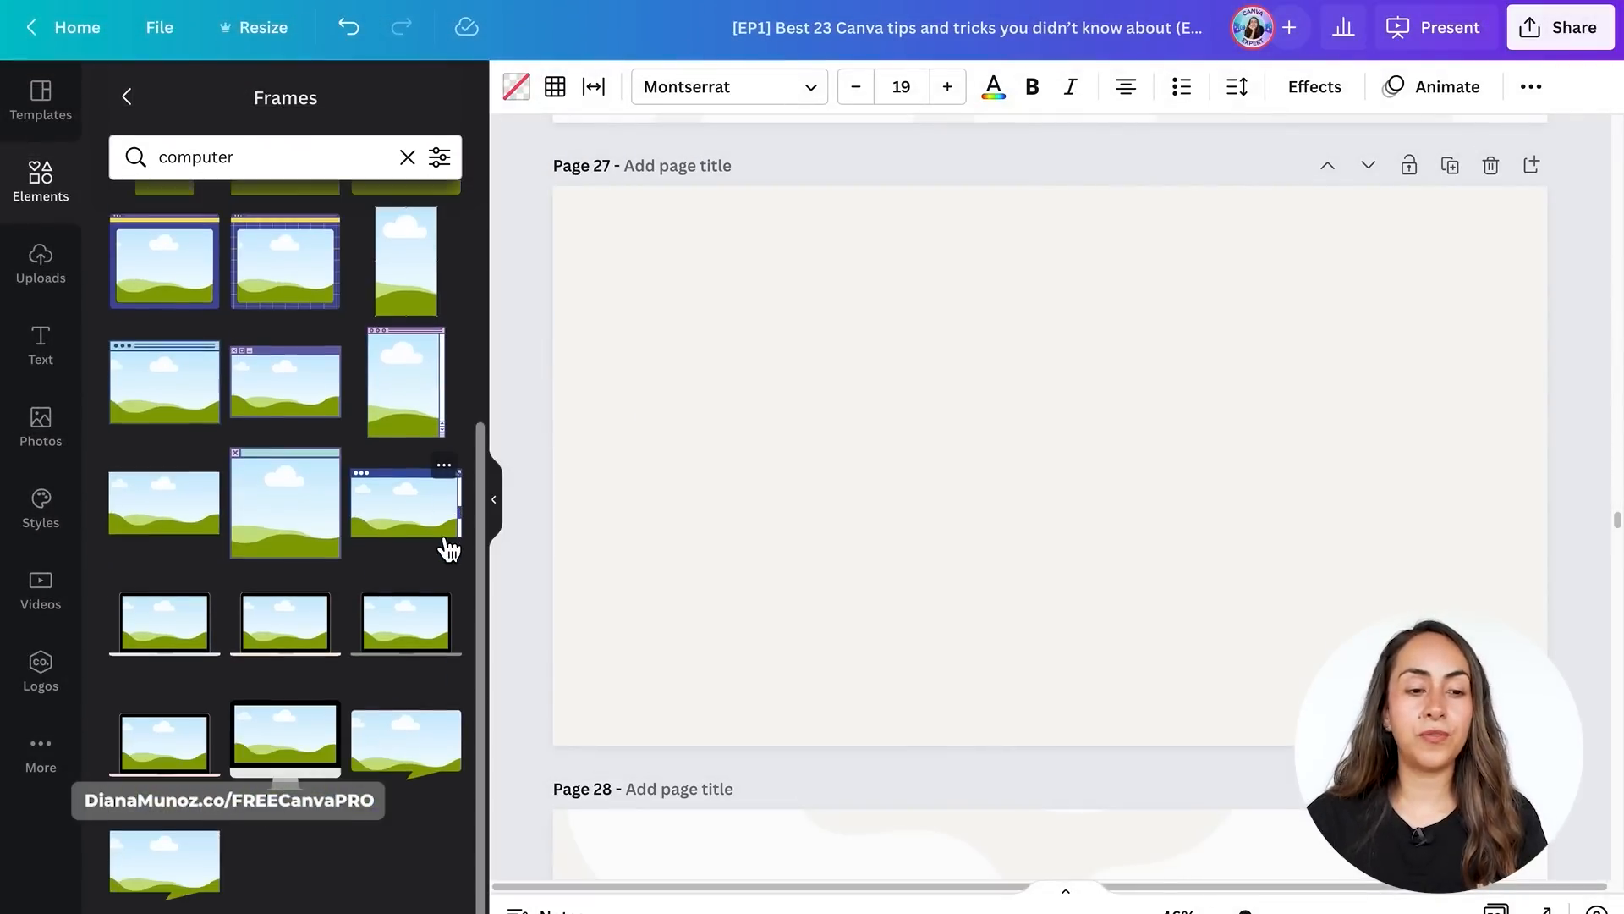
scroll(427, 525, "up", 5)
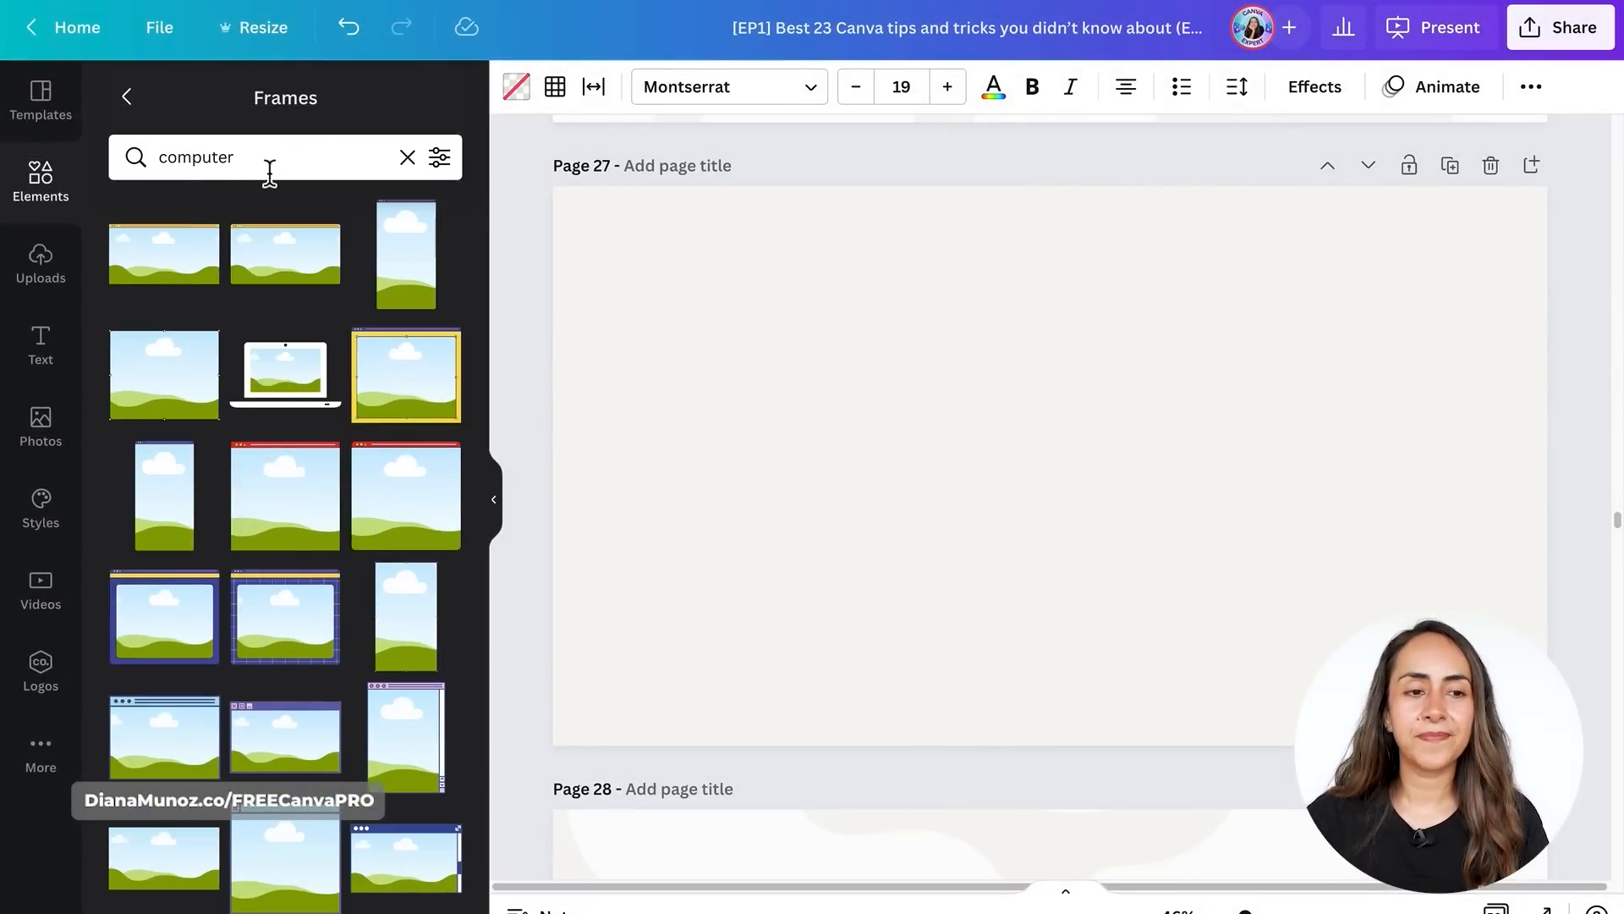
- Search the frames for "phone" and for "browser"
double_click(209, 169)
type("phone")
key("Return")
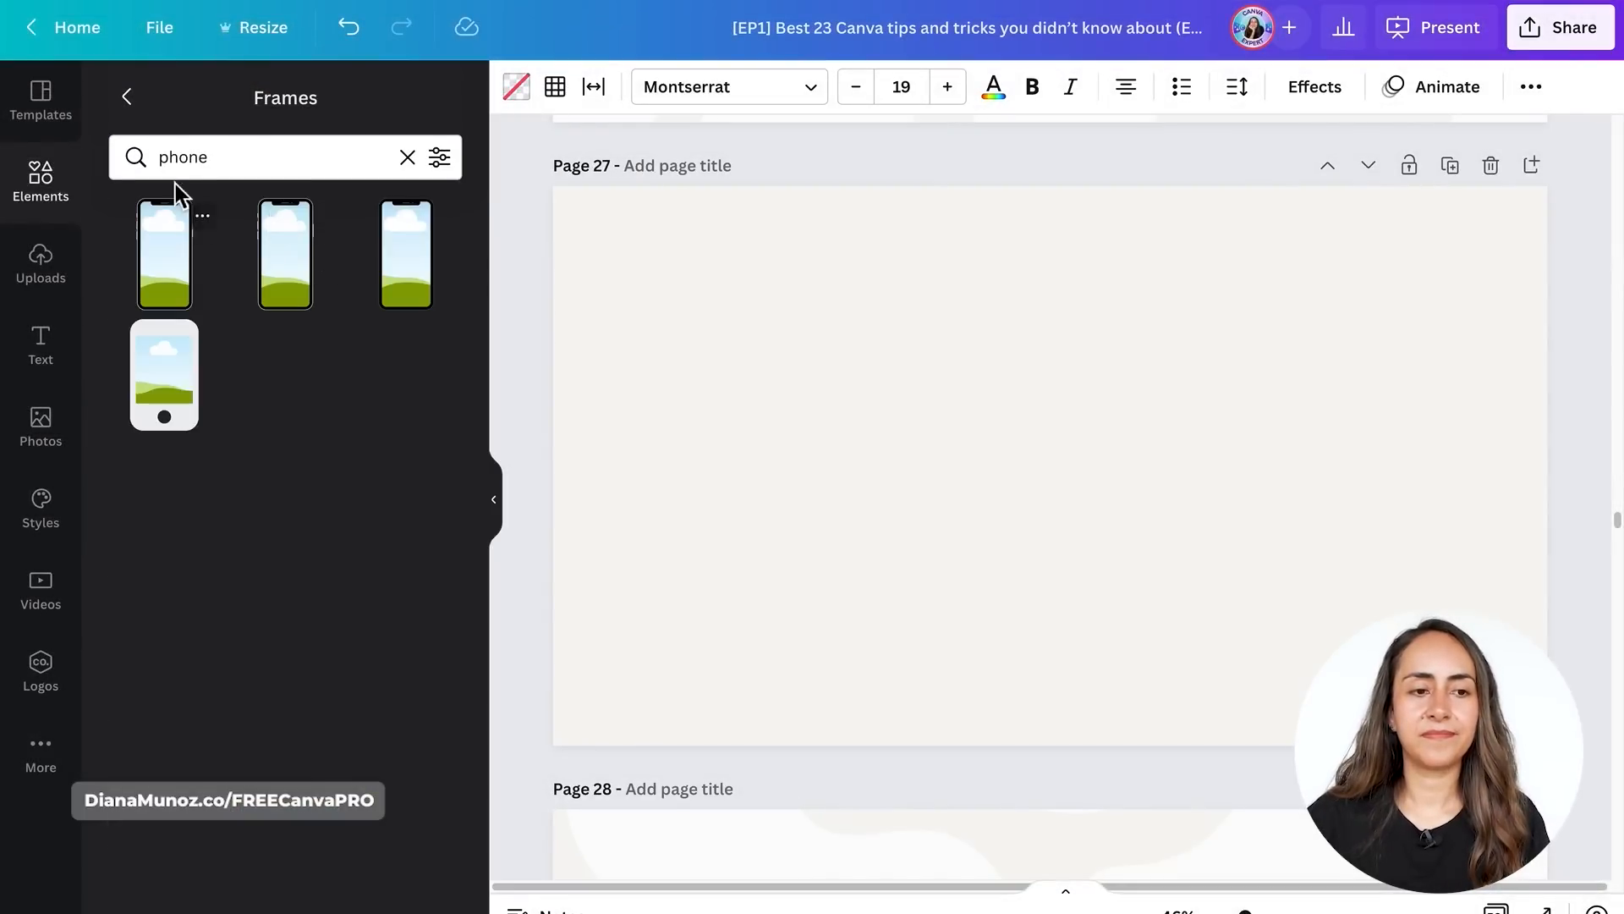
left_click(175, 157)
double_click(182, 158)
type("brow")
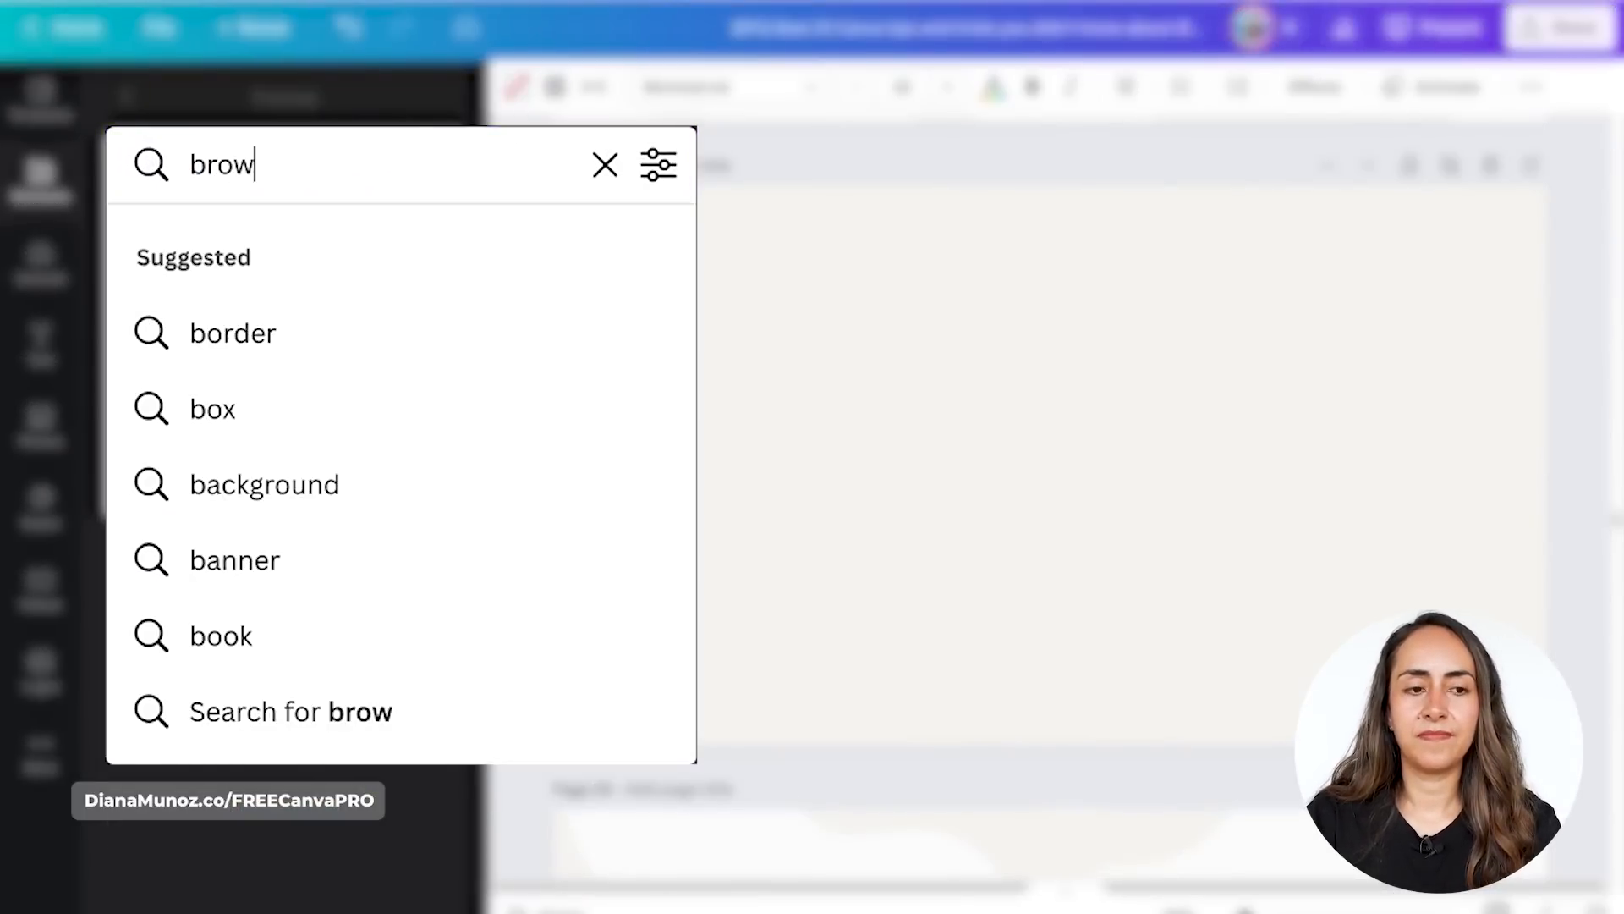
type("ser")
key("Return")
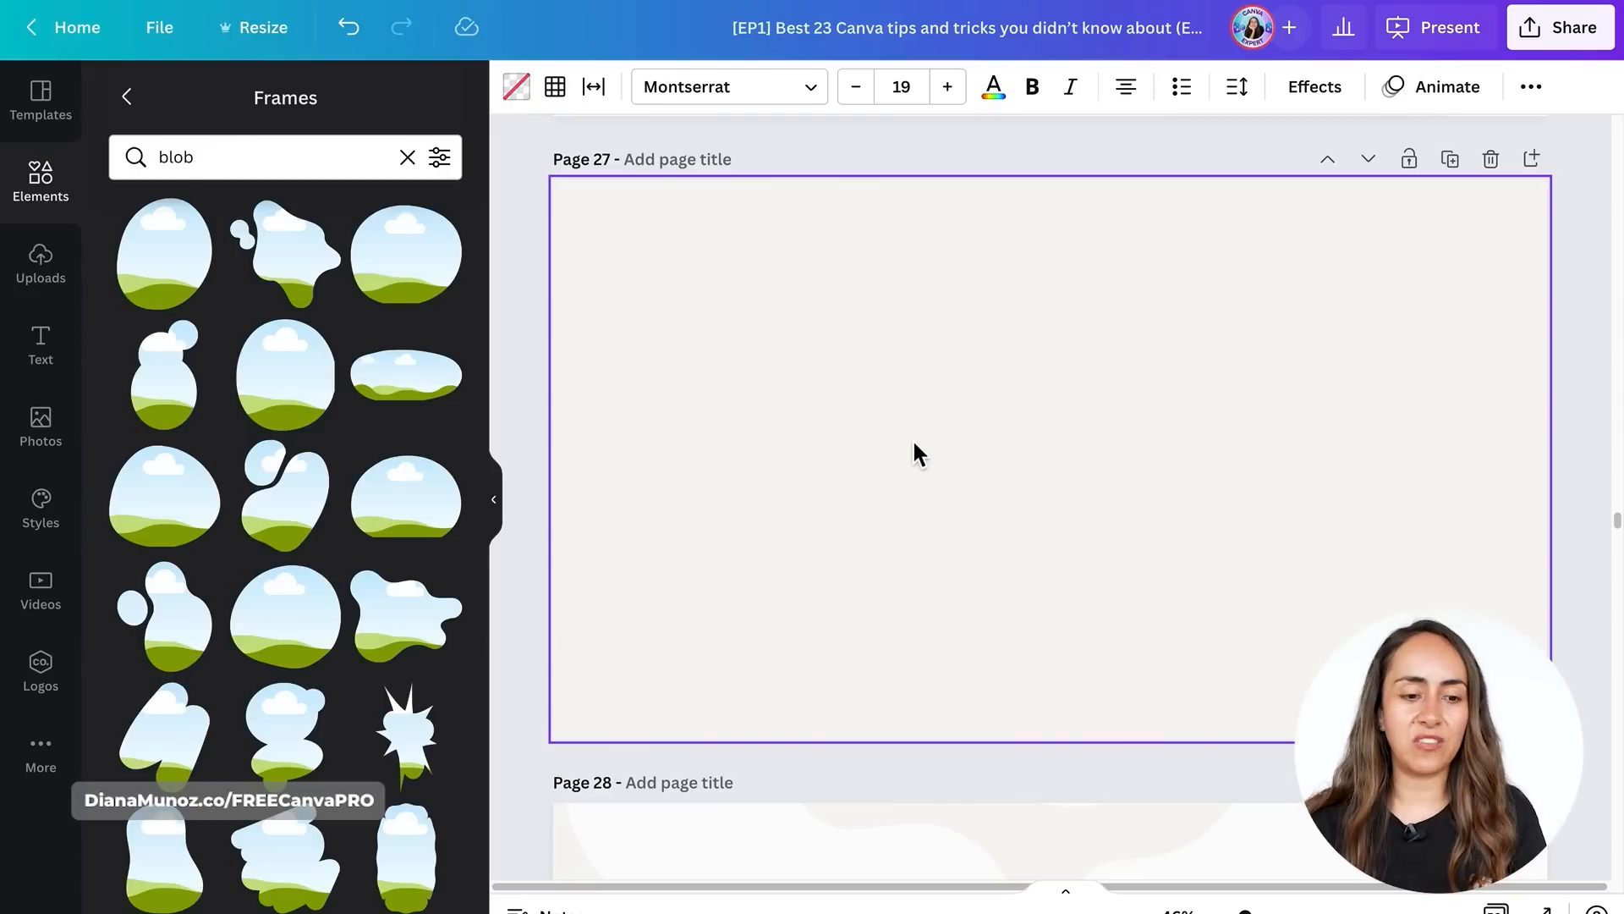
- Add the blob frame with two small side bubbles to page 27 and fill it with the dark blue Trending photo
left_click(325, 290)
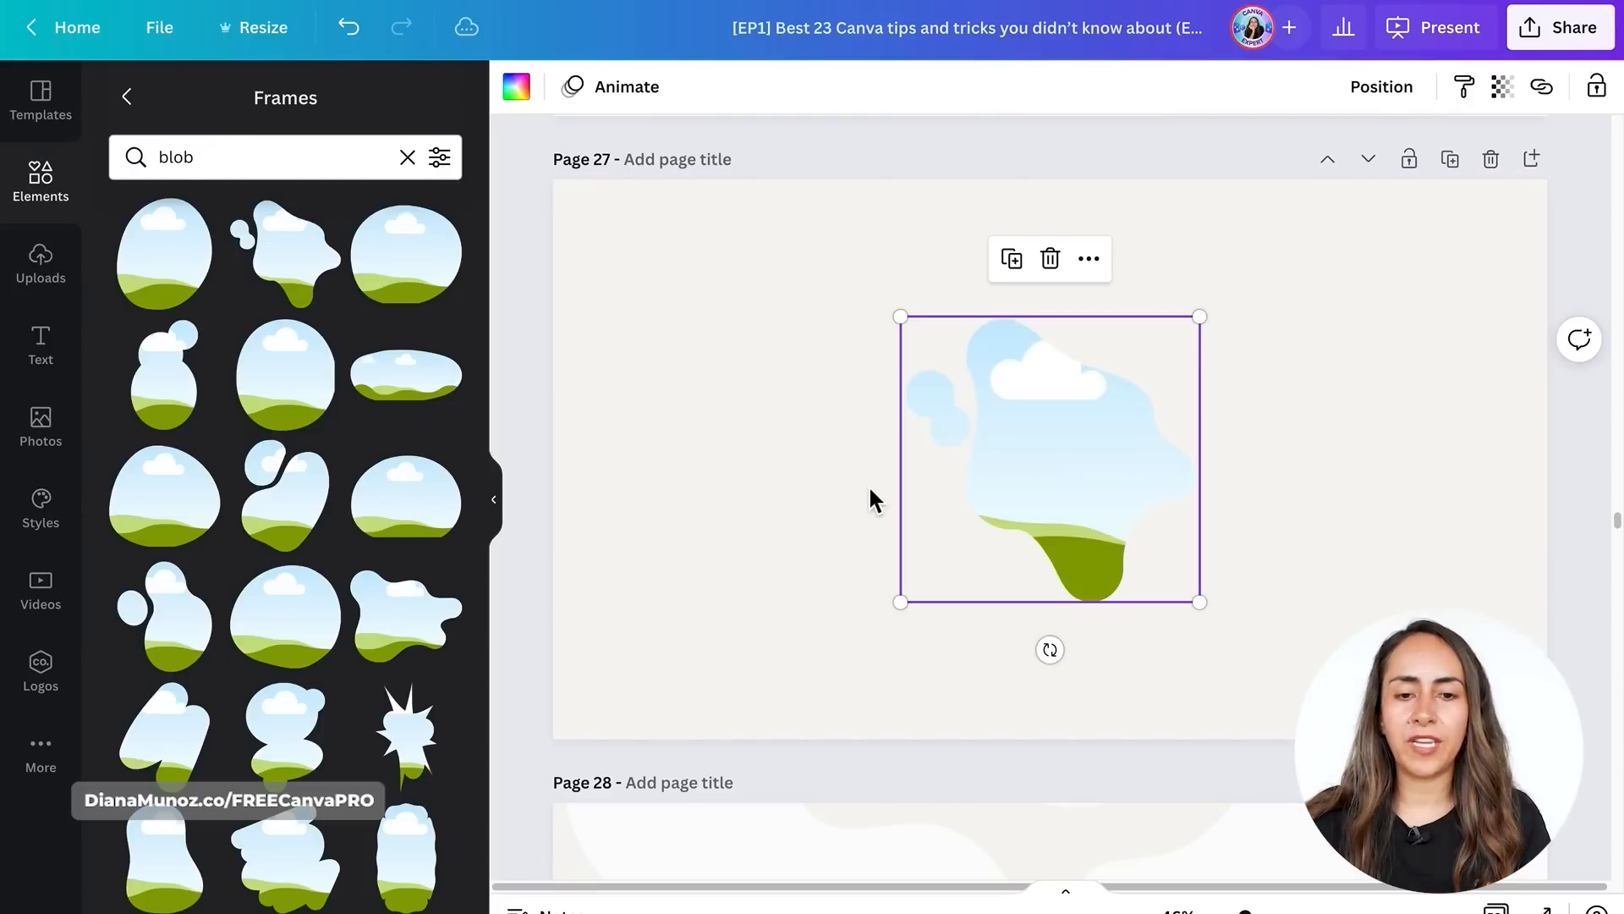
left_click(71, 442)
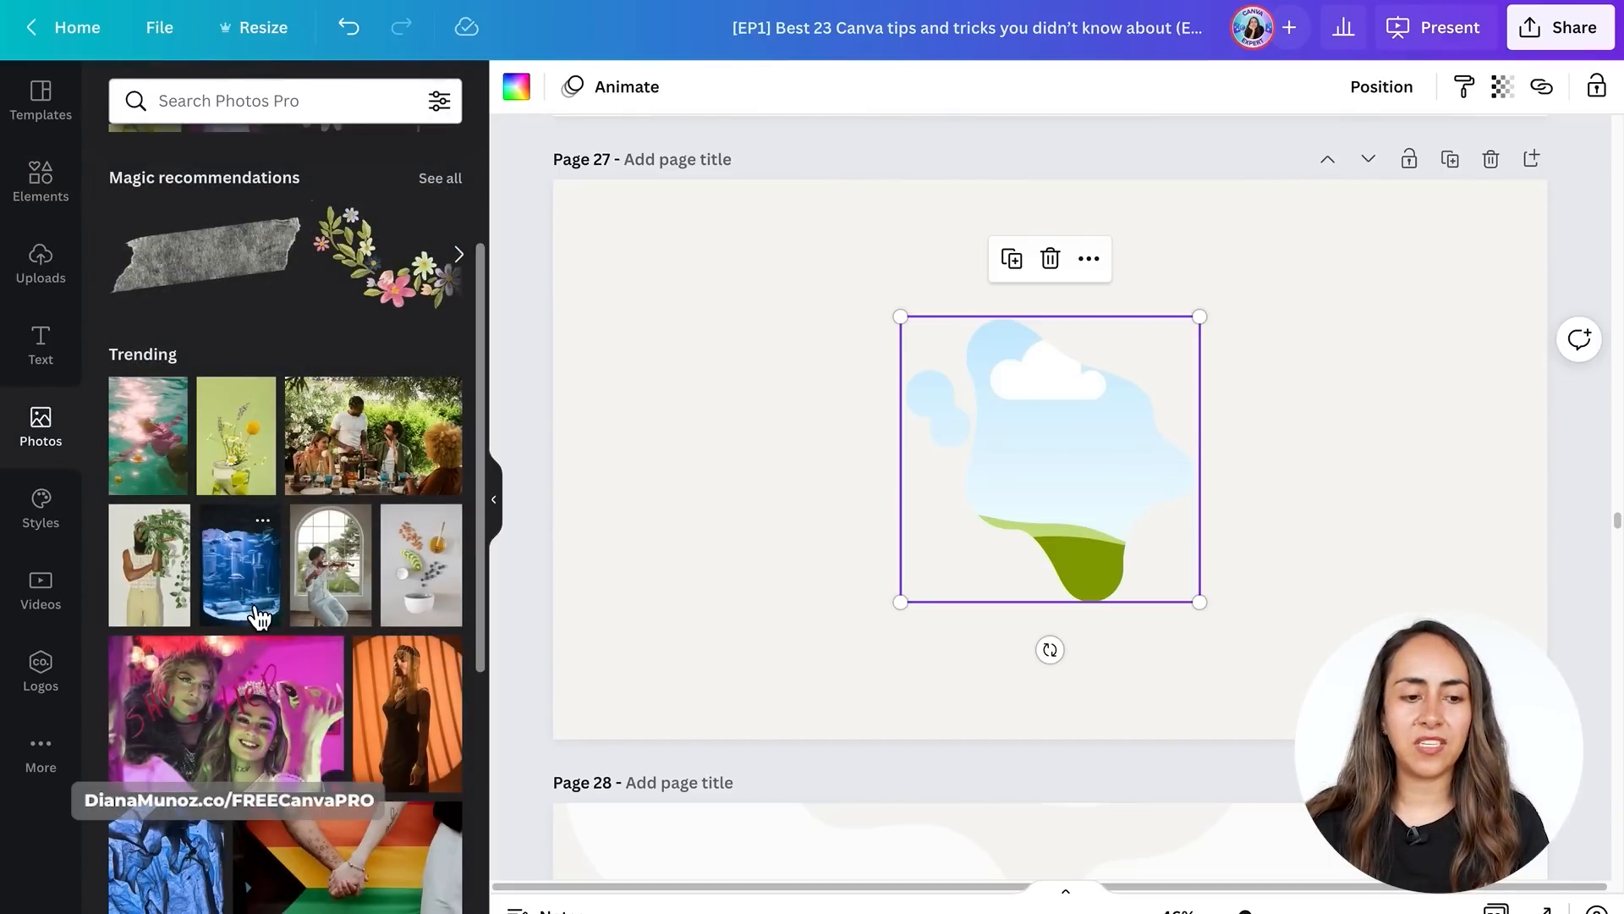
left_click_drag(257, 612, 1066, 474)
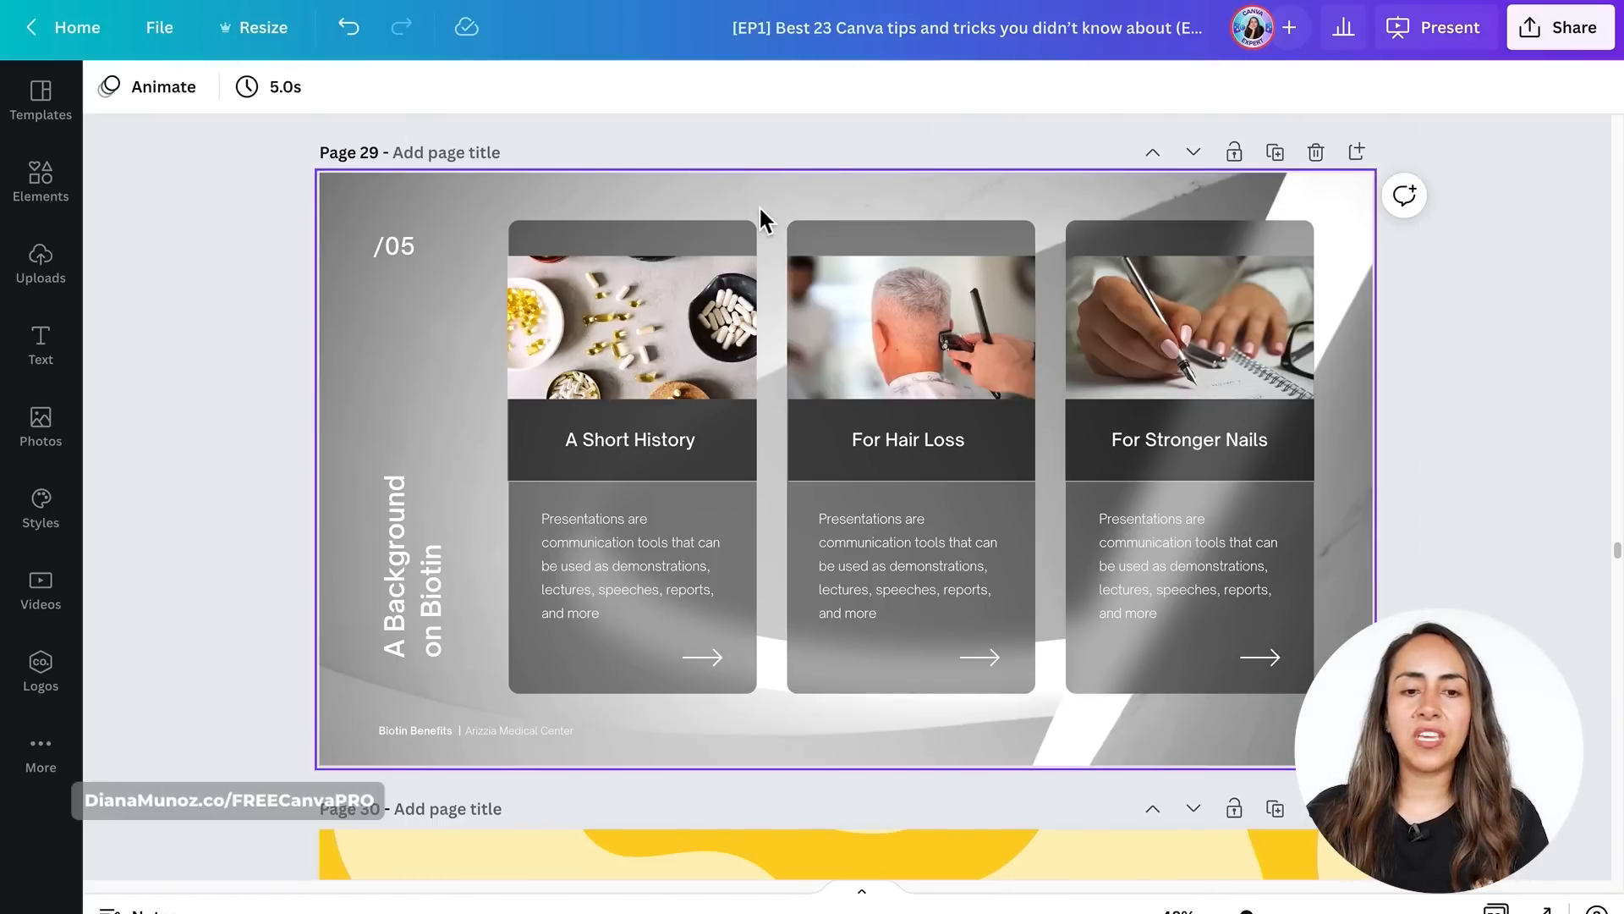
- Select all elements of the "A Short History" card on page 29 and download only that selection as a PNG
left_click_drag(714, 420, 511, 673)
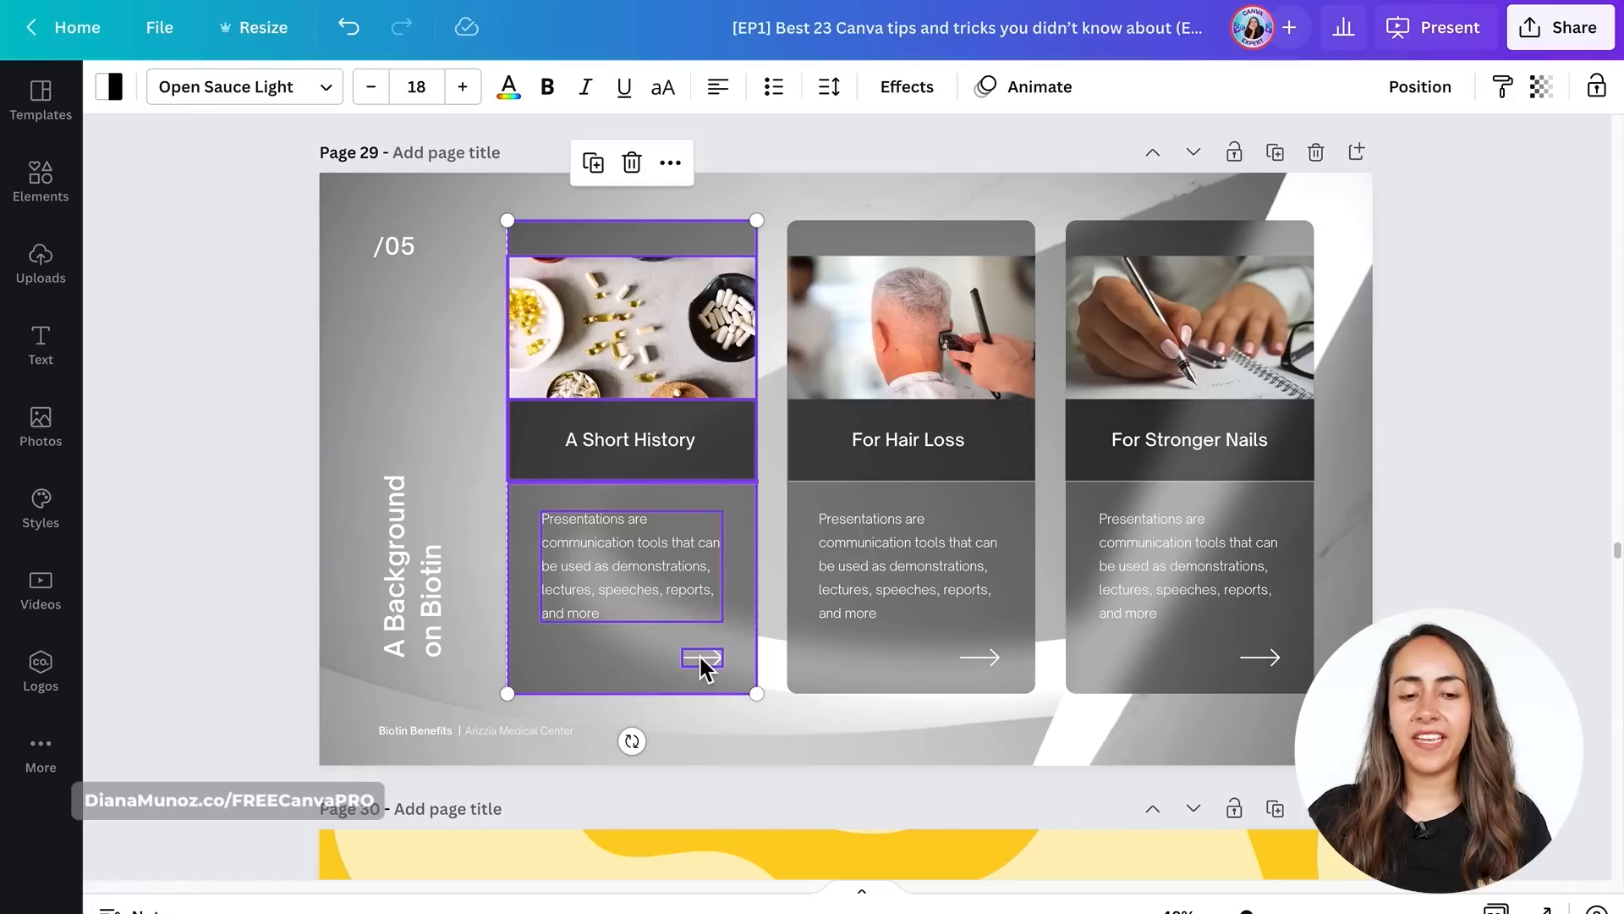
right_click(715, 453)
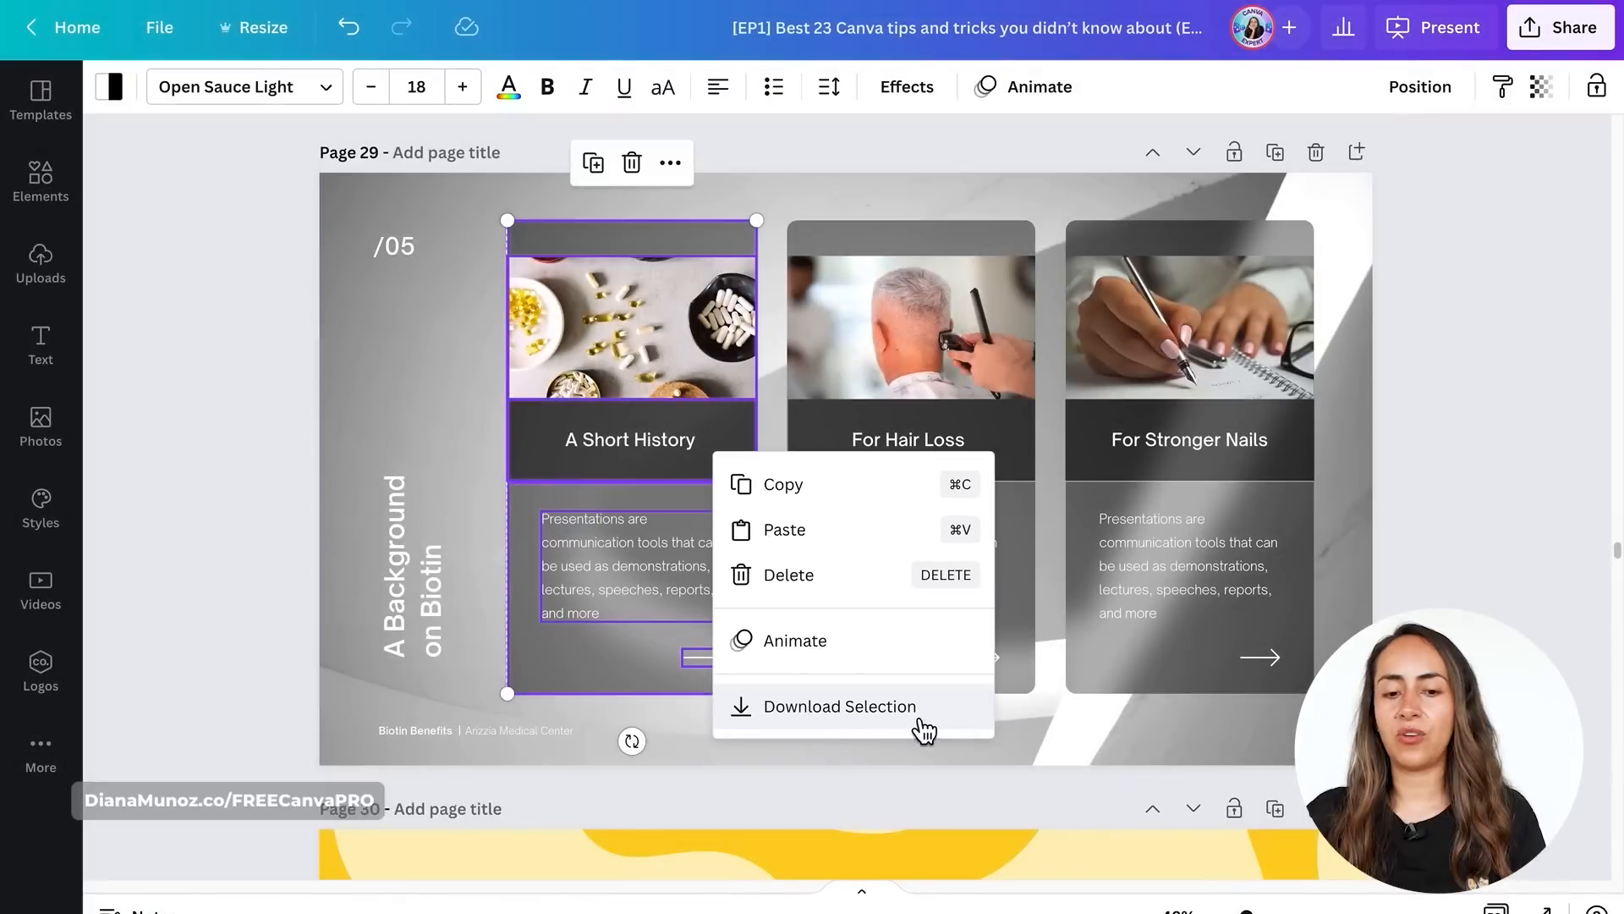
left_click(885, 734)
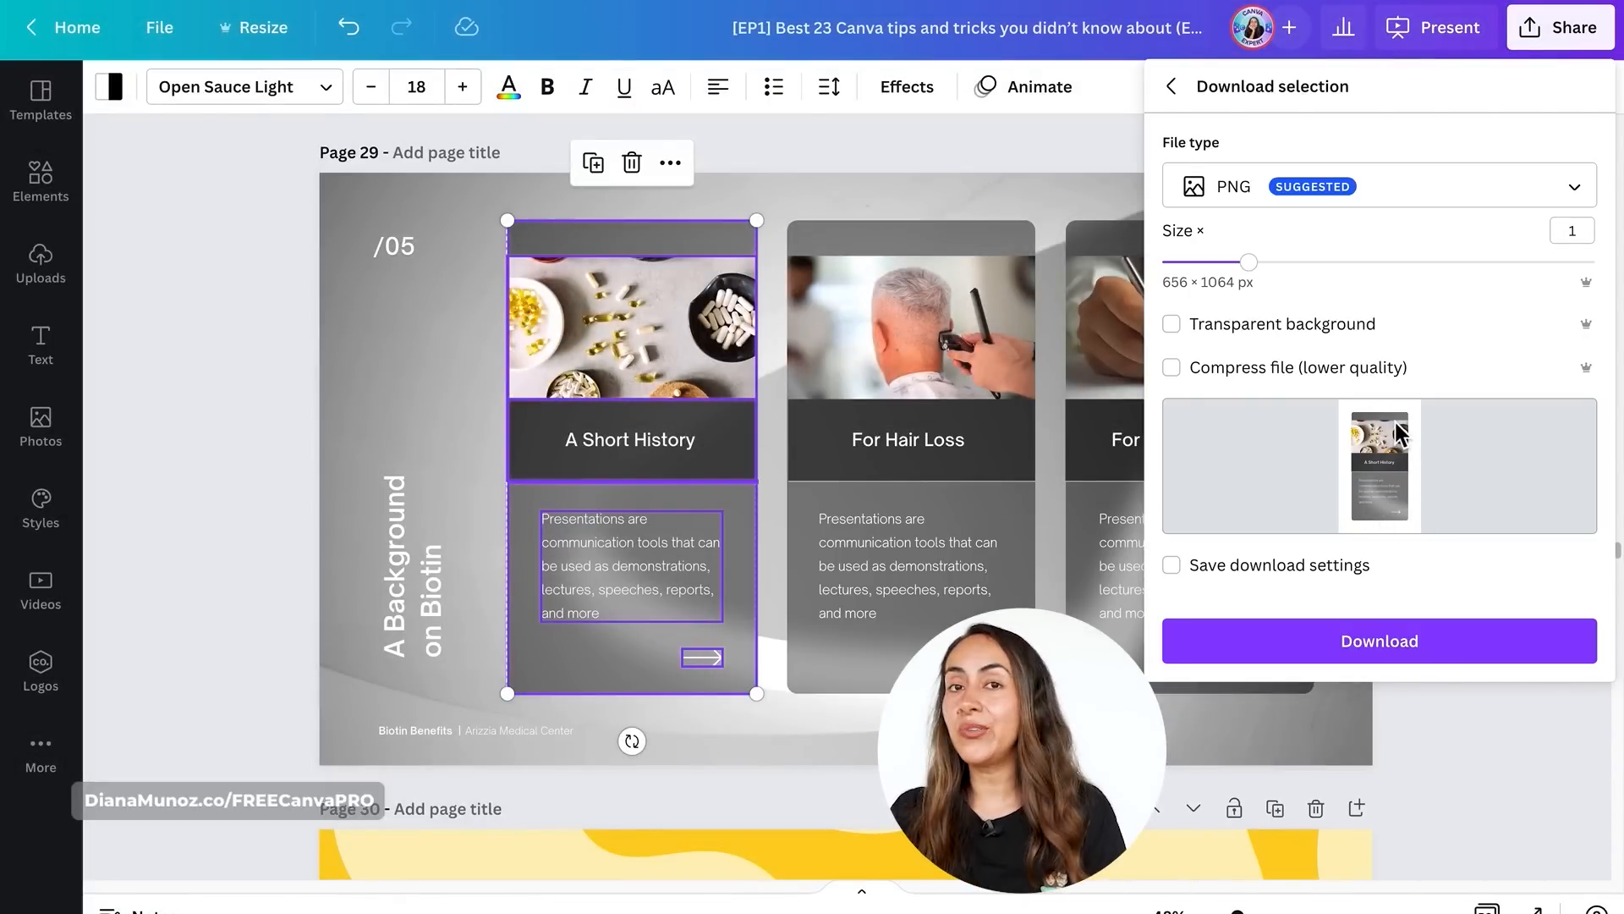
left_click(1380, 660)
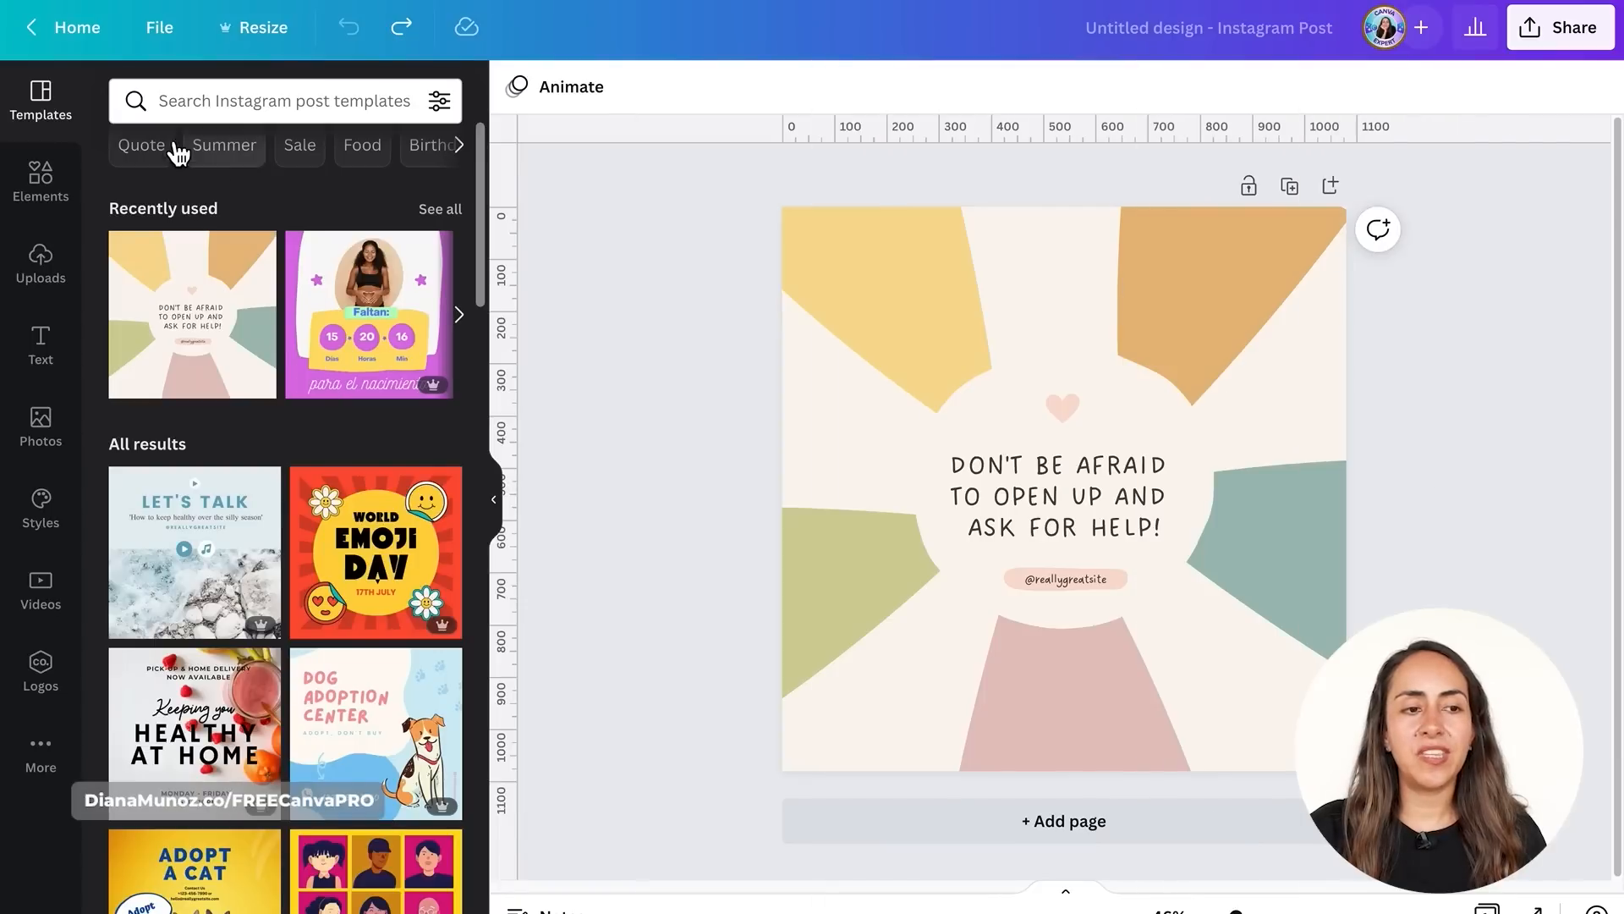
- Apply only the style of the Pink Illustration This or That Instagram Post template to the quote design
scroll(420, 535, "down", 3)
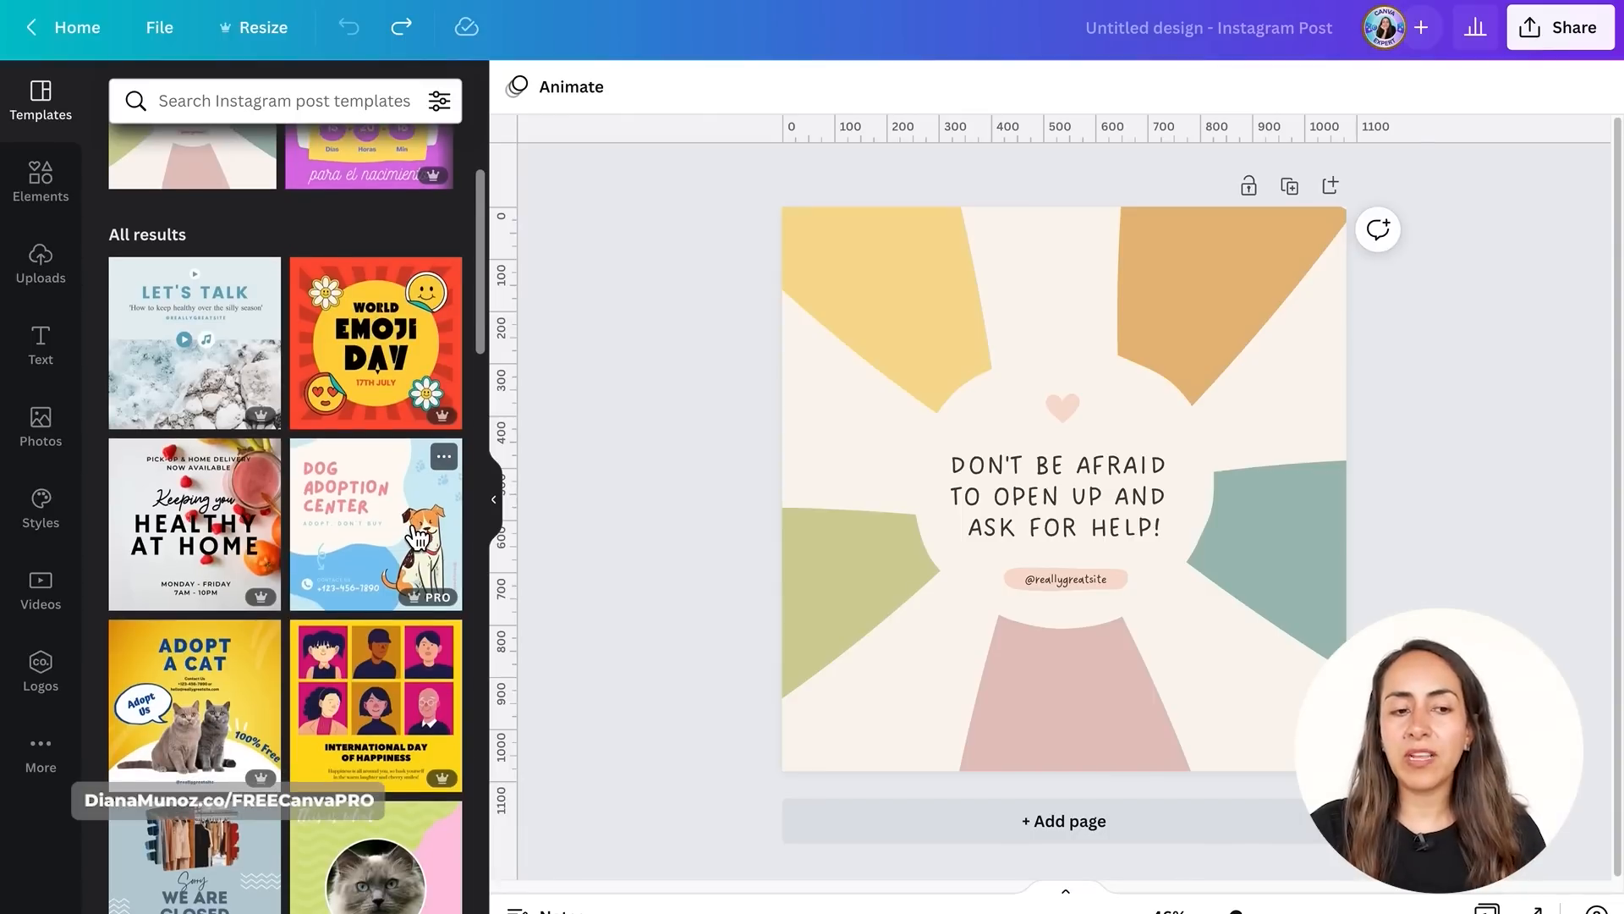
scroll(416, 535, "down", 8)
scroll(412, 536, "down", 12)
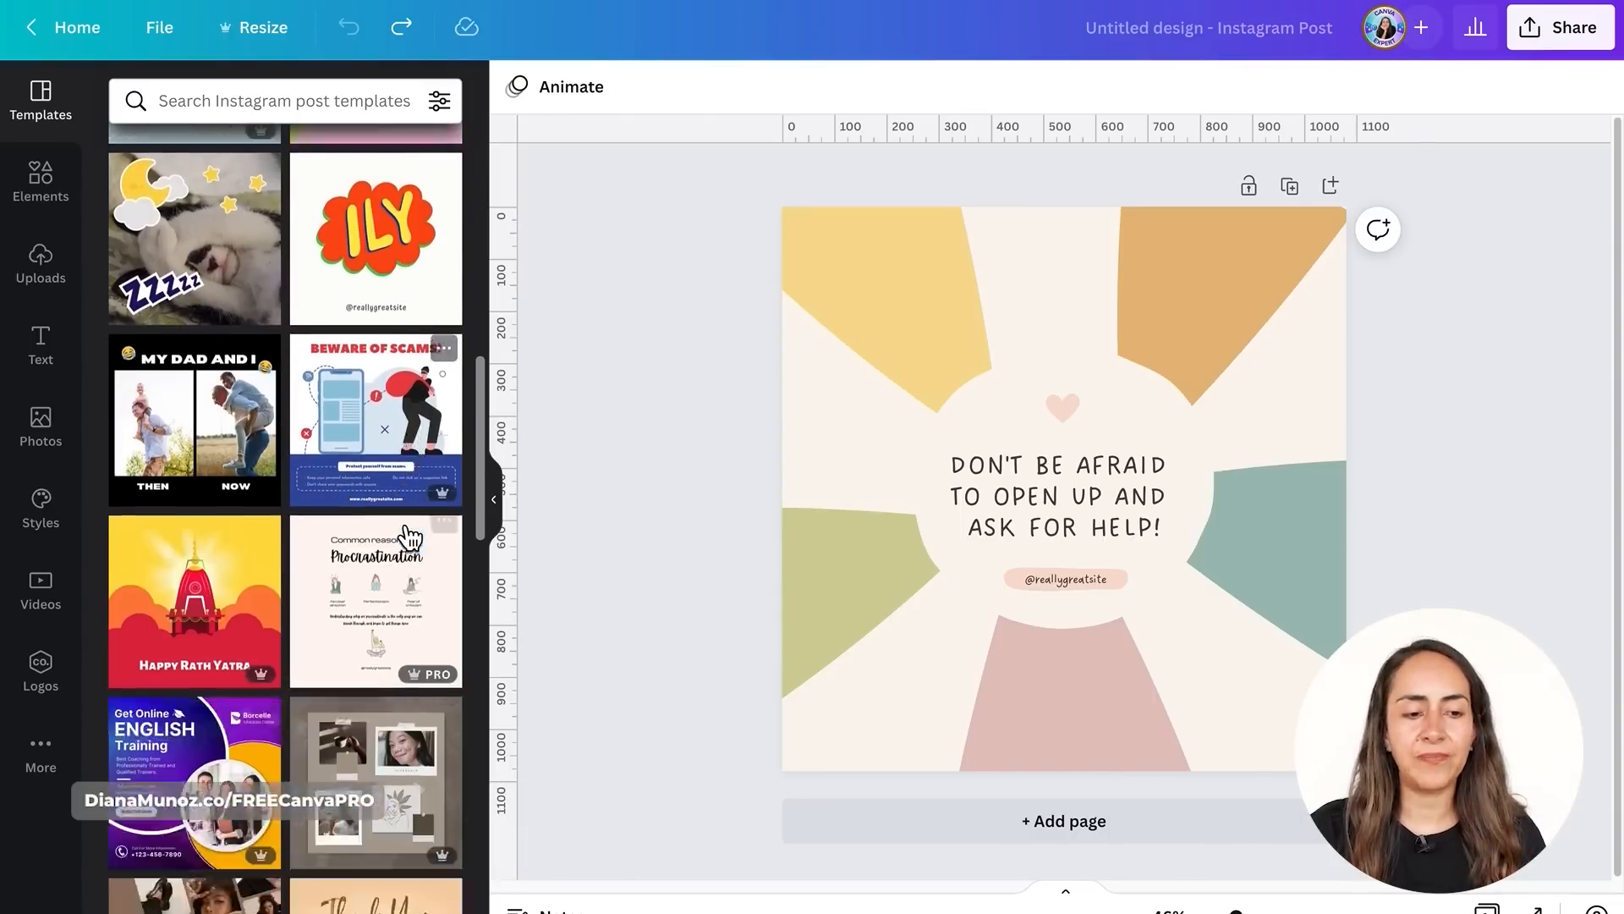
scroll(410, 536, "down", 6)
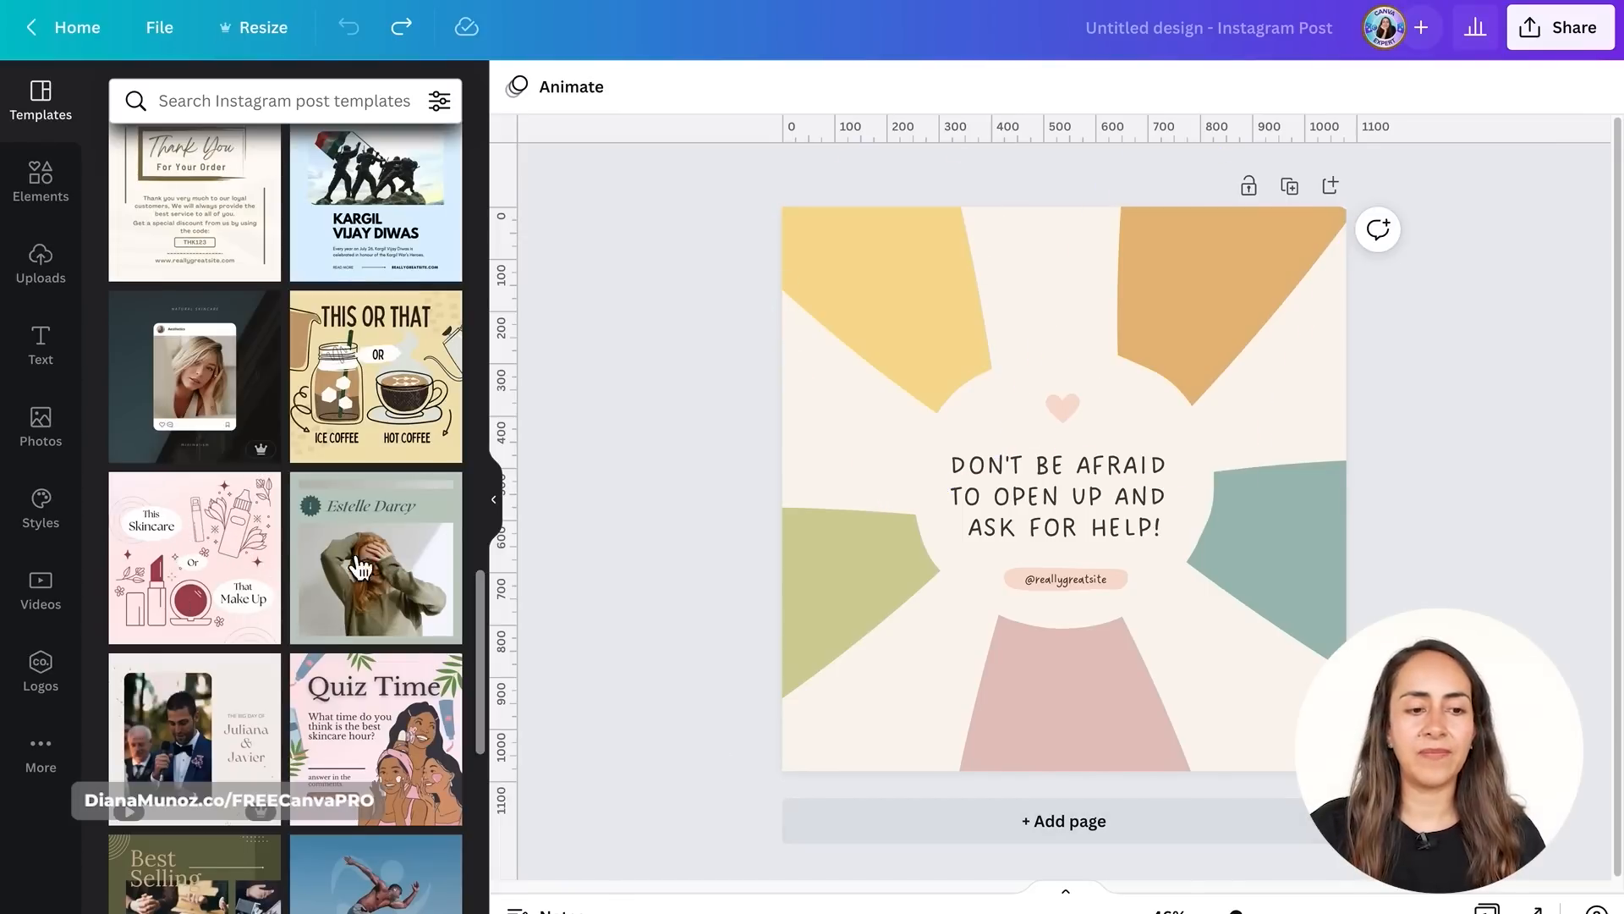
left_click(265, 492)
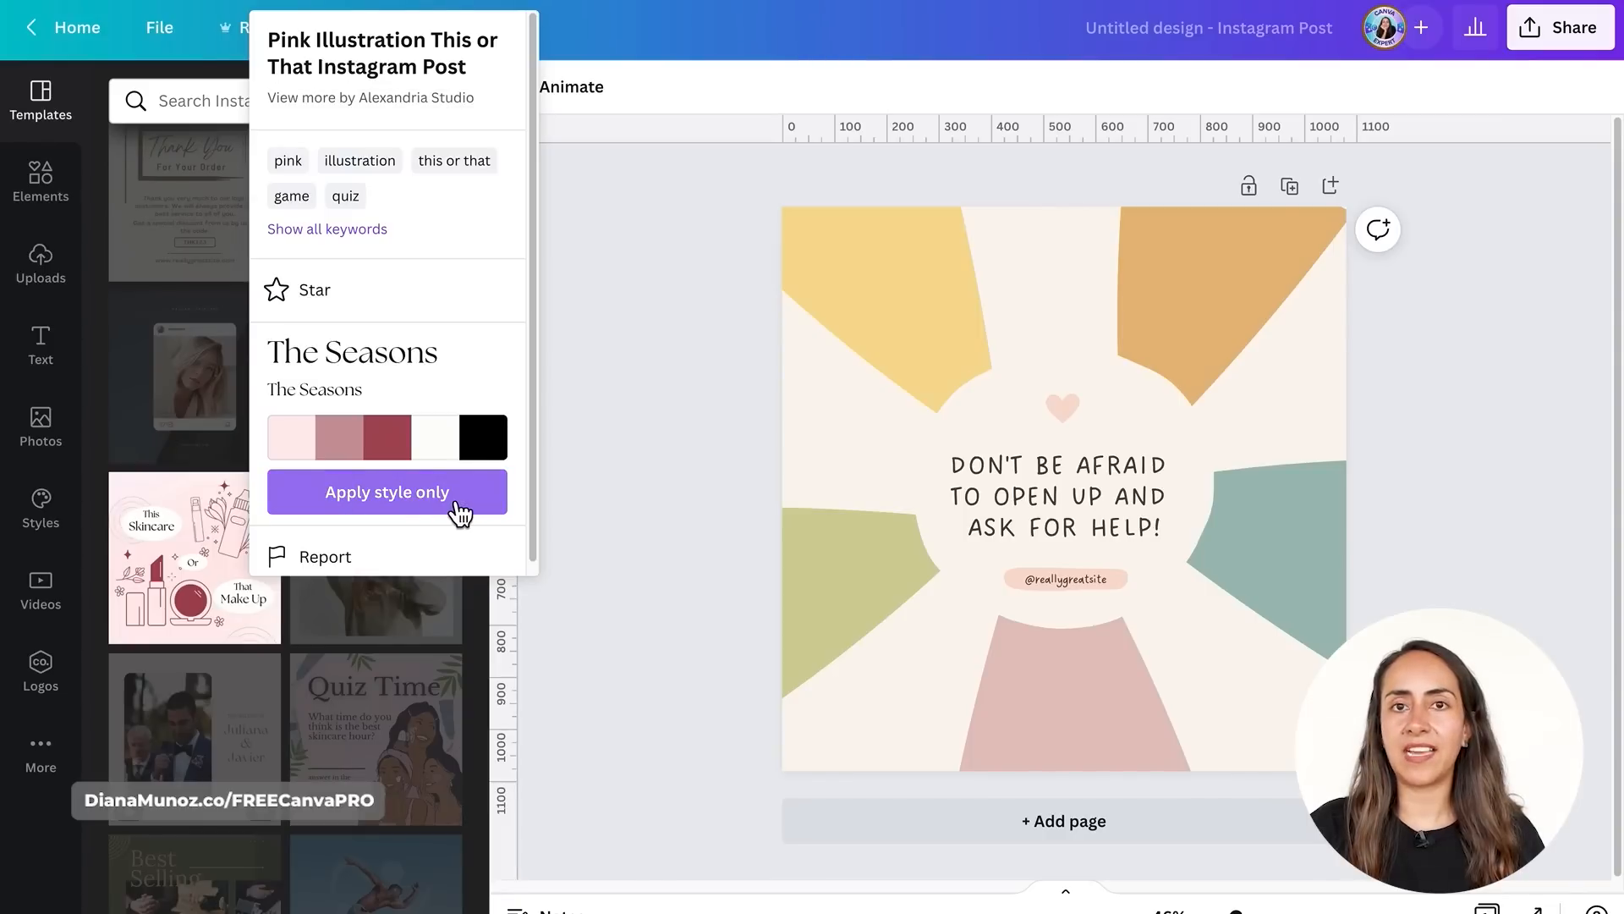
left_click(427, 504)
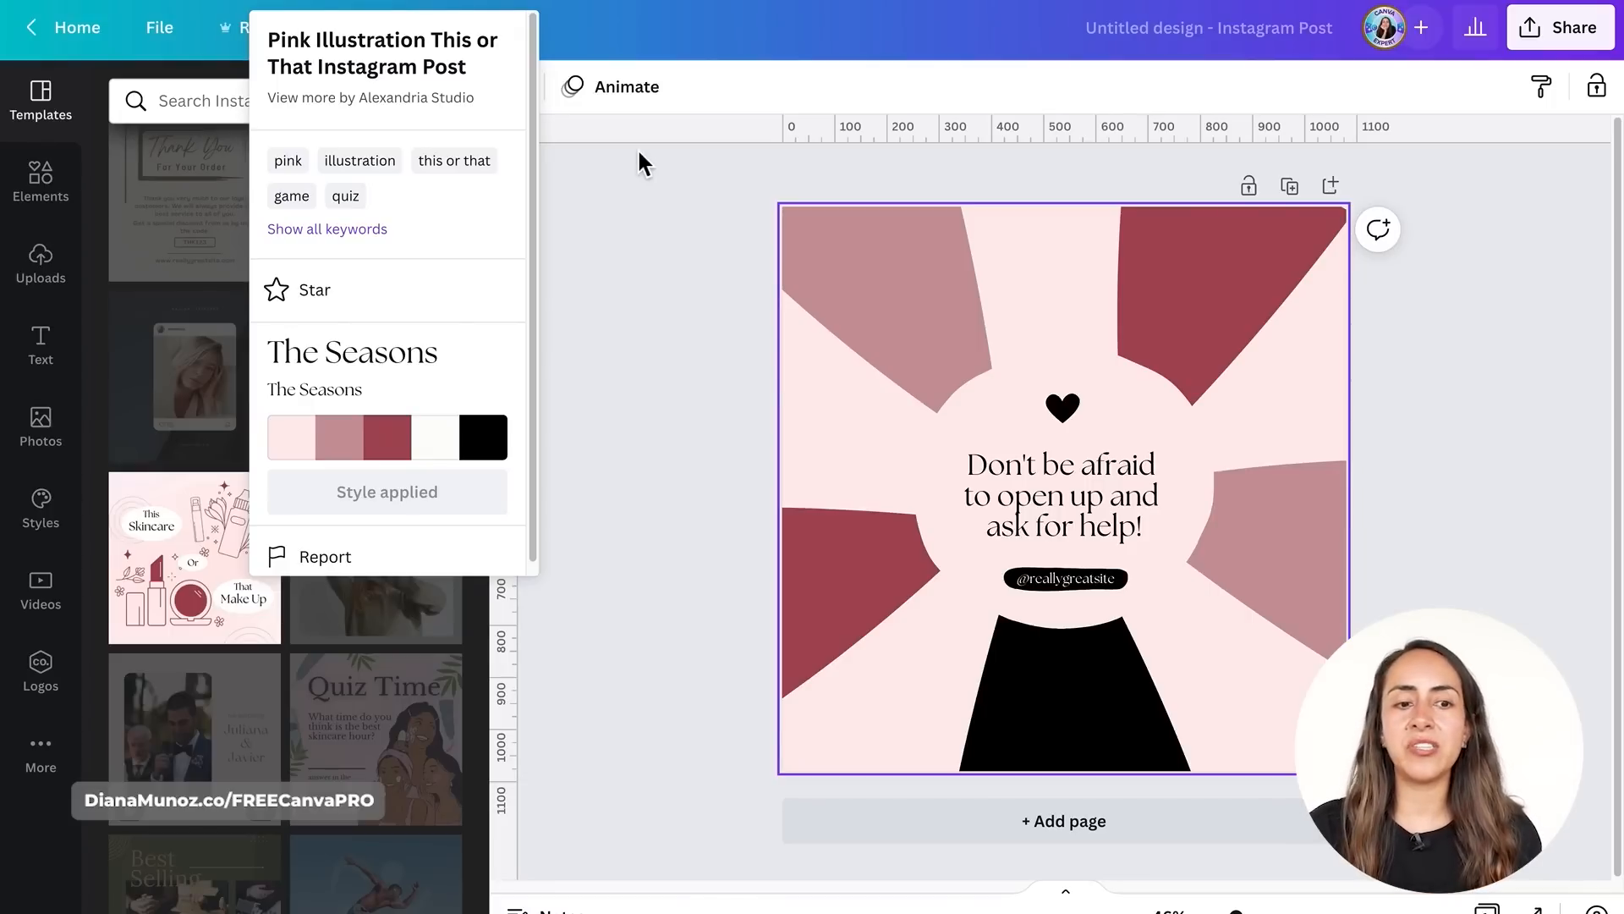
- Shuffle the applied pink, red and black palette across the quote design until the background is white
left_click(405, 449)
left_click(404, 452)
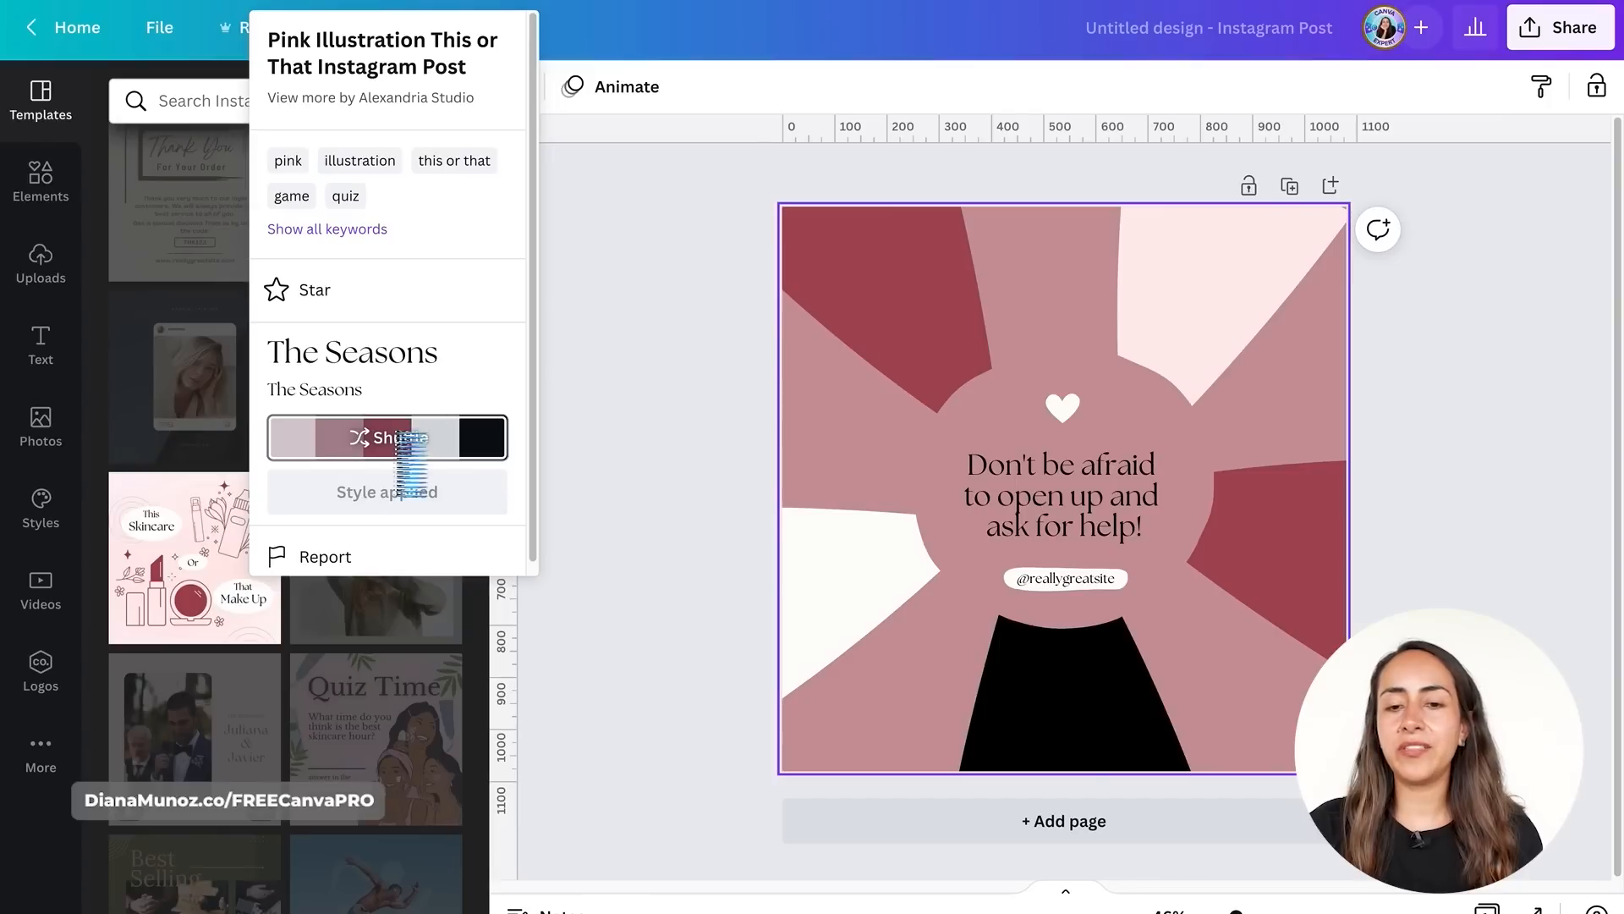
left_click(404, 450)
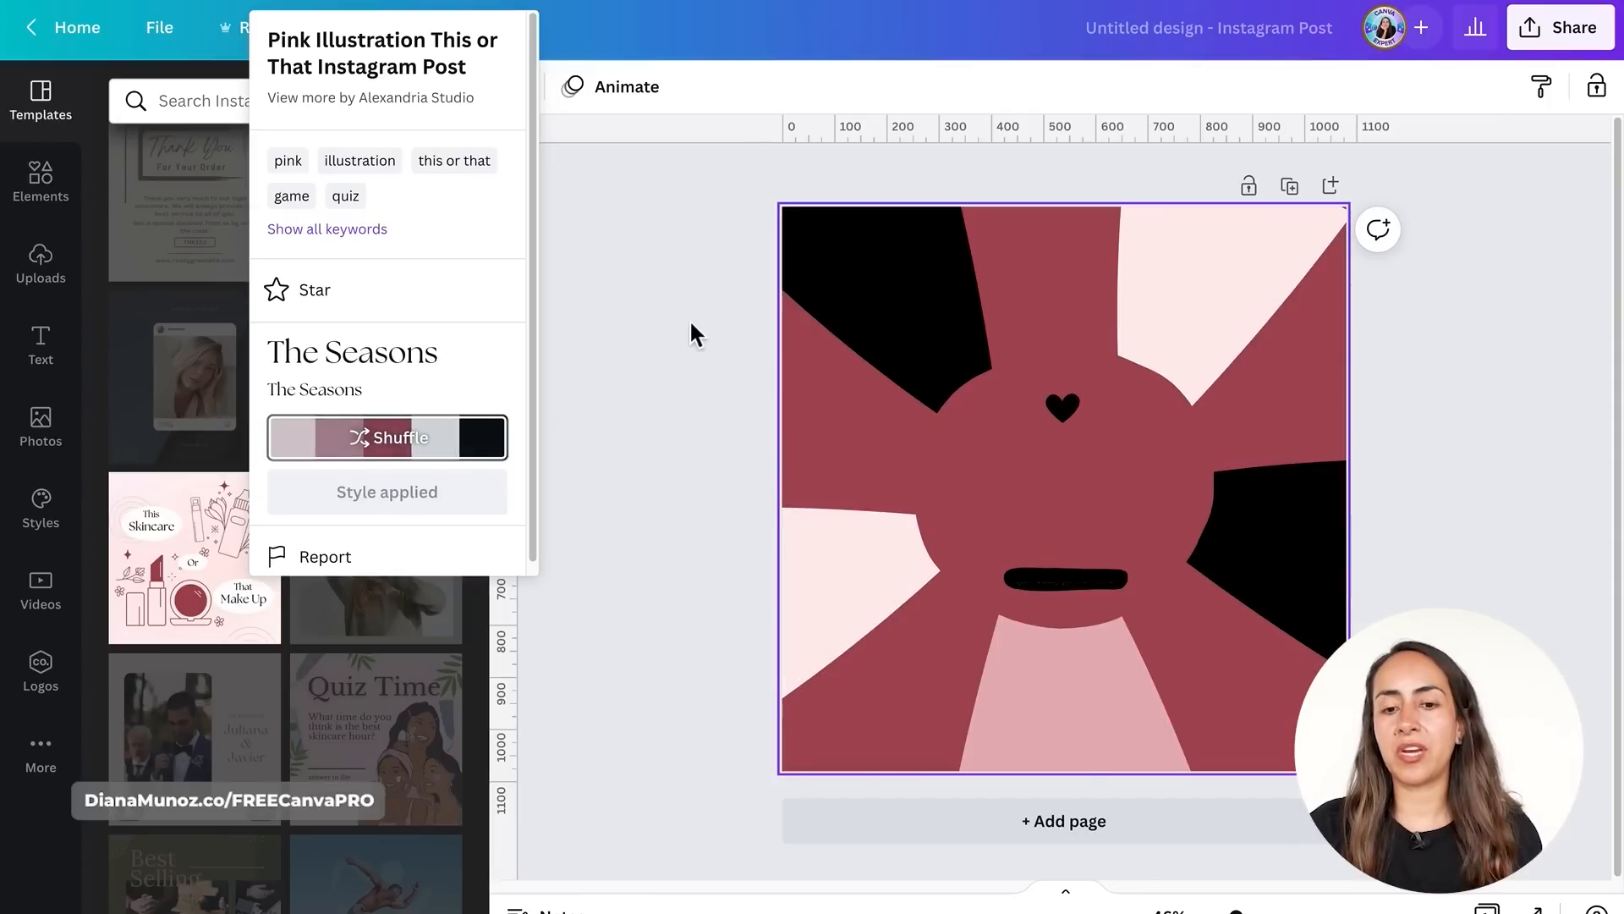
left_click(682, 294)
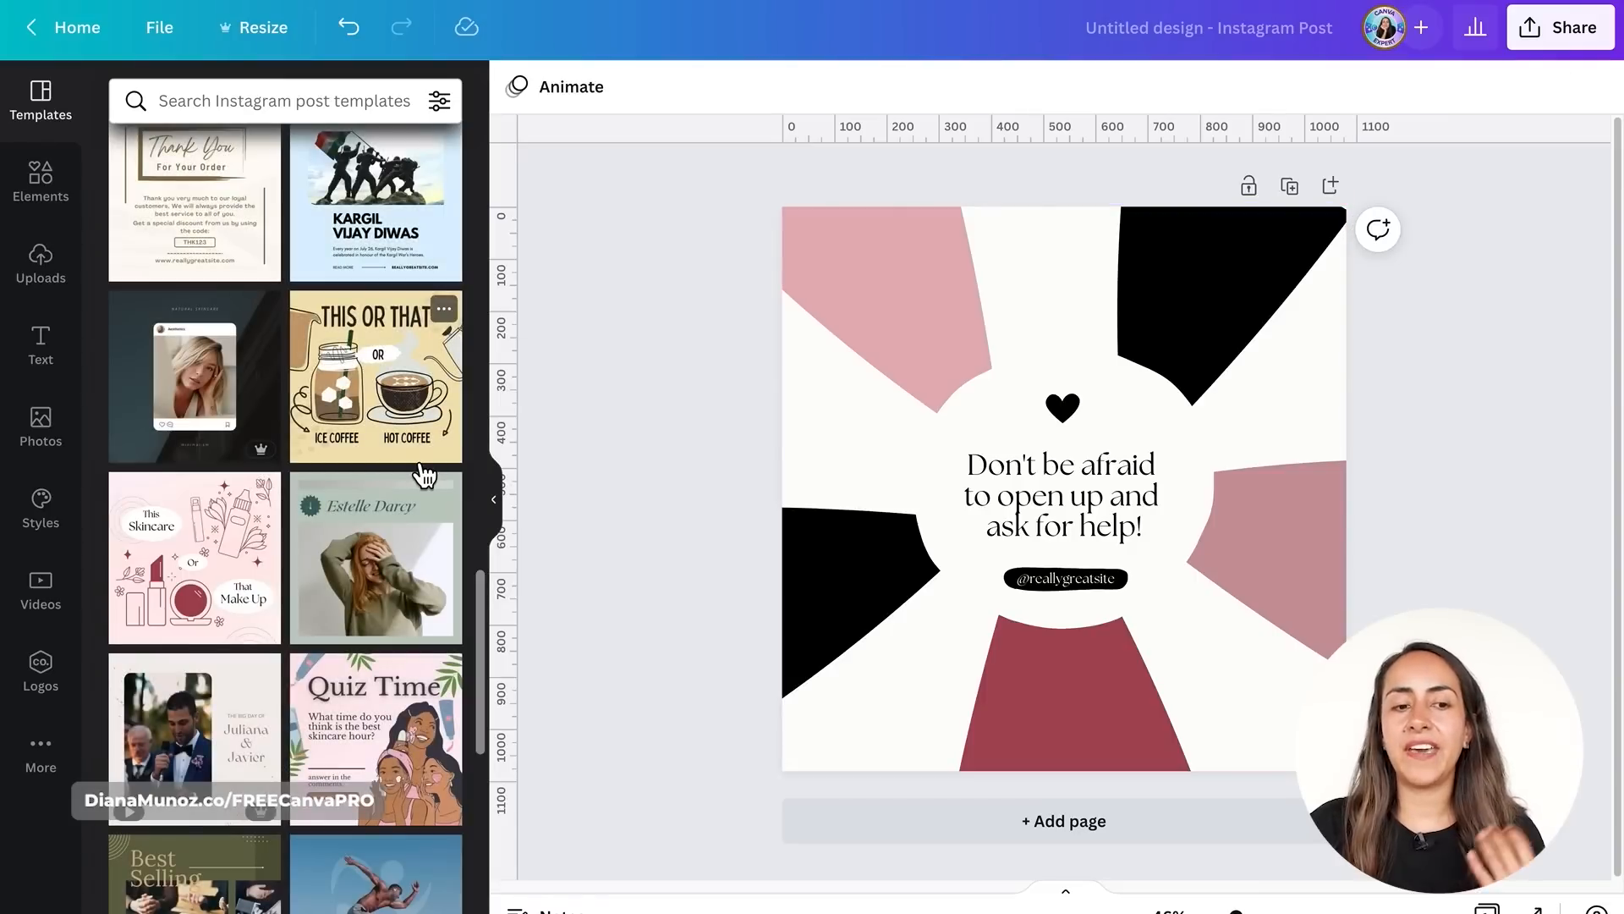
- Open the style details of the Brown Luxury Aesthetic Clothes Boutique Collage template
scroll(421, 473, "up", 5)
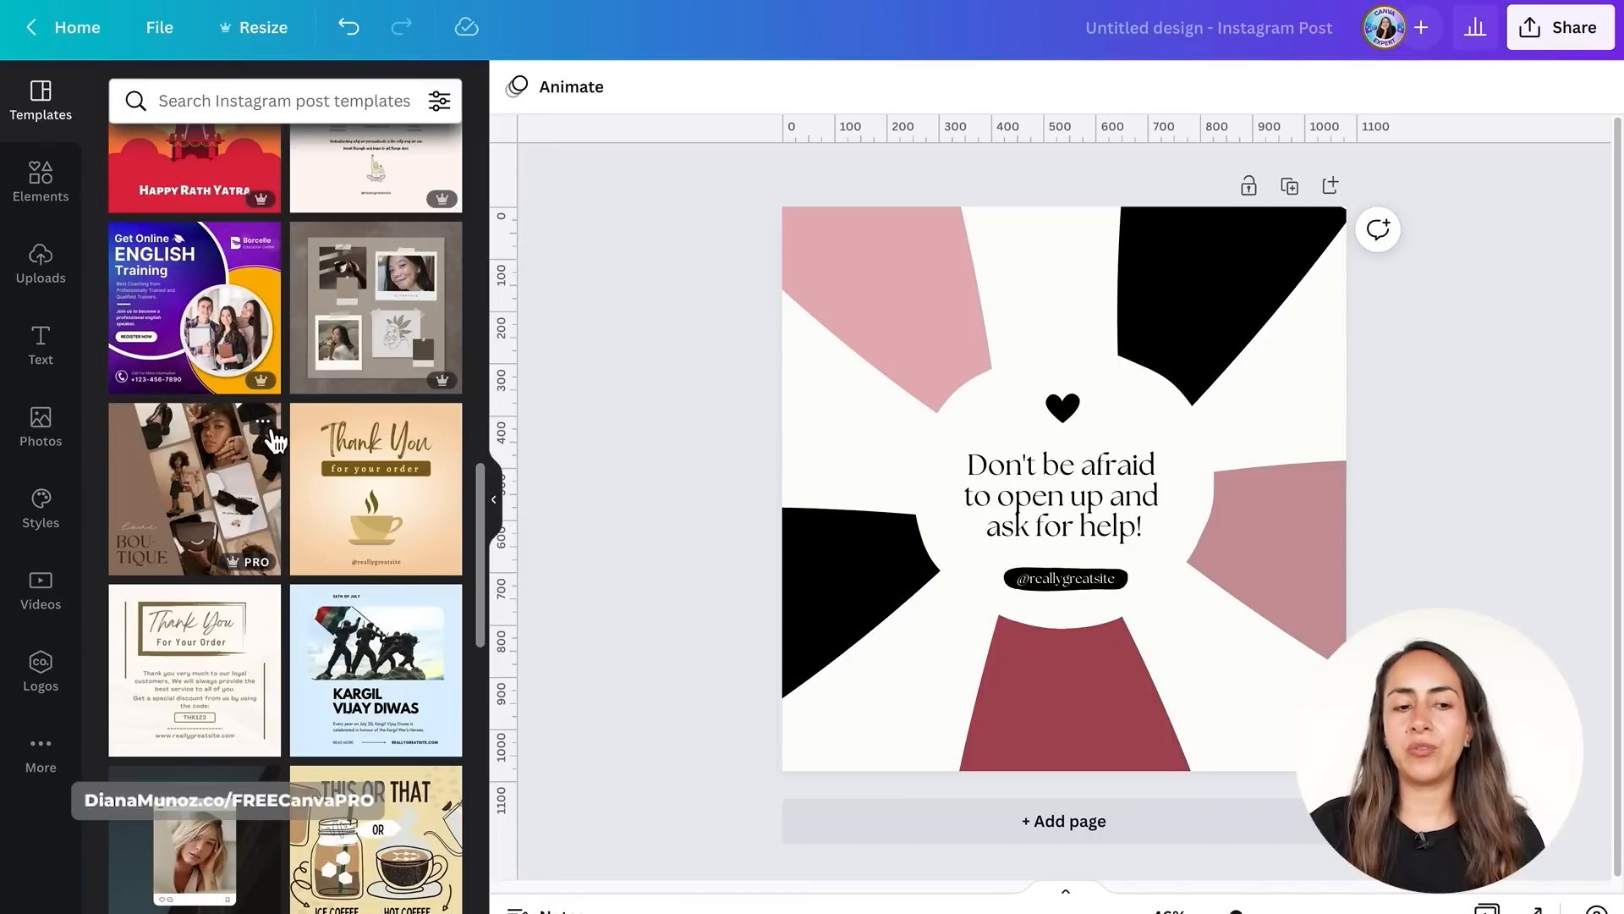
left_click(263, 421)
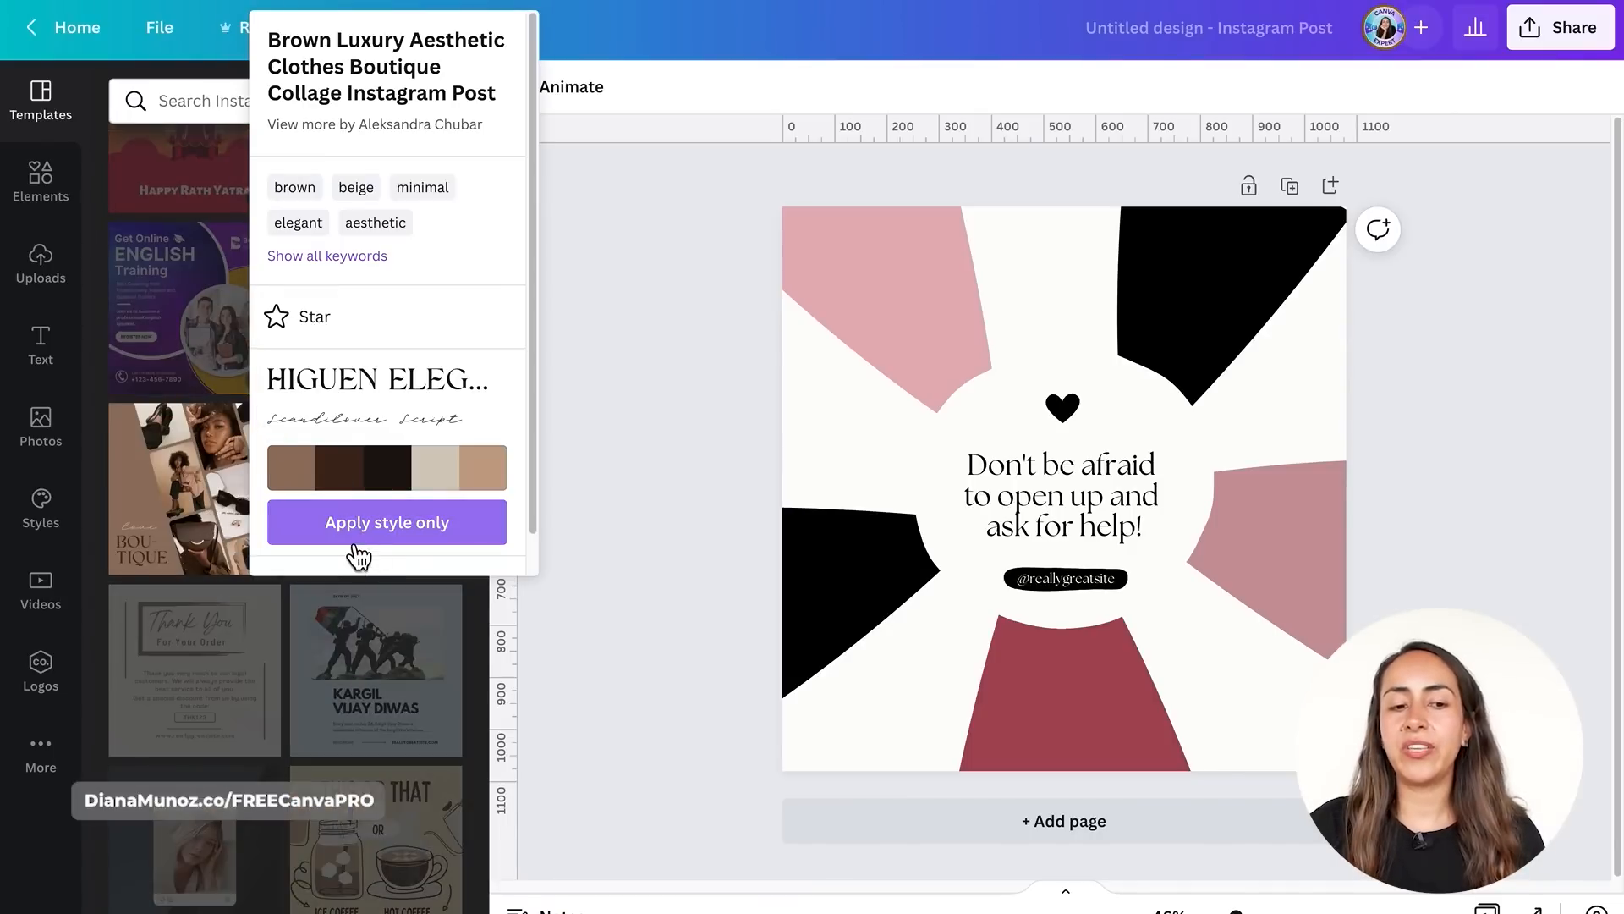
left_click(625, 461)
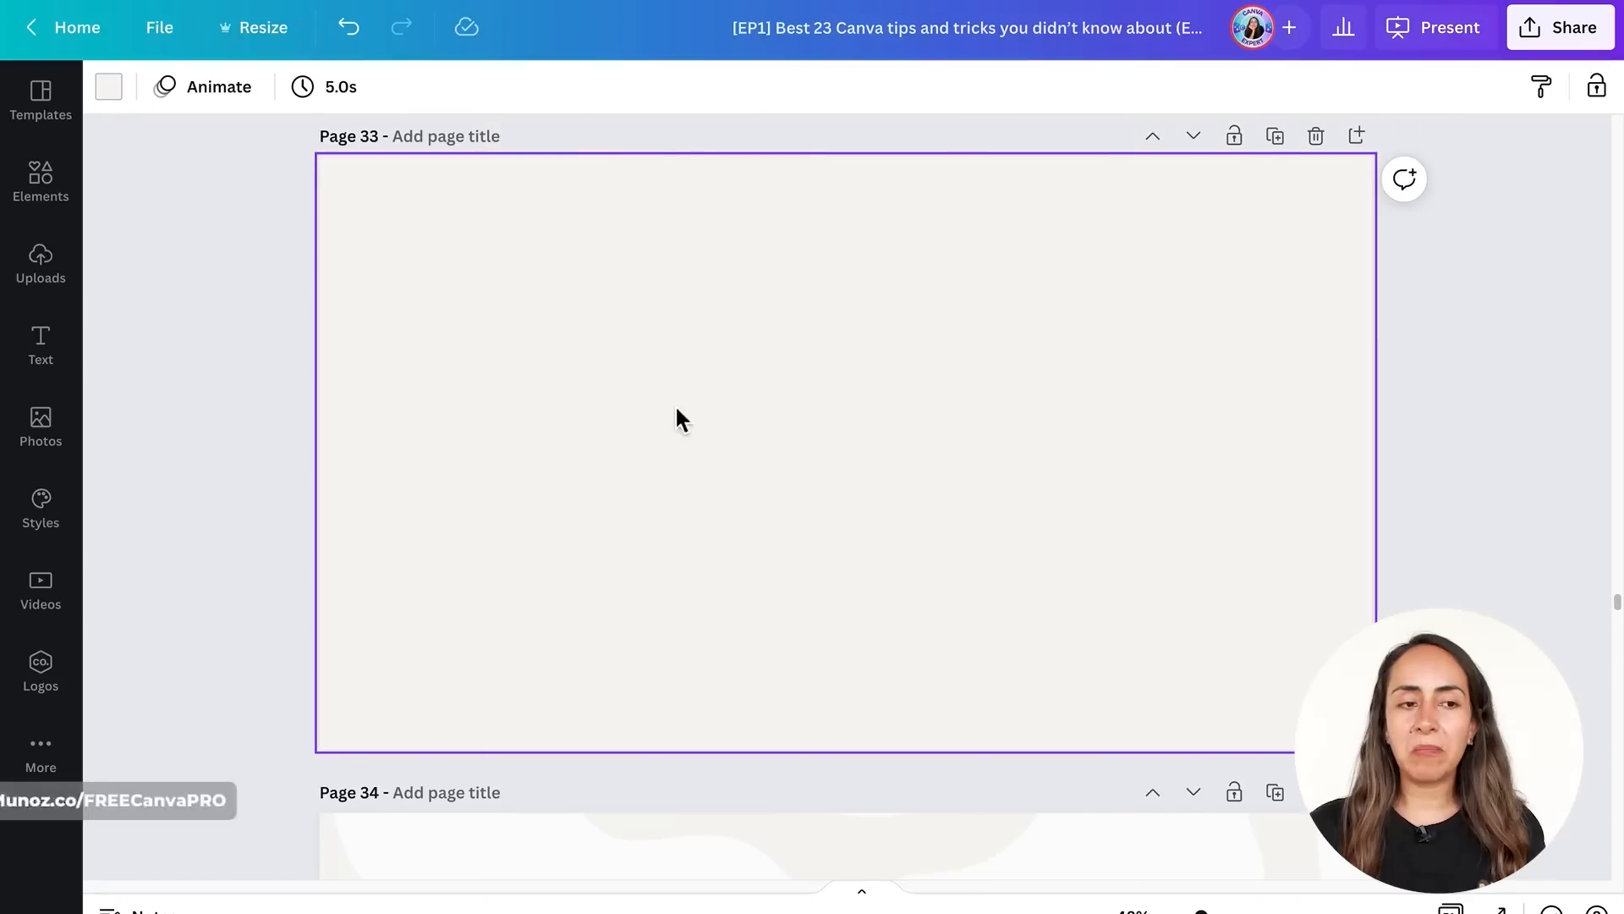
- Fill the blank page 33 with the Agenda presentation layout that has four numbered yellow cards
left_click(86, 133)
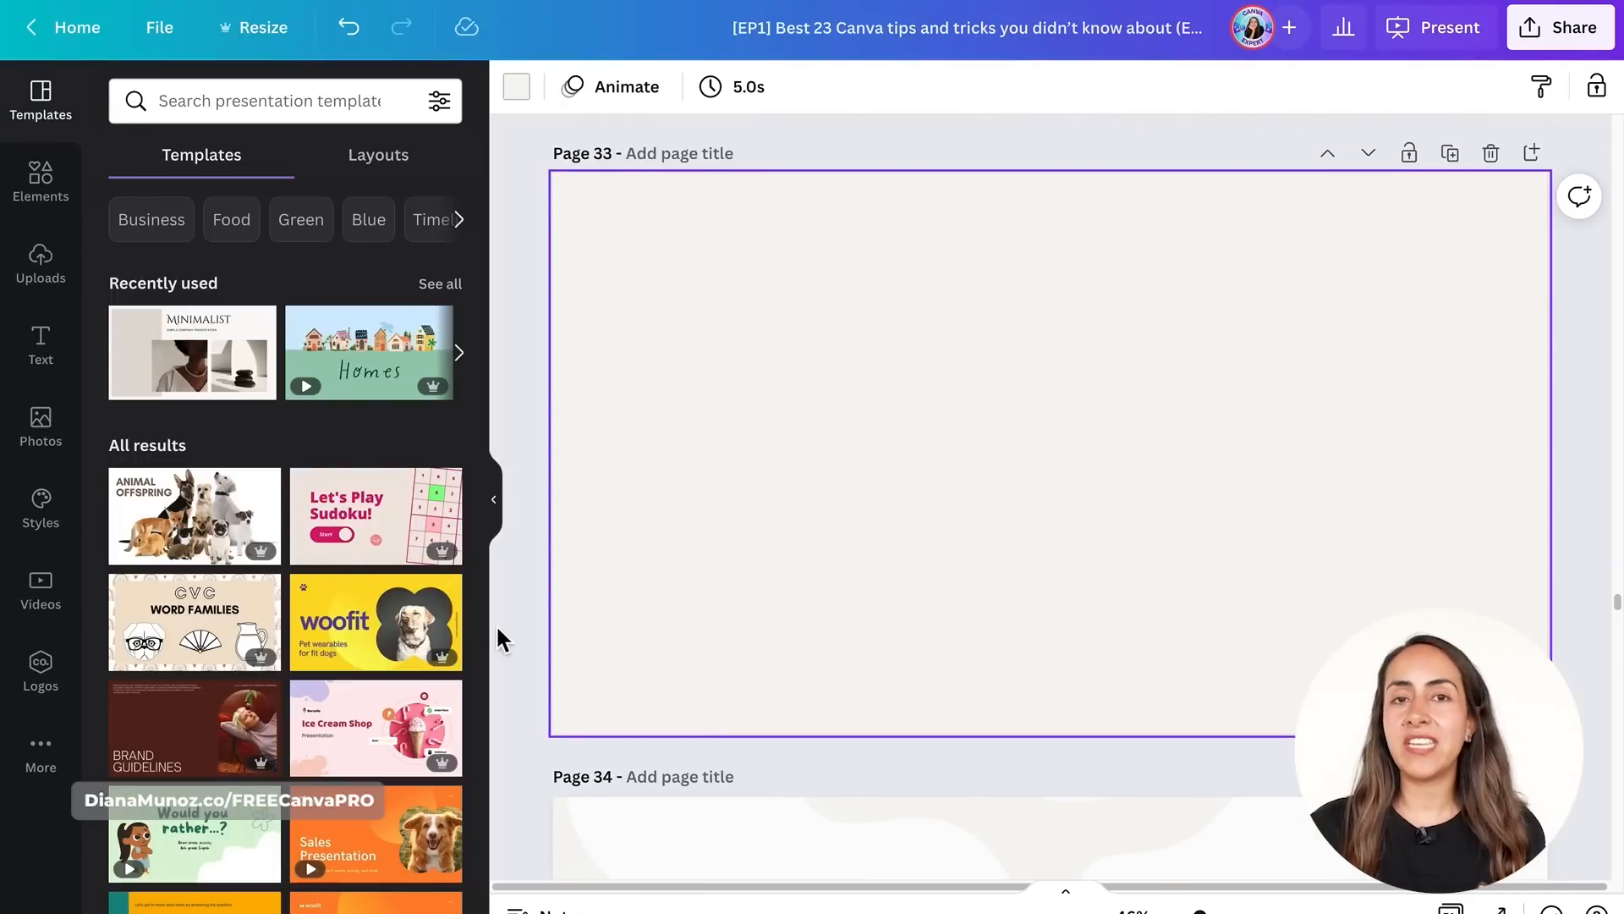
left_click(416, 176)
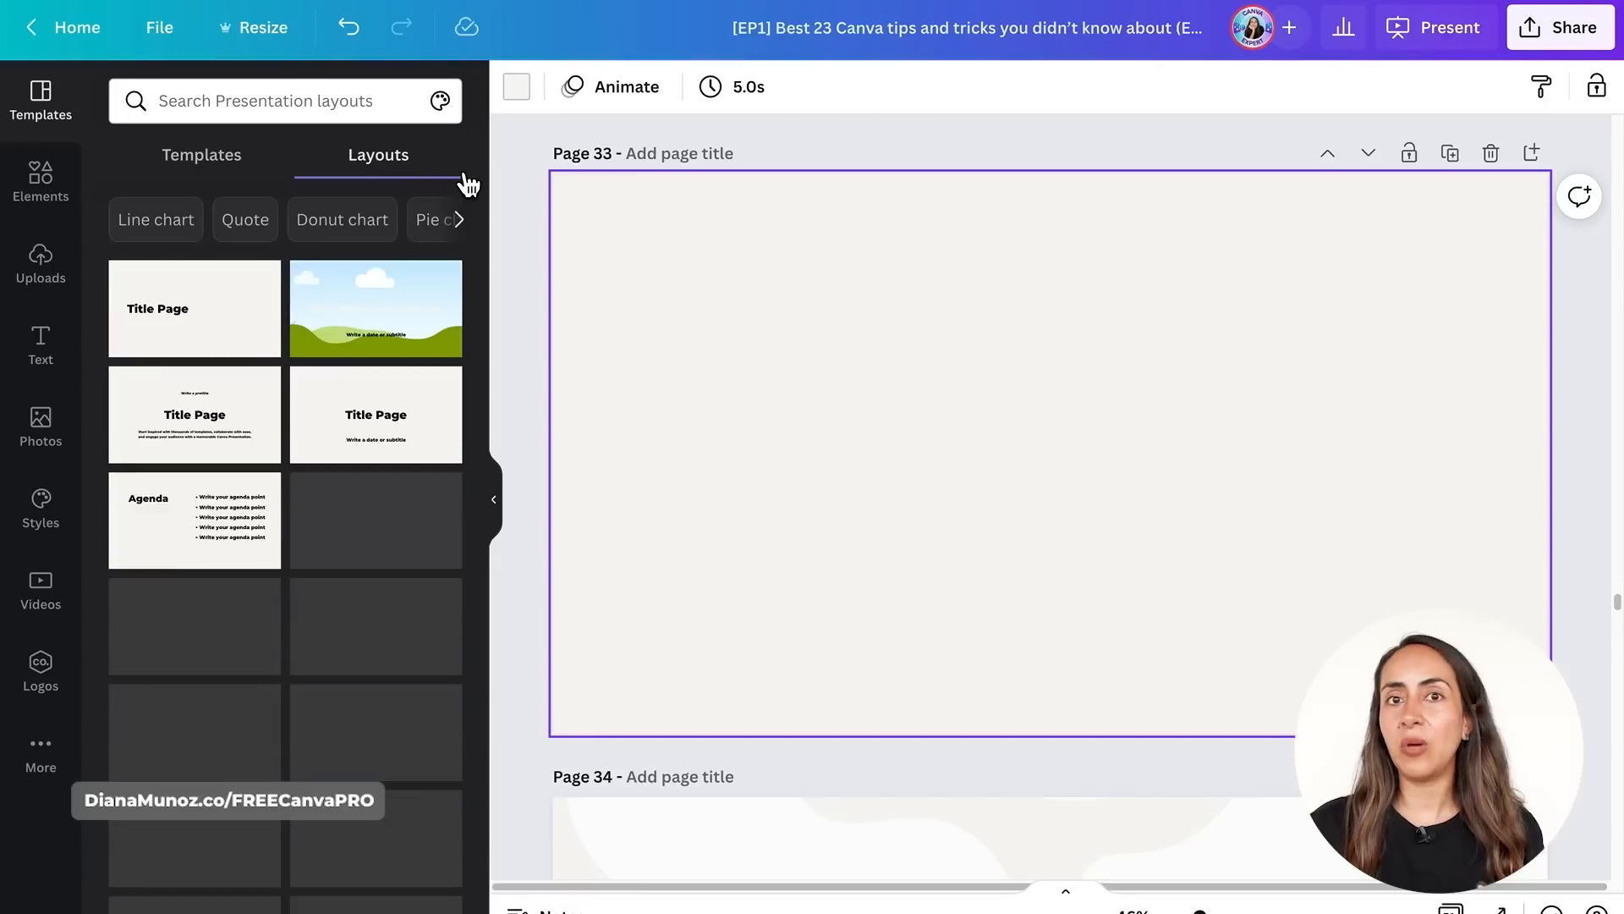
scroll(374, 254, "down", 3)
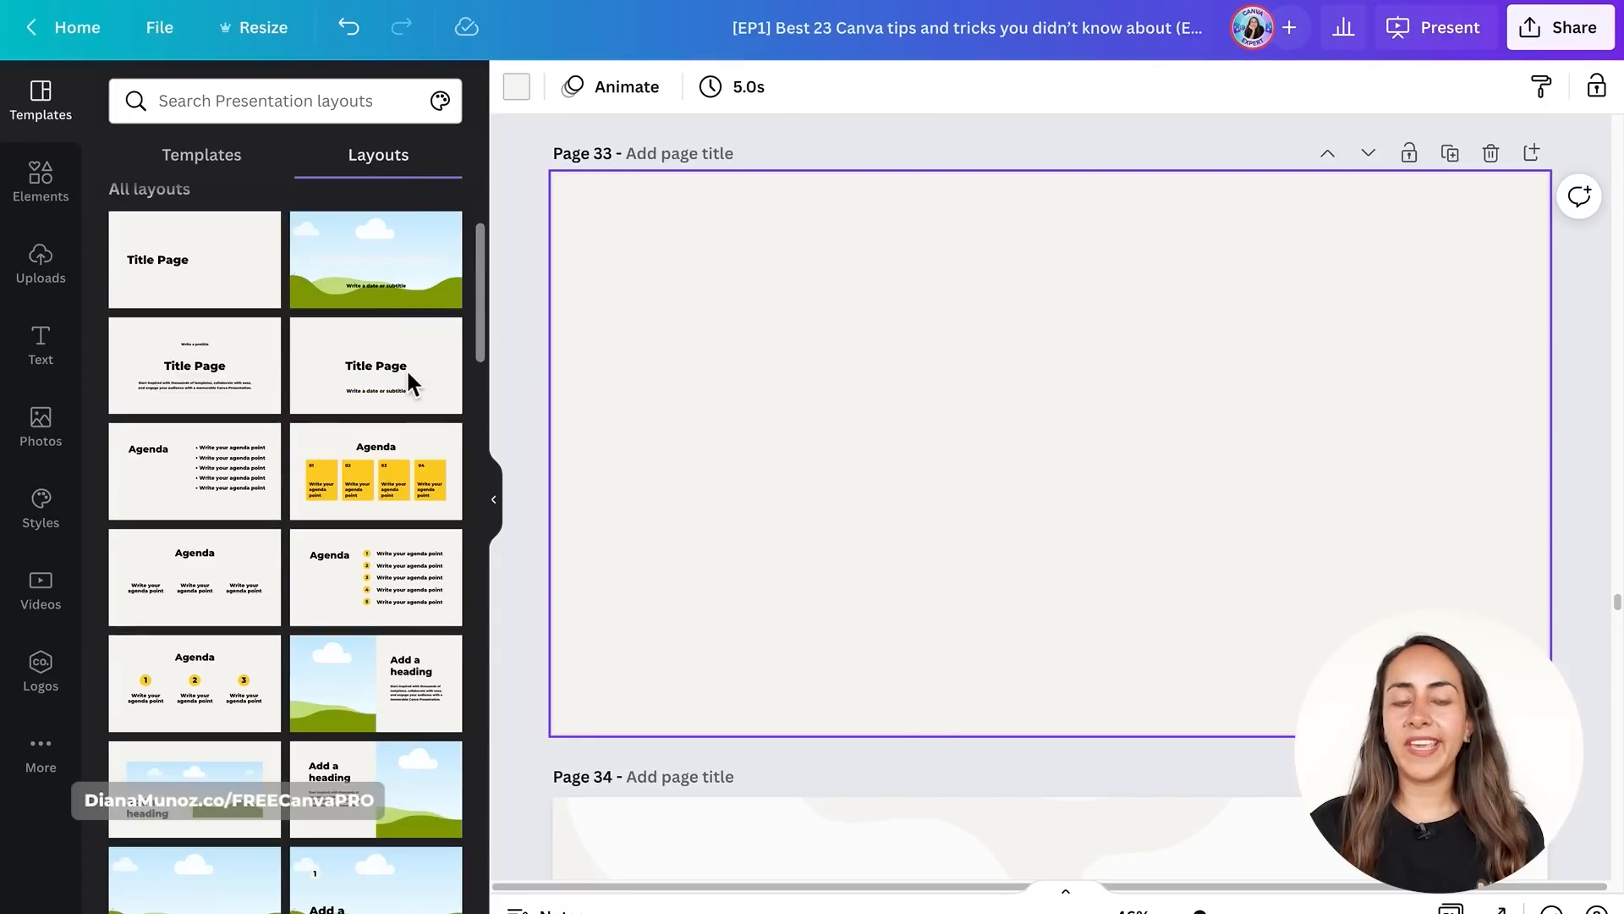
scroll(415, 440, "down", 5)
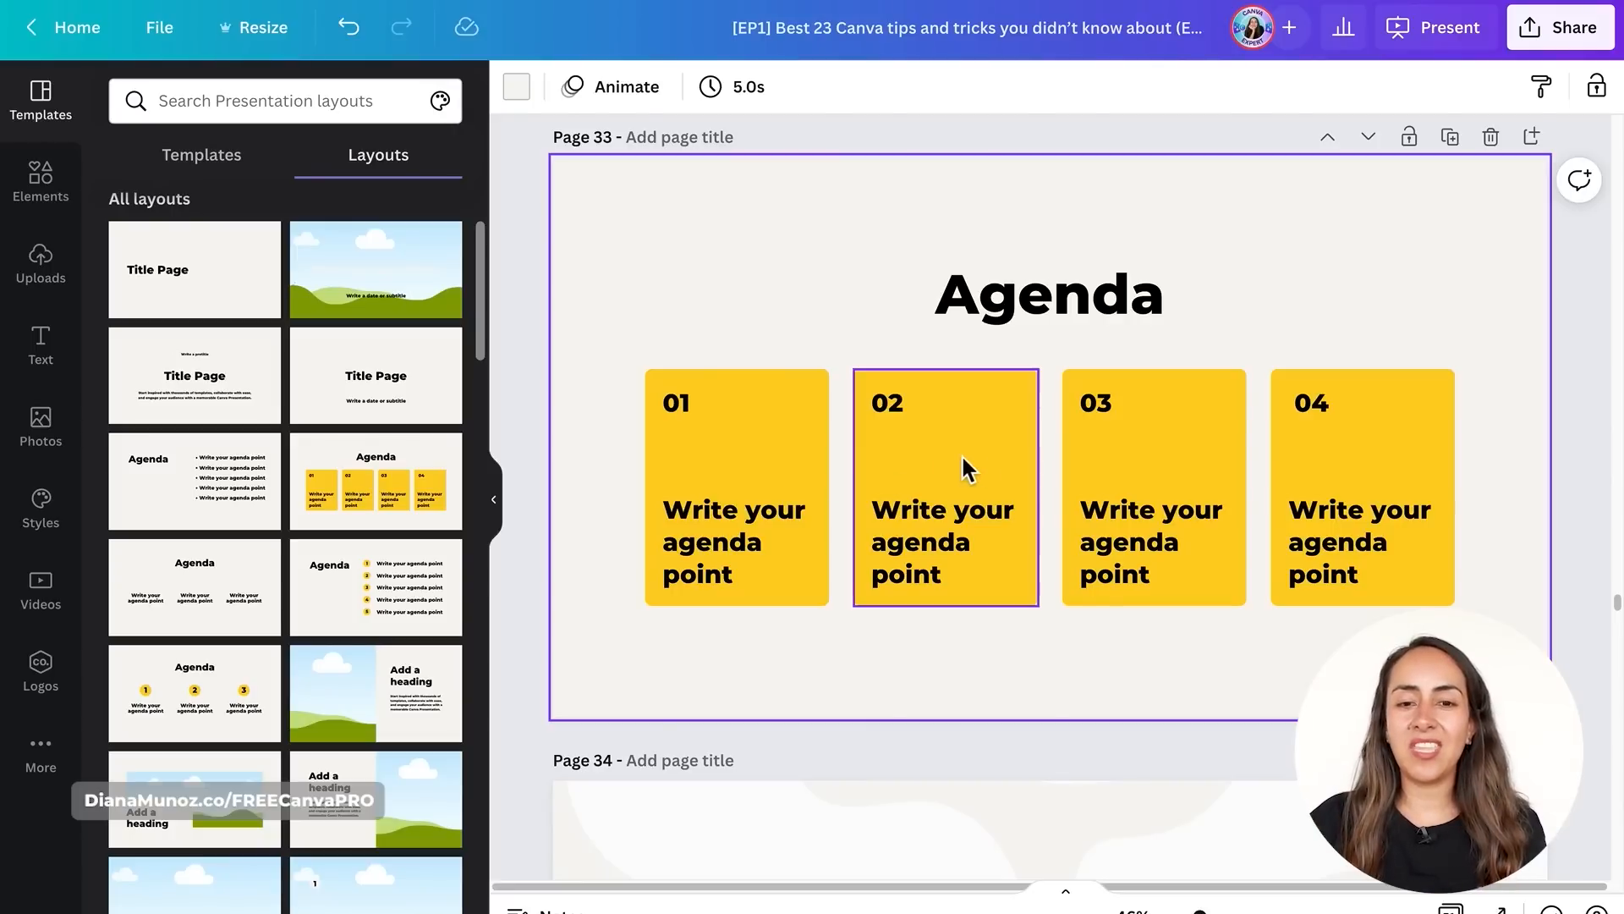
scroll(964, 461, "up", 5)
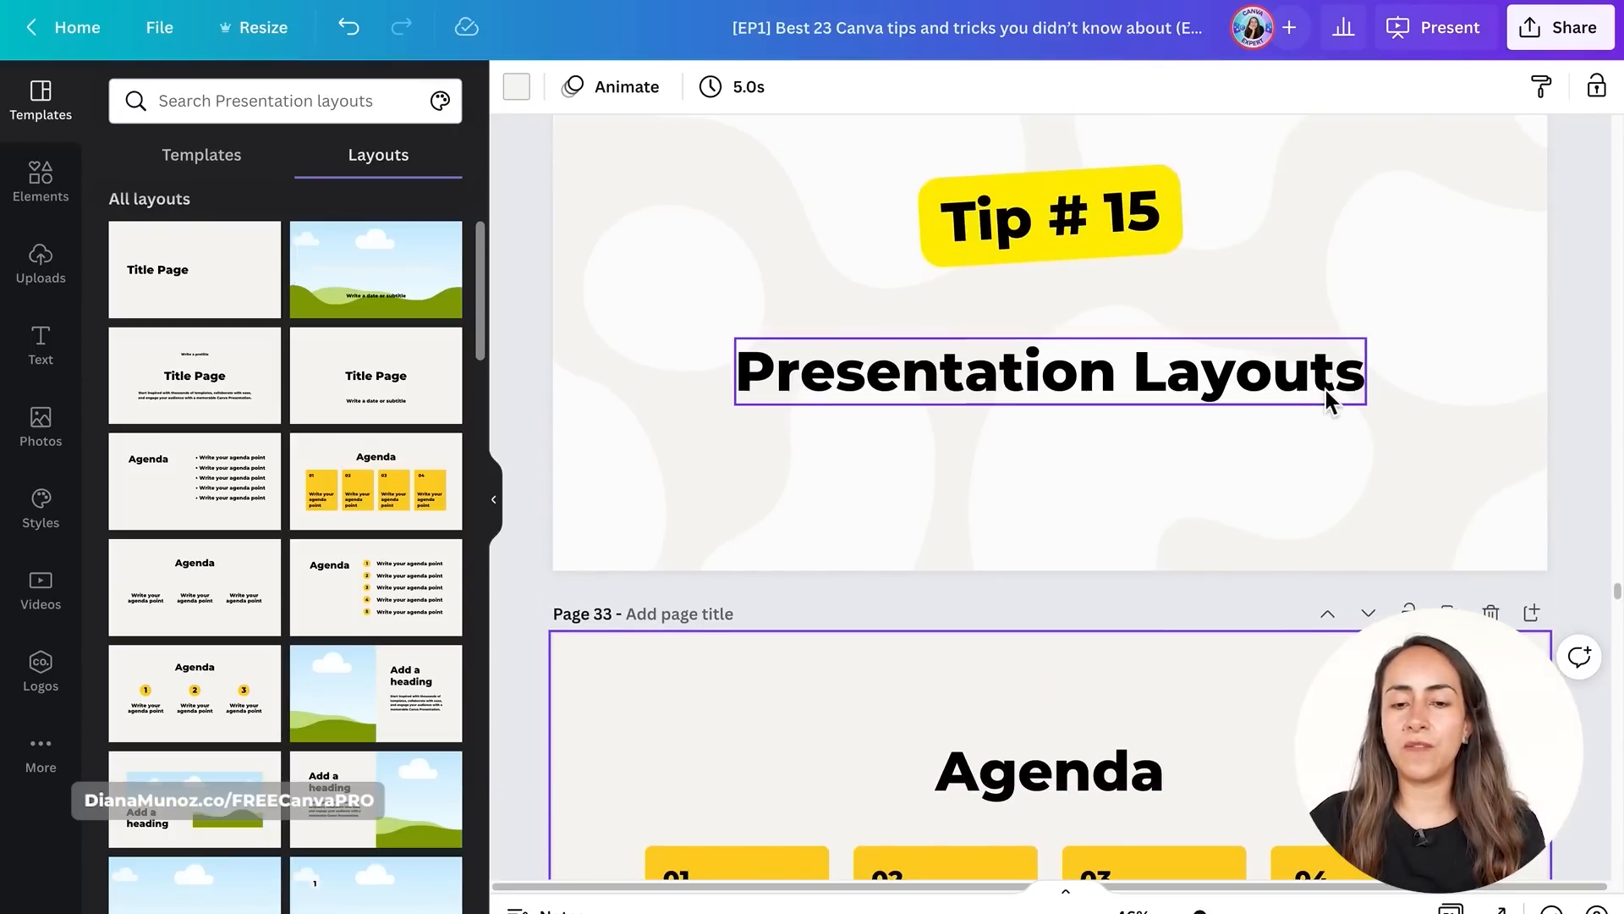
scroll(1327, 391, "down", 4)
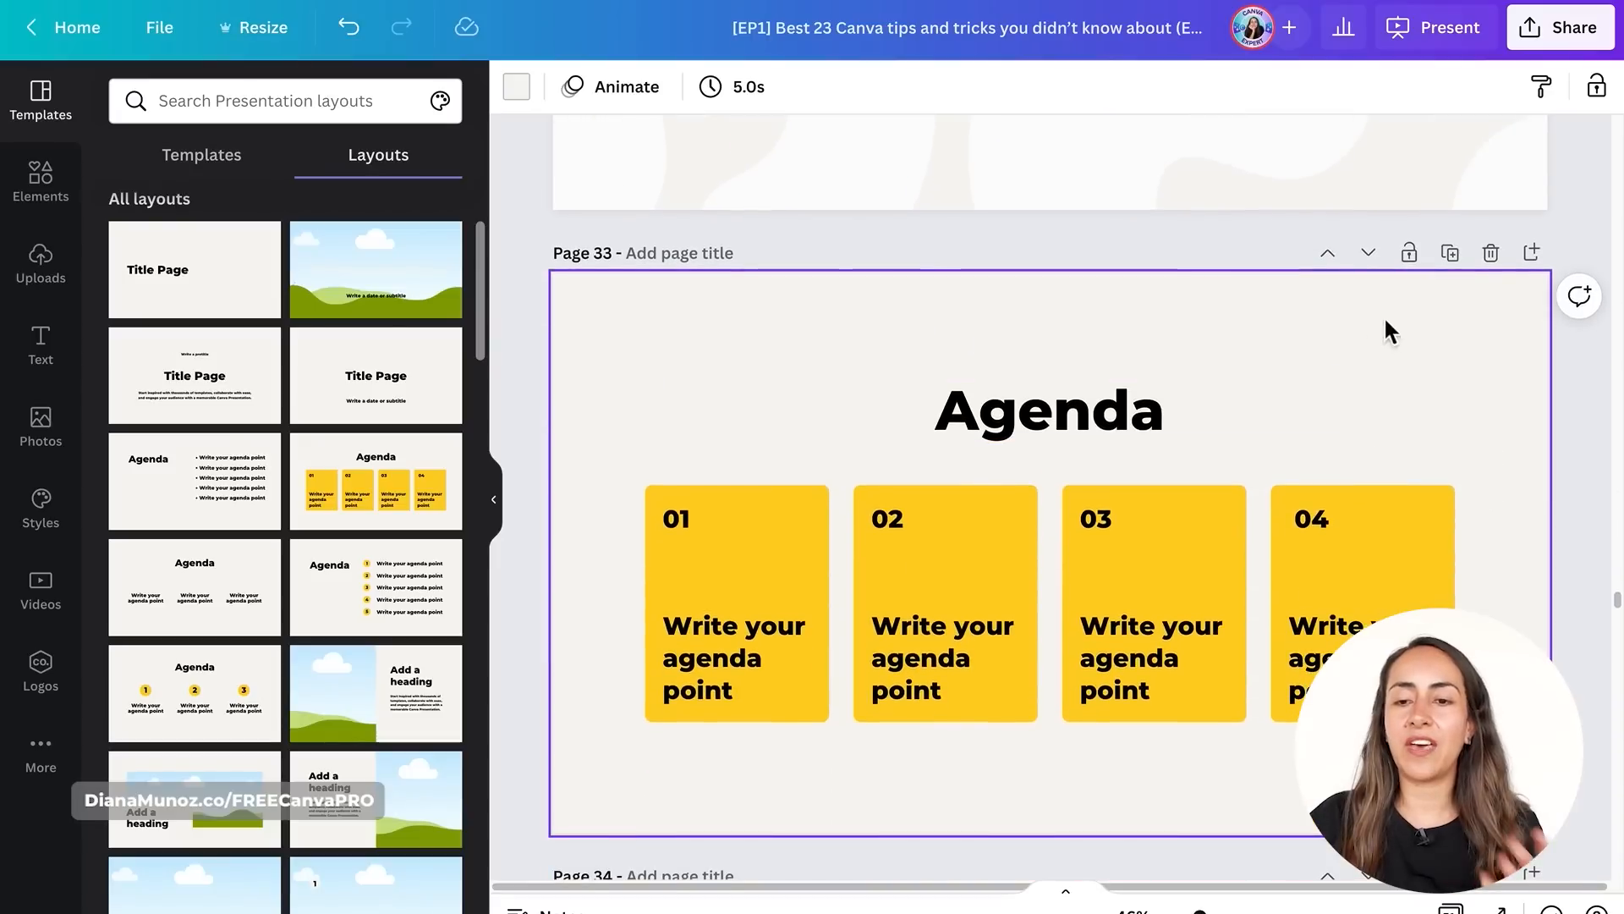
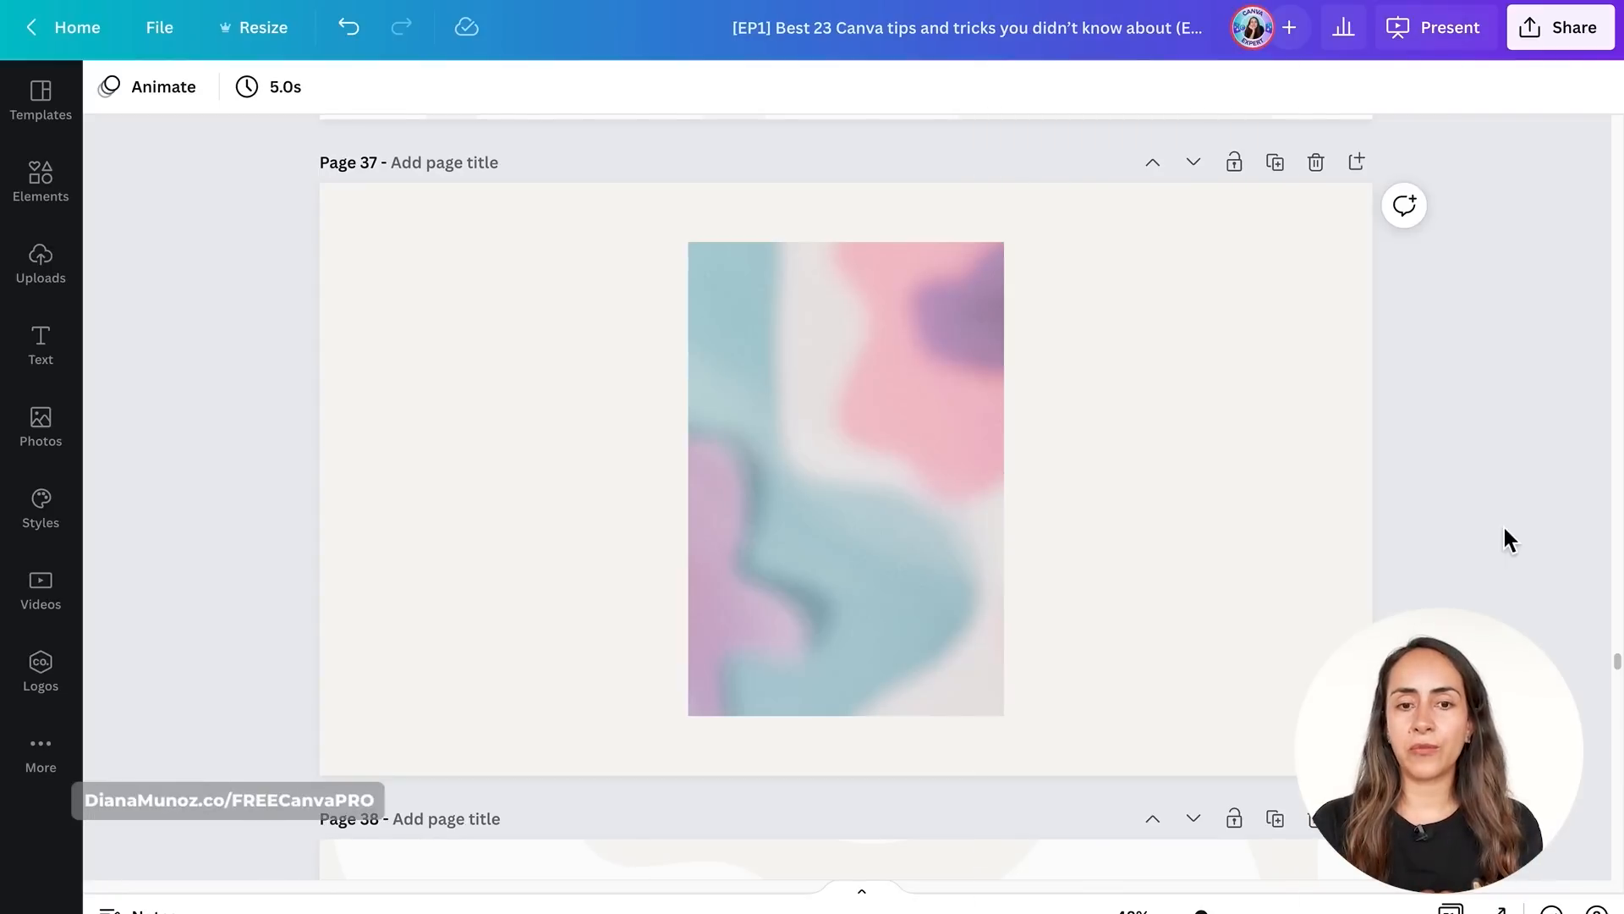
- Try the Phone 9 Smartmockup on the pastel abstract image on page 37
left_click(846, 444)
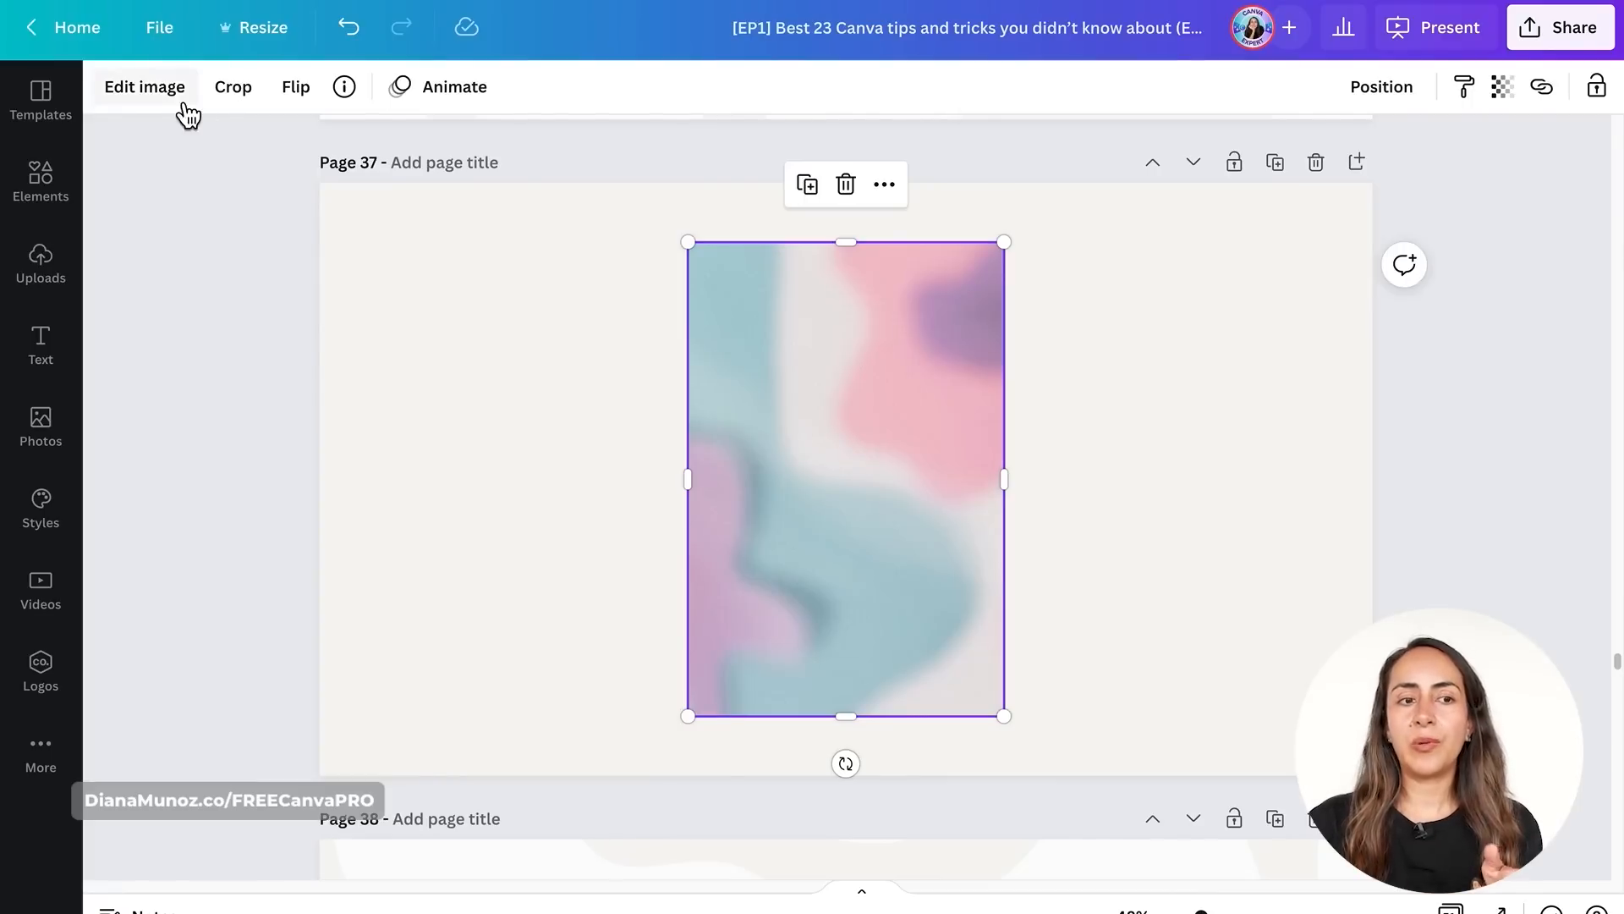
left_click(145, 88)
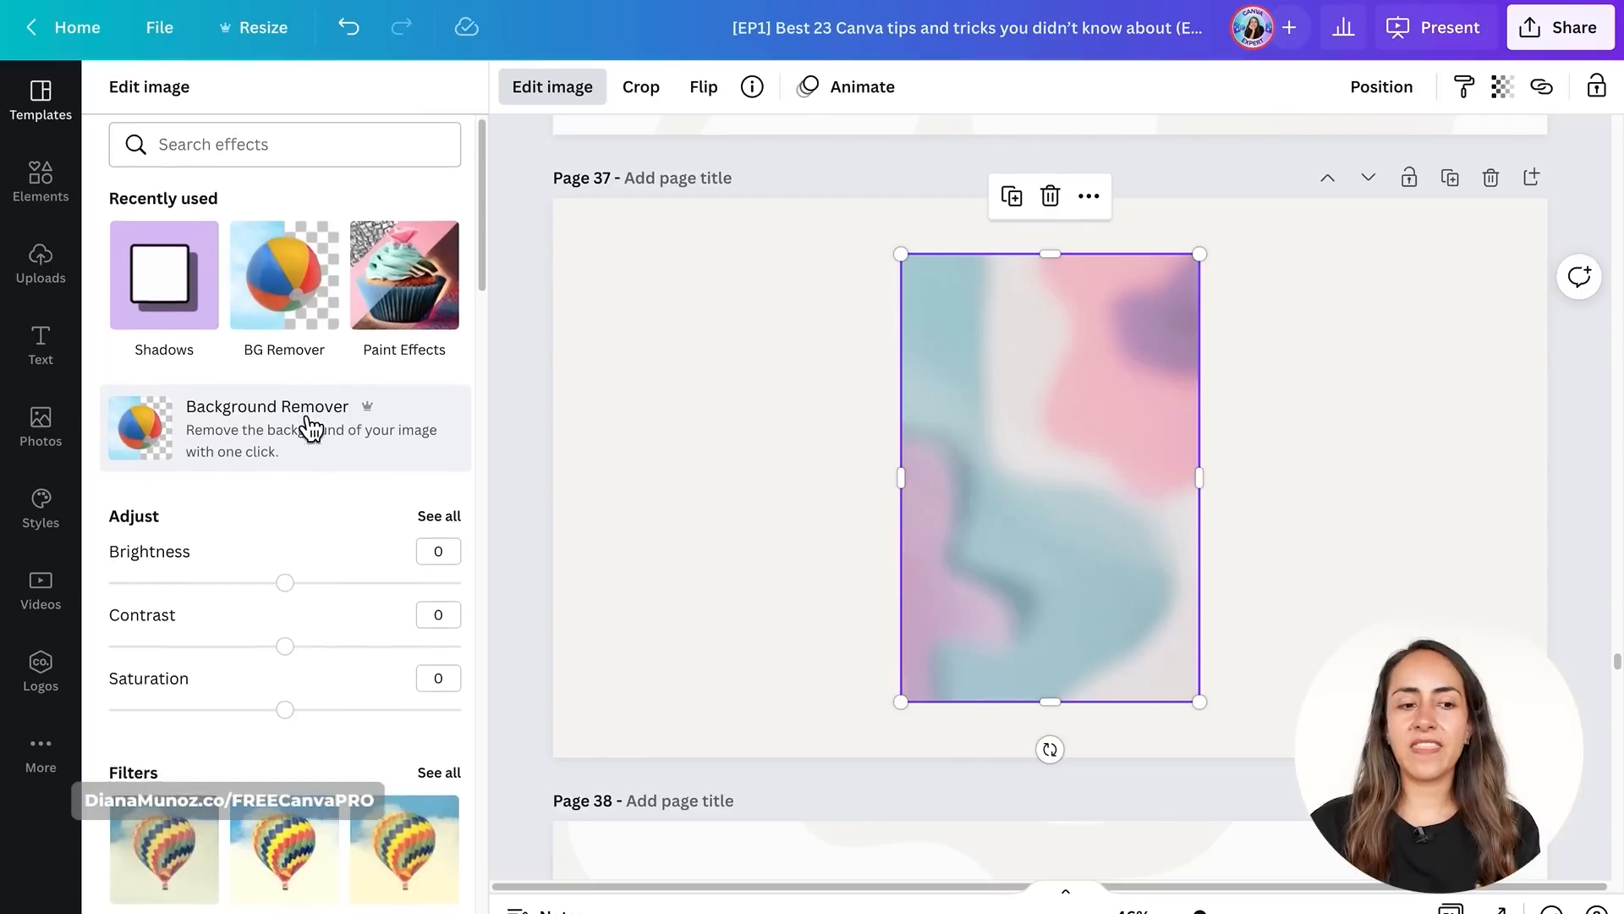
scroll(311, 427, "down", 5)
scroll(313, 552, "down", 3)
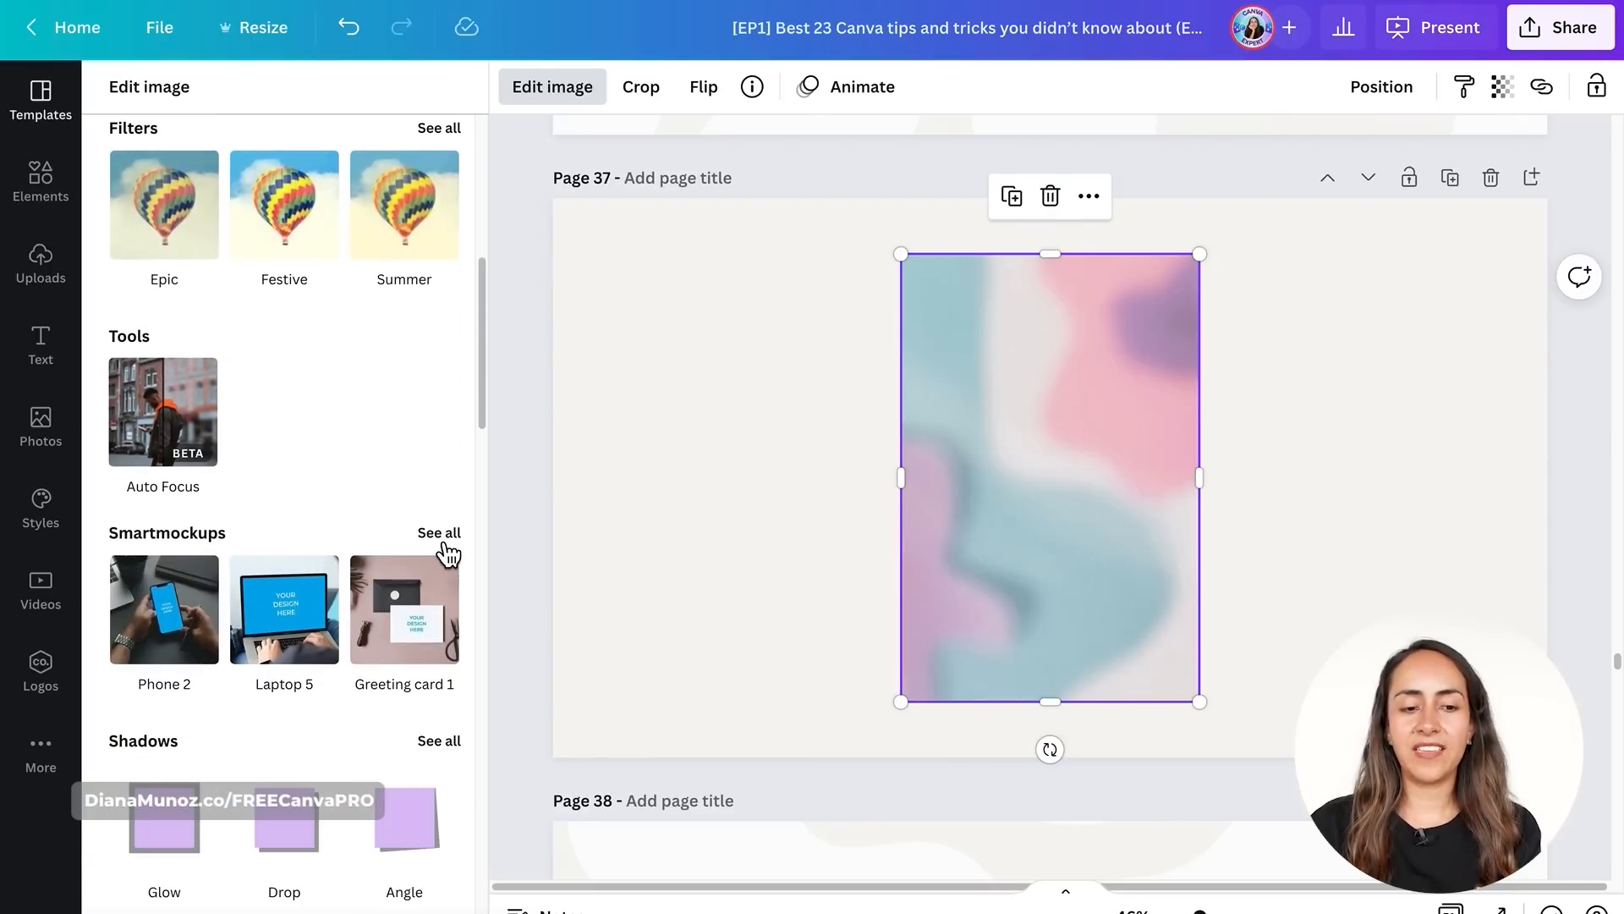
left_click(449, 542)
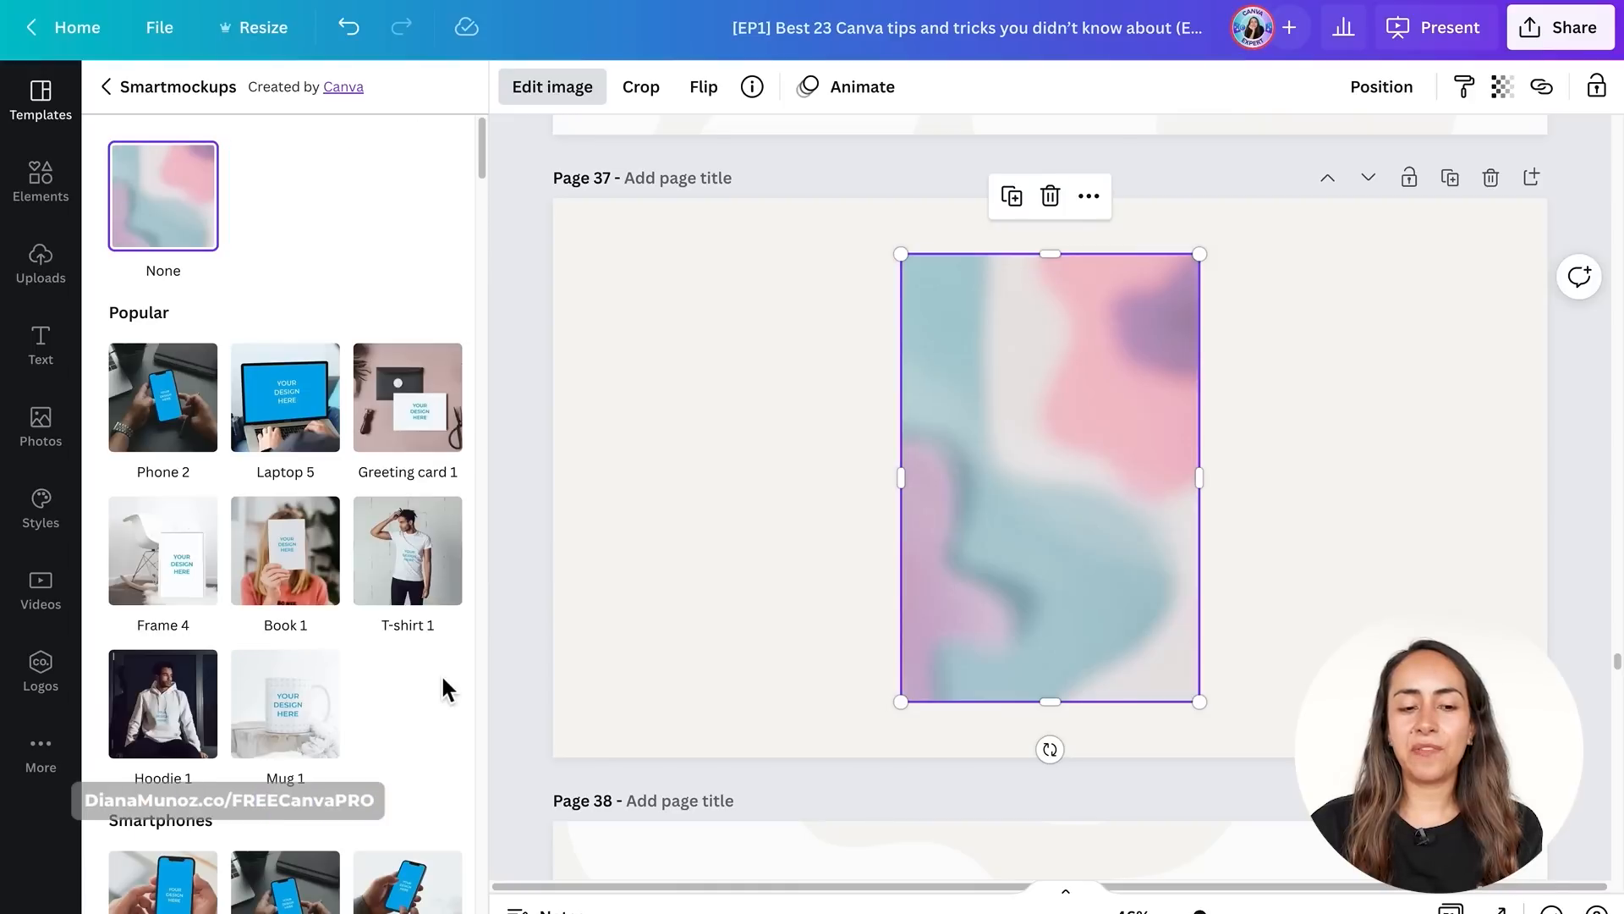
scroll(443, 686, "down", 4)
scroll(444, 690, "down", 4)
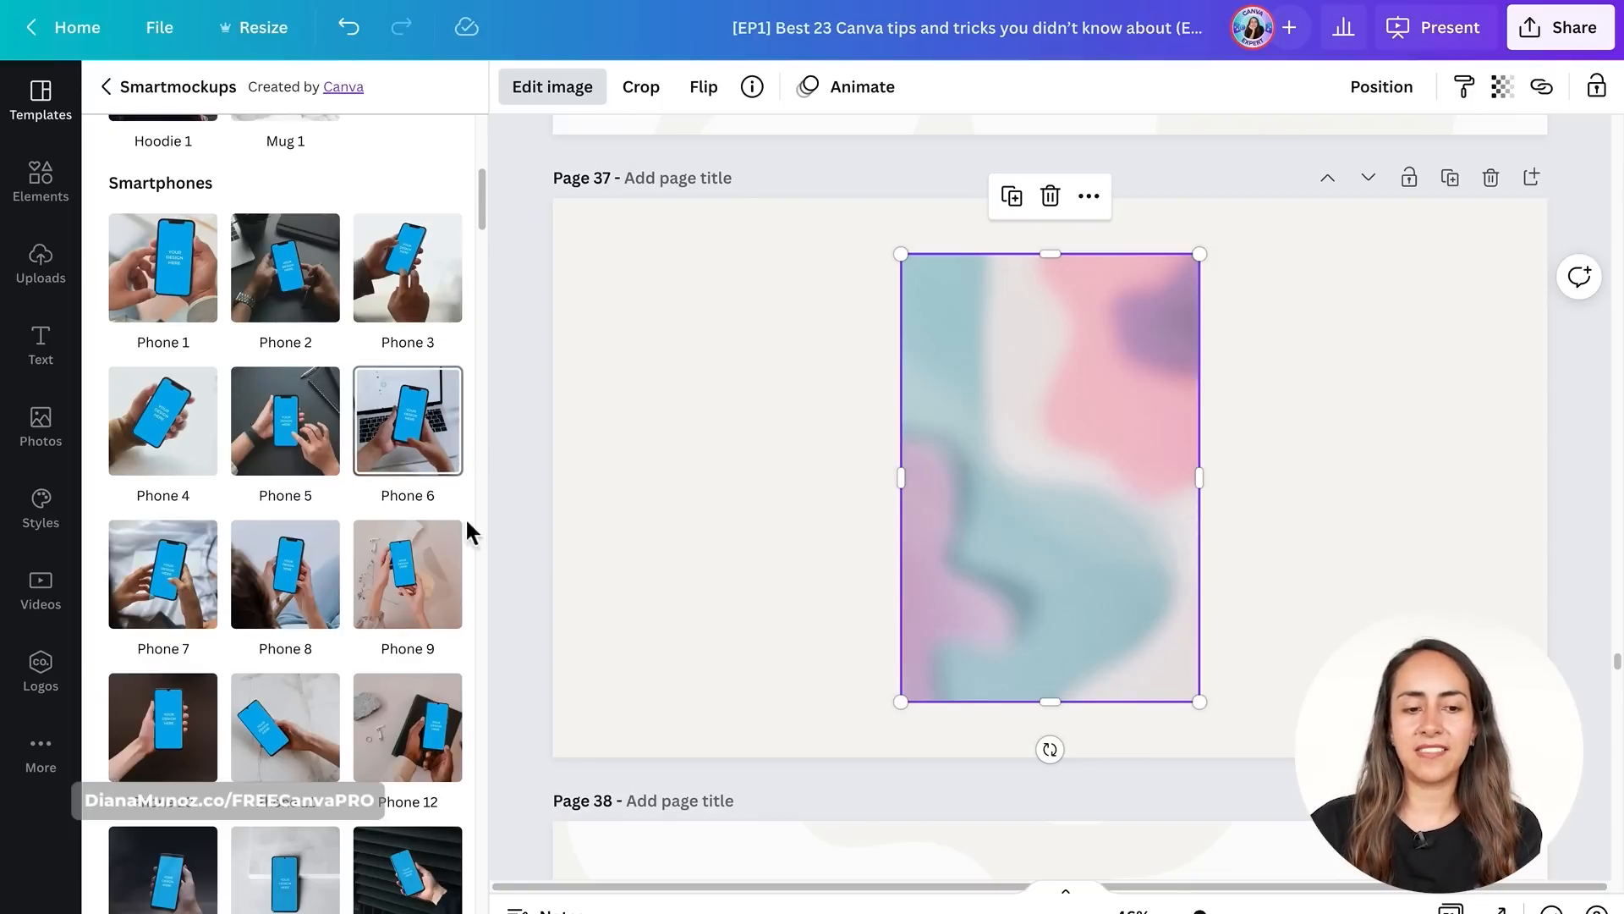
left_click(415, 589)
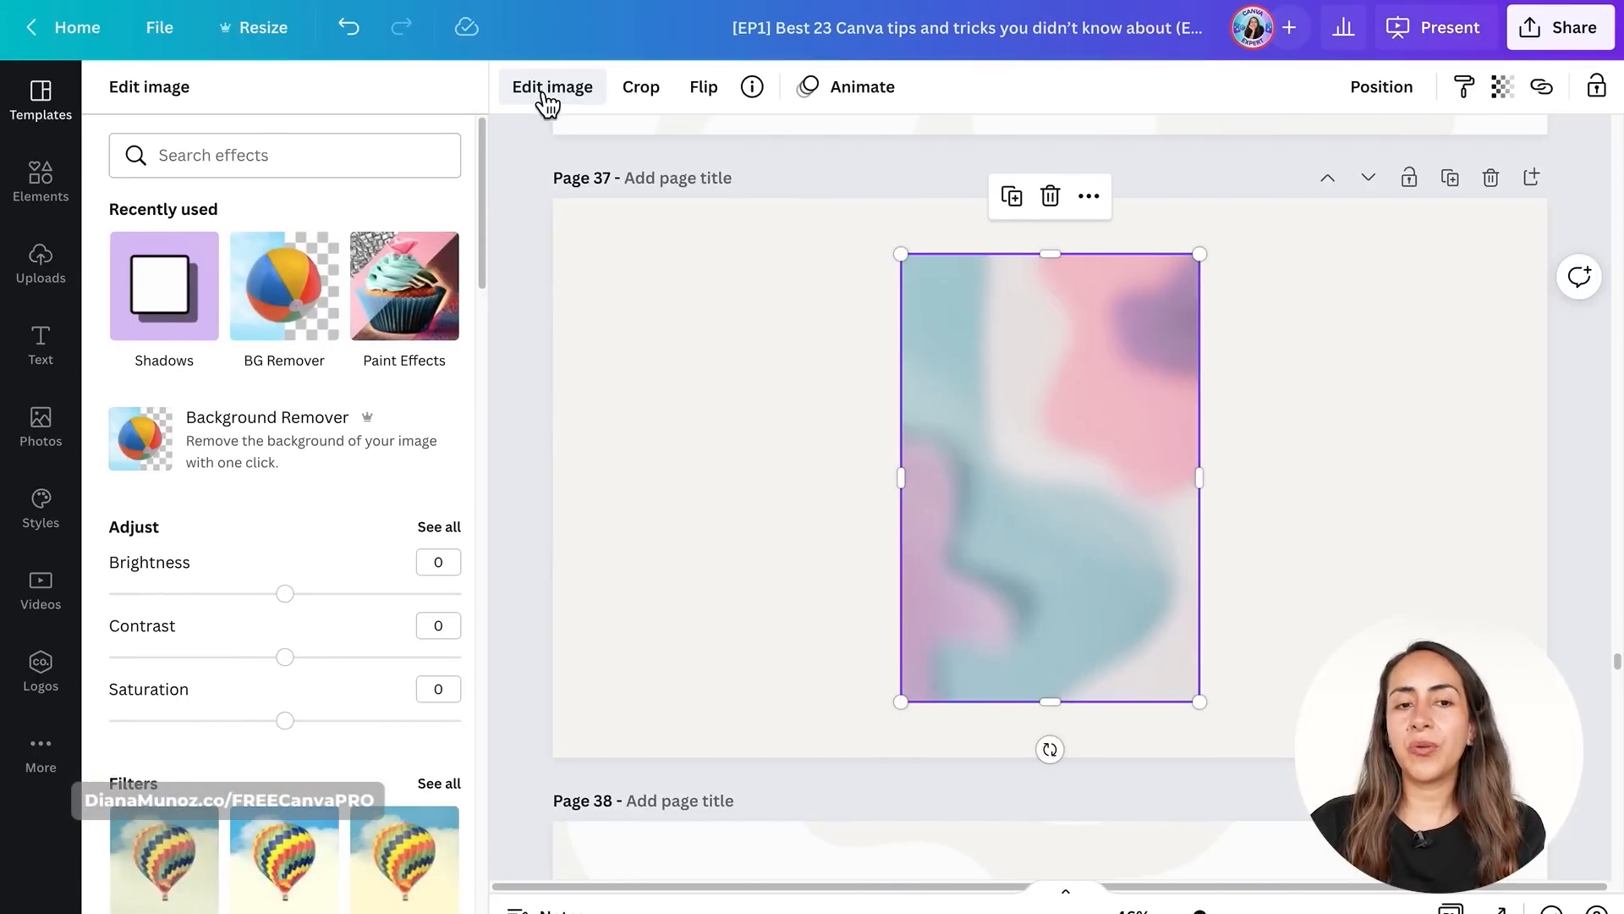
- Apply the black Phone frame effect to the pastel abstract image on page 37
left_click_drag(487, 201, 505, 438)
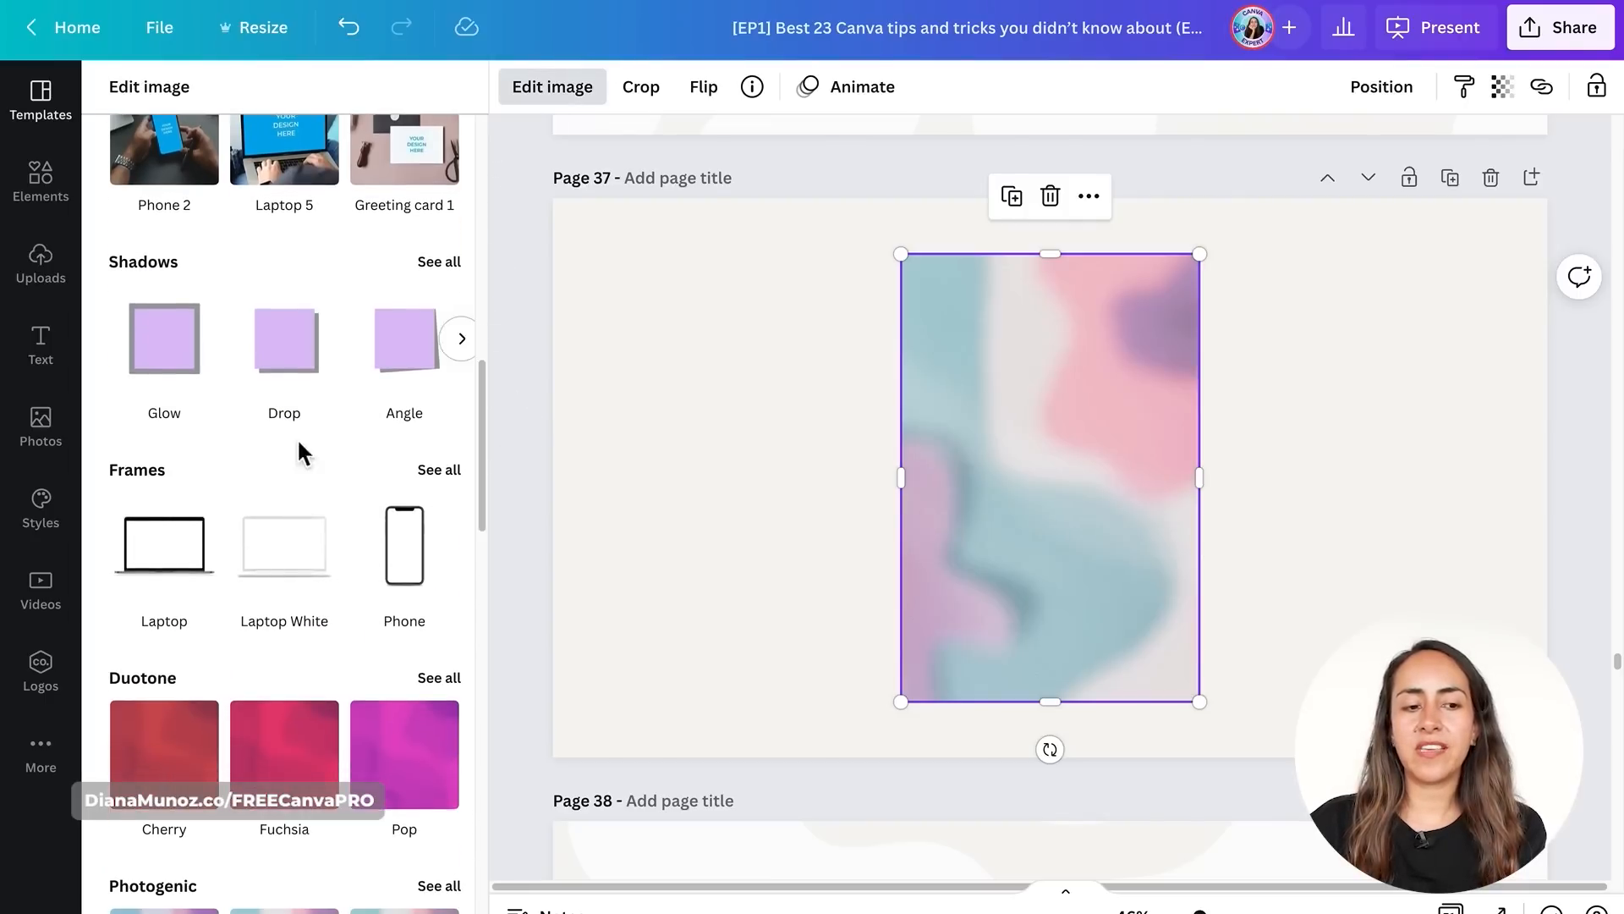
left_click(441, 472)
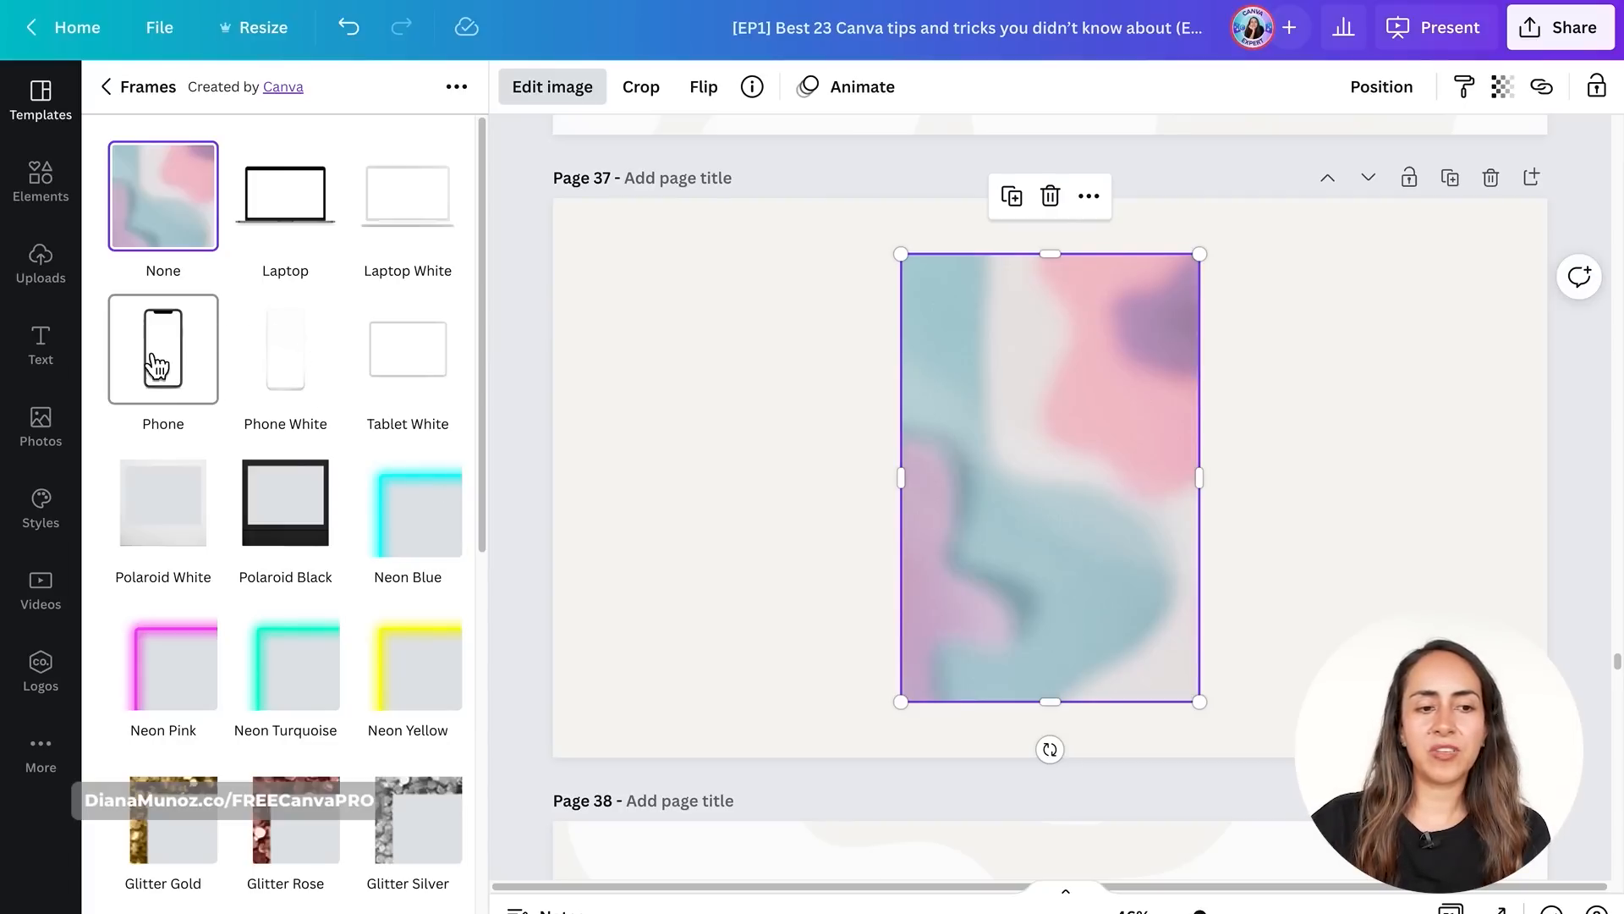
left_click(180, 376)
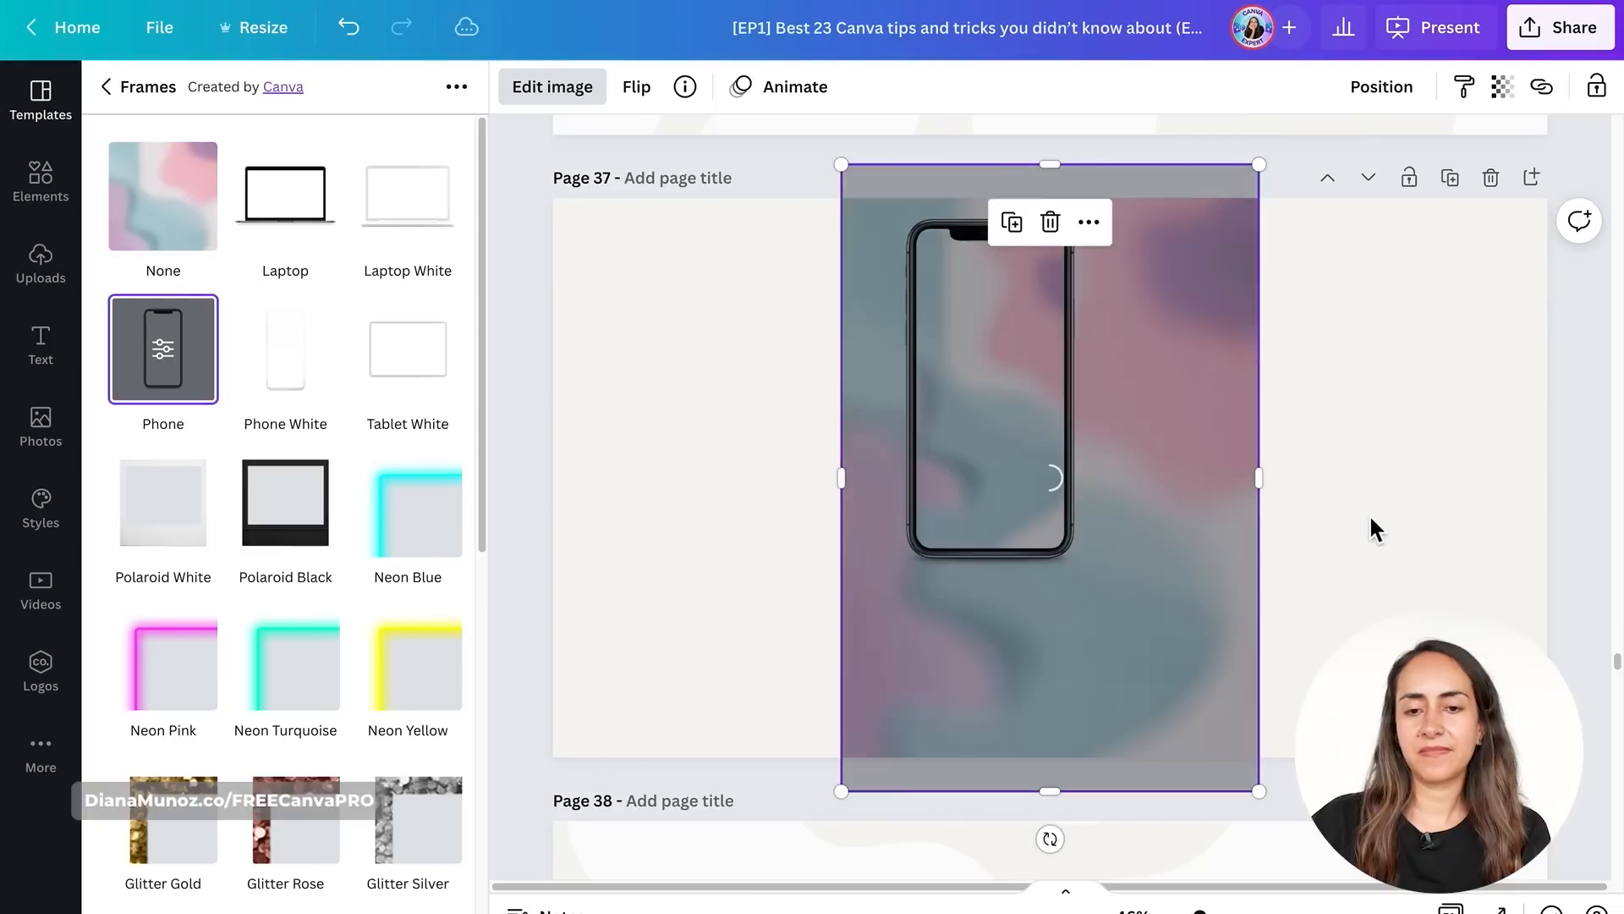
left_click(1389, 474)
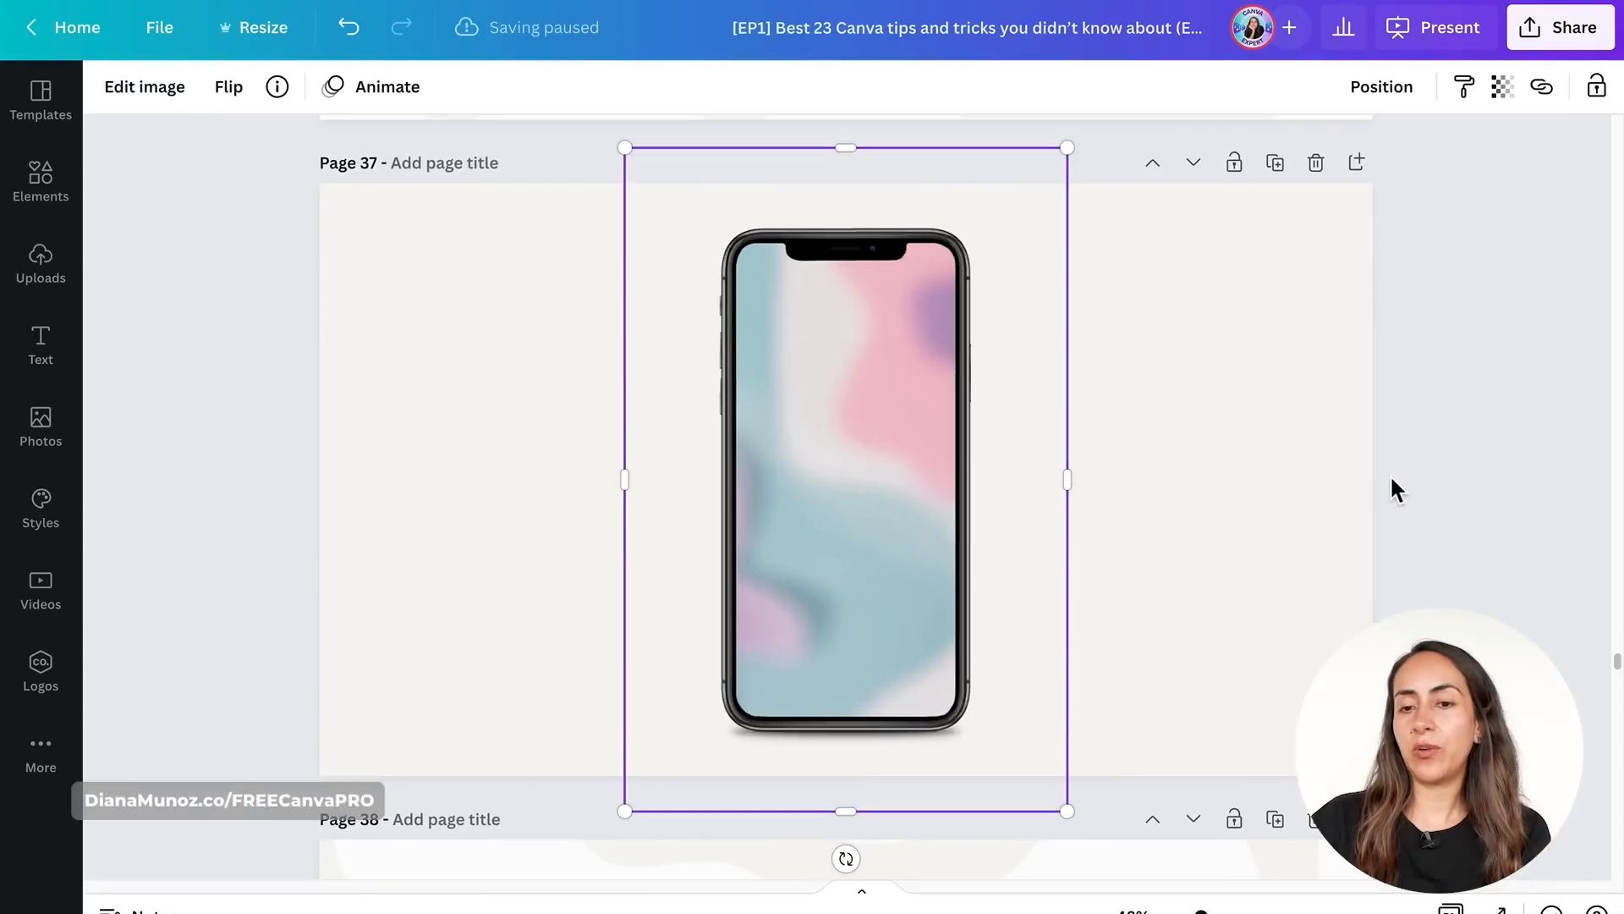
left_click(1266, 460)
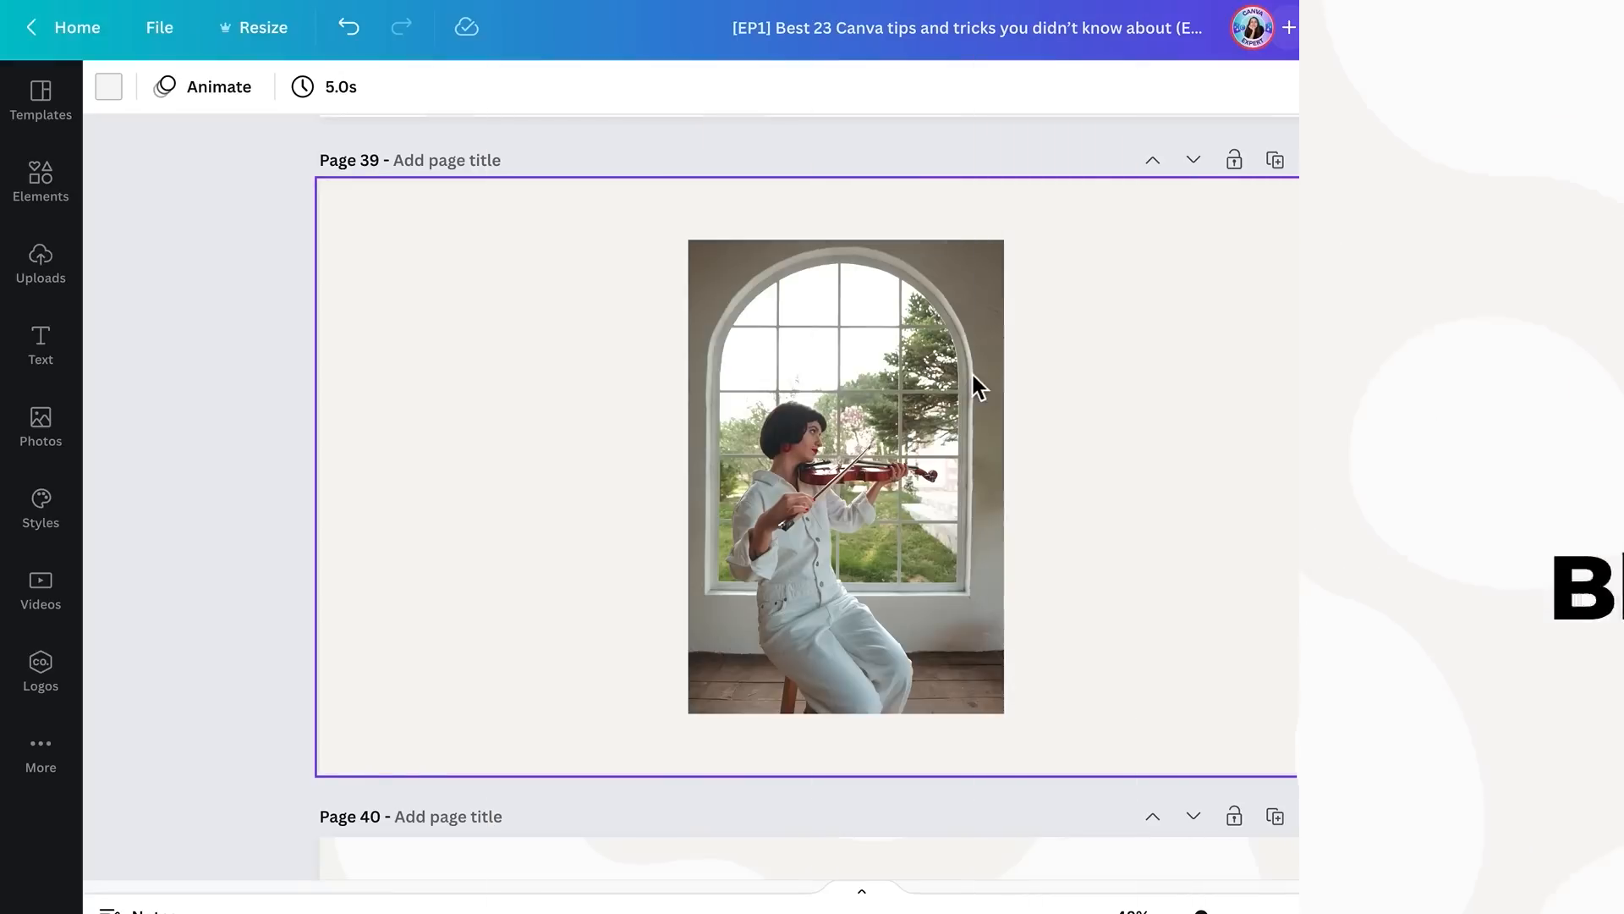
- Apply the Auto Focus effect to the violinist photo on page 39
left_click(971, 372)
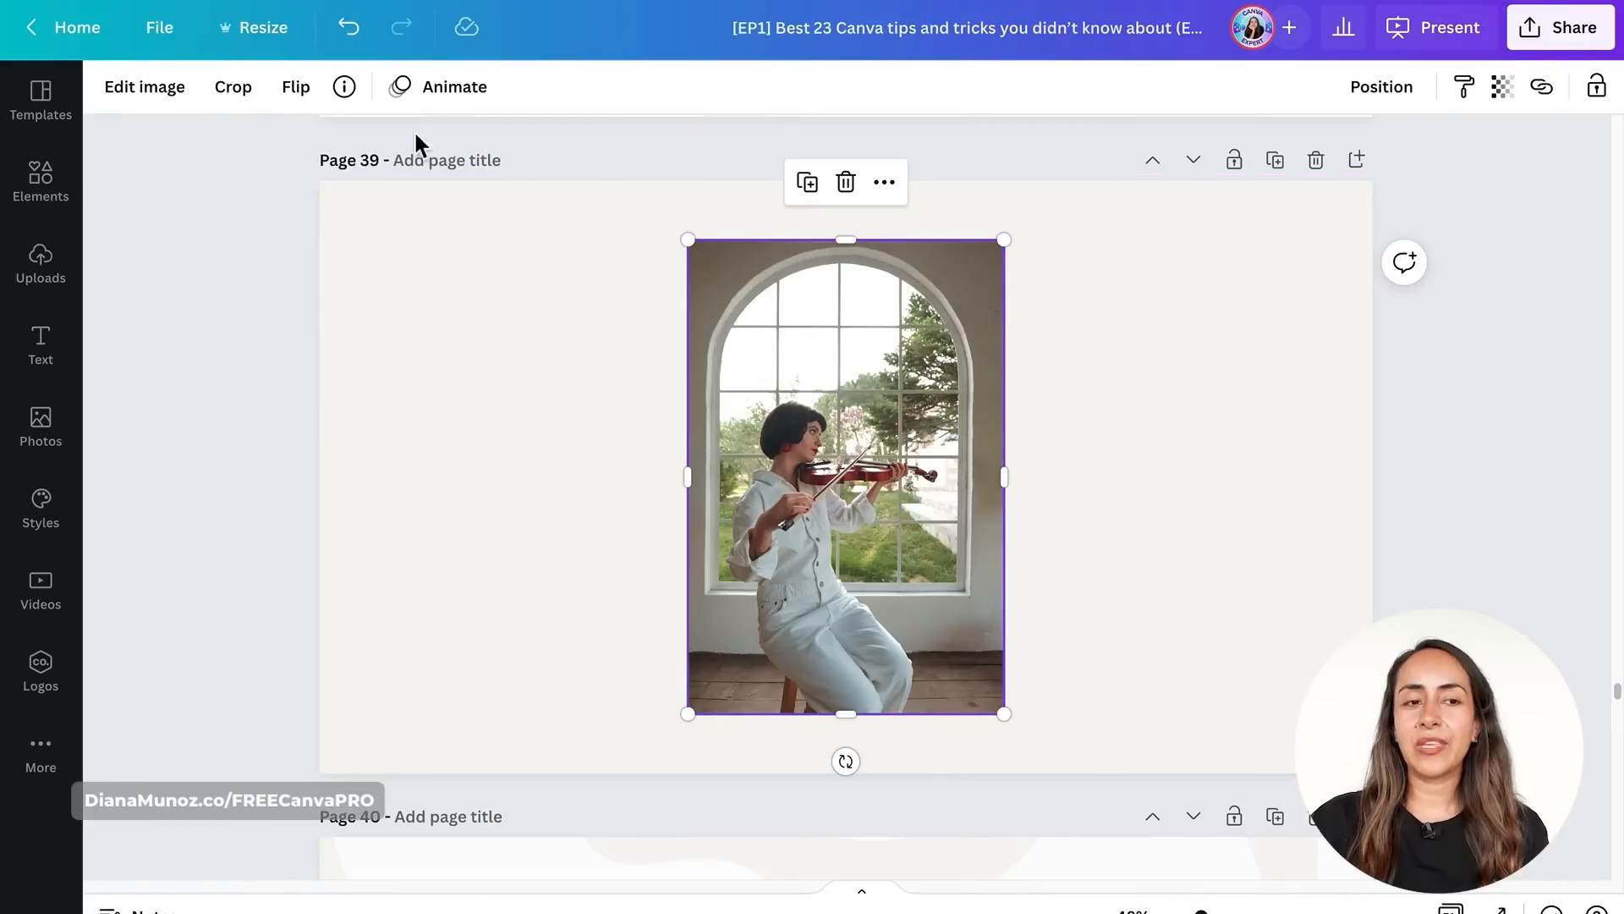
left_click(144, 86)
scroll(393, 550, "down", 6)
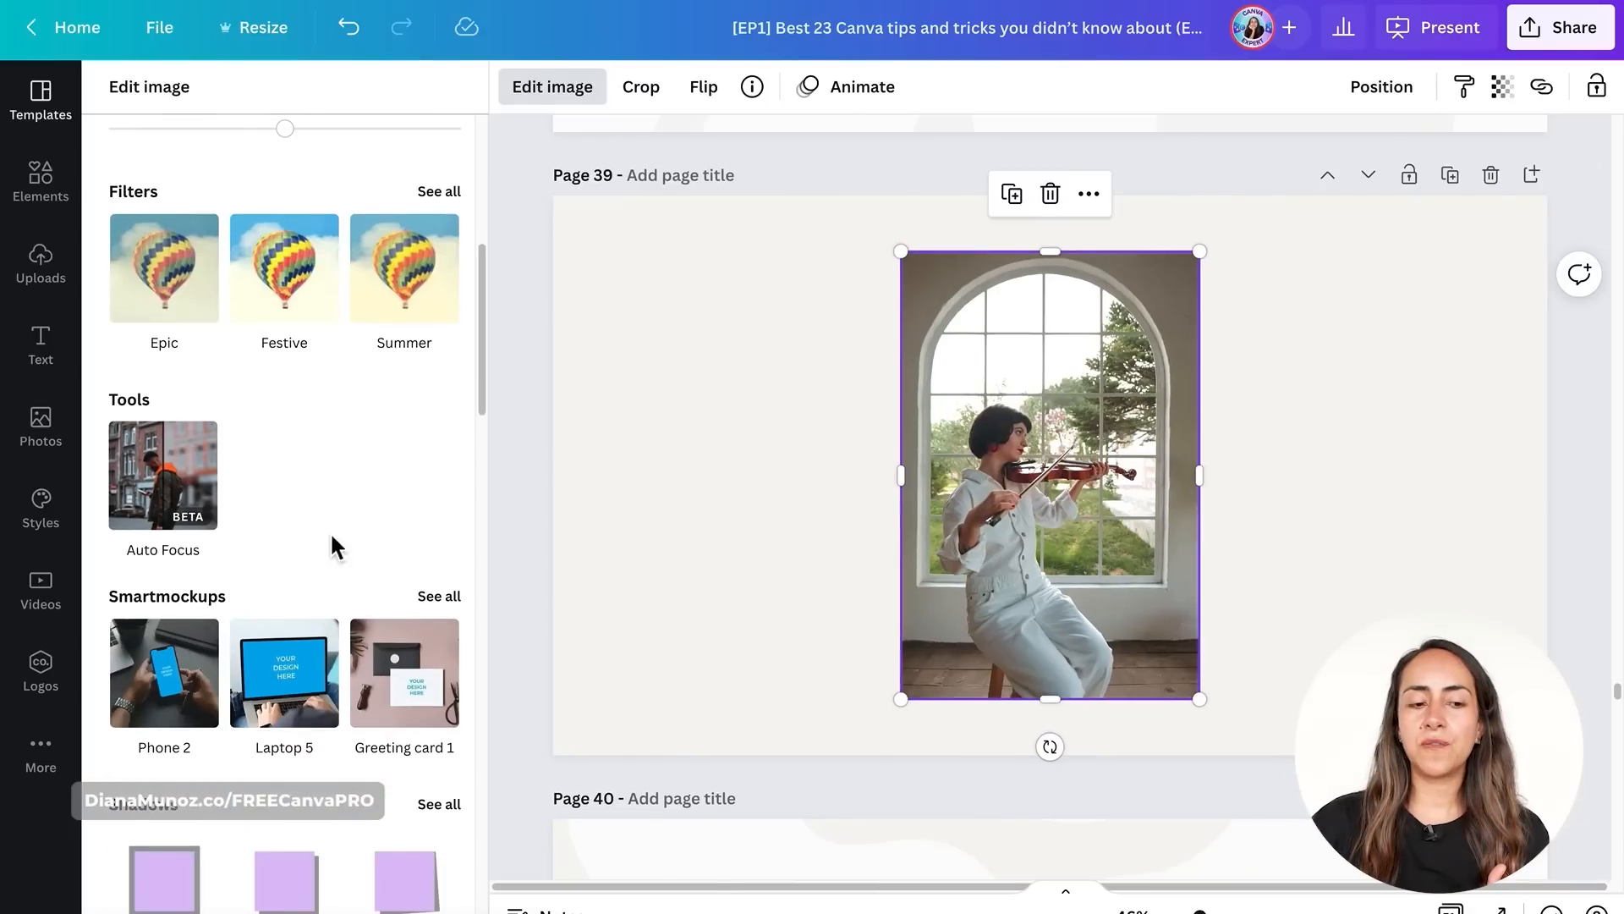
left_click(183, 464)
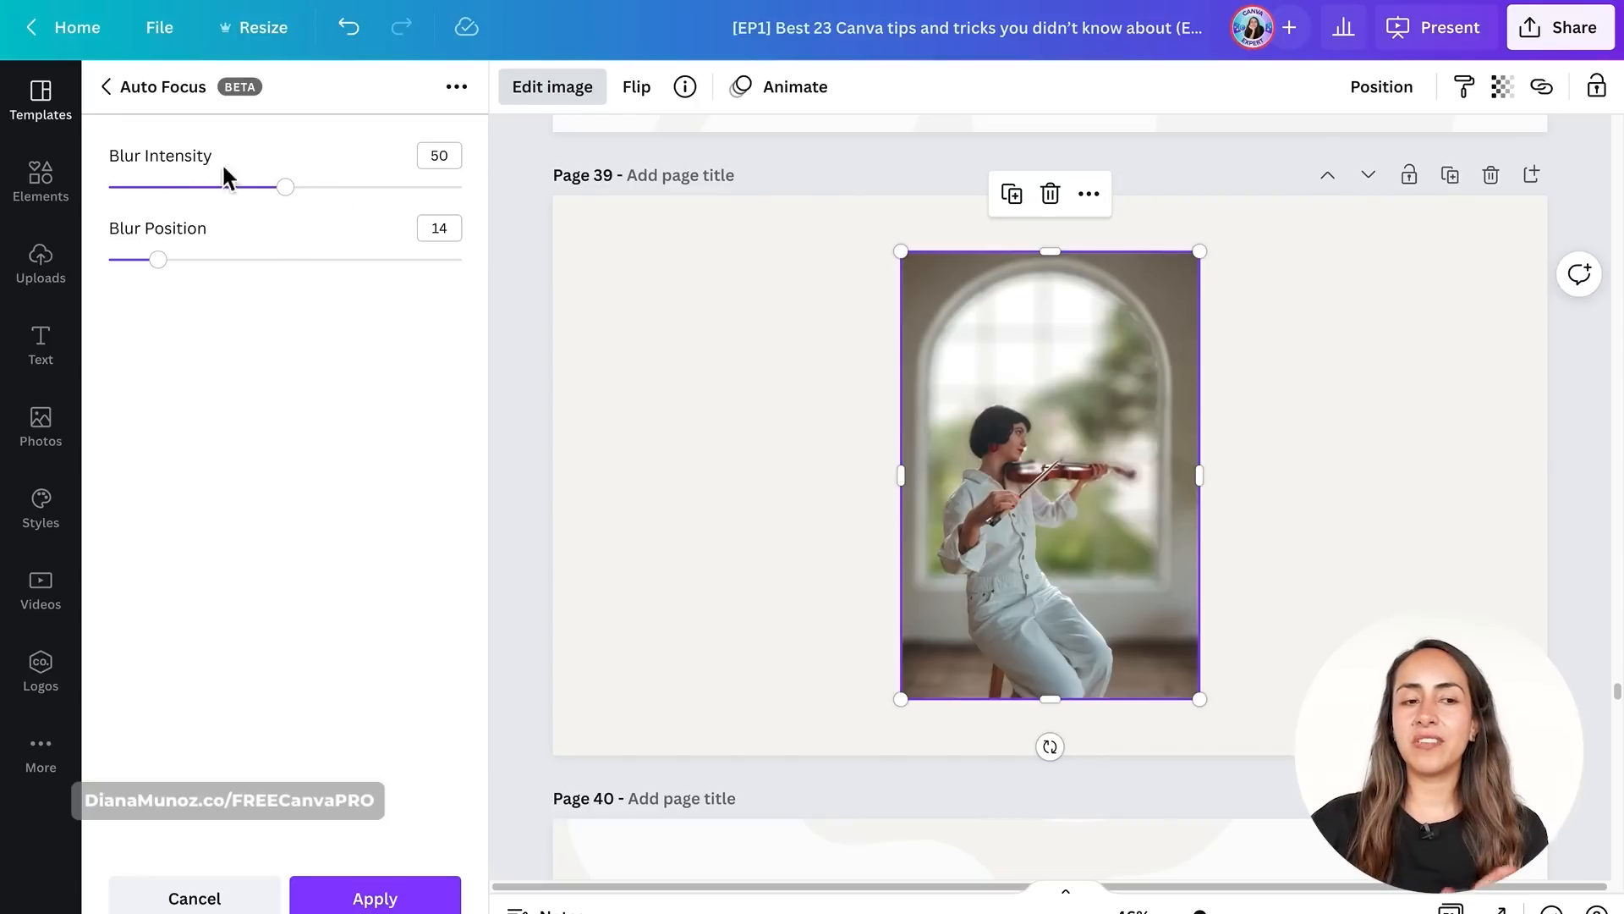
- Set the violinist photo's Blur Intensity to 18 and adjust its Blur Position
left_click_drag(285, 188, 236, 206)
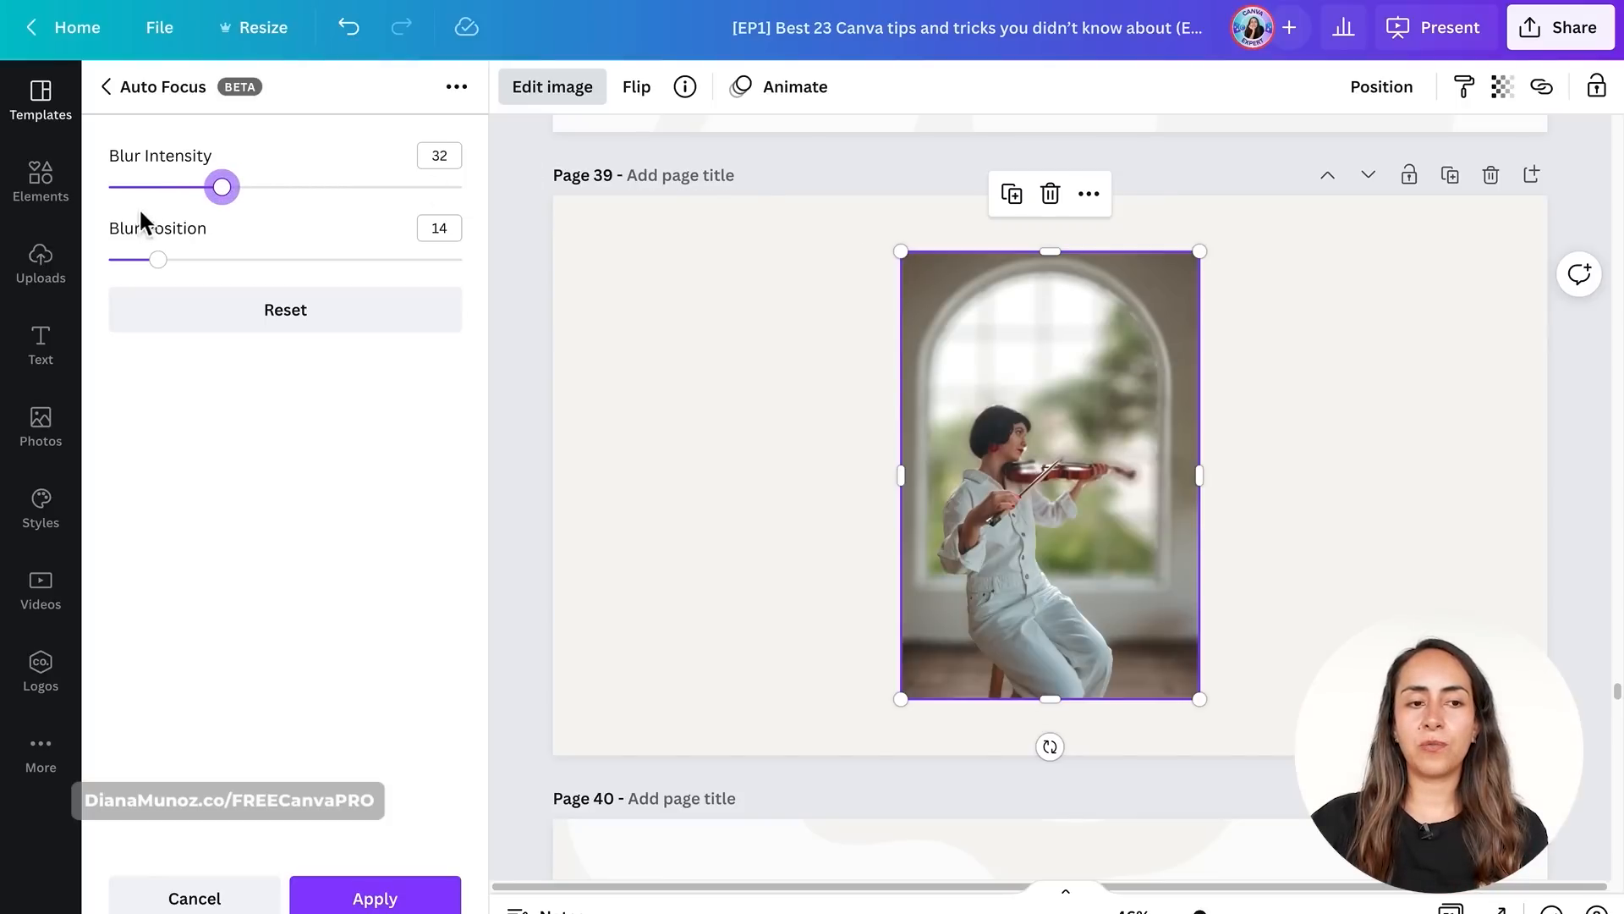
left_click(185, 205)
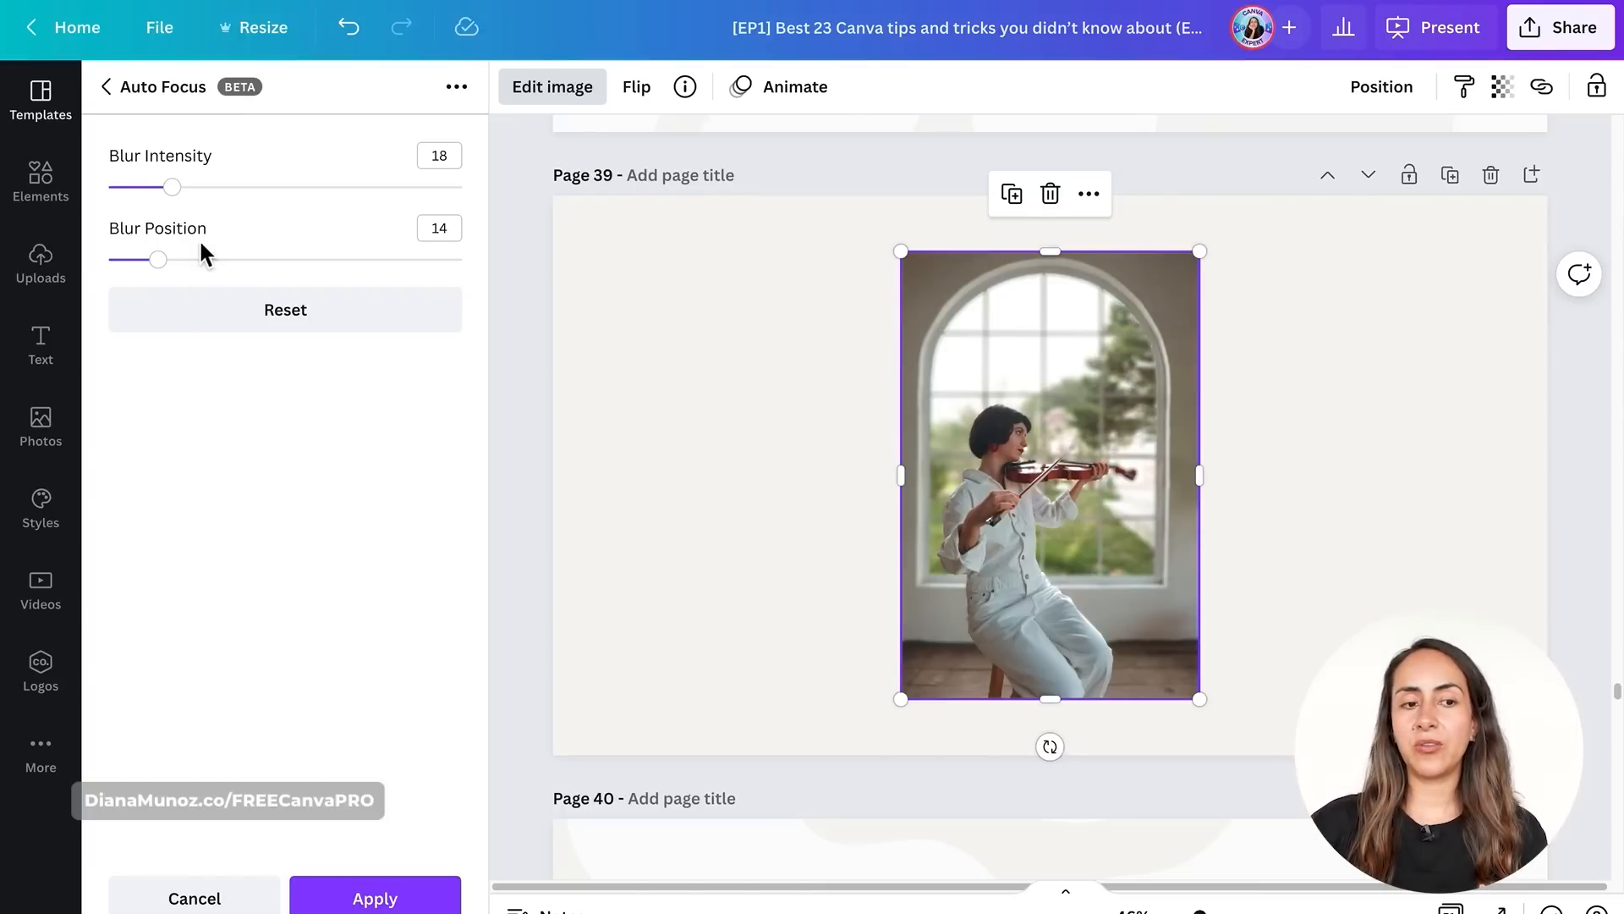
left_click(161, 264)
left_click_drag(162, 268, 156, 267)
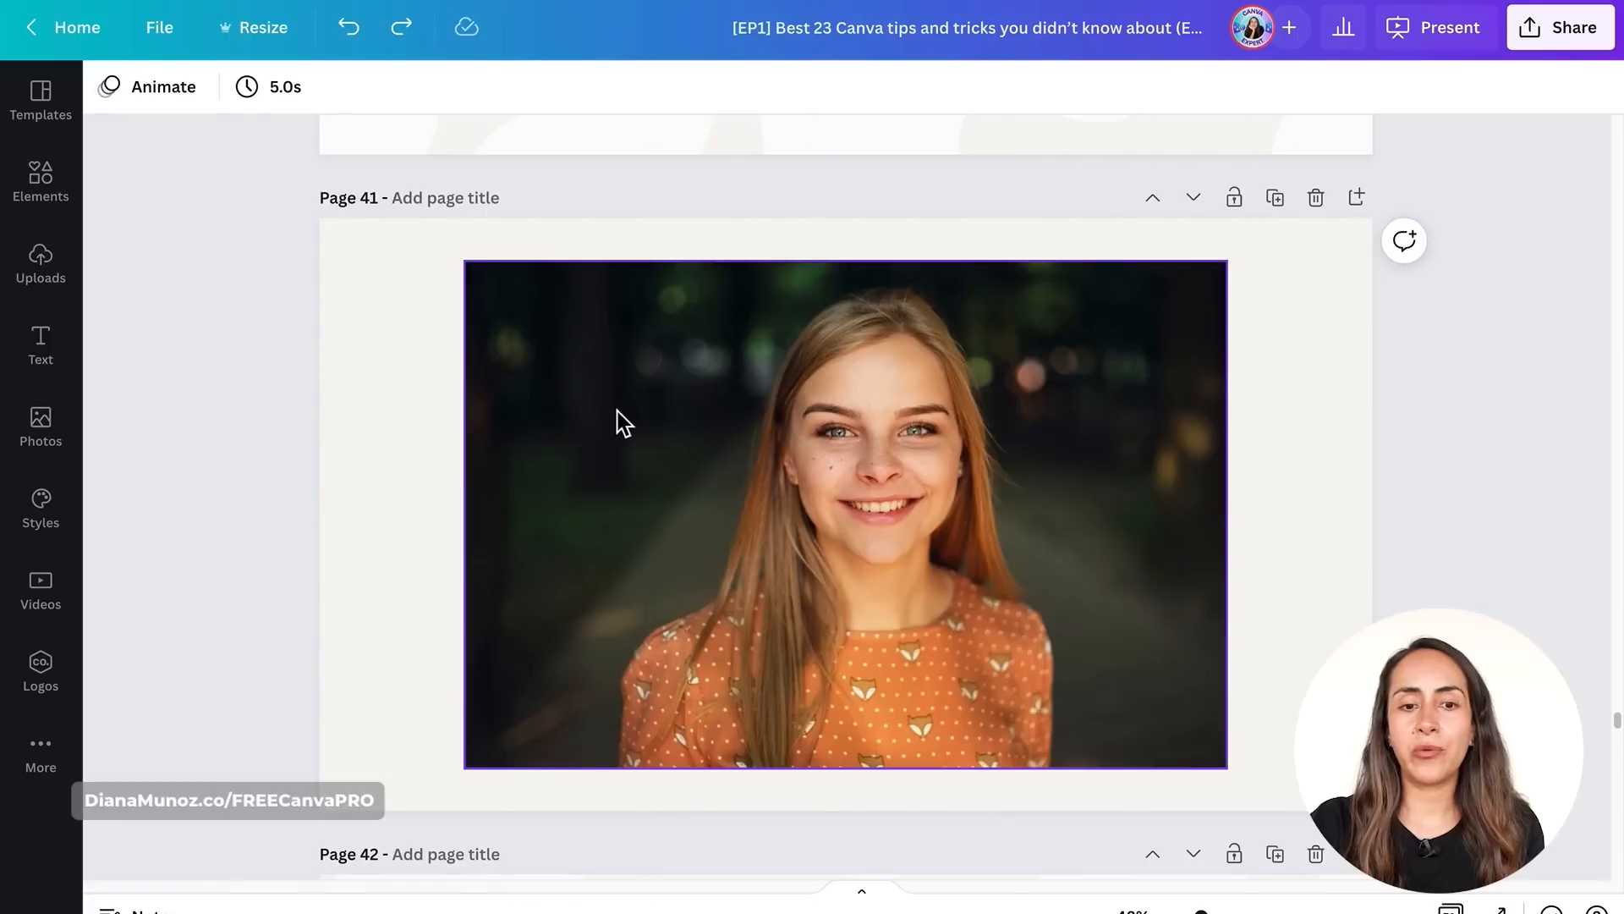
- Find the Face Retouch effect and start using it on the woman's portrait on page 41
left_click(624, 421)
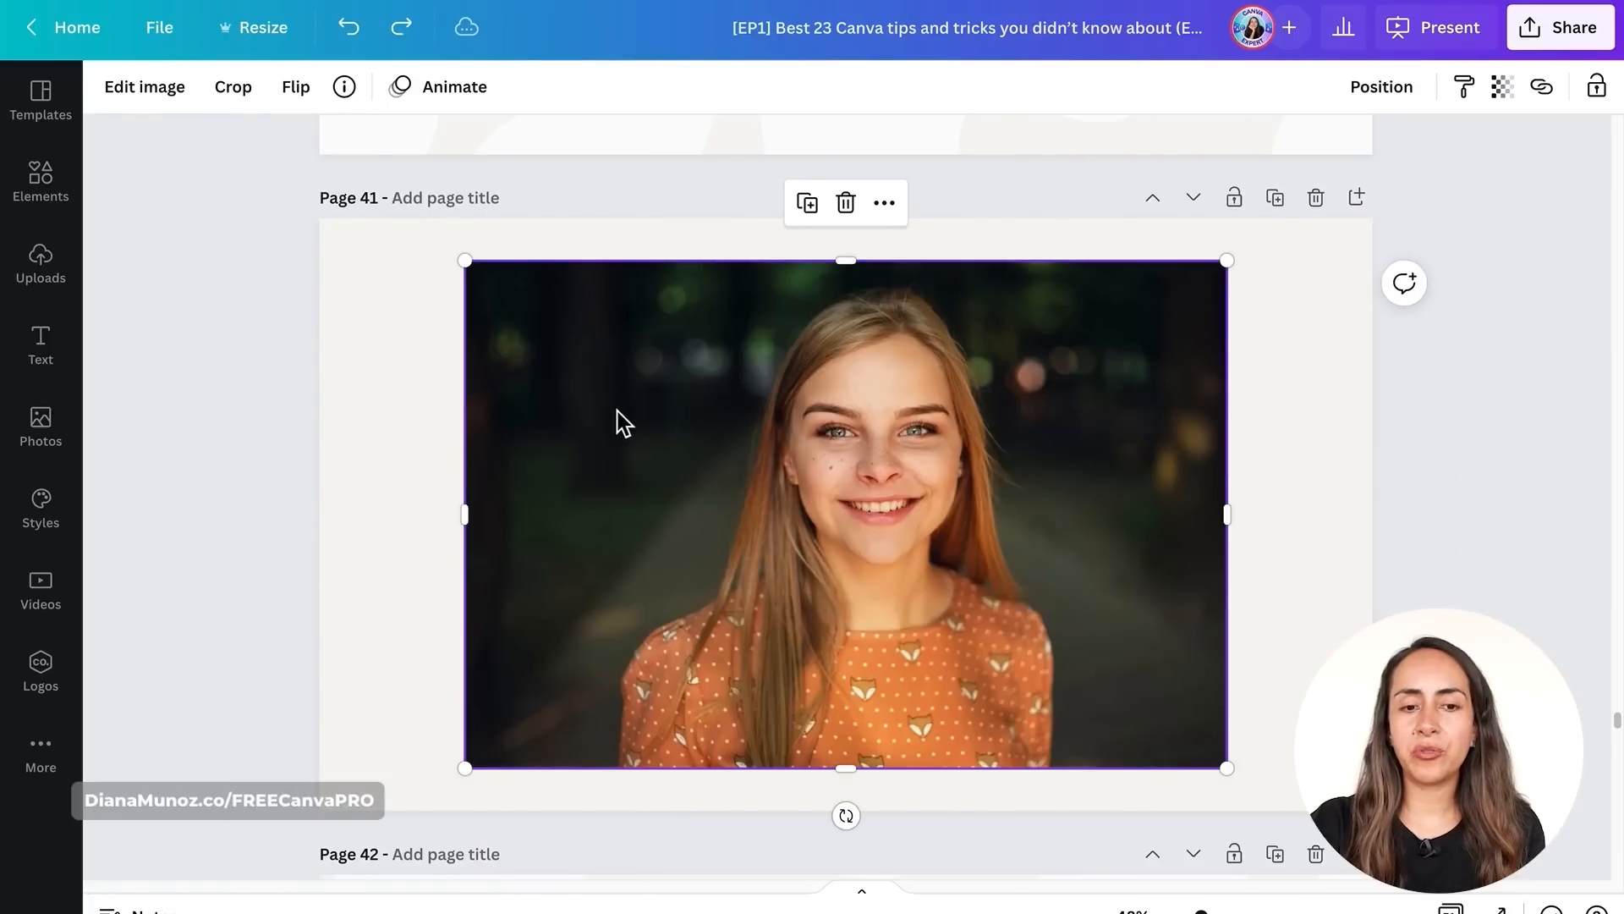
left_click(193, 91)
left_click(217, 155)
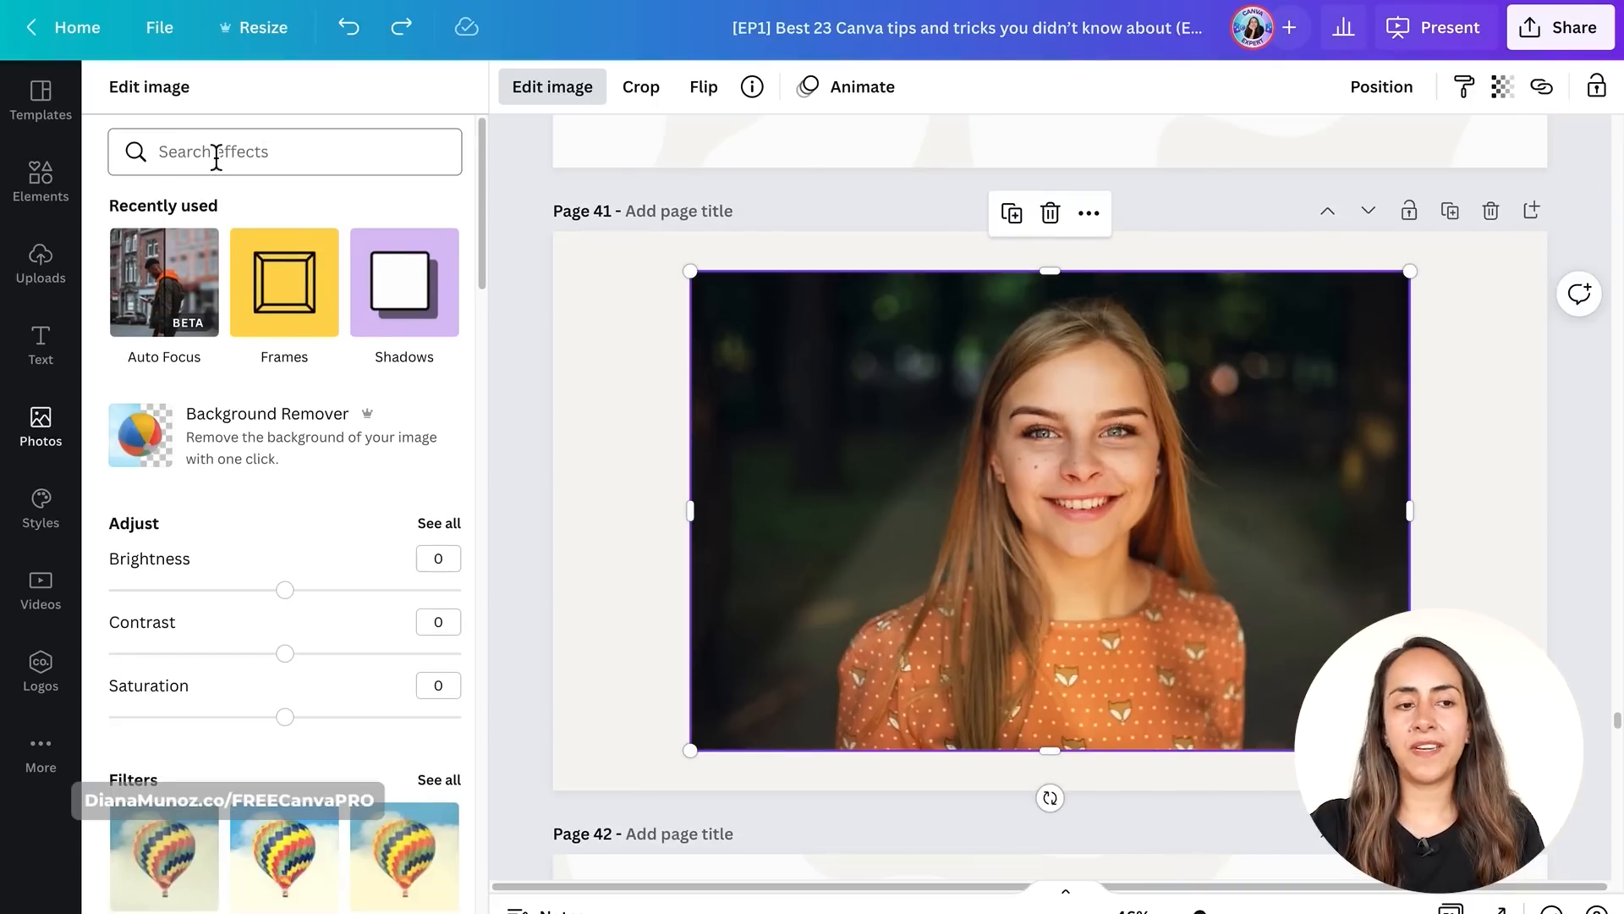
type("face re")
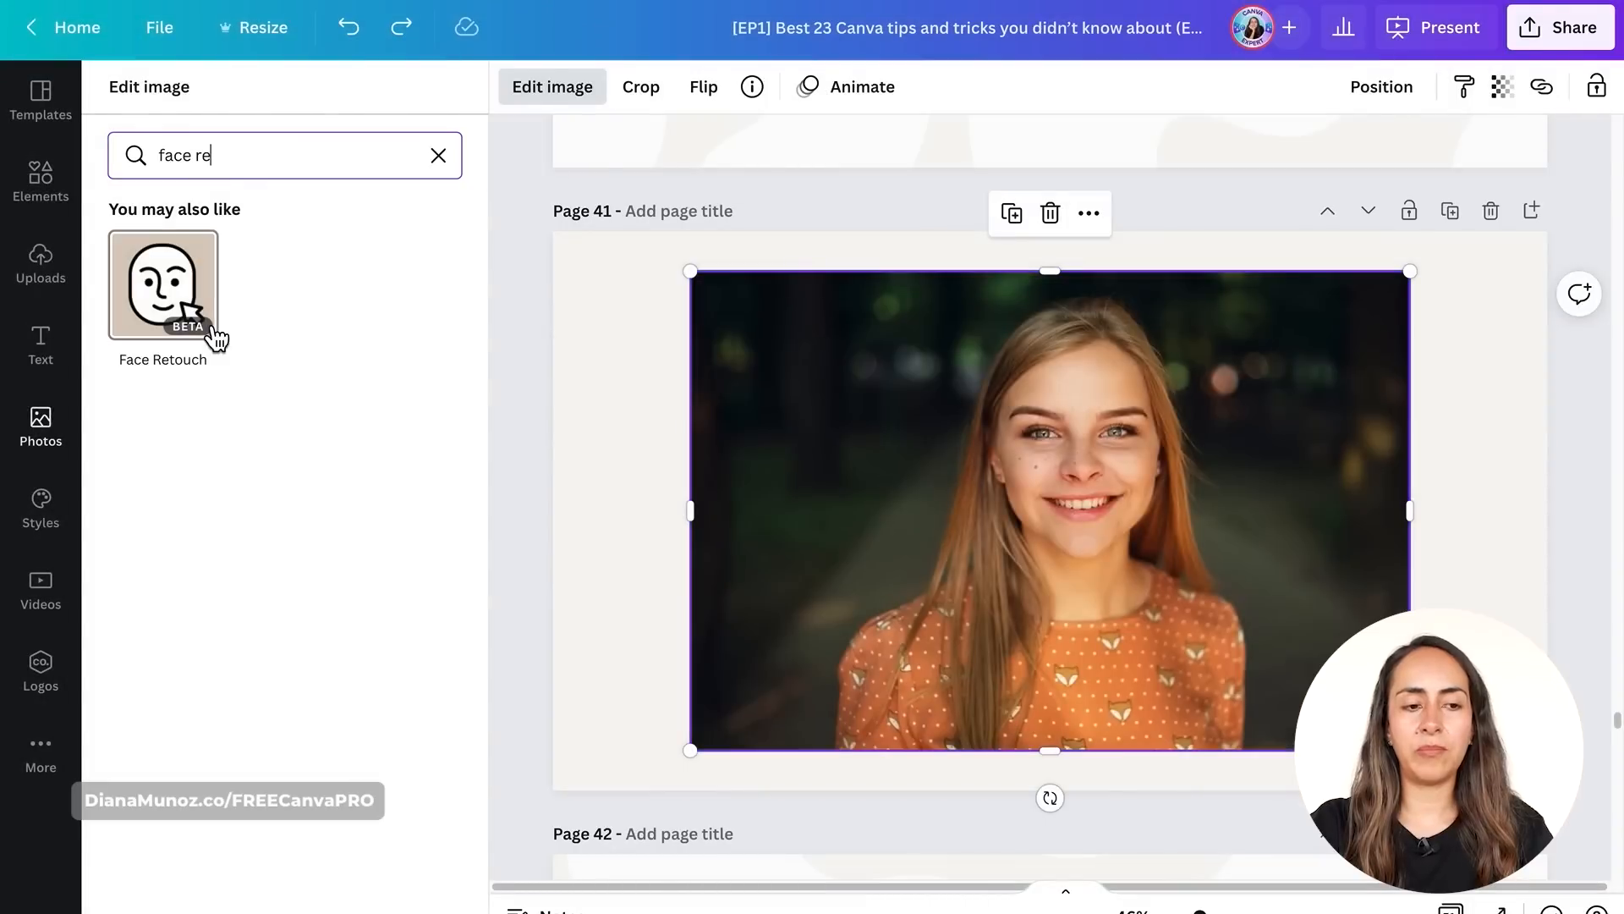
left_click(156, 310)
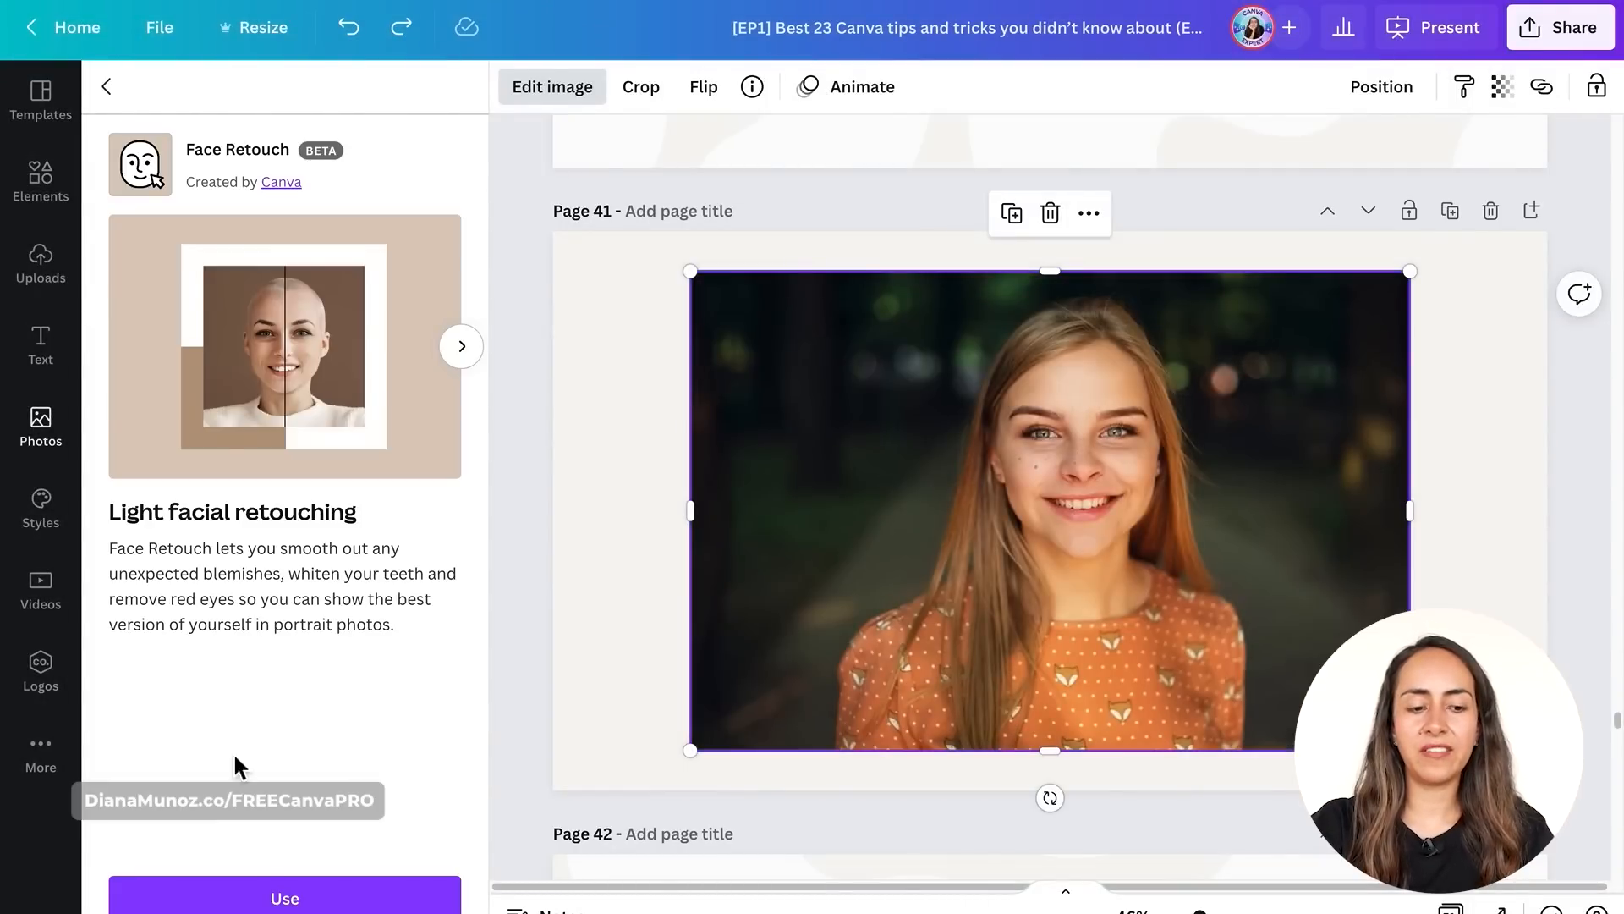
left_click(327, 903)
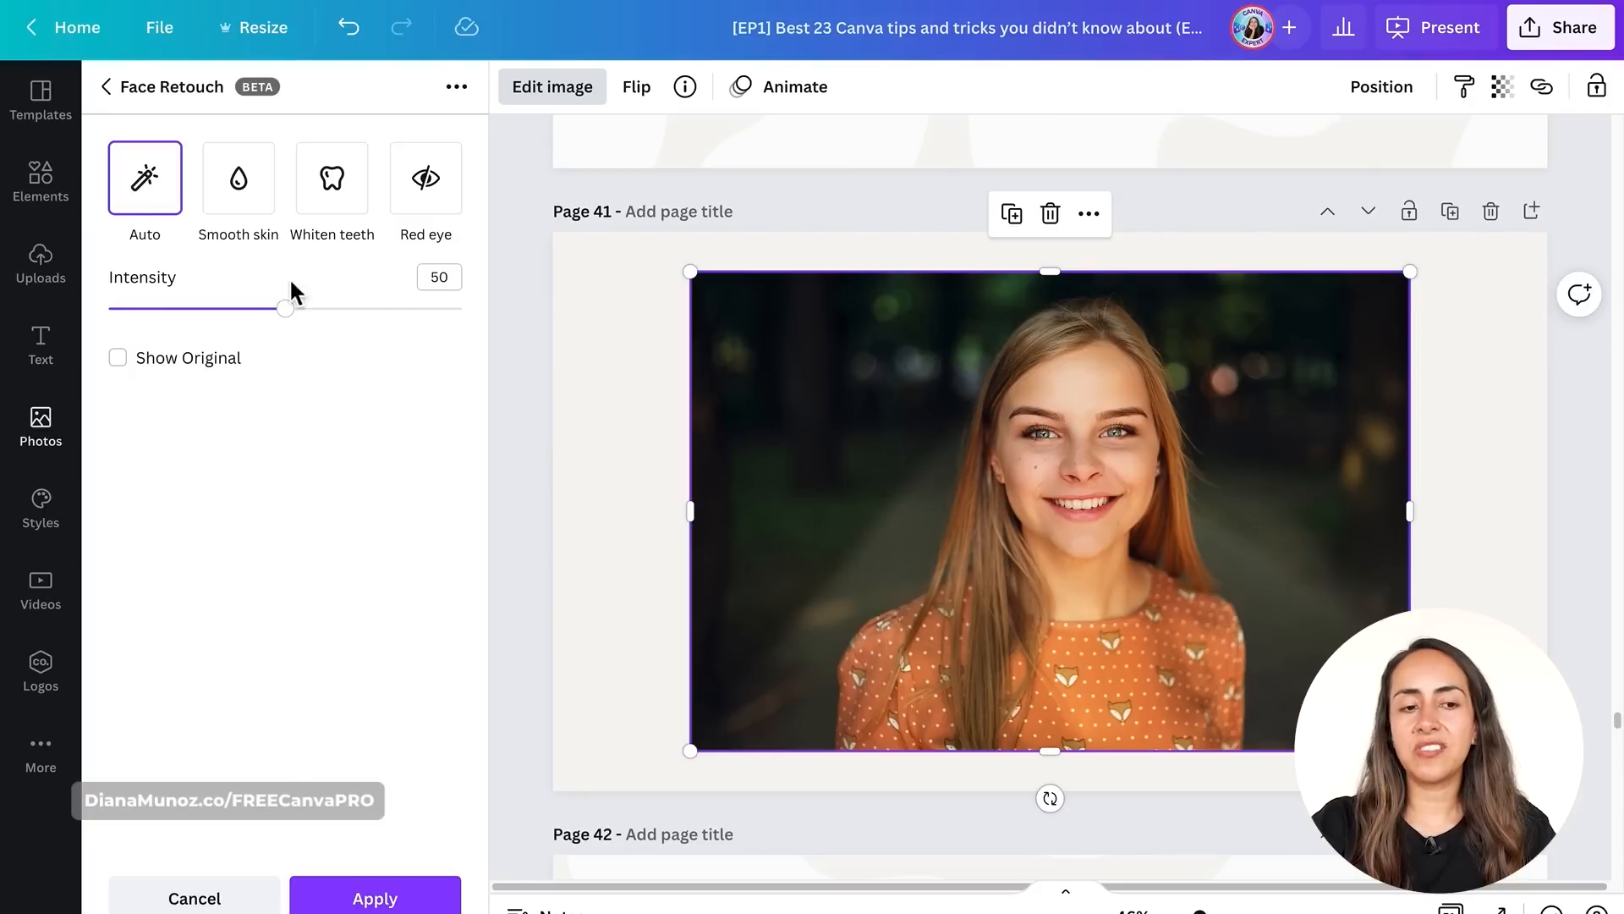
- Try the Smooth skin retouch, then return to Auto and set its Intensity to 57
left_click(269, 209)
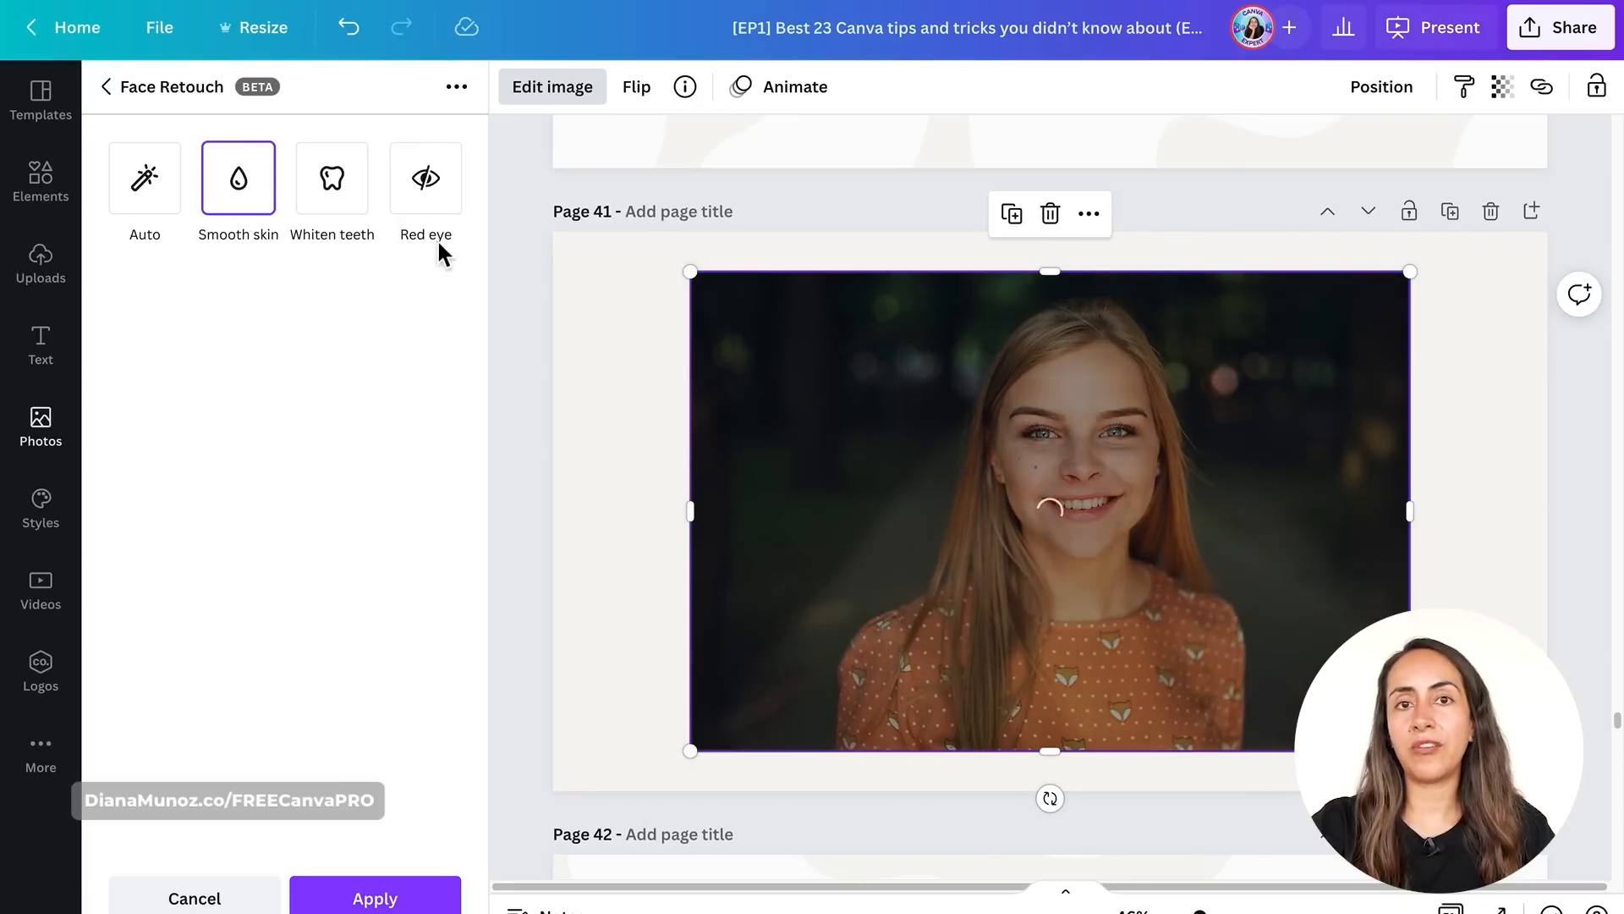
left_click(151, 188)
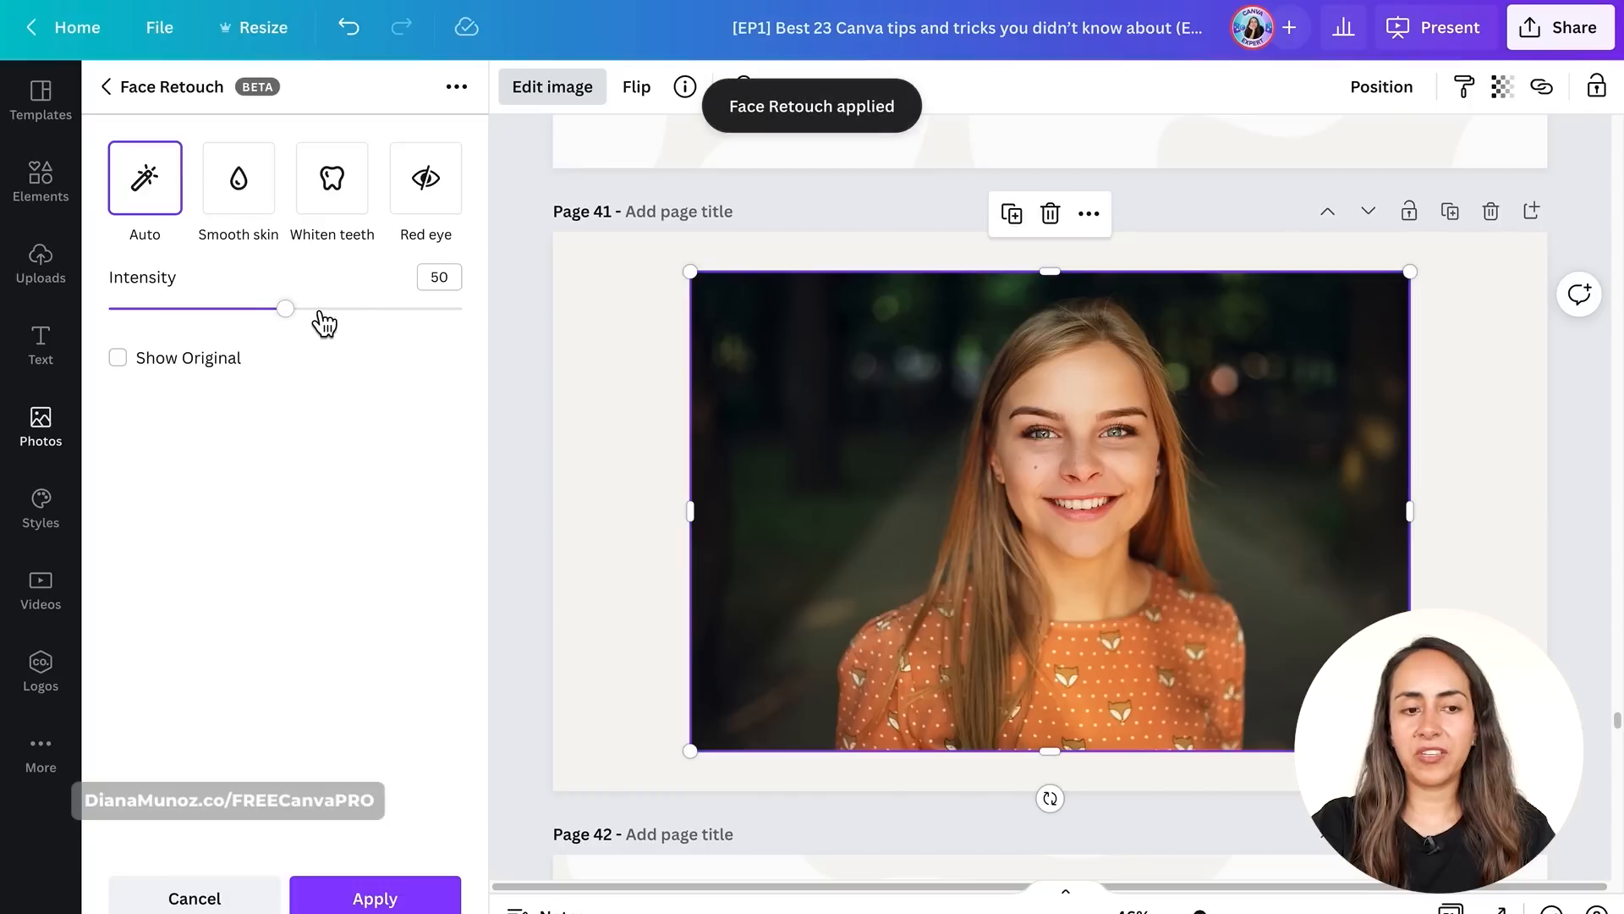
left_click_drag(313, 310, 320, 312)
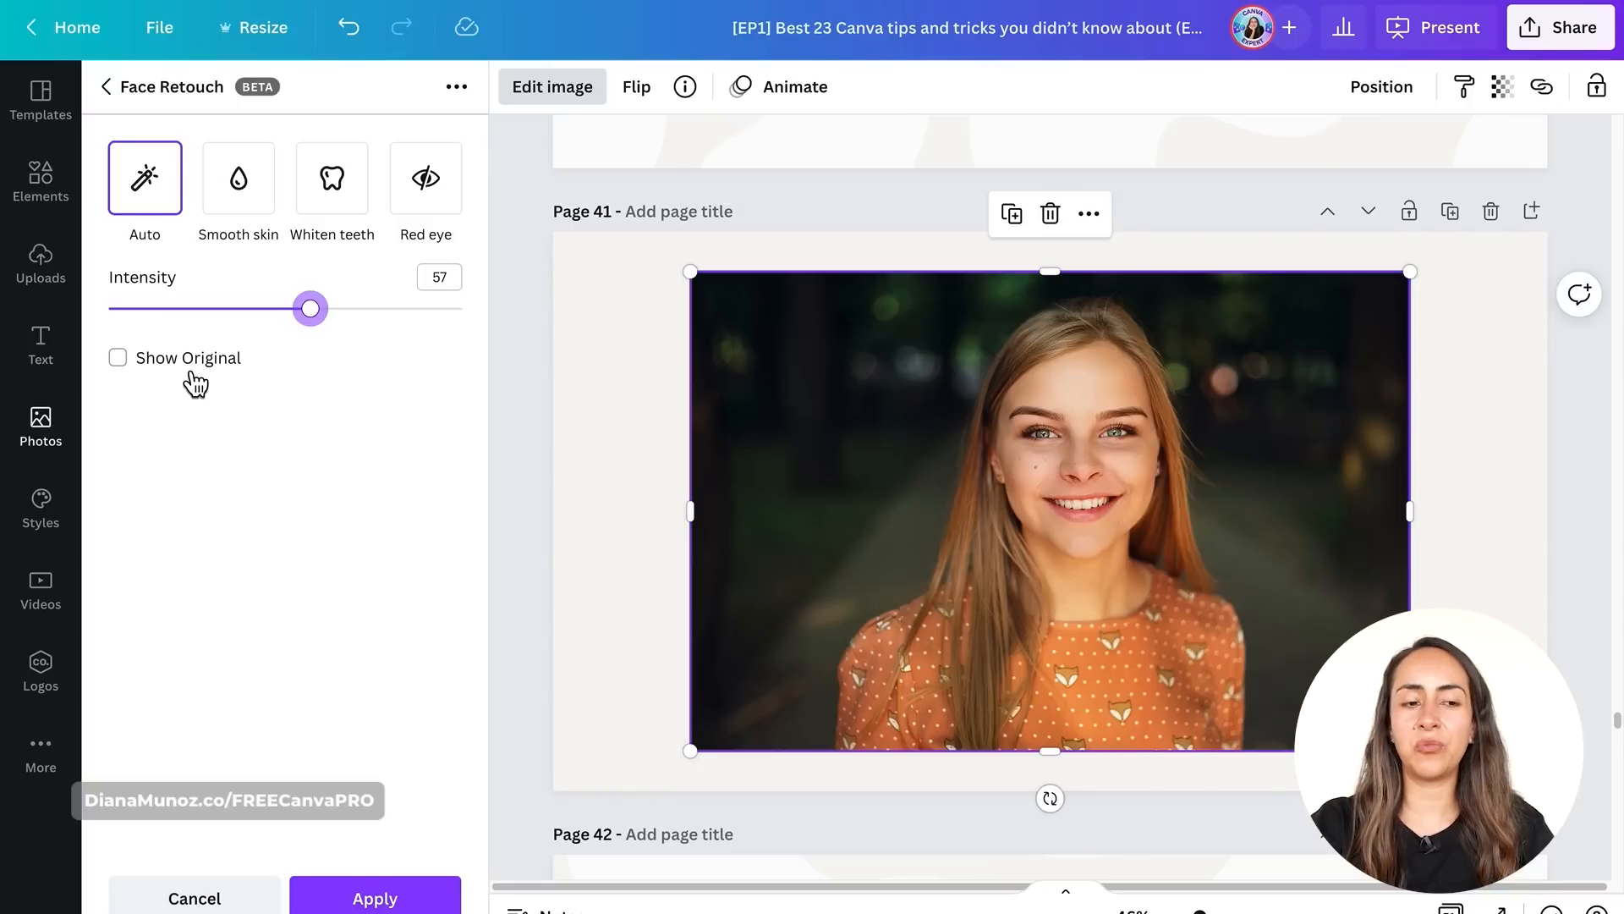
- Compare the retouched portrait with the original and apply the Face Retouch
left_click(122, 362)
left_click(131, 370)
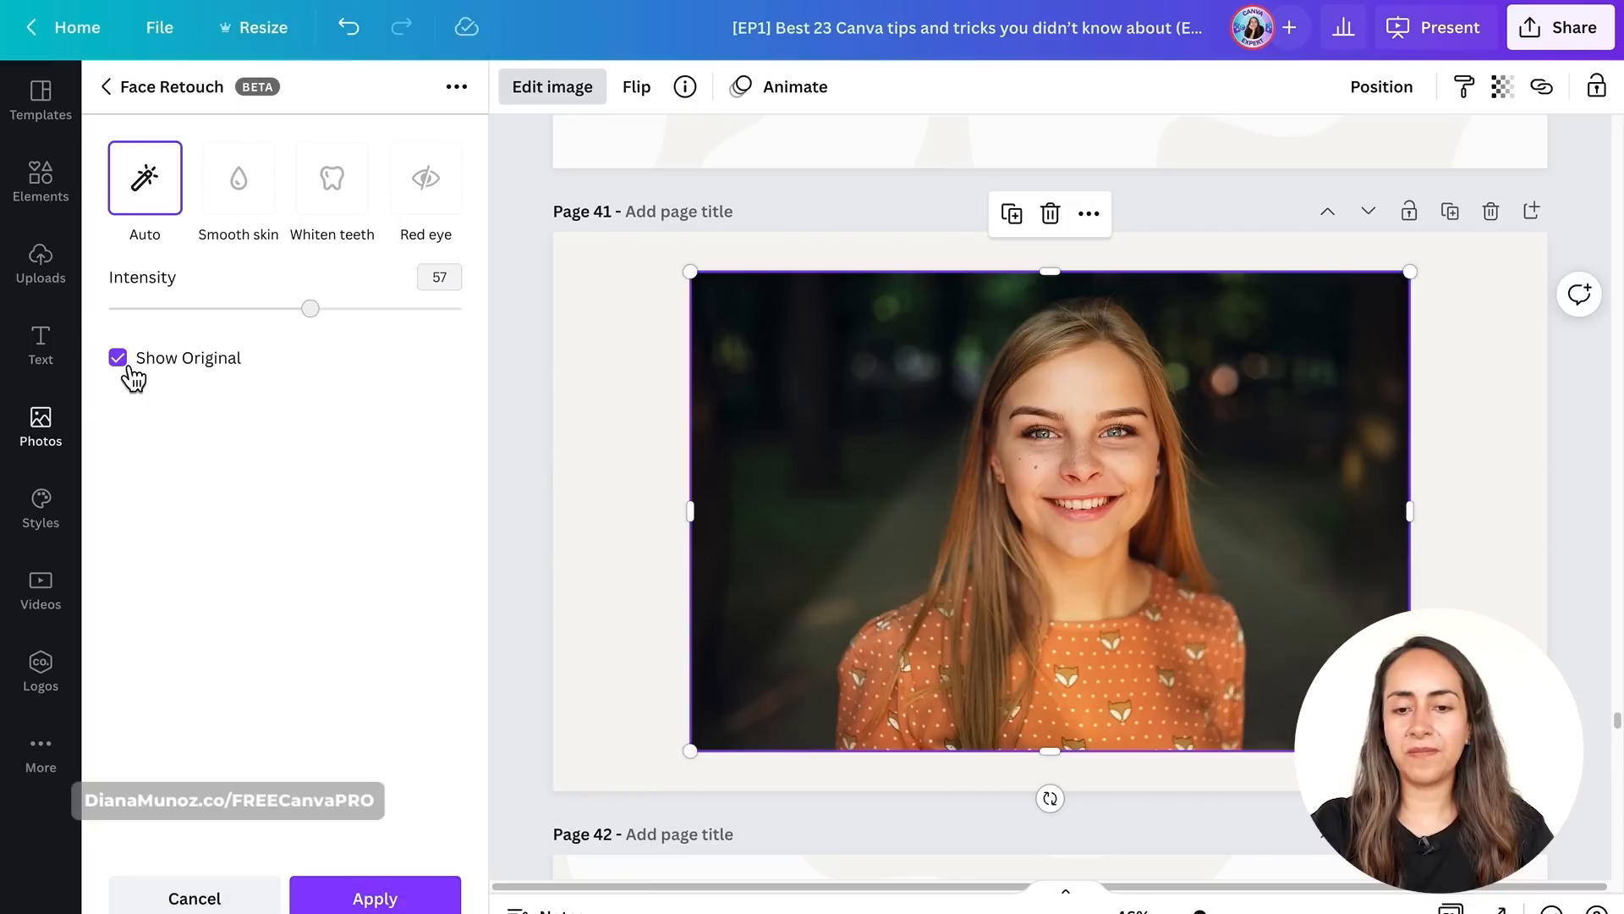
left_click(130, 370)
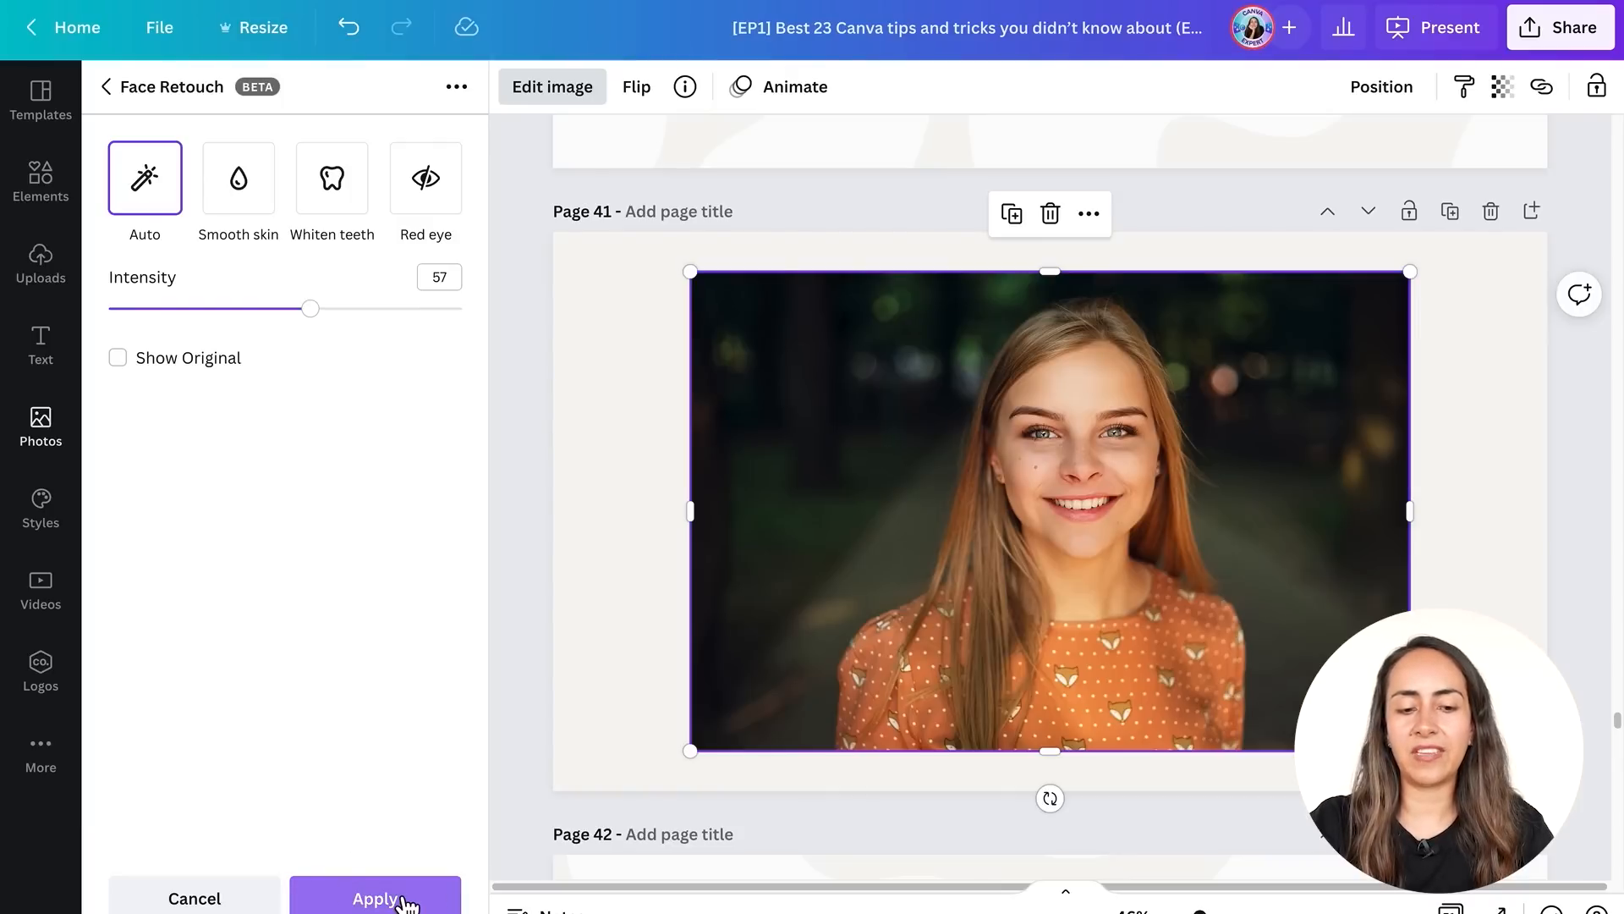
left_click(372, 899)
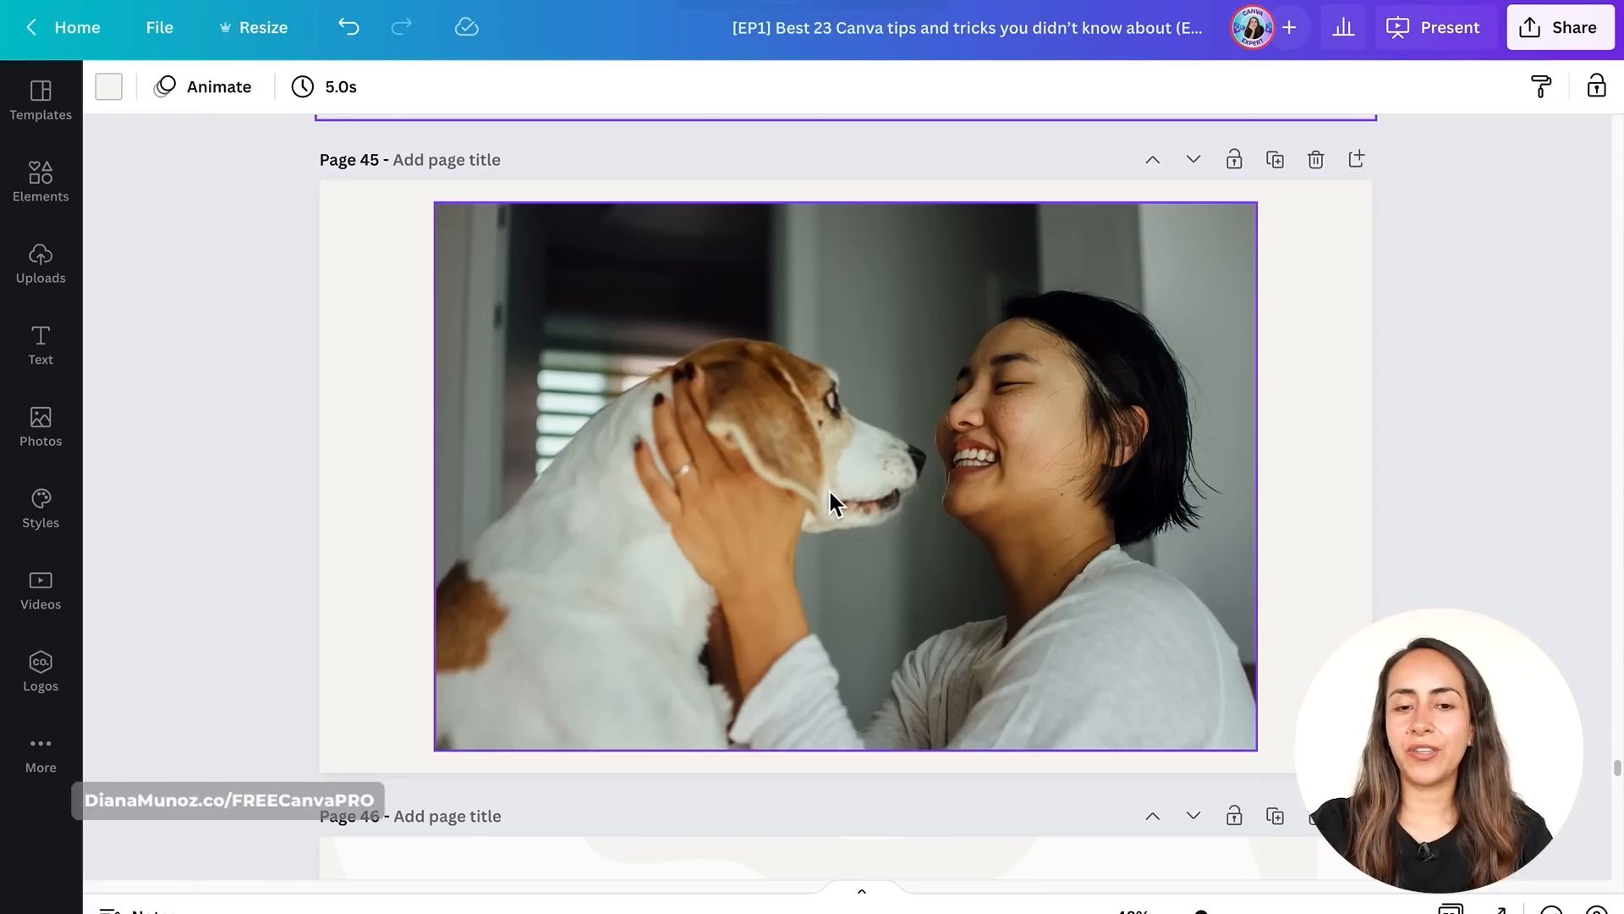
- Search the image effects for "paint effect" and show all Paint Effects for the dog and woman photo on page 45
left_click(830, 492)
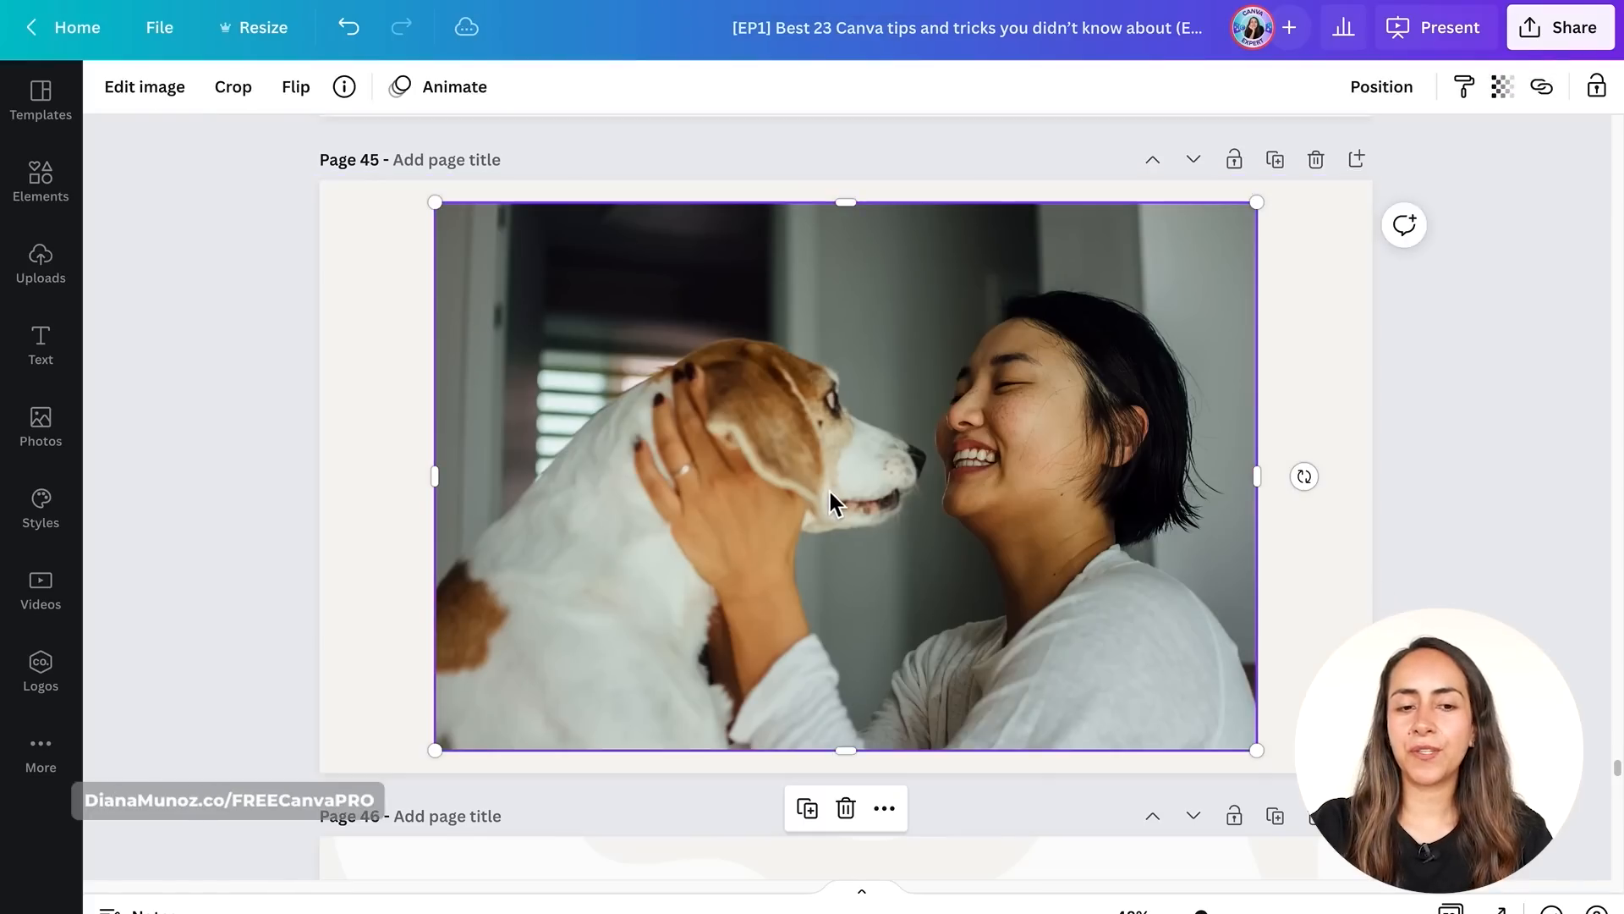
left_click(156, 87)
left_click(271, 182)
type("pa")
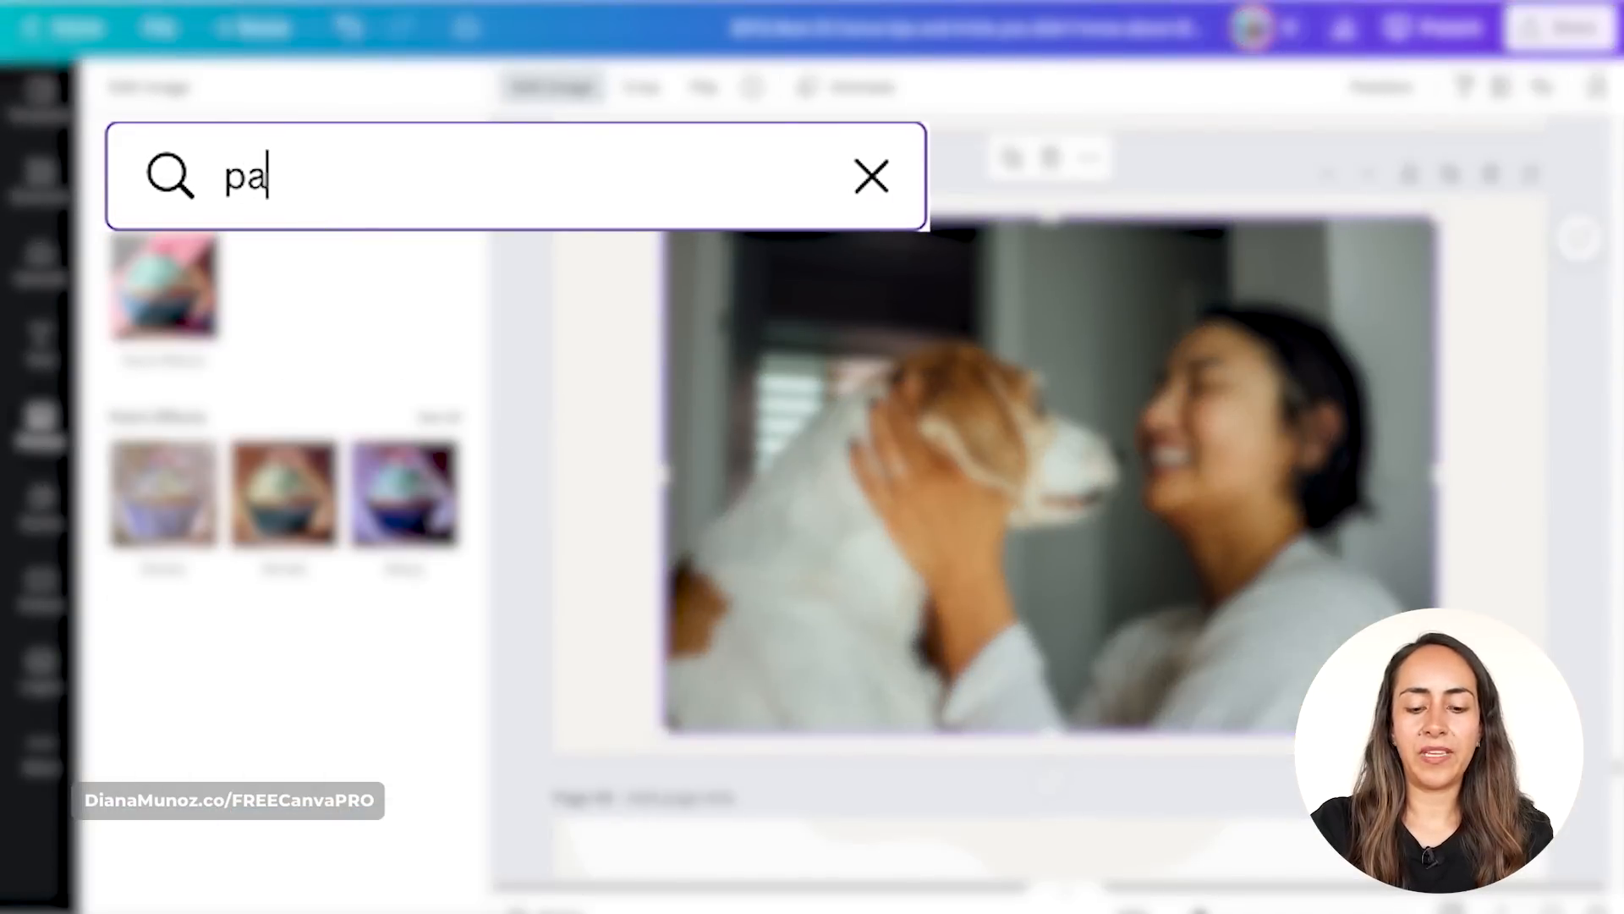
type("int effect")
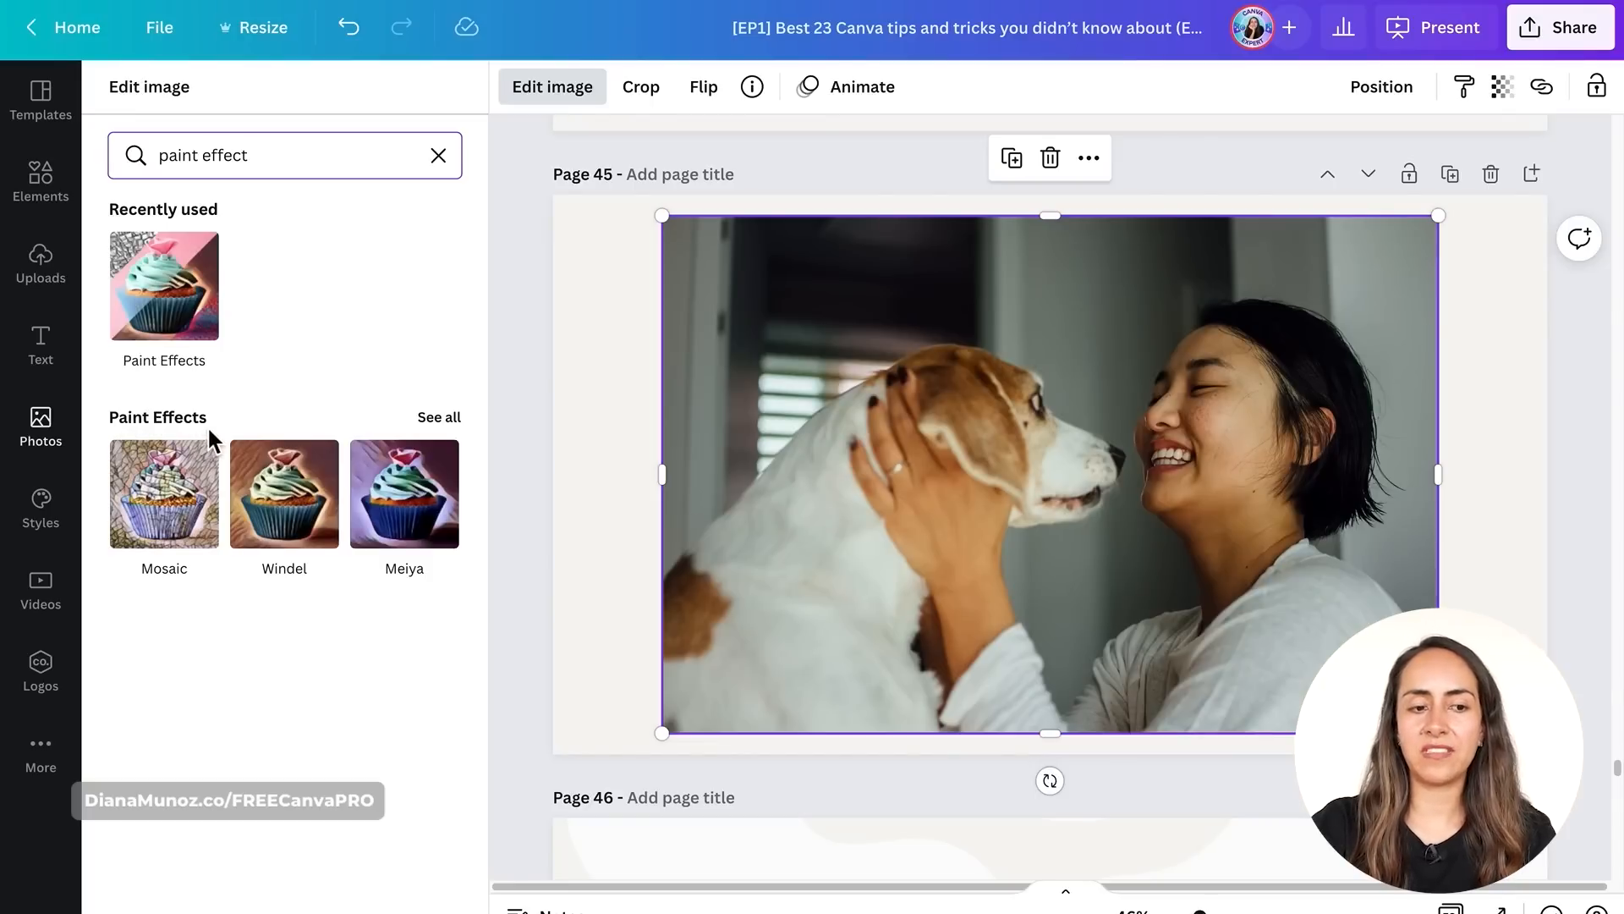
left_click(464, 422)
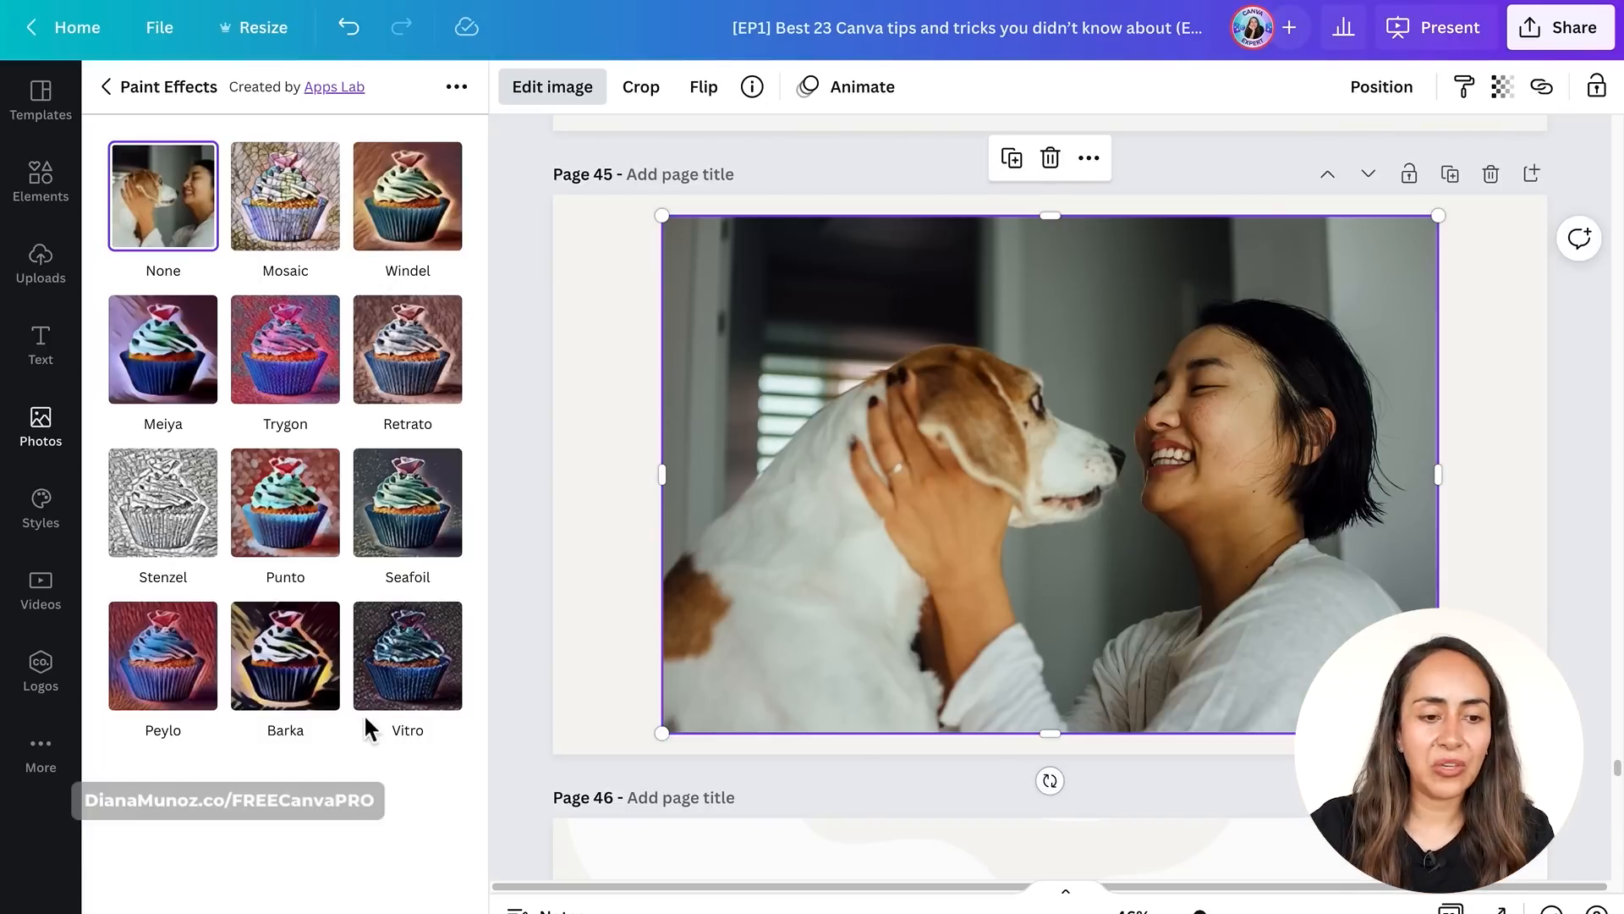
- Apply the Windel paint effect to the dog and woman photo, checking its intensity settings
left_click(461, 213)
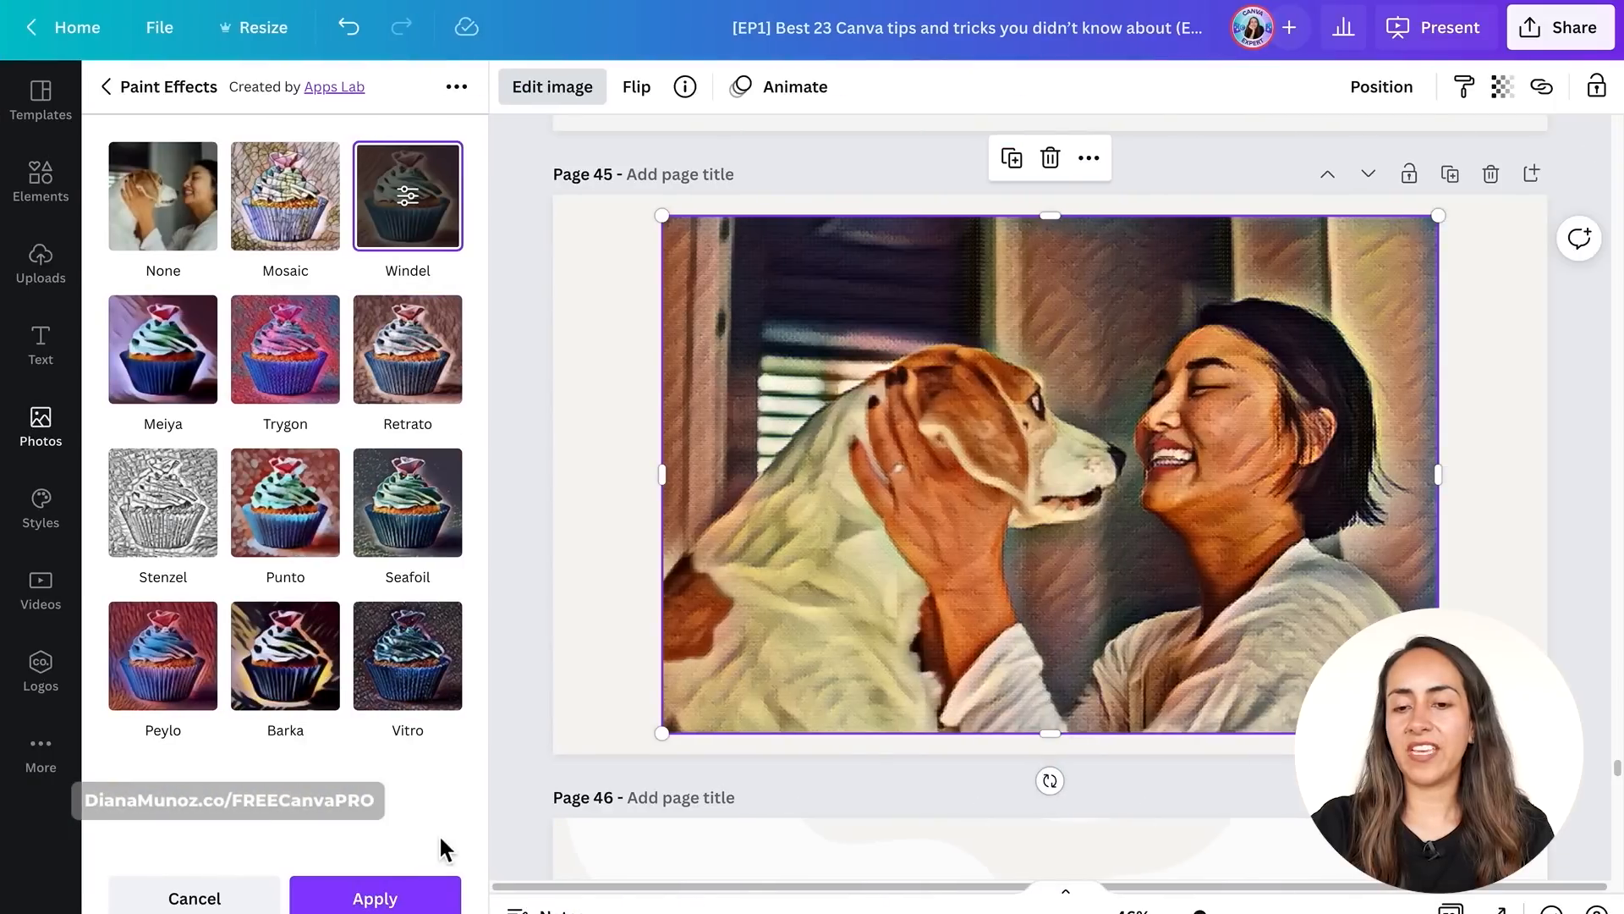
left_click(401, 212)
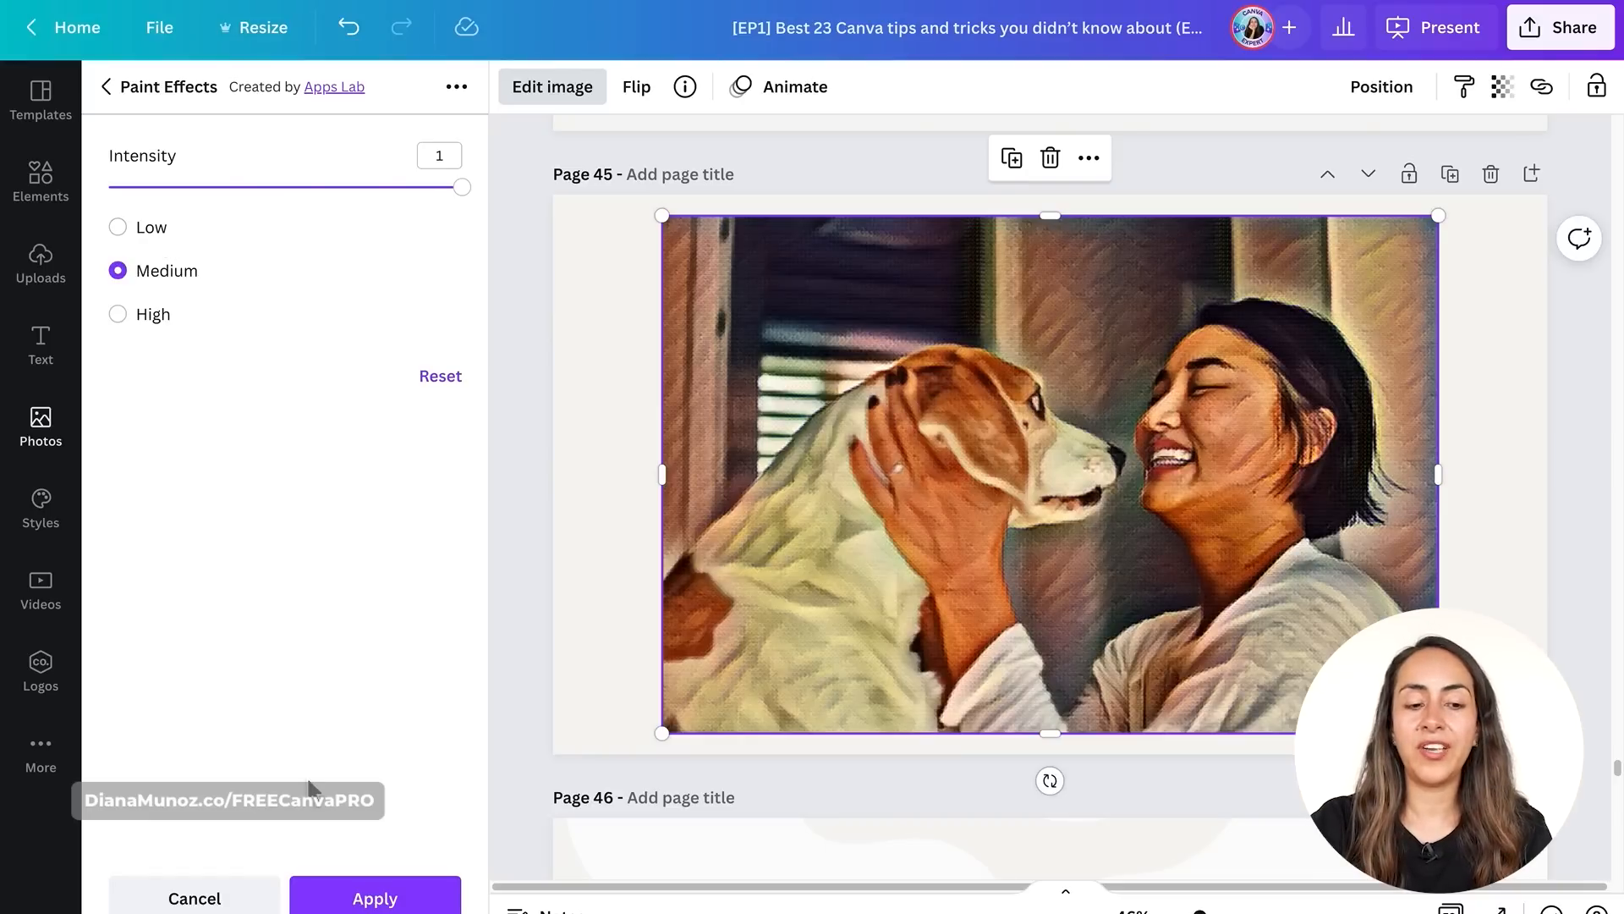
left_click(414, 907)
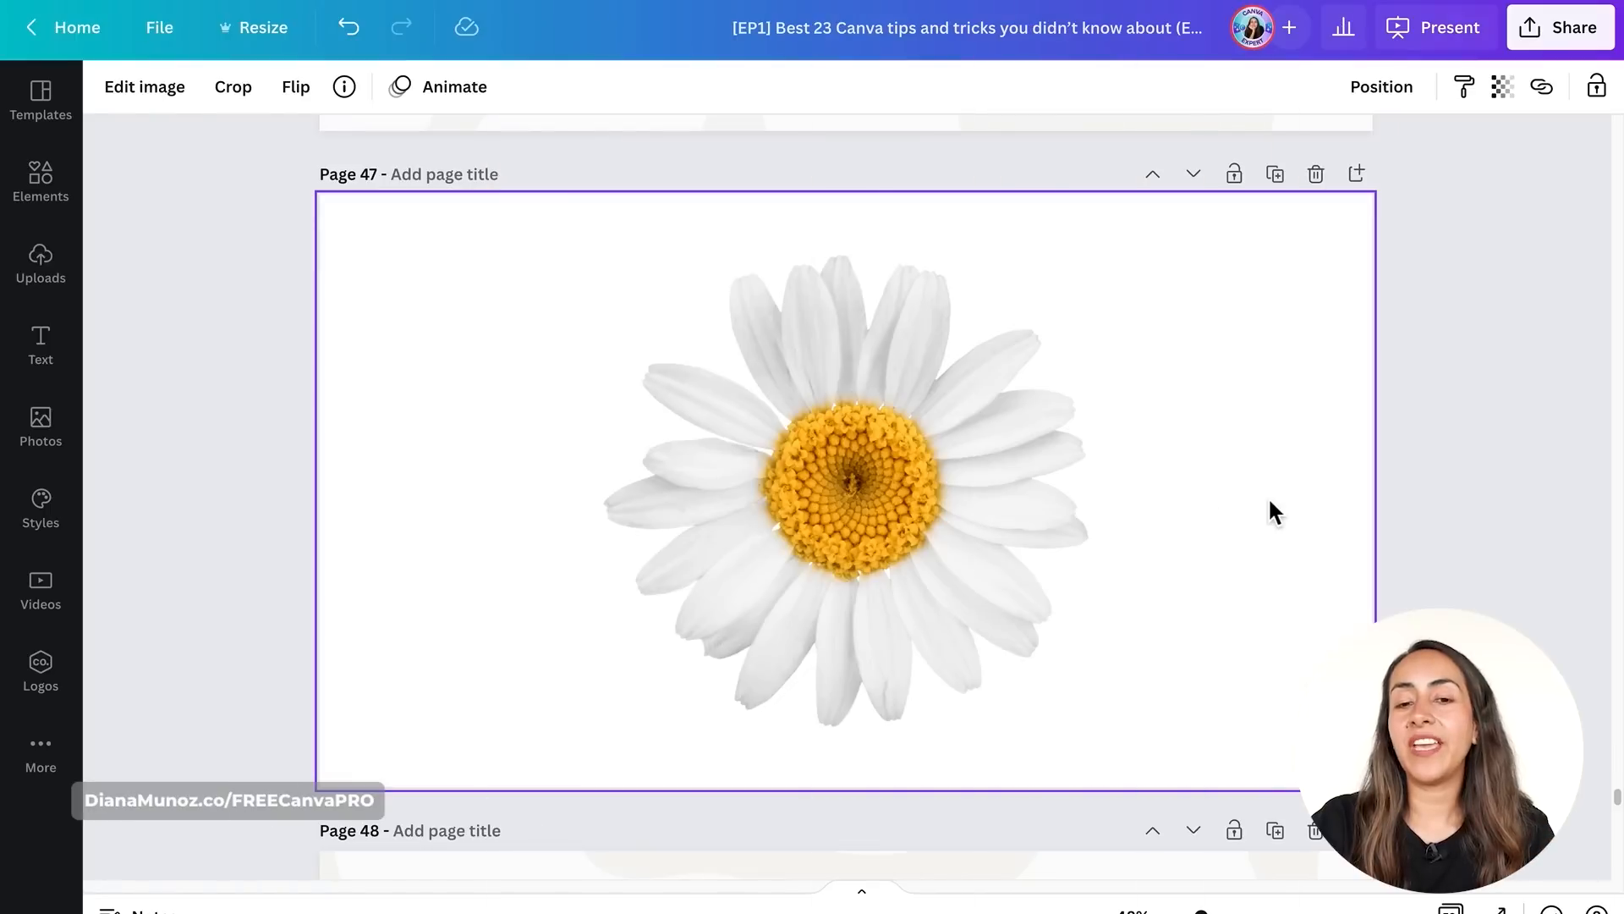
- Search the image effects for "shadow" and show all Shadows options for the daisy image on page 47
left_click(785, 325)
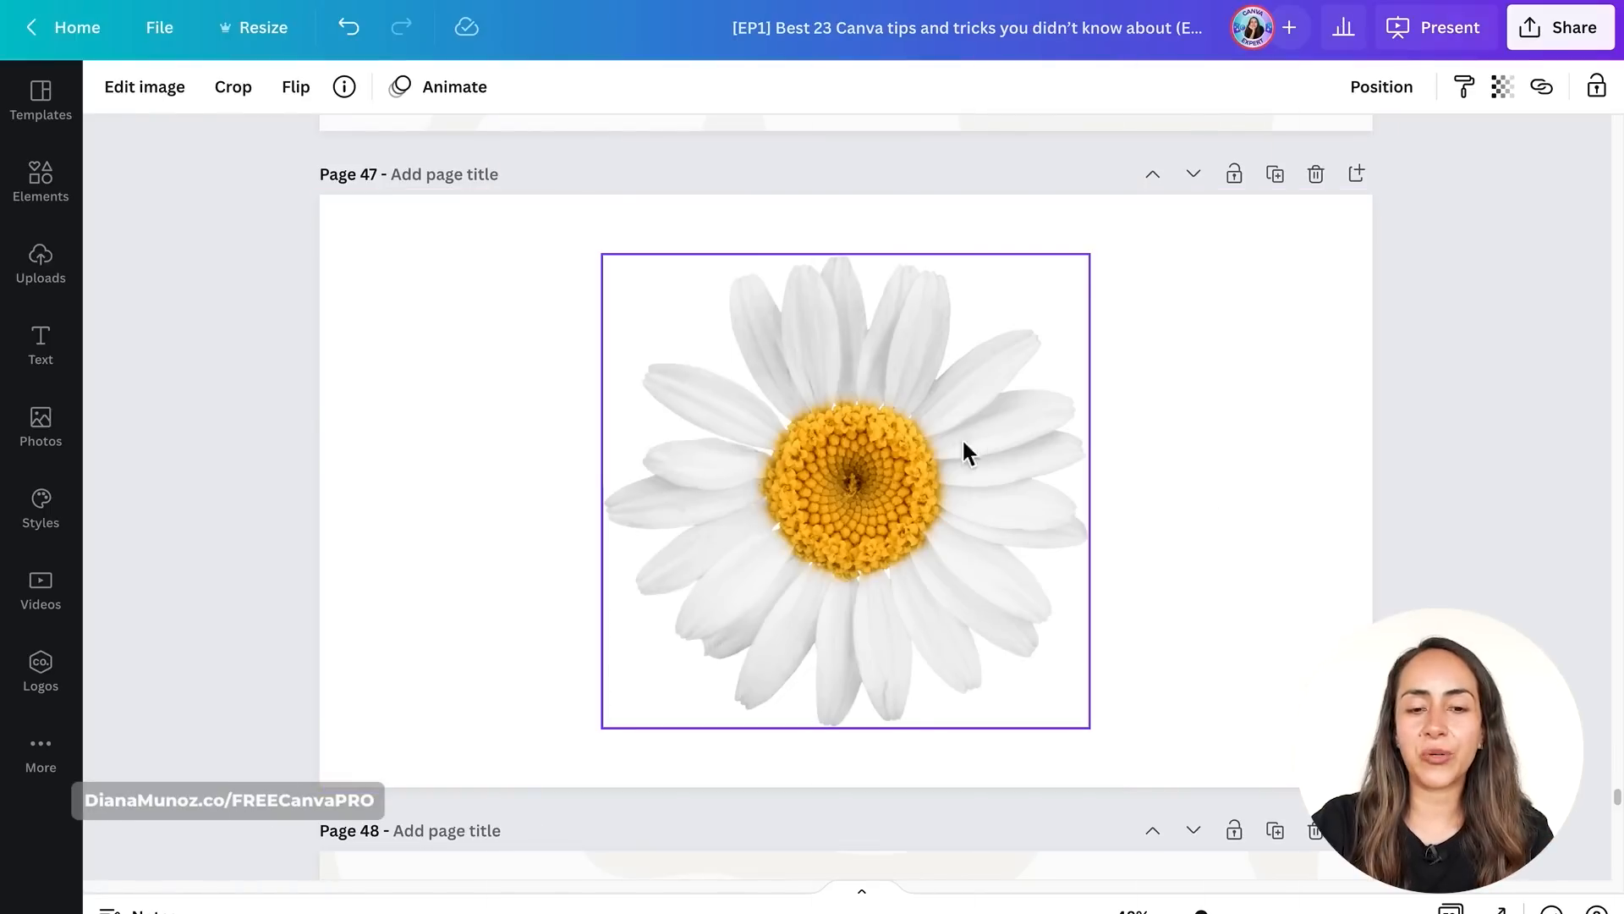
left_click(990, 464)
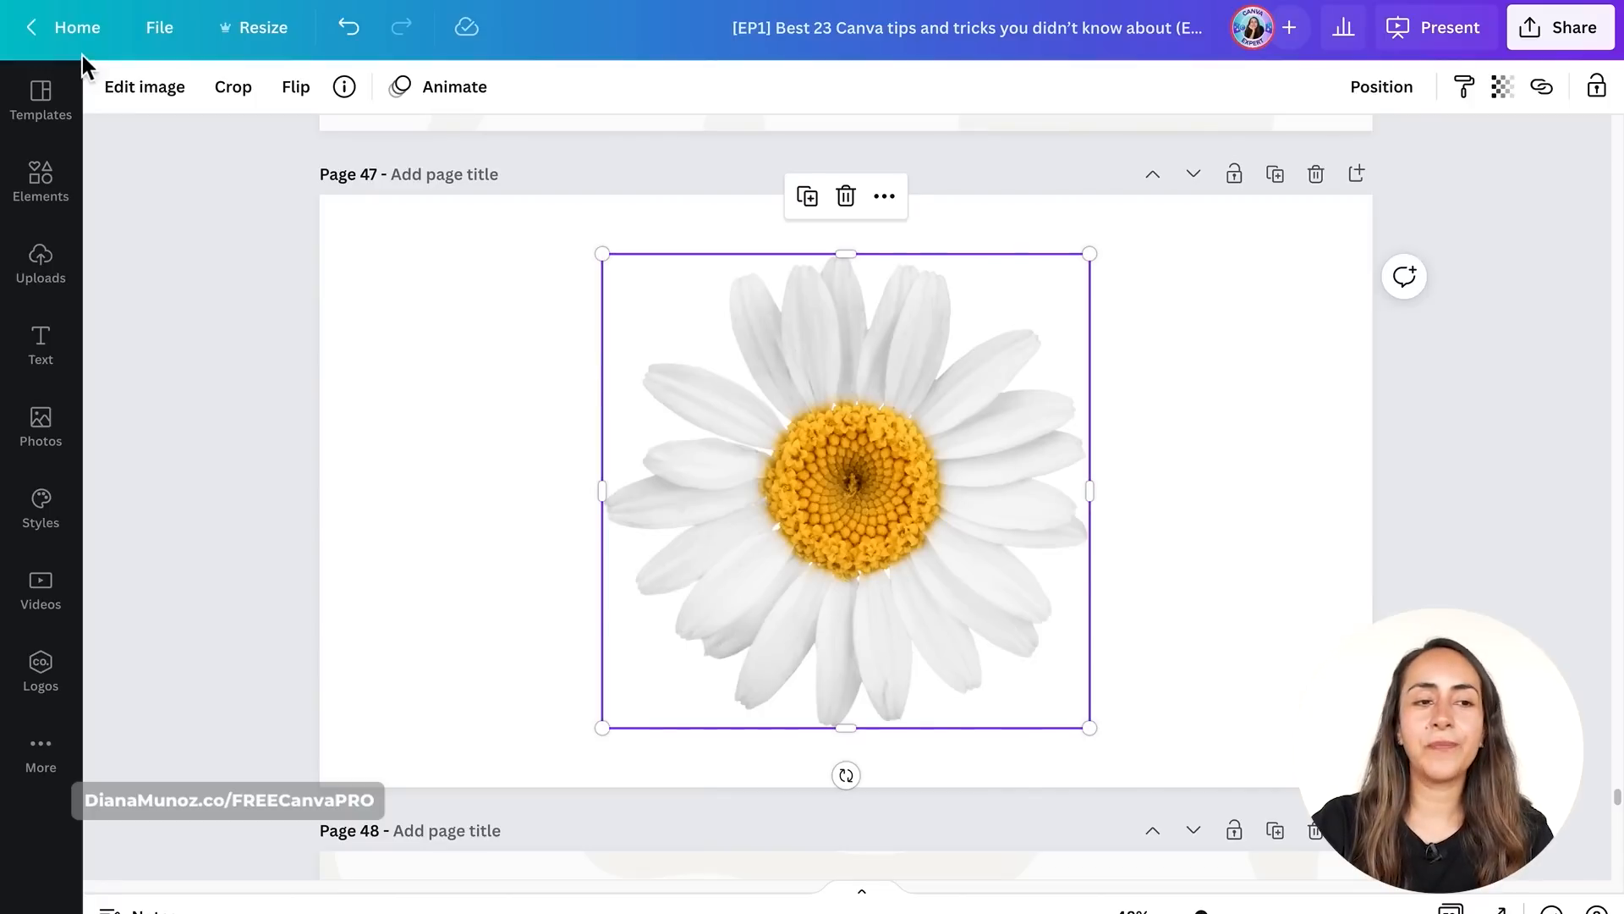
left_click(155, 100)
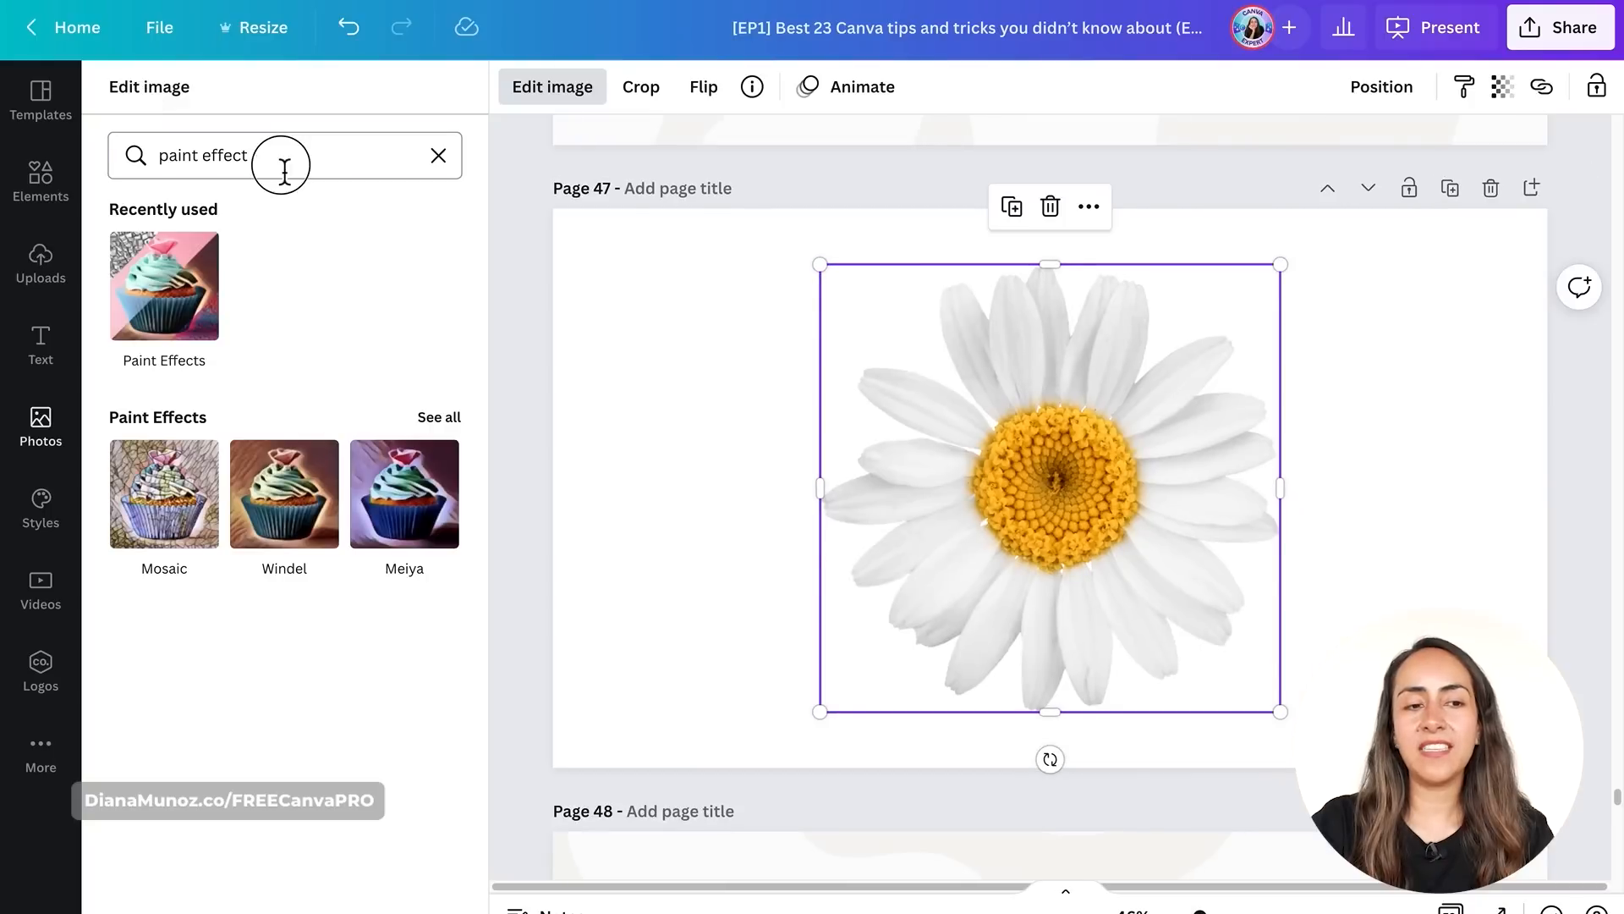
left_click_drag(282, 164, 144, 159)
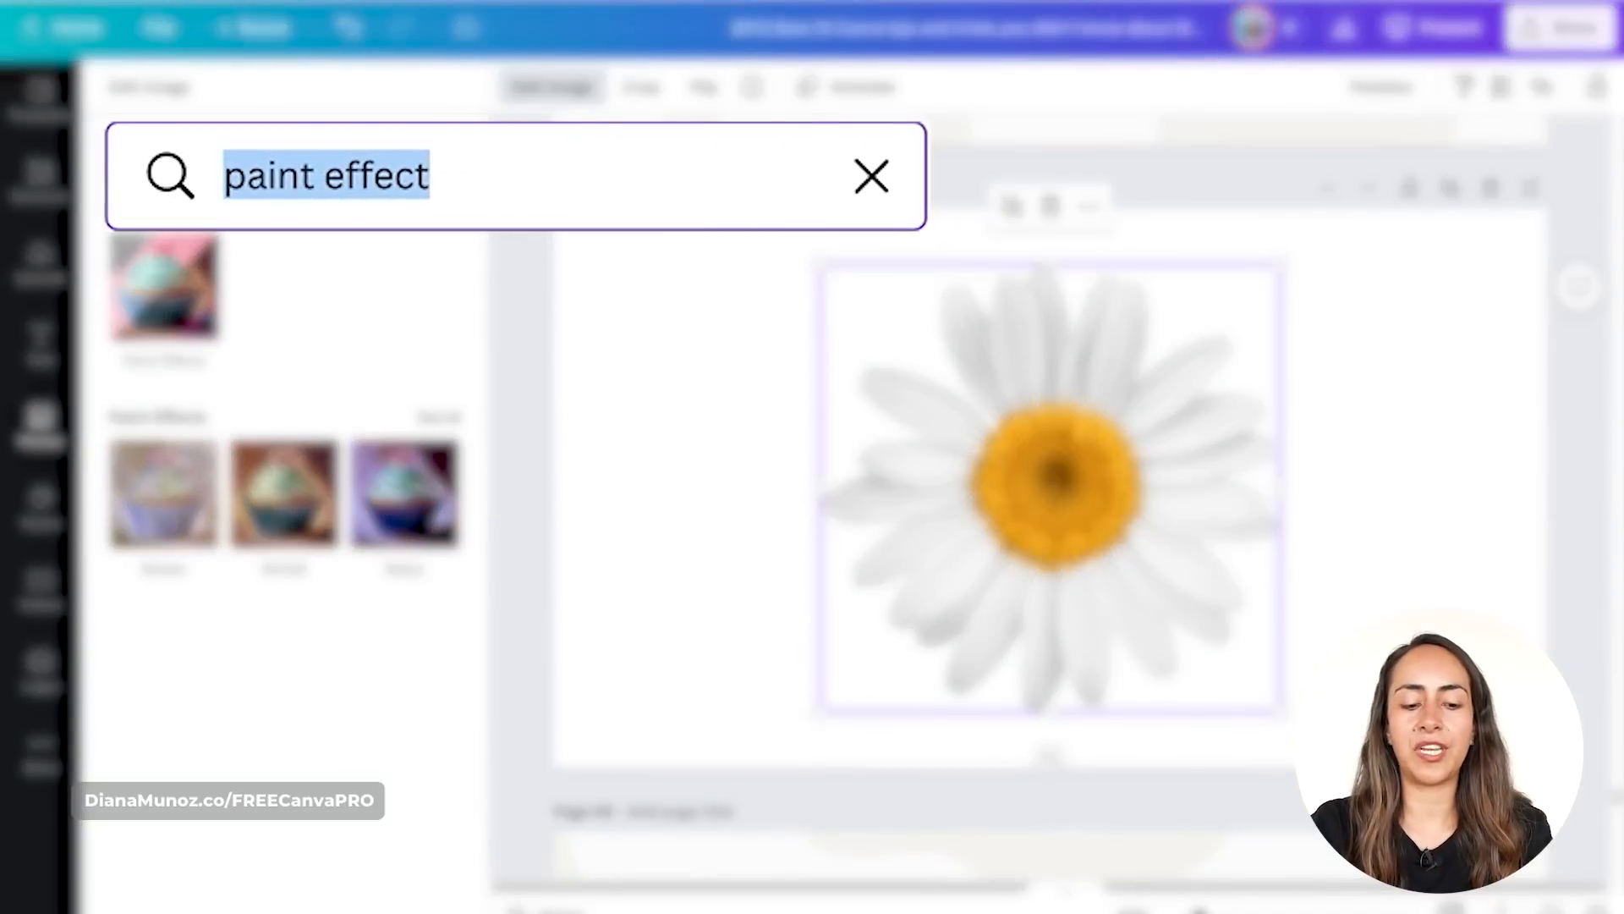
type("shadow")
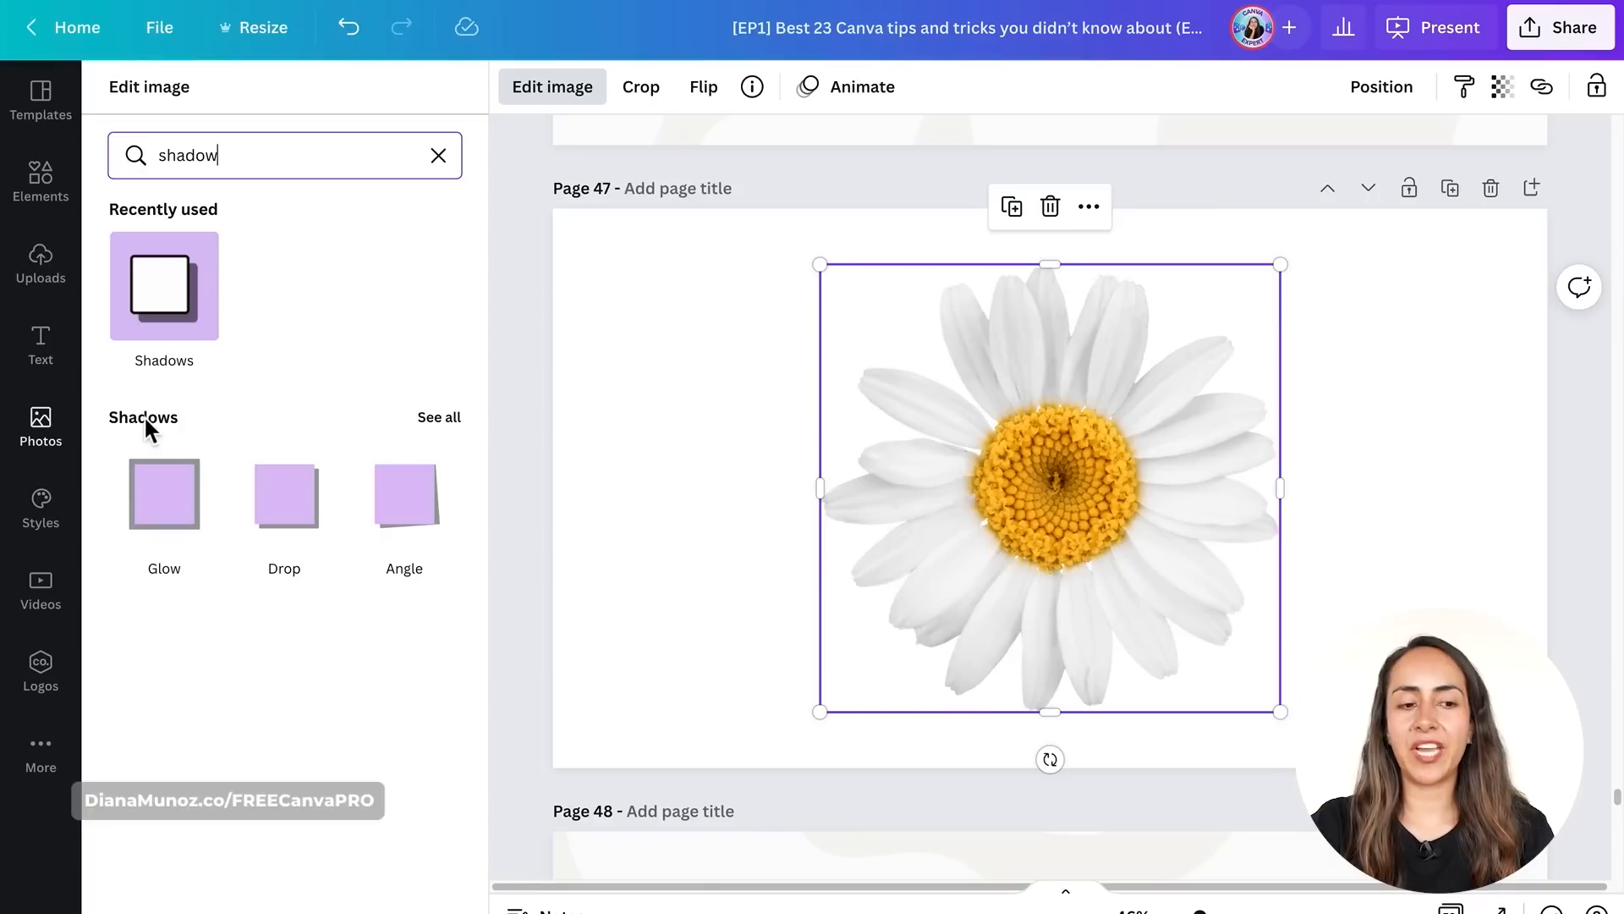
left_click(448, 420)
- Try the Glow, Drop, Angle, Curved, Page Lift and Backdrop shadows on the daisy
left_click(319, 221)
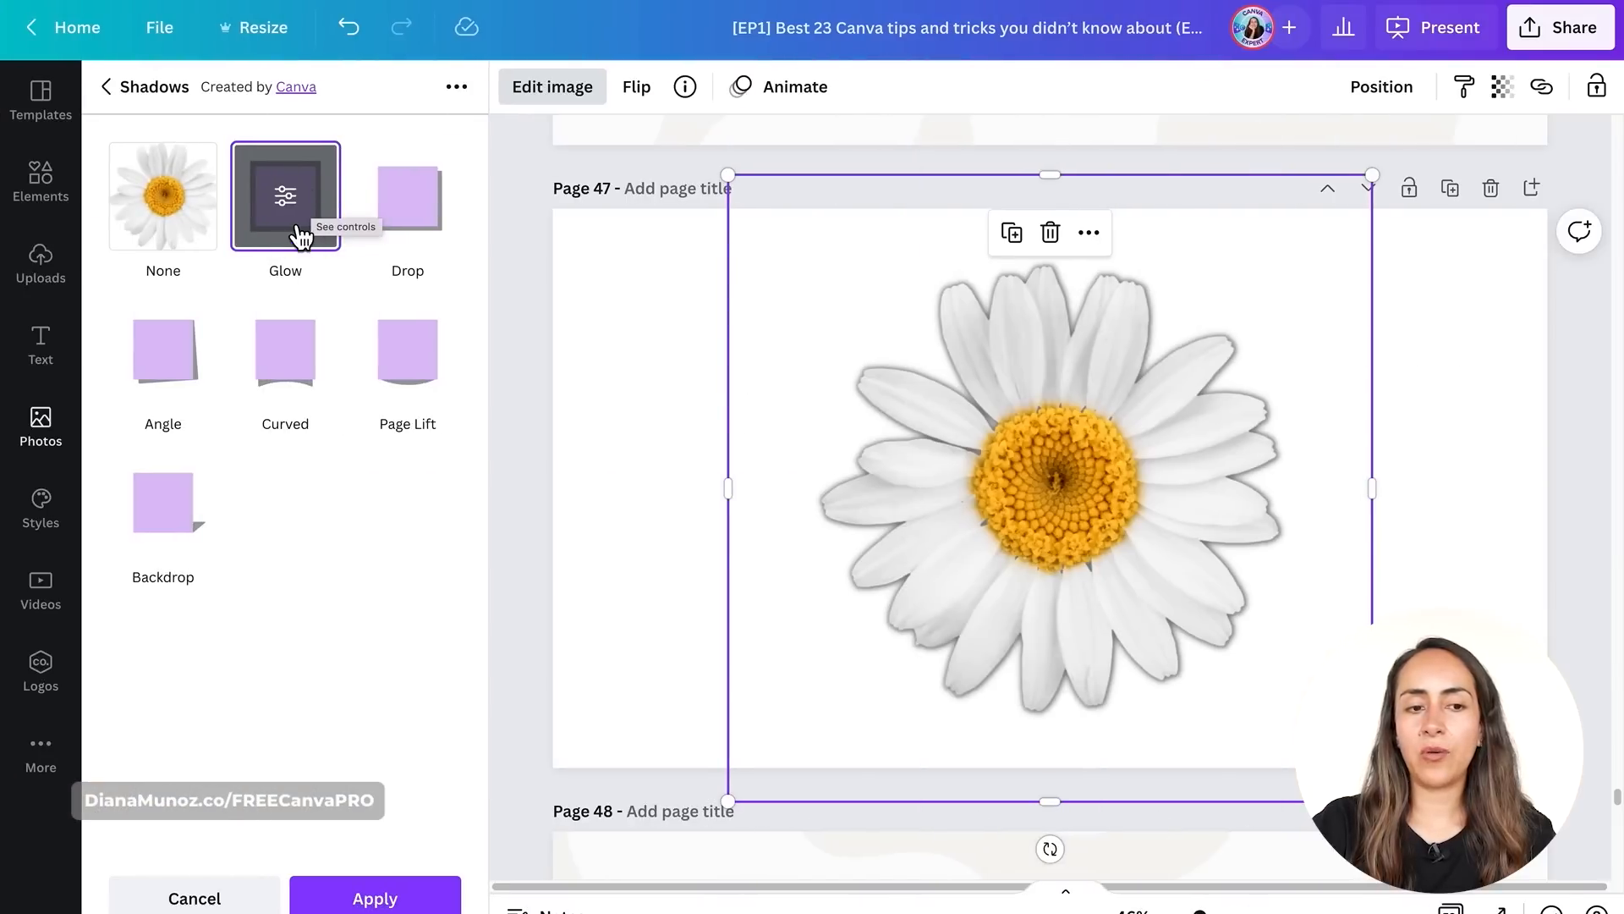
left_click(447, 210)
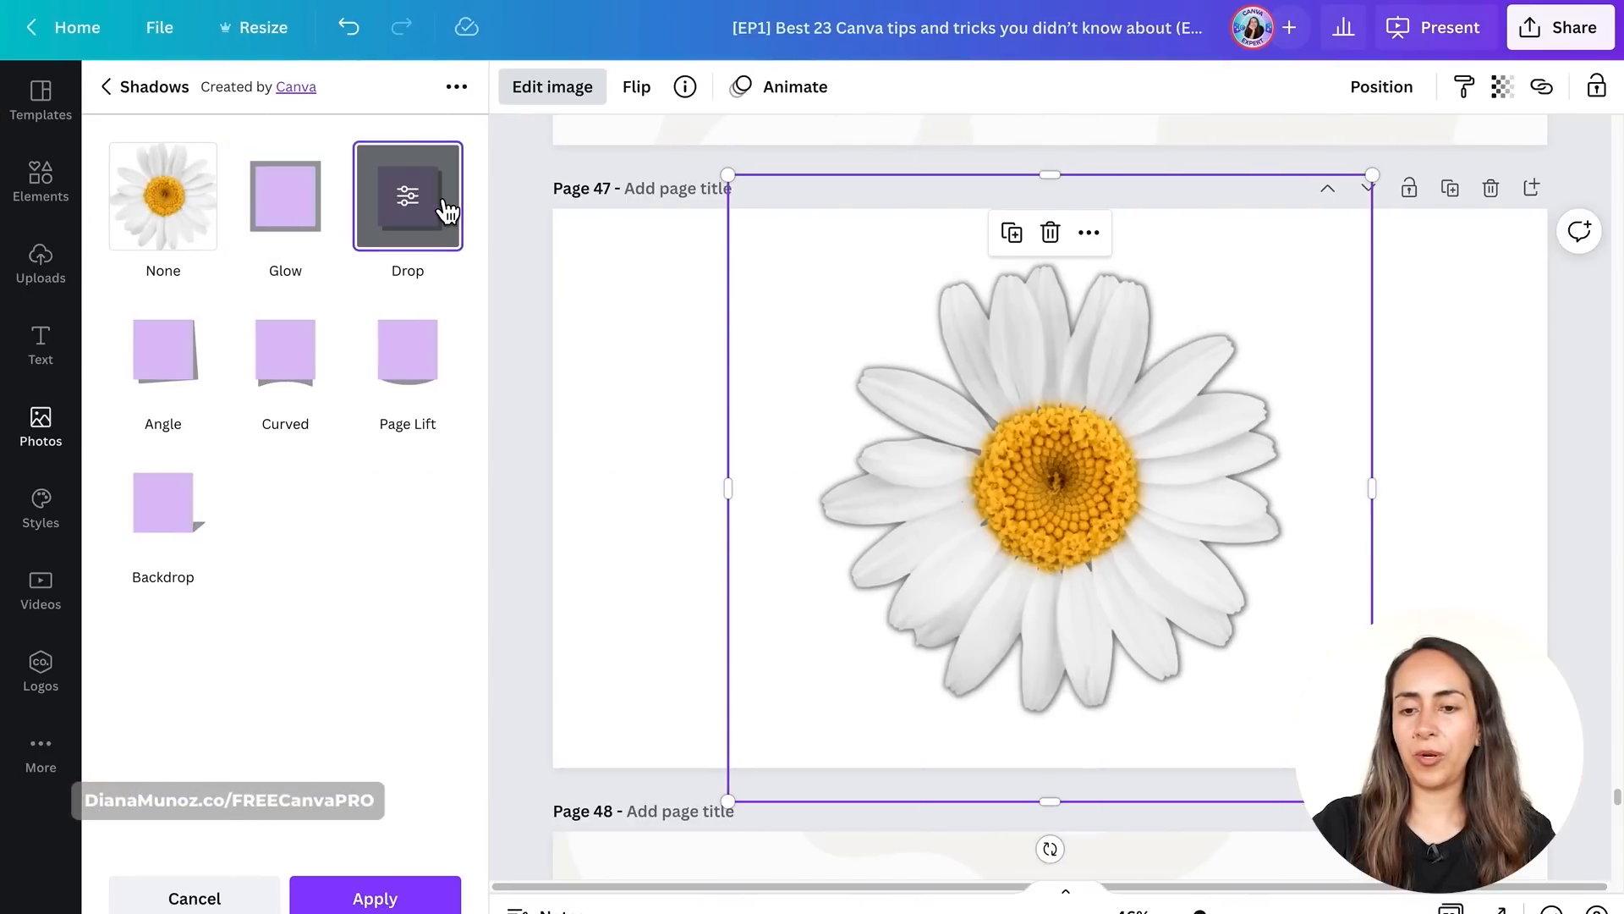
left_click(183, 385)
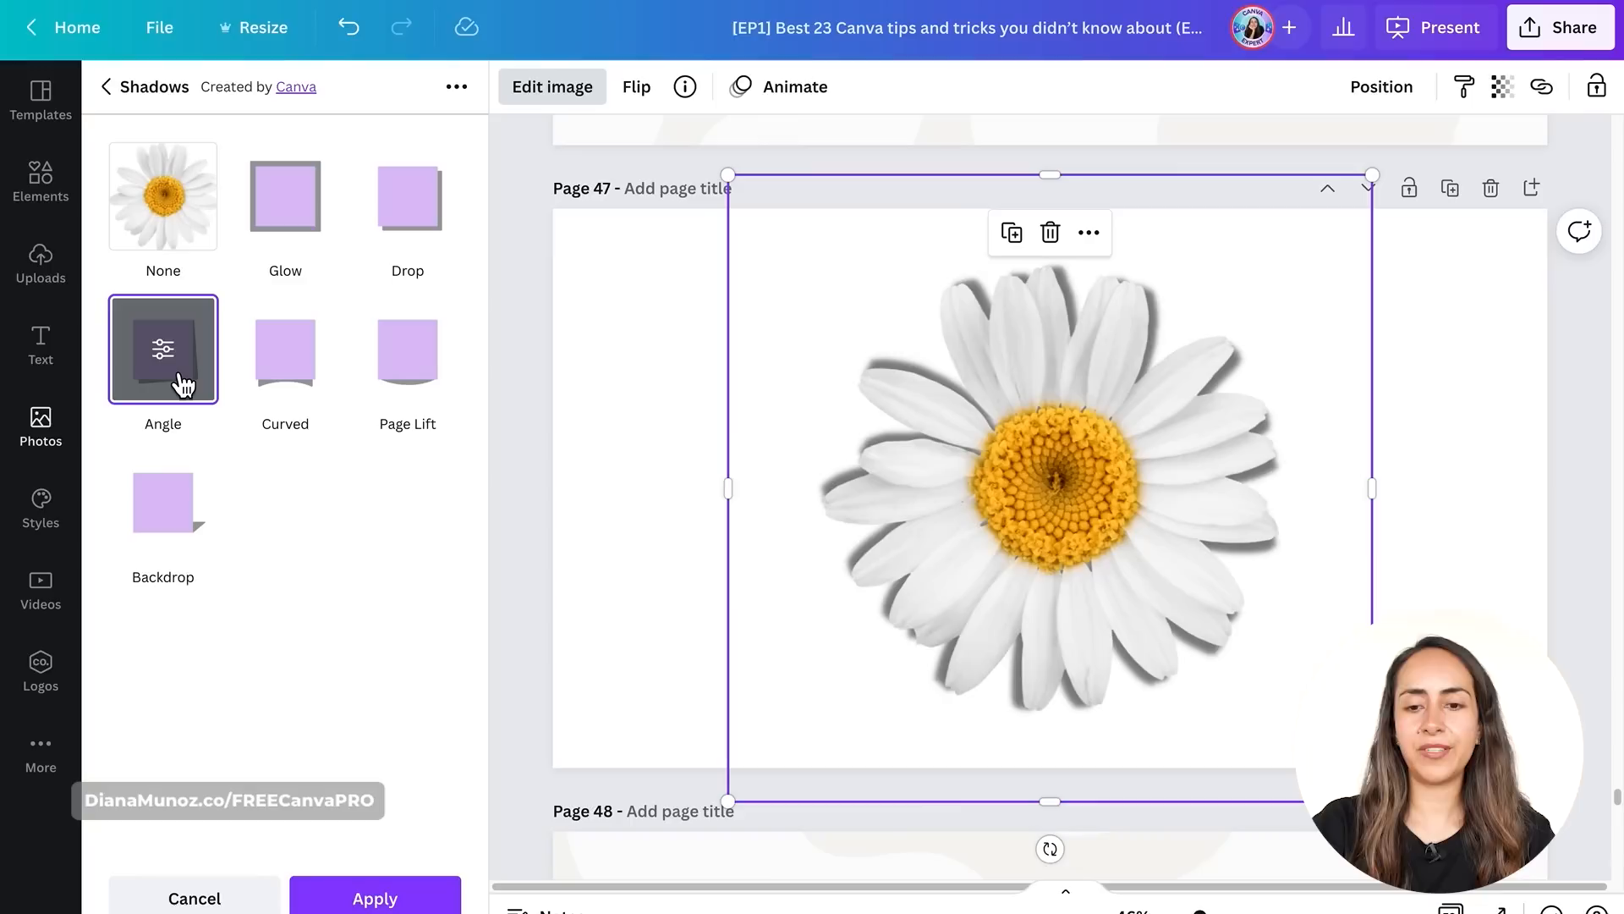
left_click(298, 384)
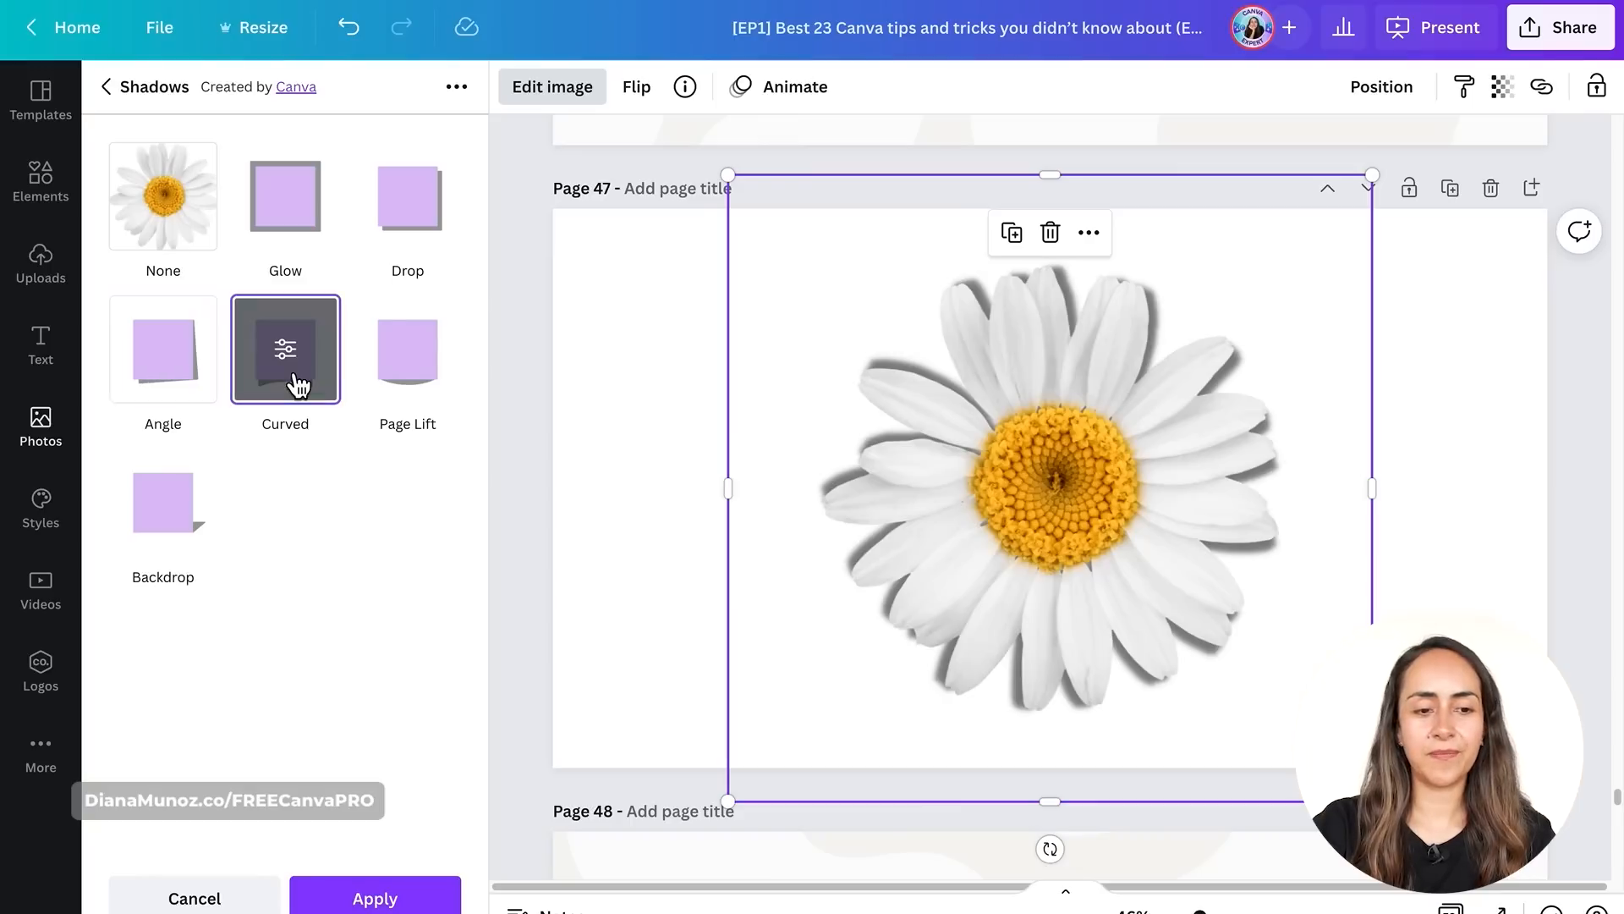
left_click(409, 381)
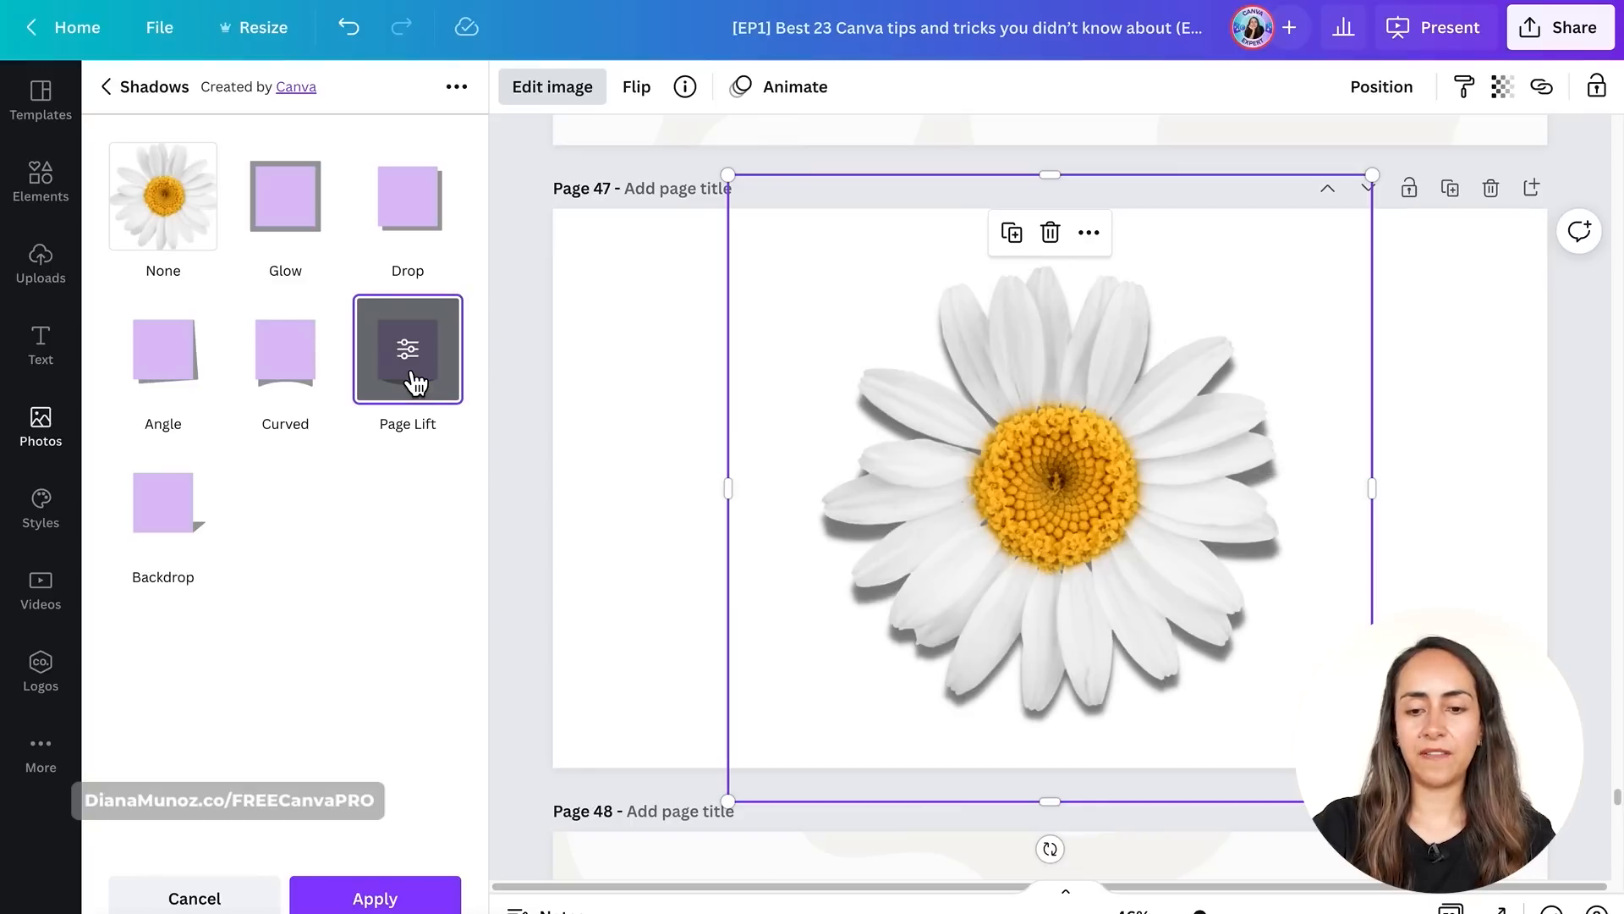
left_click(176, 534)
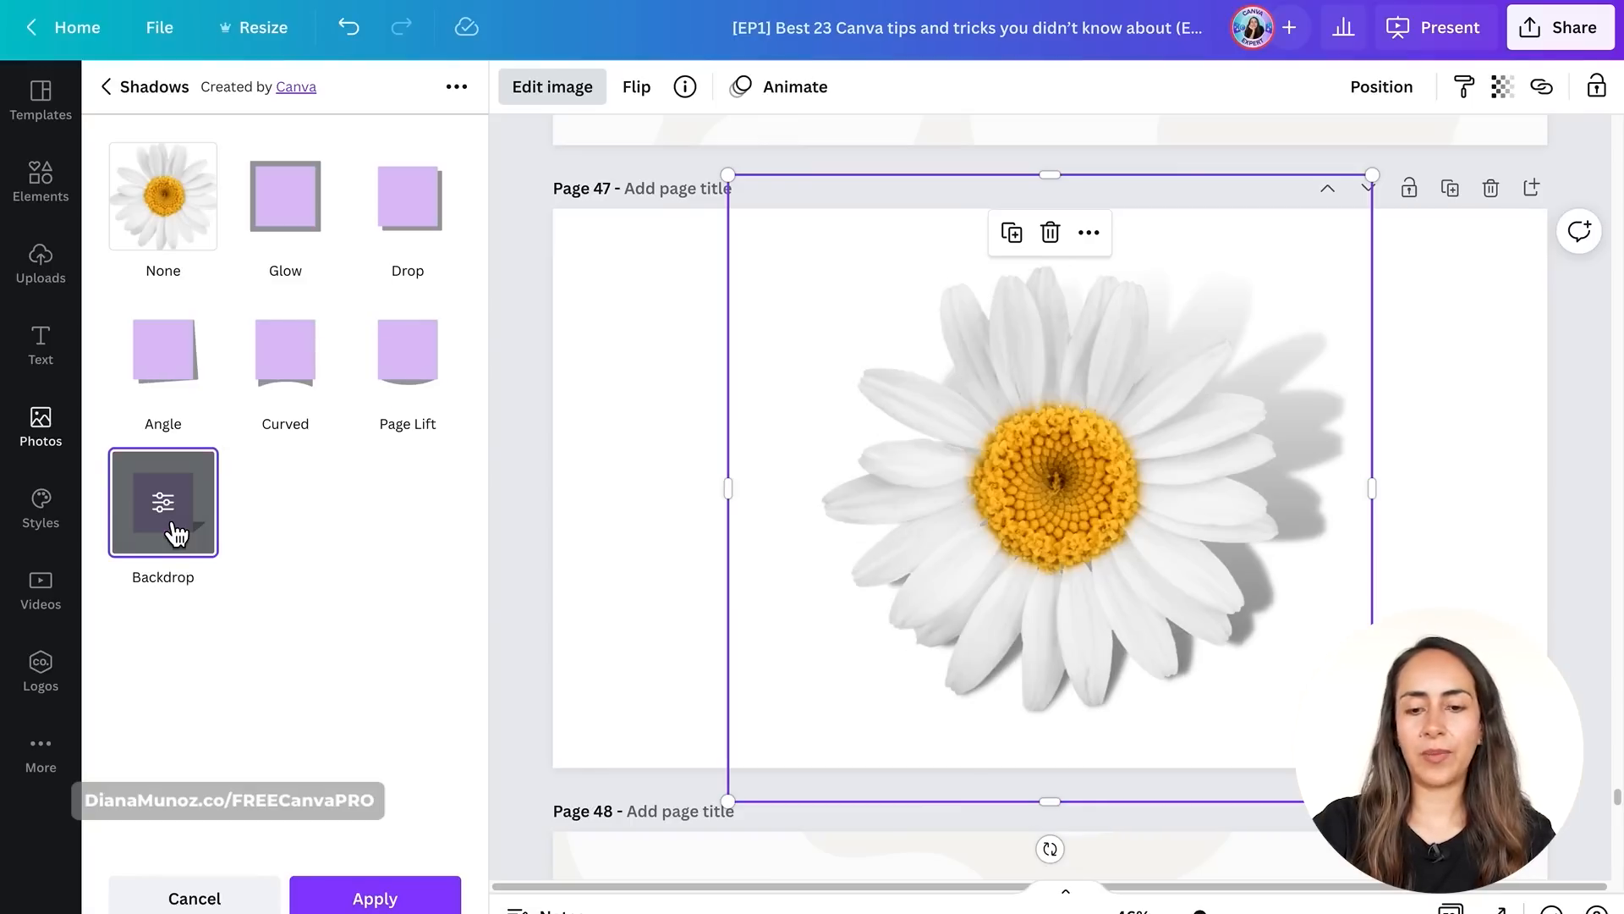
- Give the daisy the Drop shadow and set the shadow's direction to Top
left_click(430, 239)
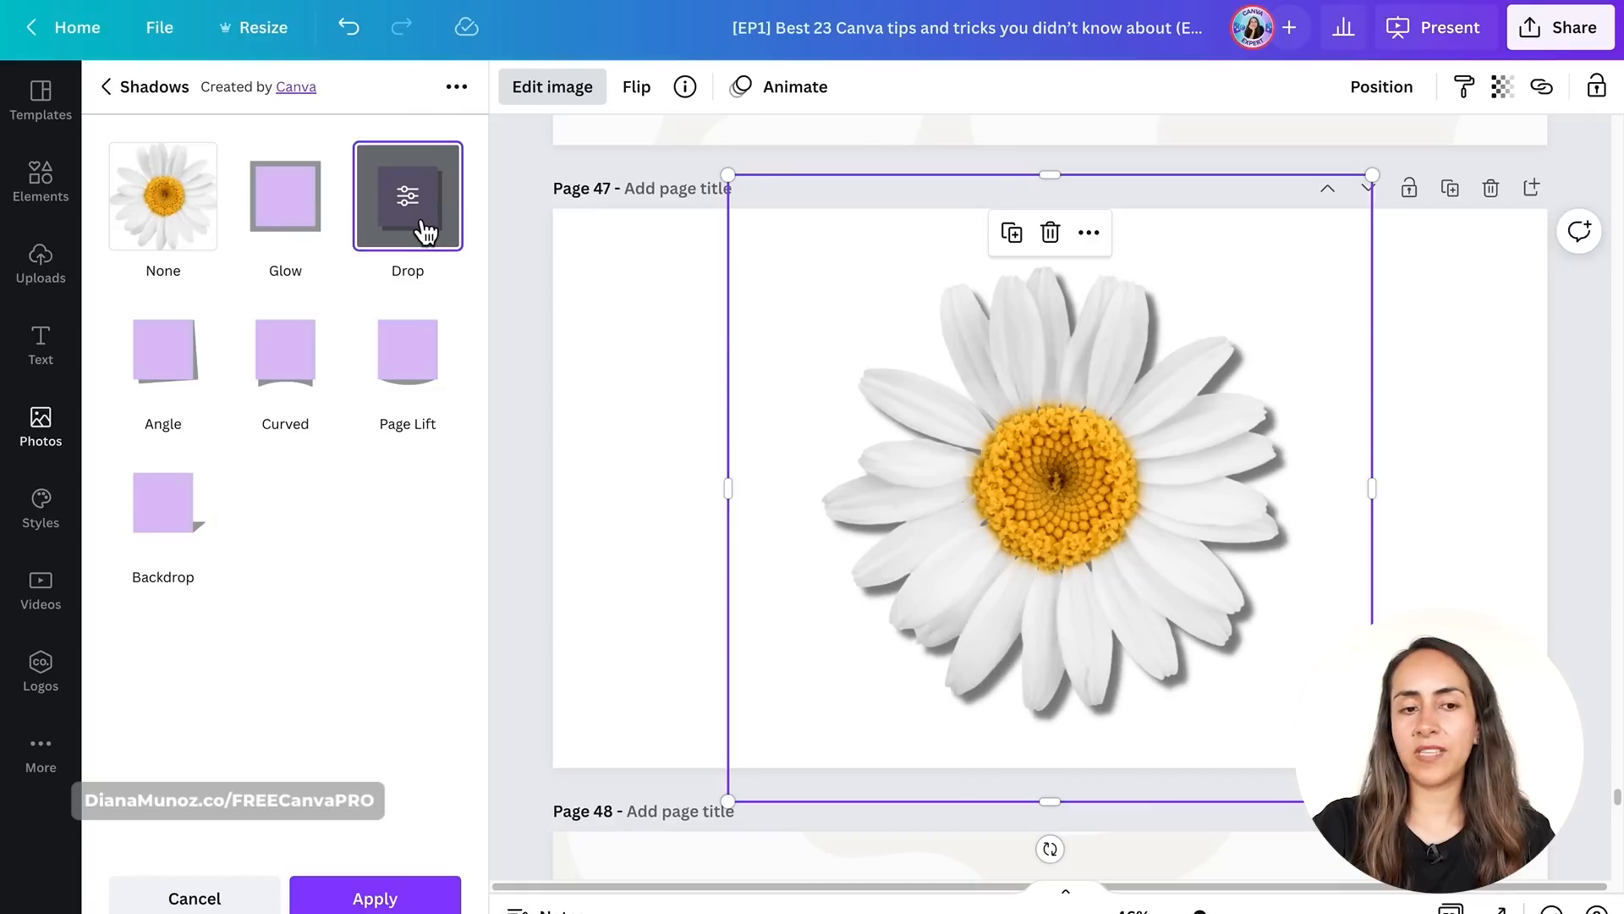
left_click(411, 203)
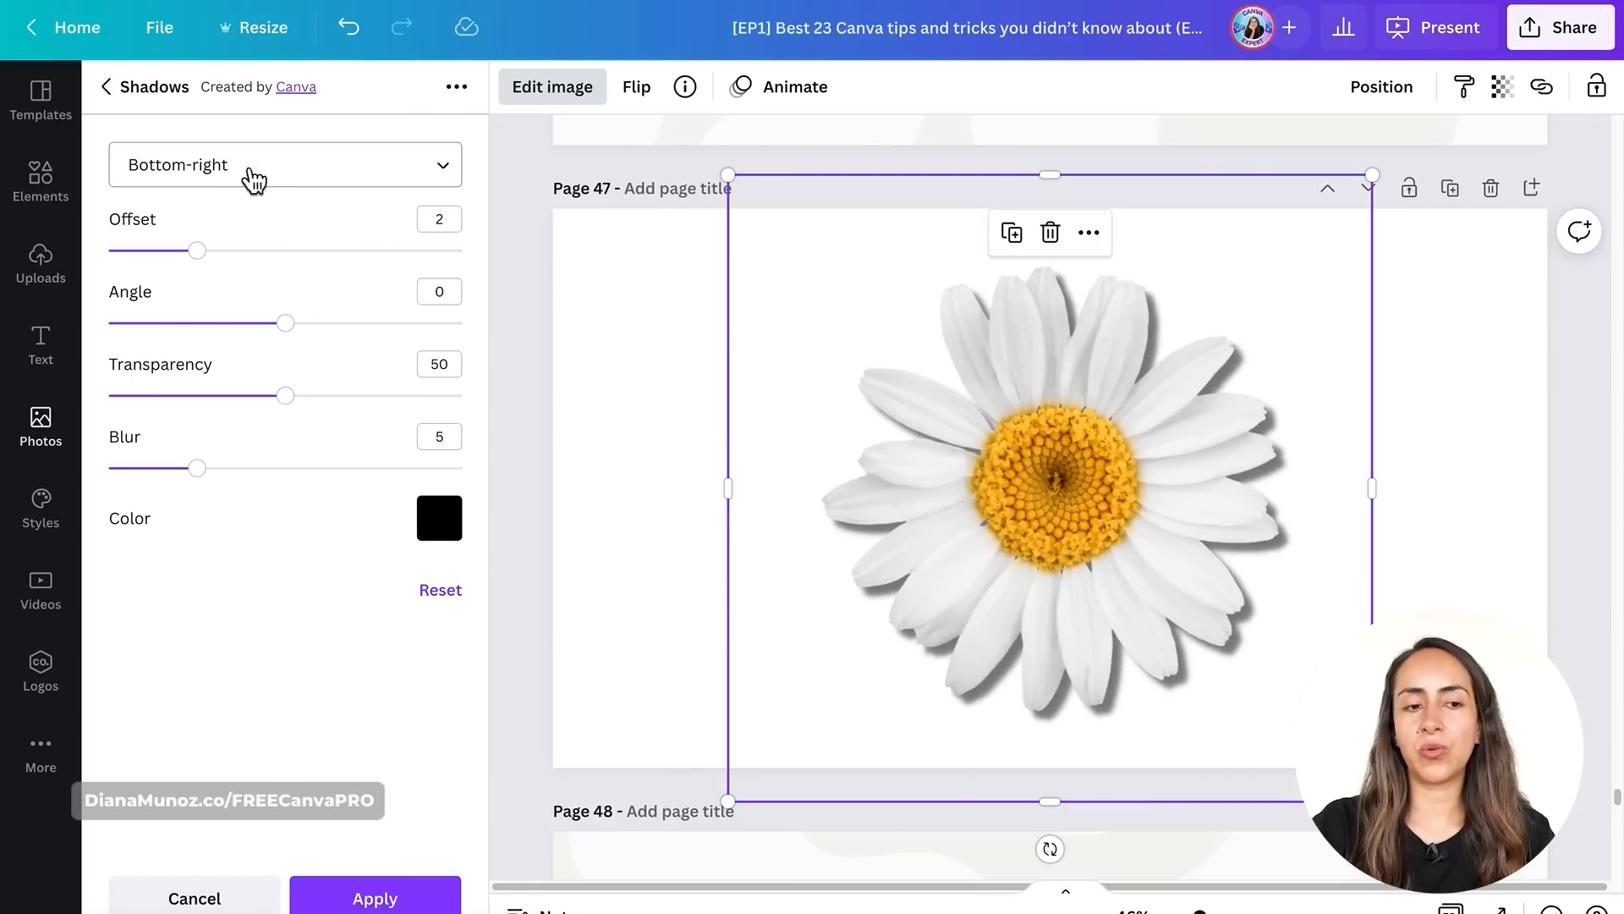
left_click(327, 190)
scroll(322, 277, "down", 1)
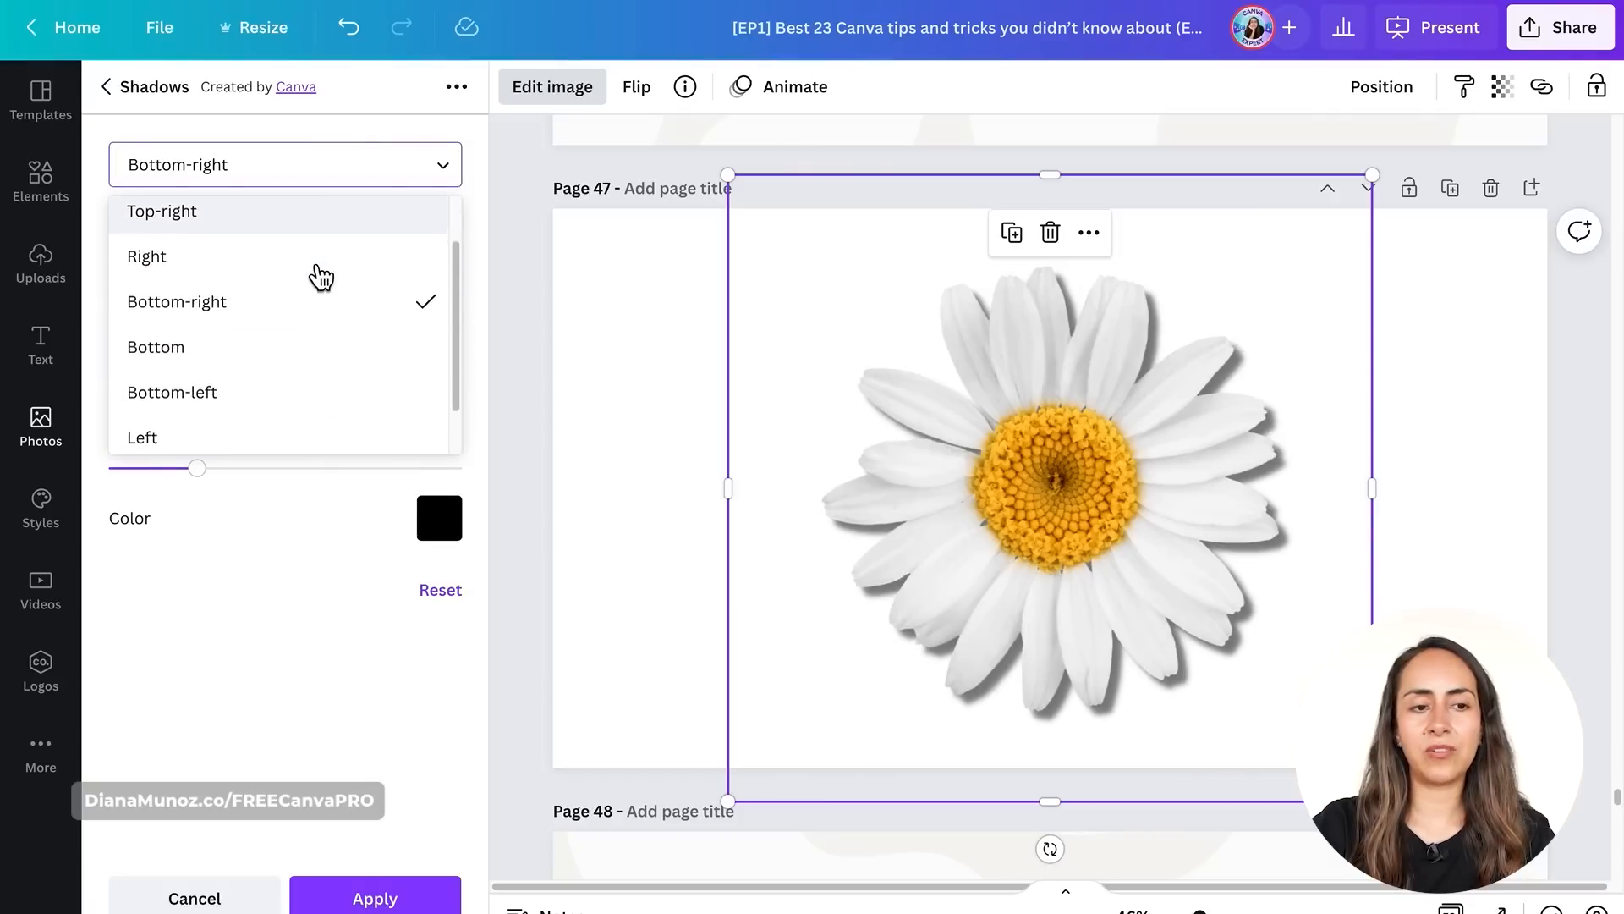
scroll(320, 276, "down", 1)
scroll(319, 276, "up", 2)
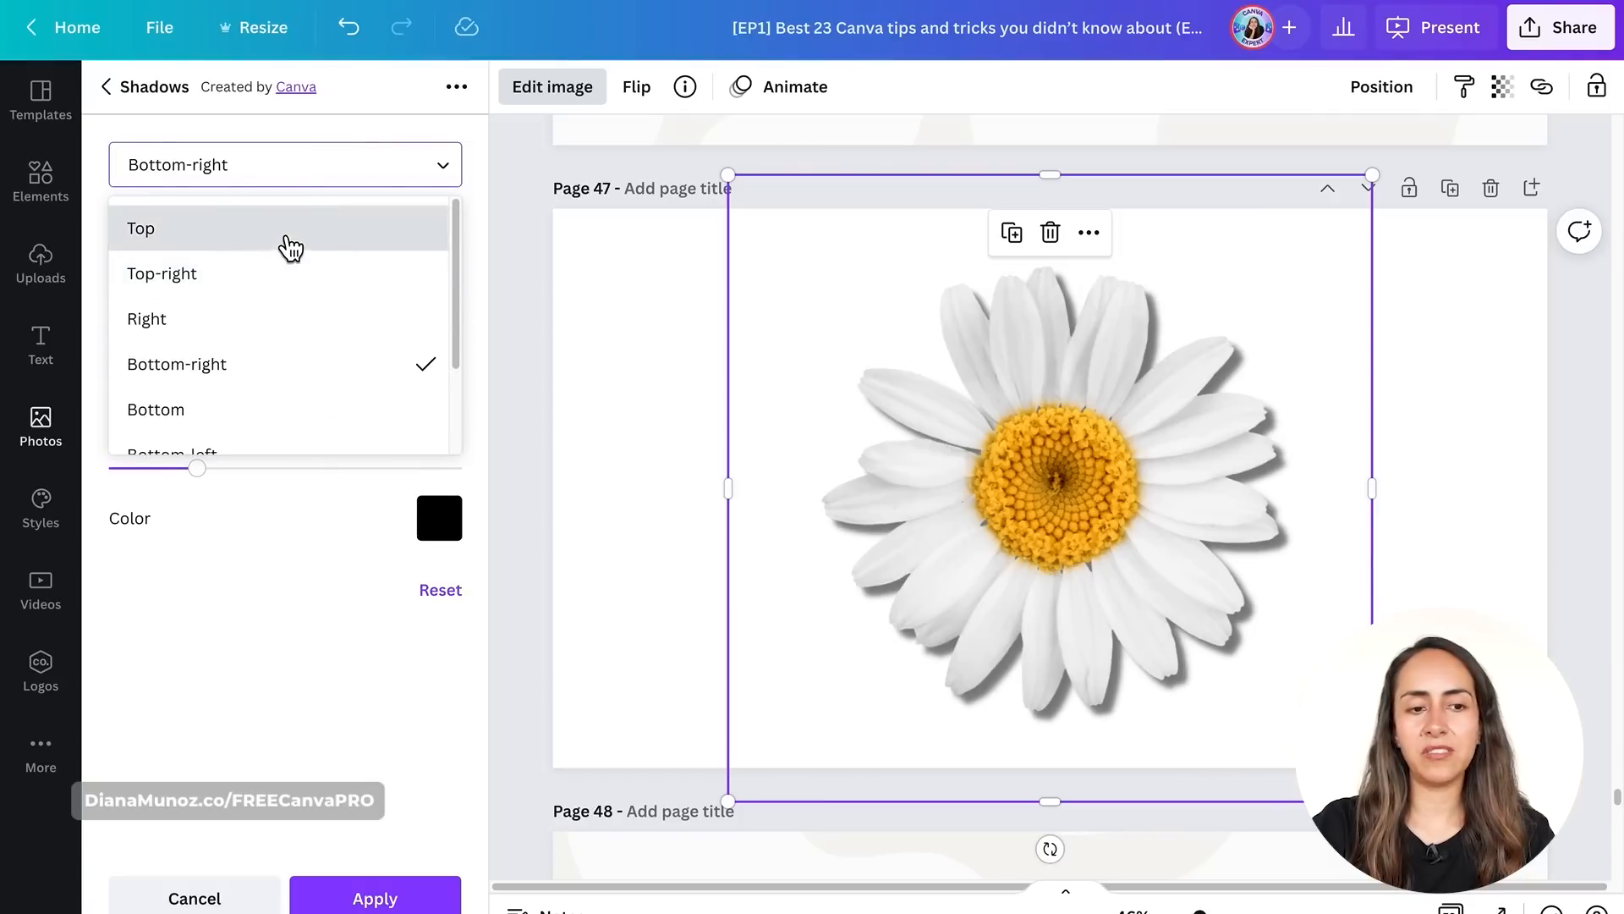
left_click(288, 241)
- Change the direction of the daisy's Drop shadow to Top-right
left_click(266, 197)
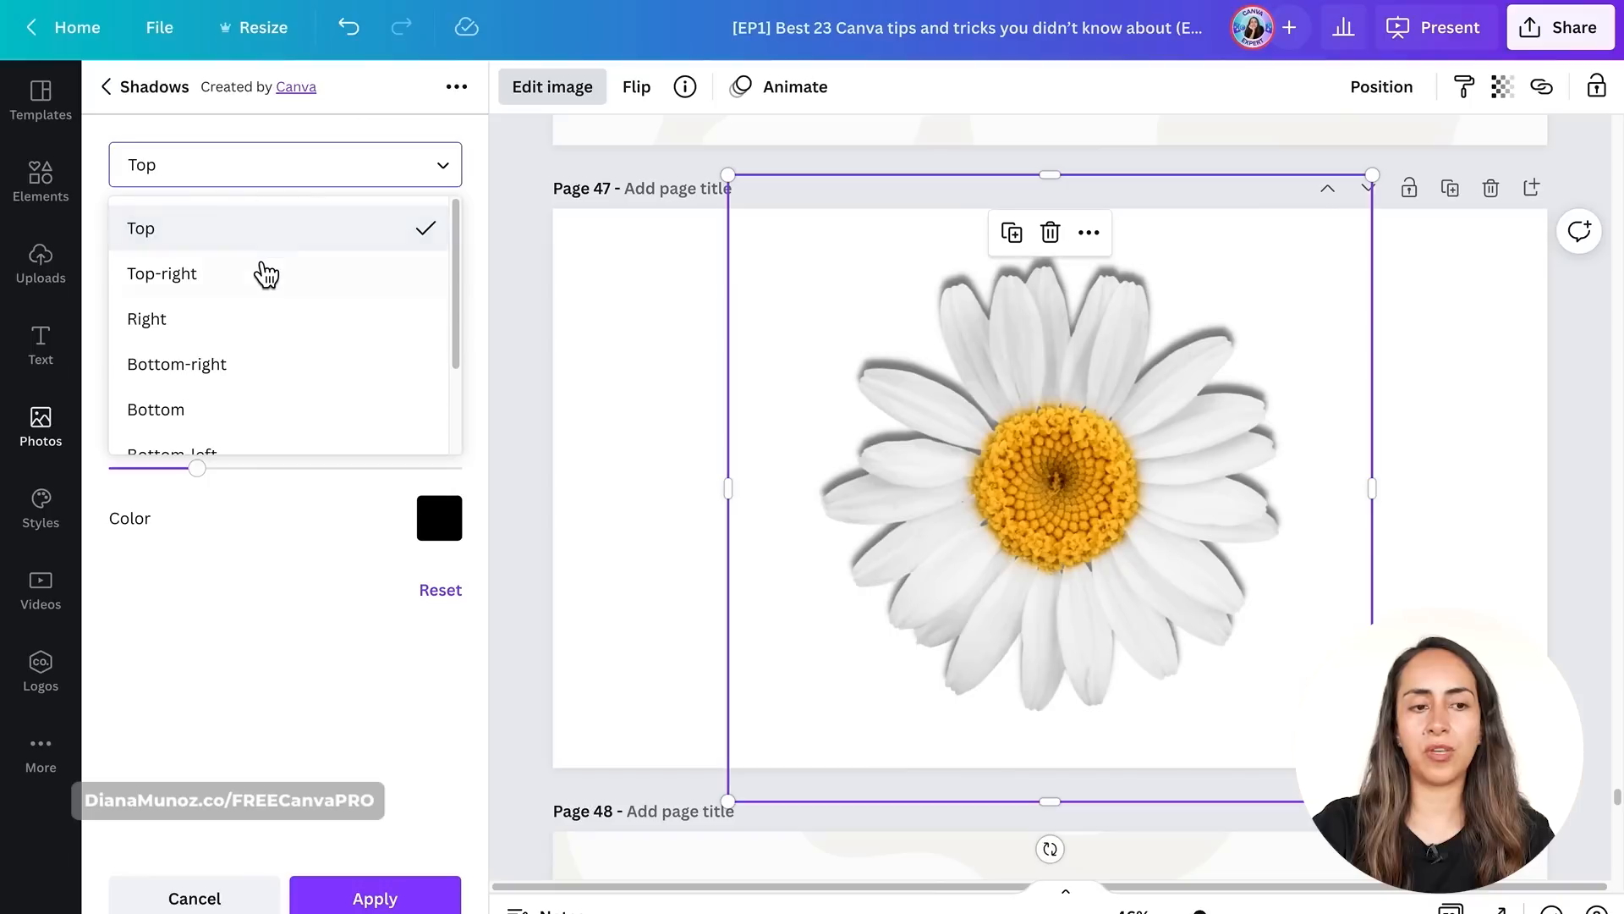
left_click(264, 275)
left_click(307, 178)
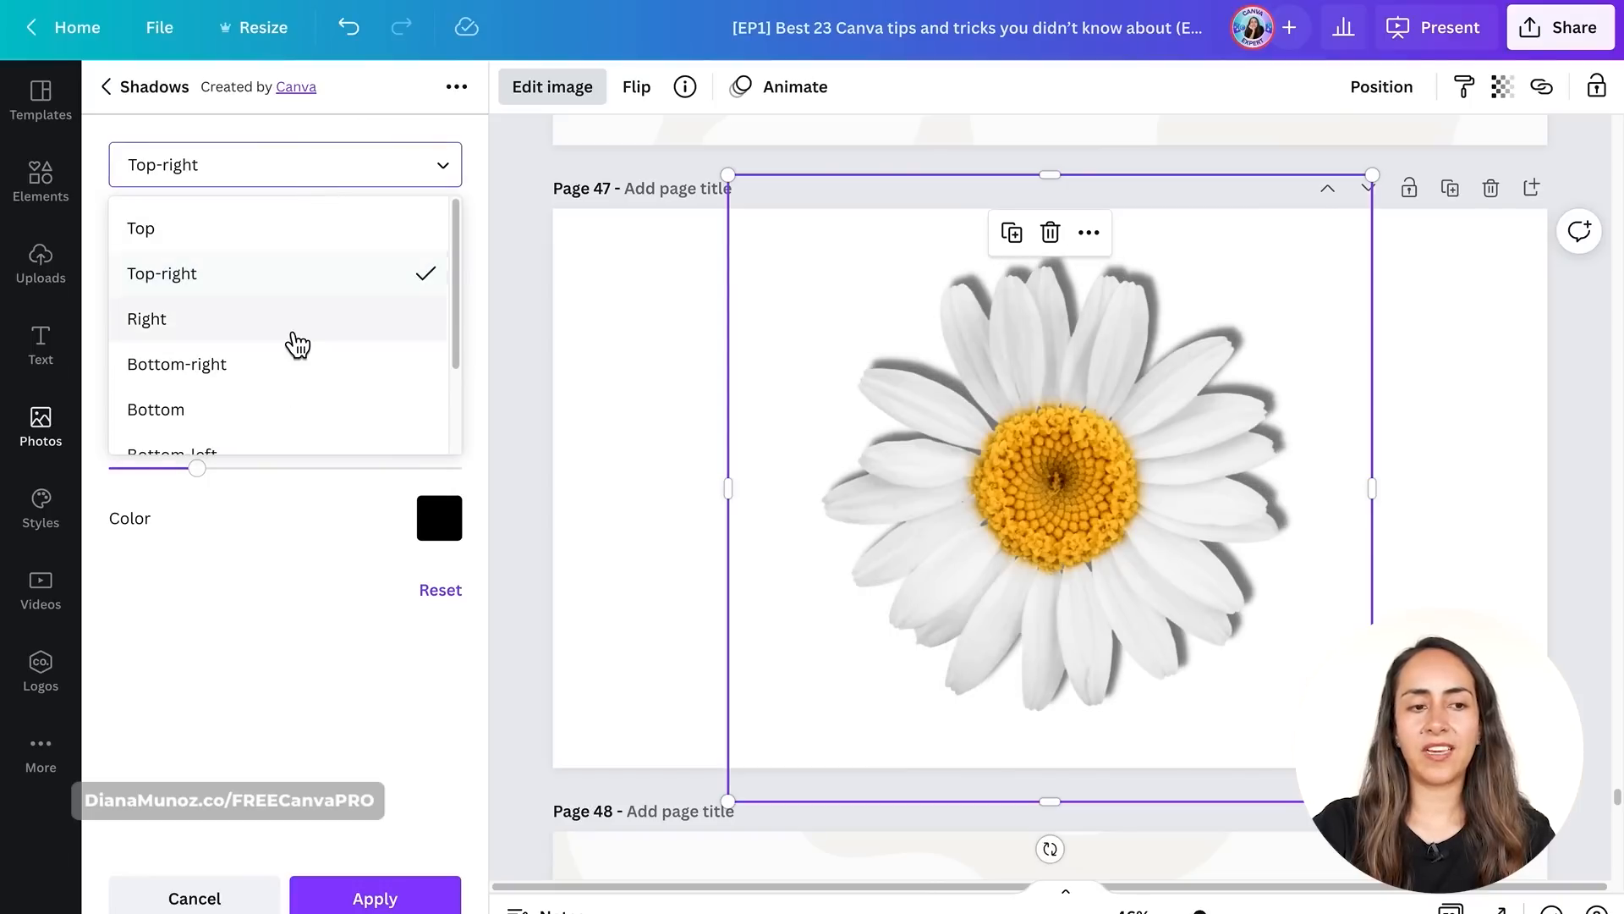
scroll(296, 342, "down", 2)
scroll(293, 341, "up", 3)
left_click(276, 569)
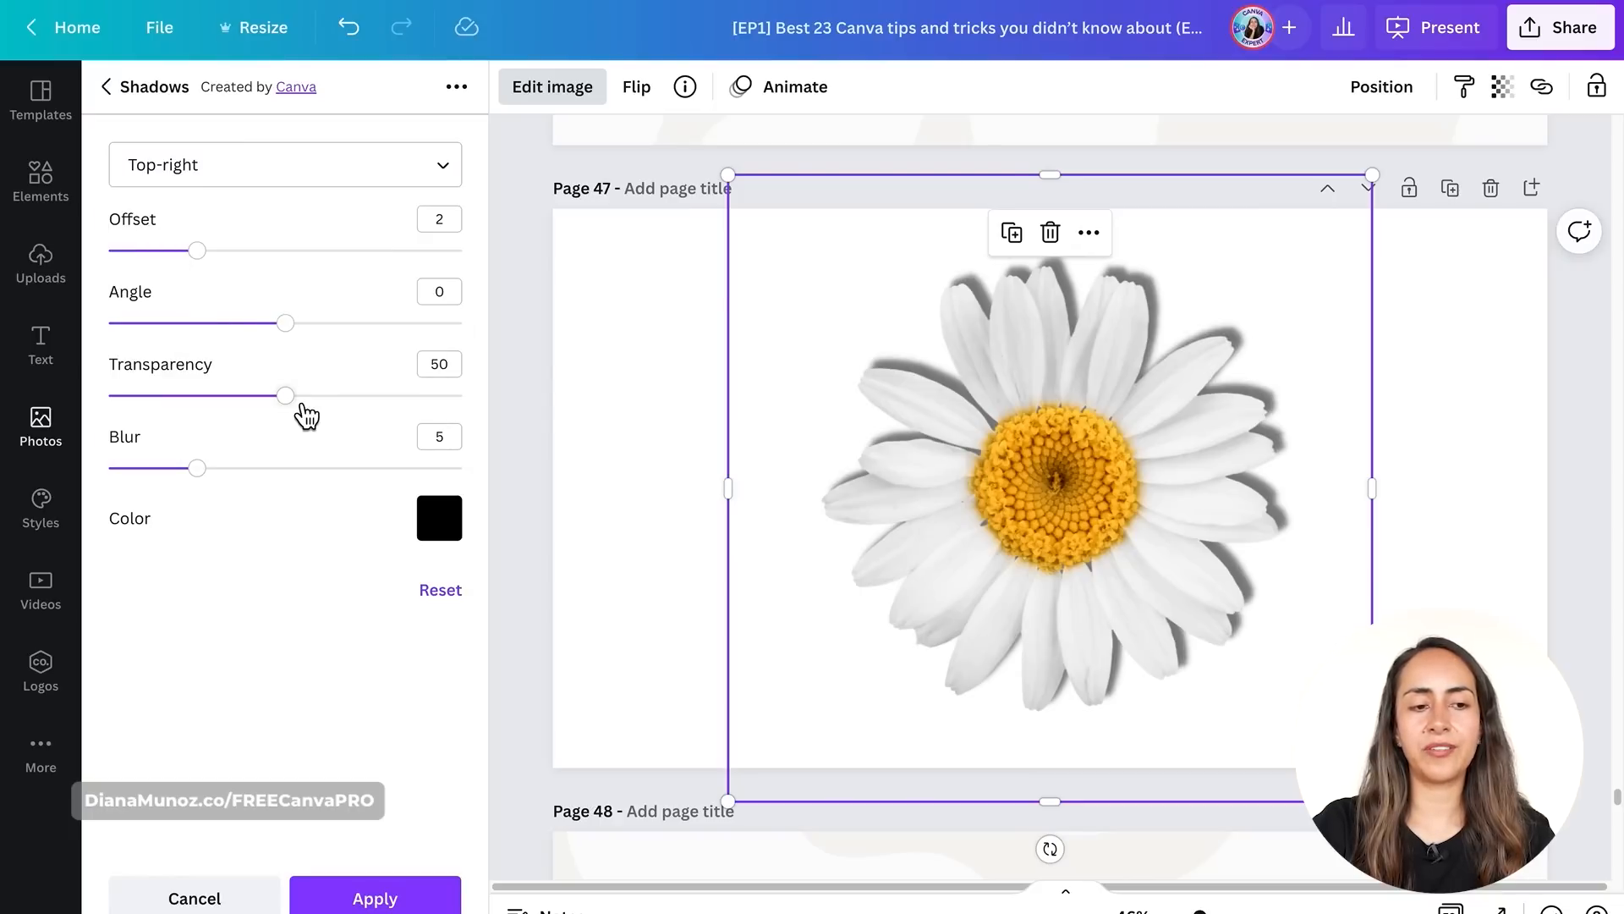
- Set the daisy shadow's transparency to 44 and blur to 10, and apply the effect
left_click_drag(304, 415, 279, 421)
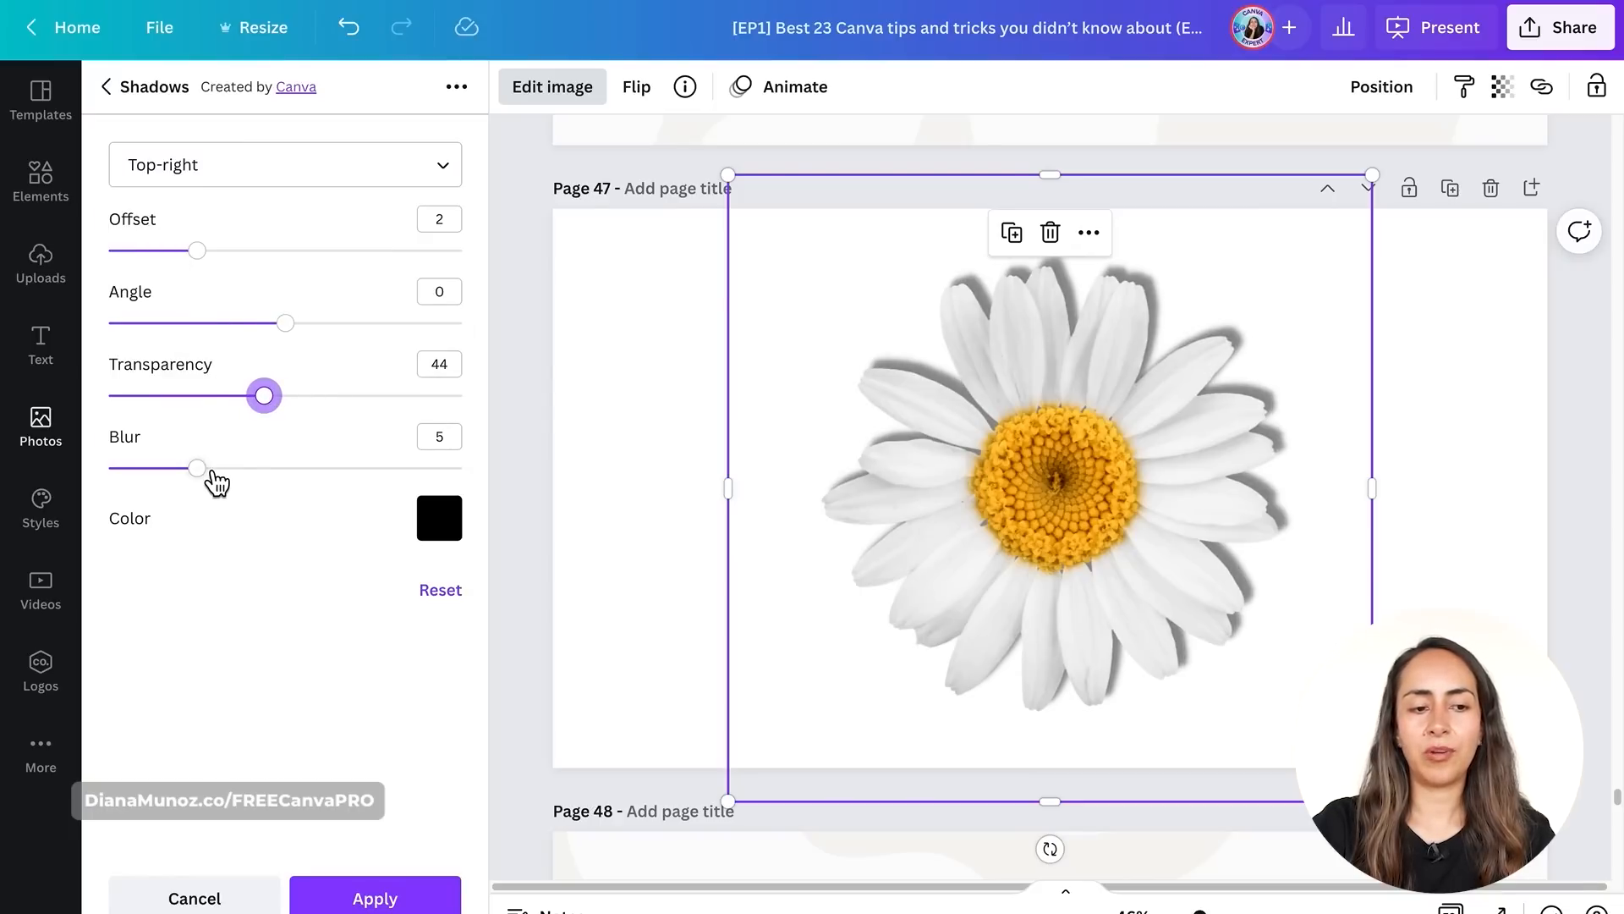
left_click_drag(213, 476, 296, 484)
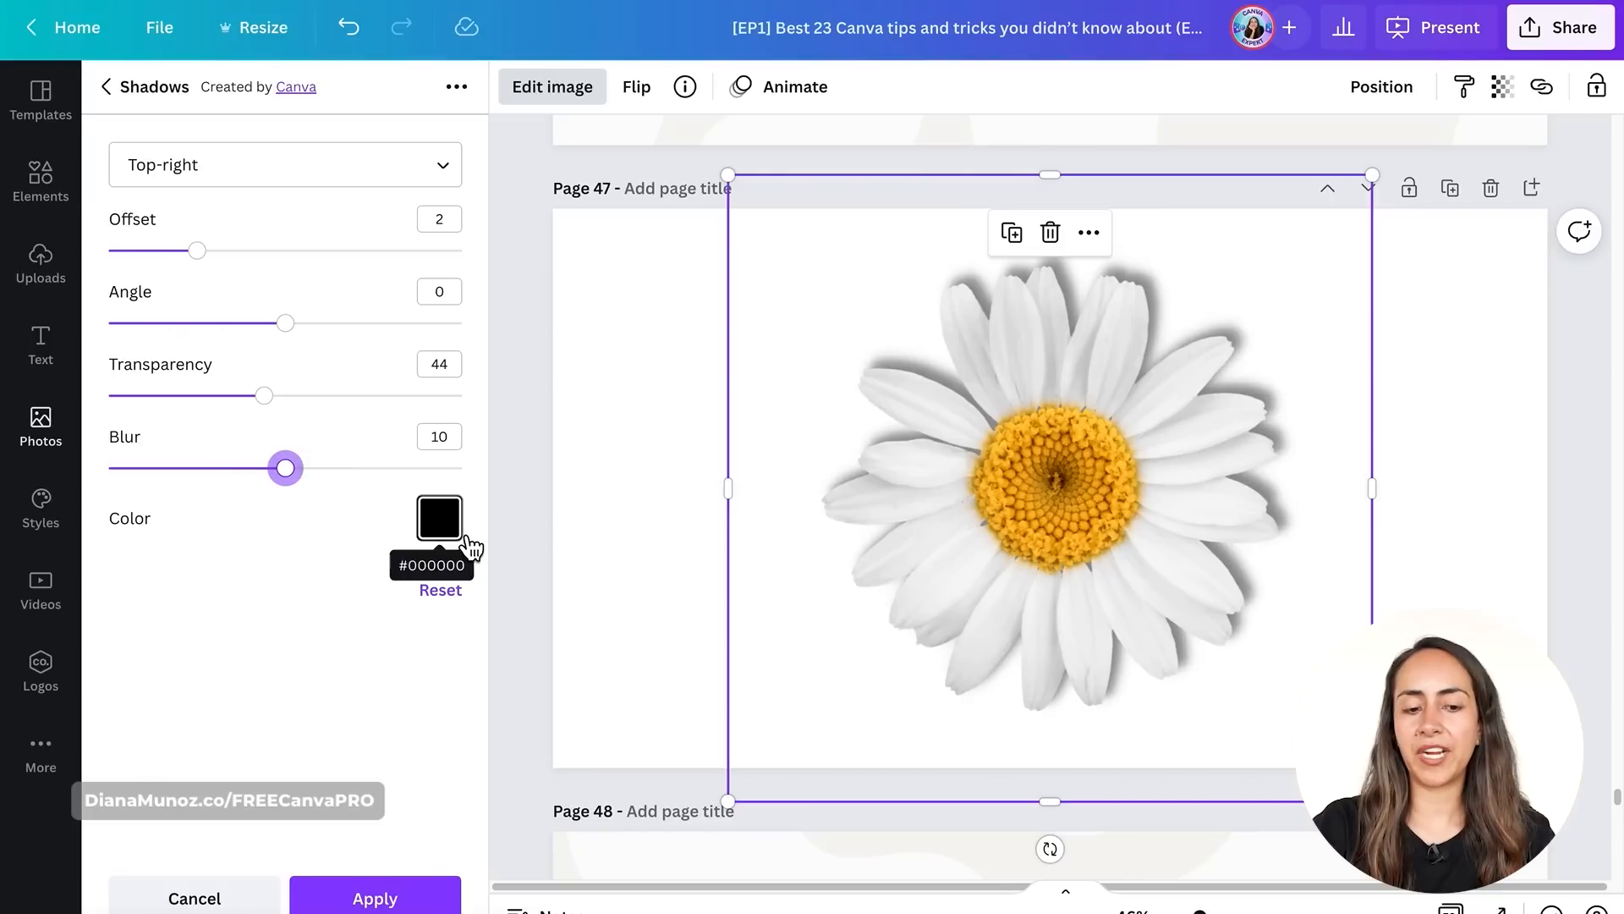
left_click(414, 908)
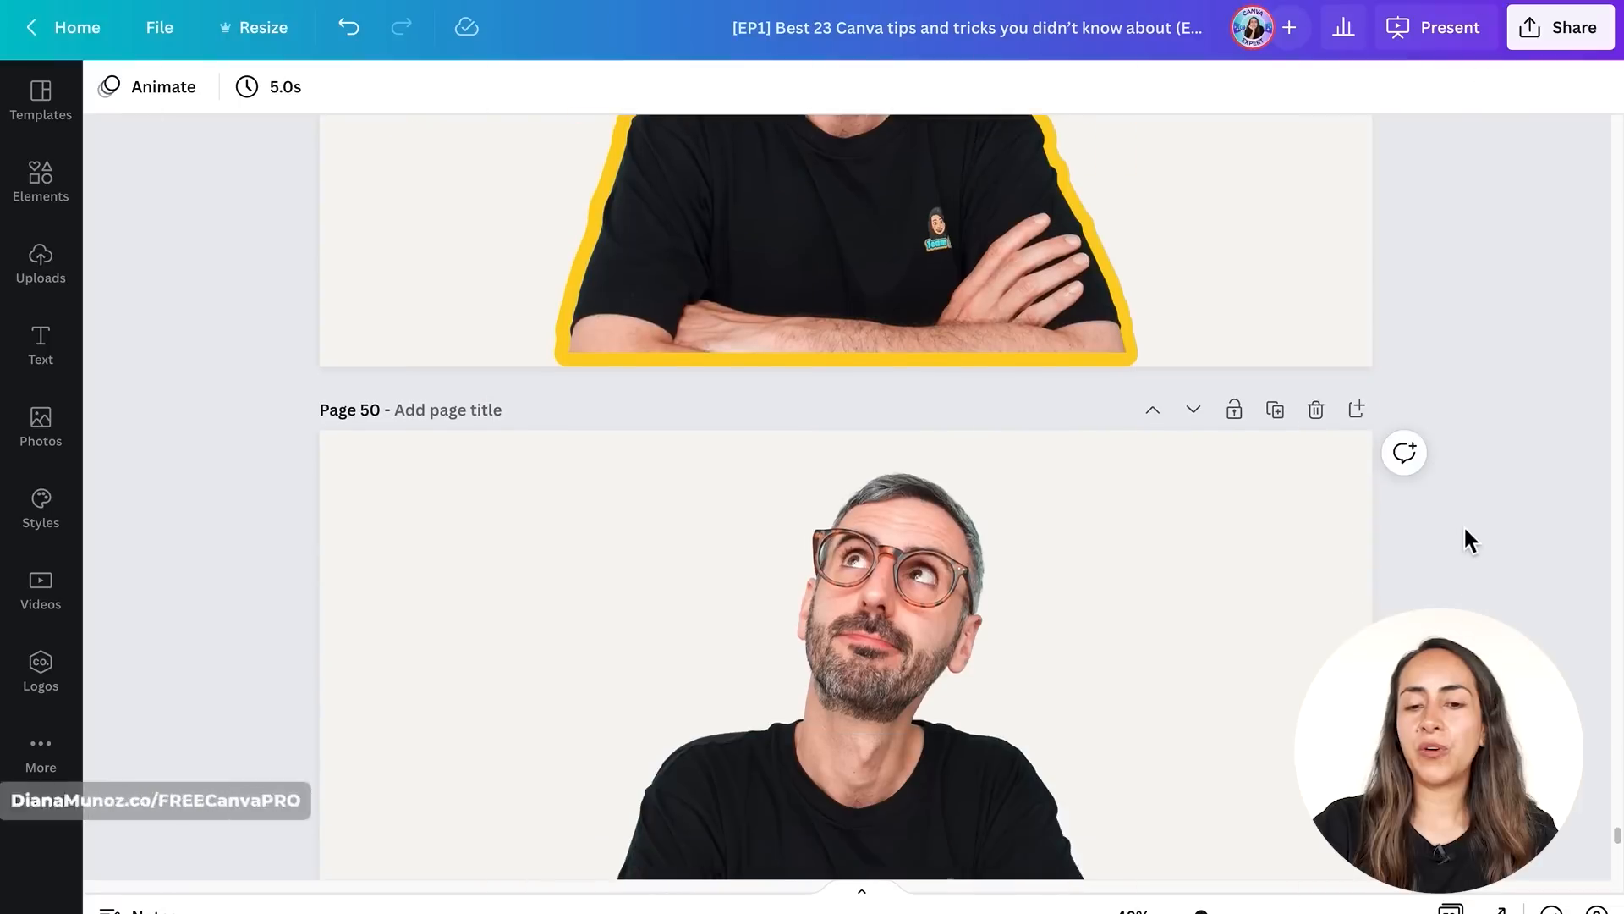
- Give the cut-out photo of the man on page 50 the Glow shadow and show its settings
scroll(1466, 532, "down", 3)
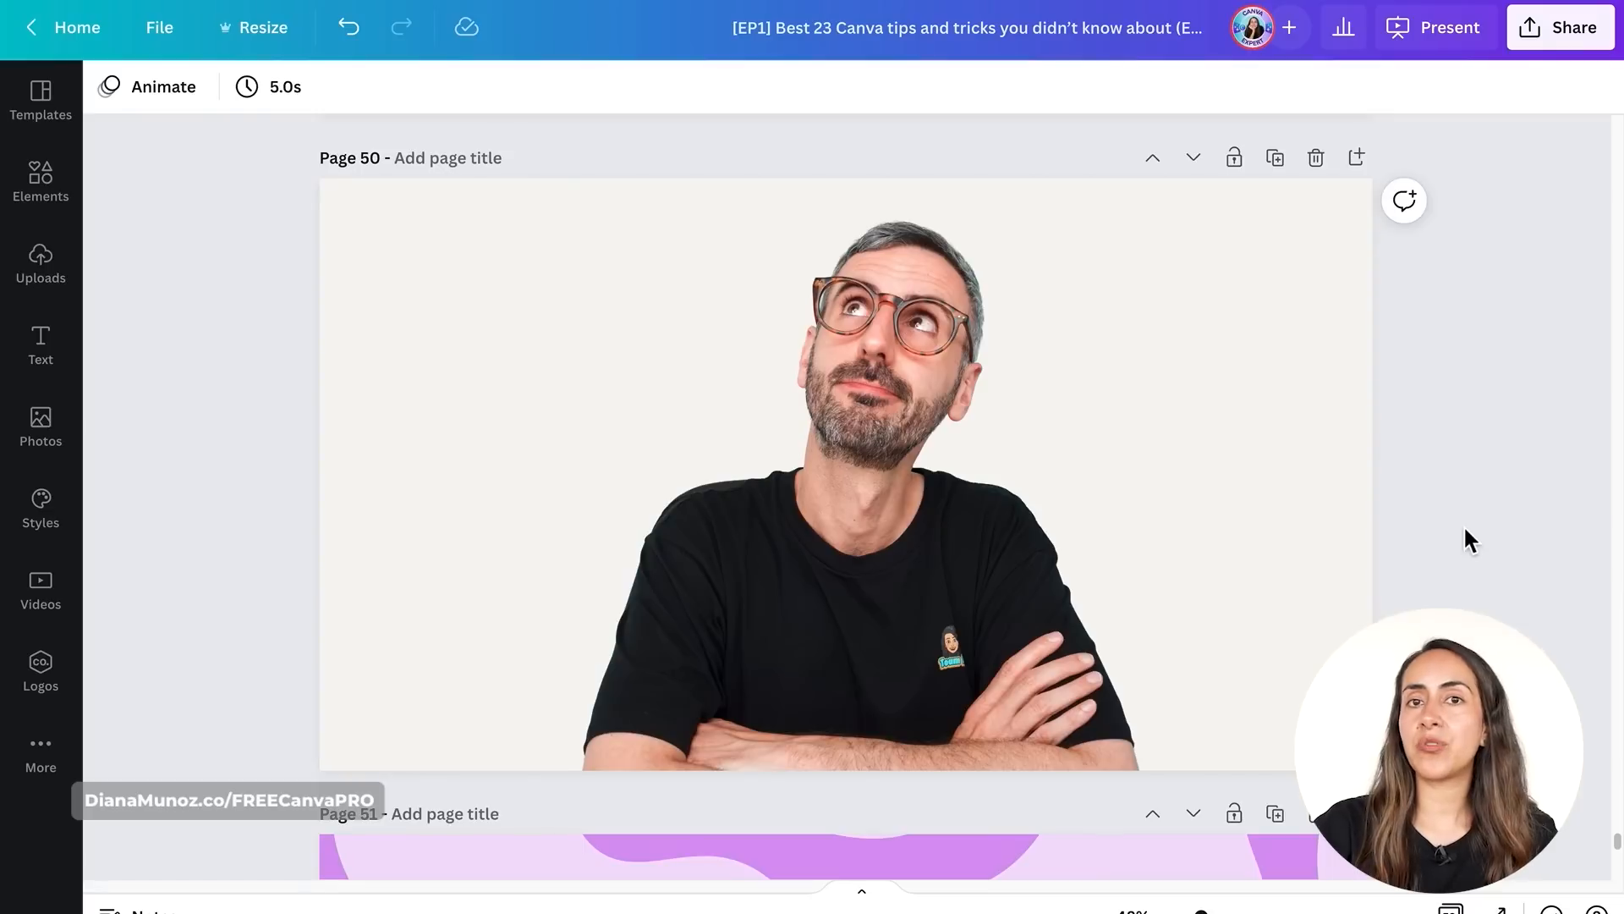
left_click(849, 459)
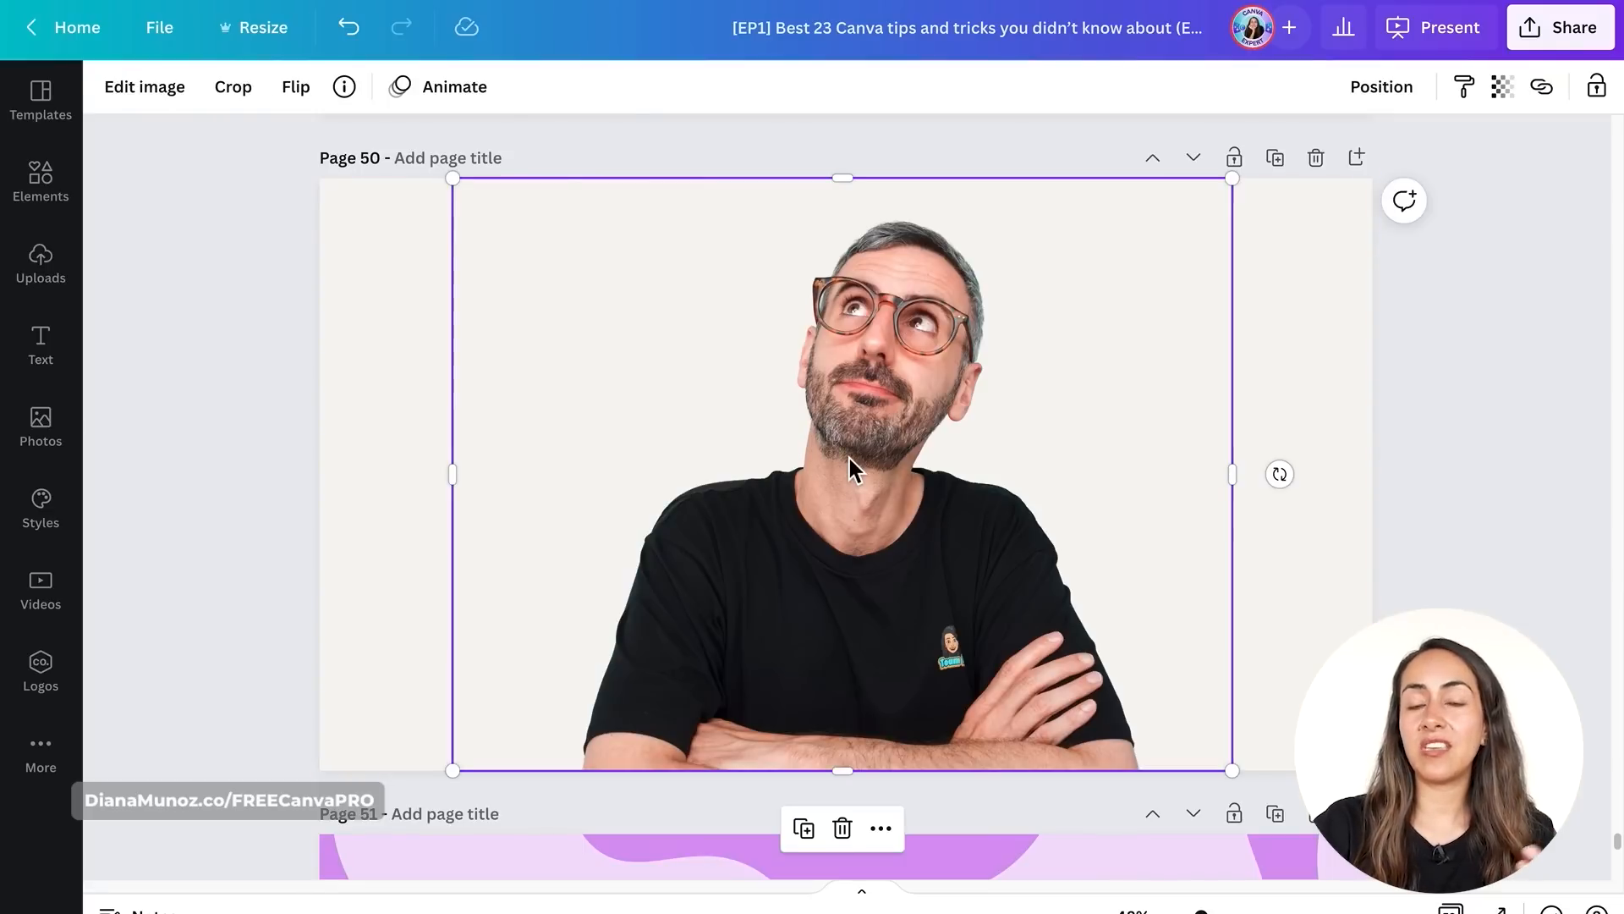
left_click(167, 100)
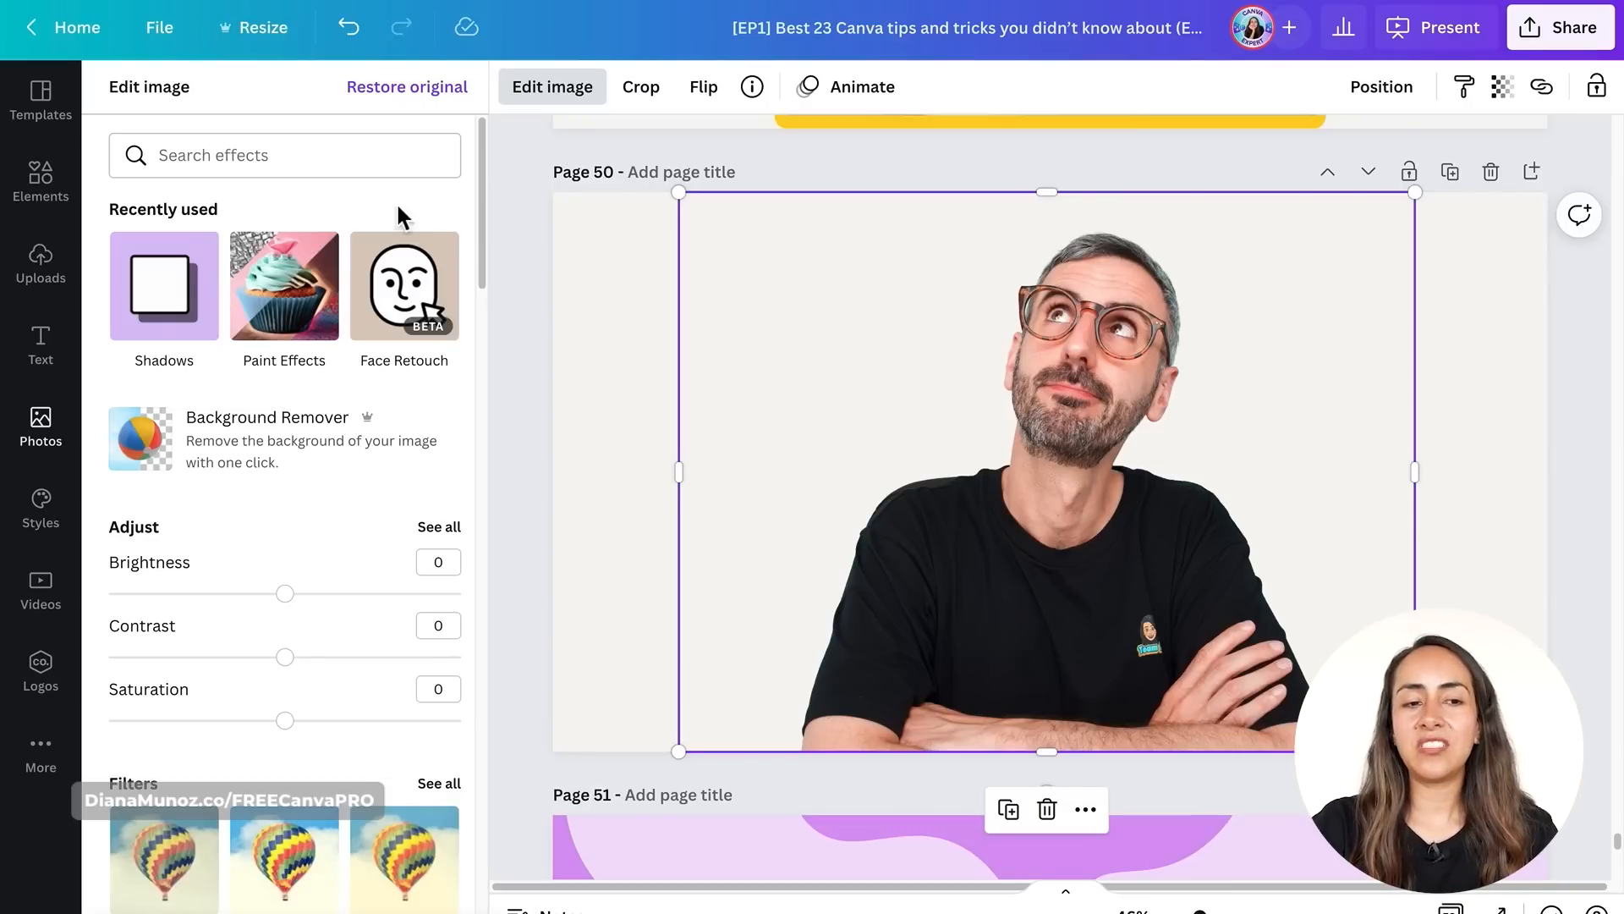
left_click(186, 311)
left_click(291, 228)
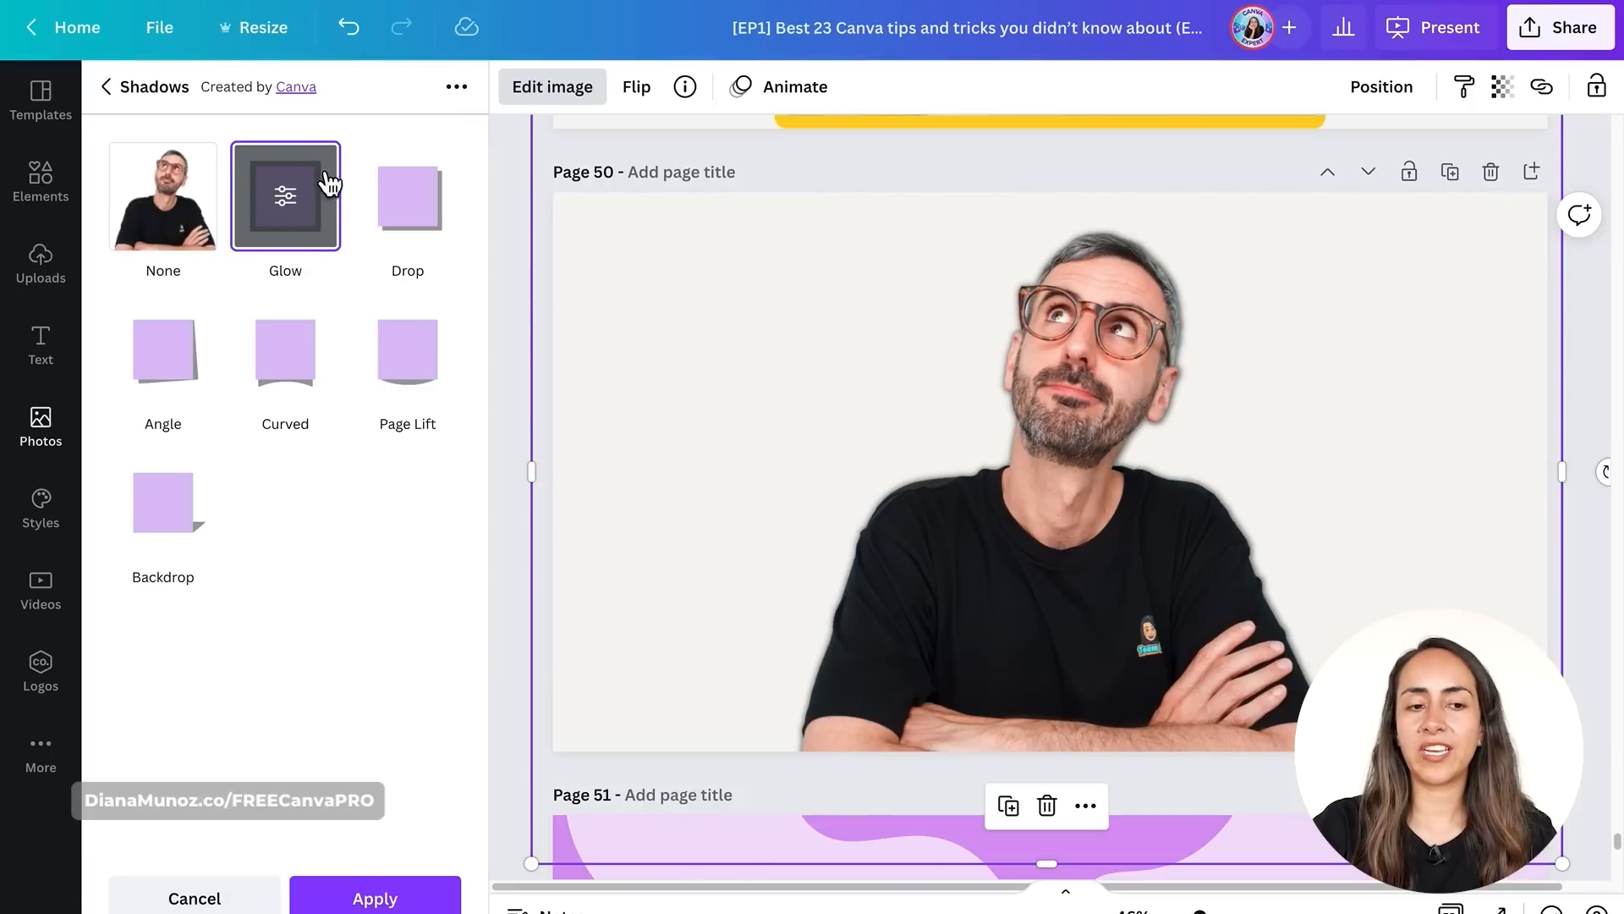
left_click(298, 199)
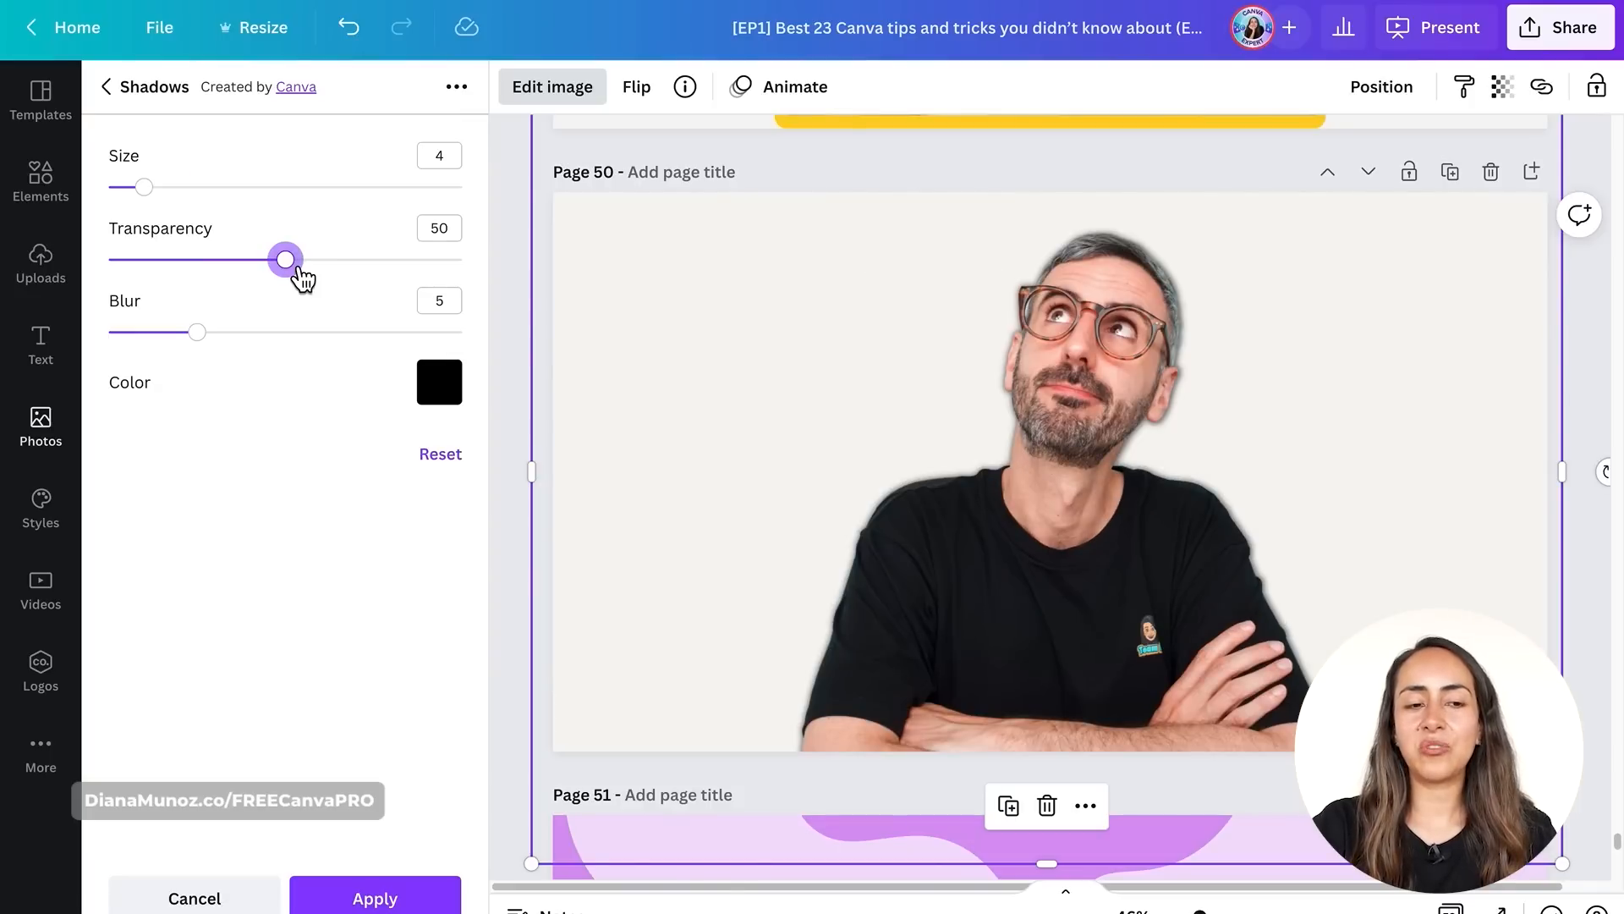
- Turn the man's glow into a solid outline with transparency 100, blur 0 and size 16
left_click_drag(300, 271, 491, 279)
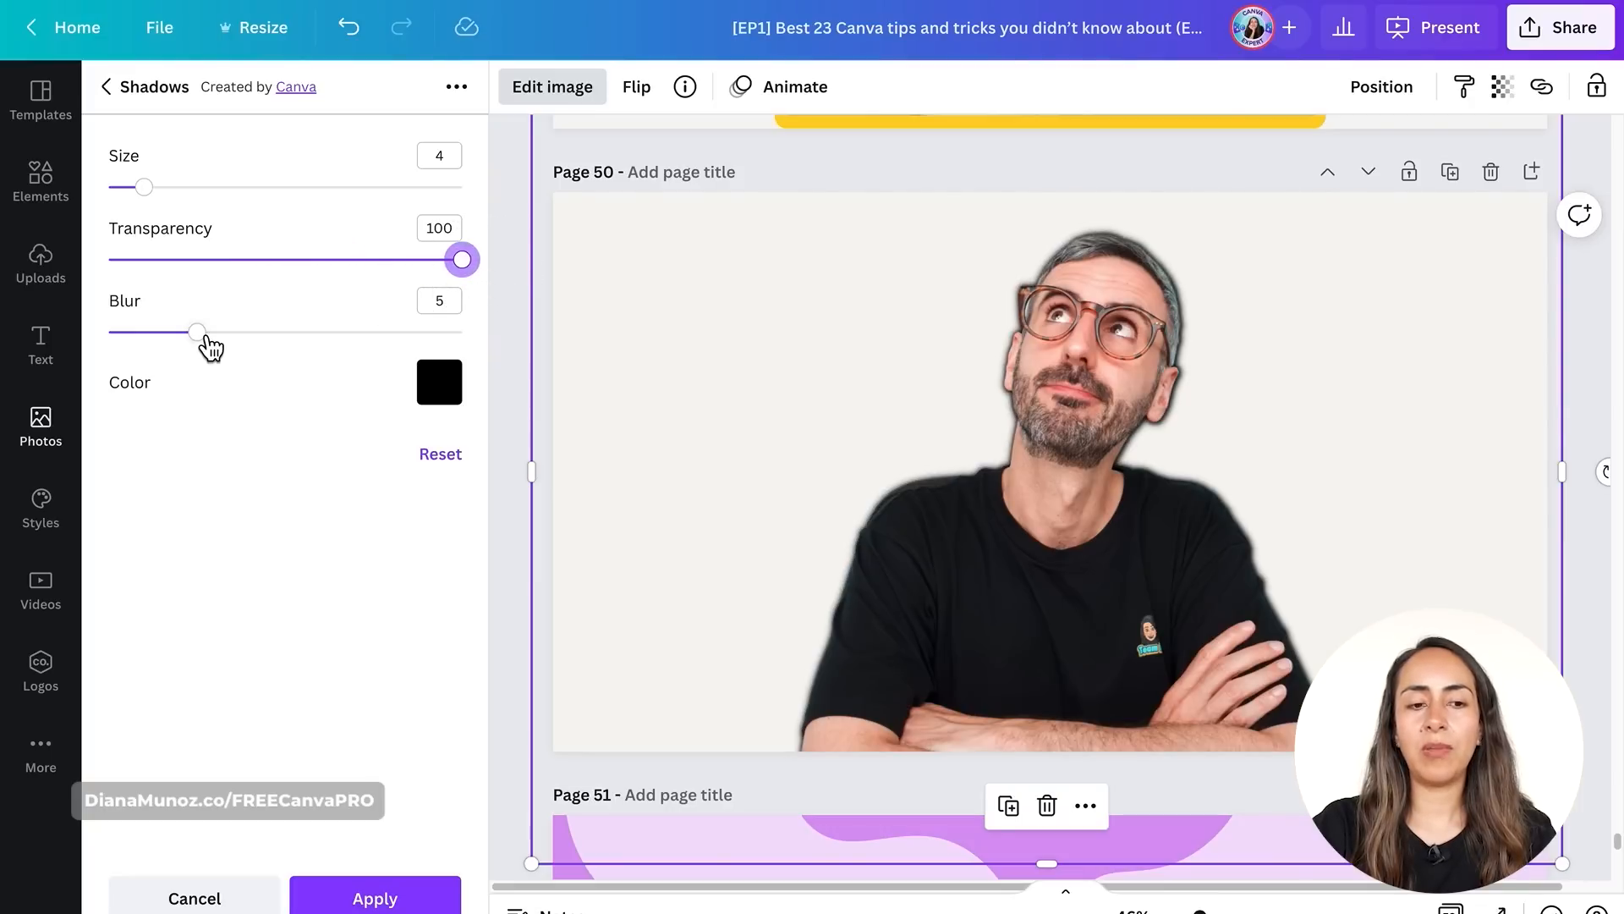
left_click_drag(199, 333, 119, 336)
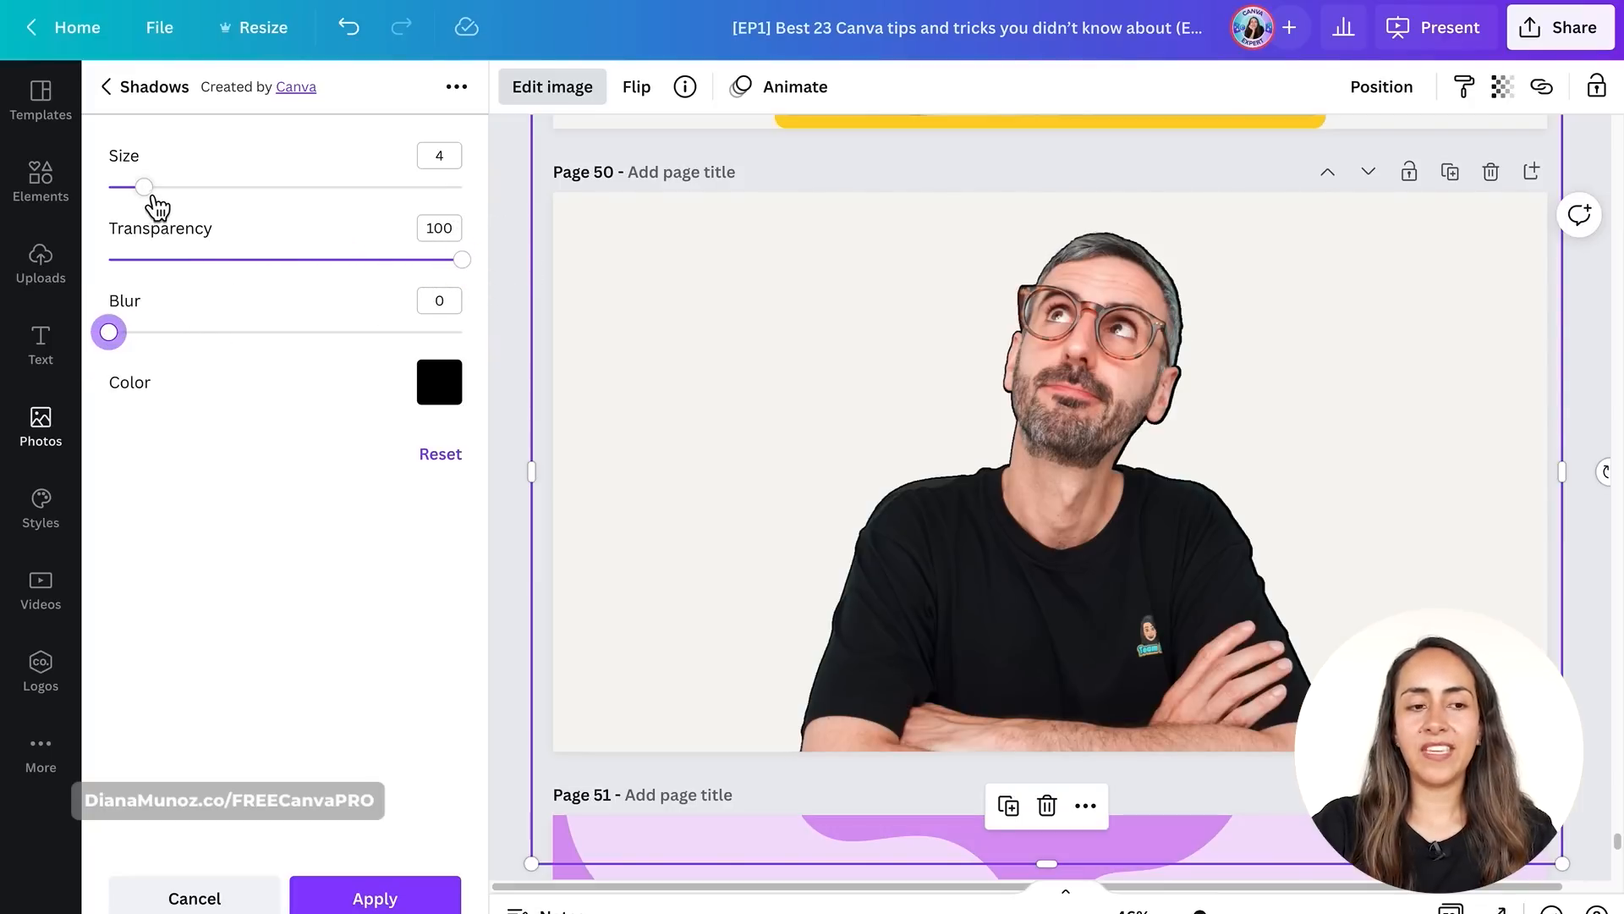
left_click_drag(149, 193, 230, 206)
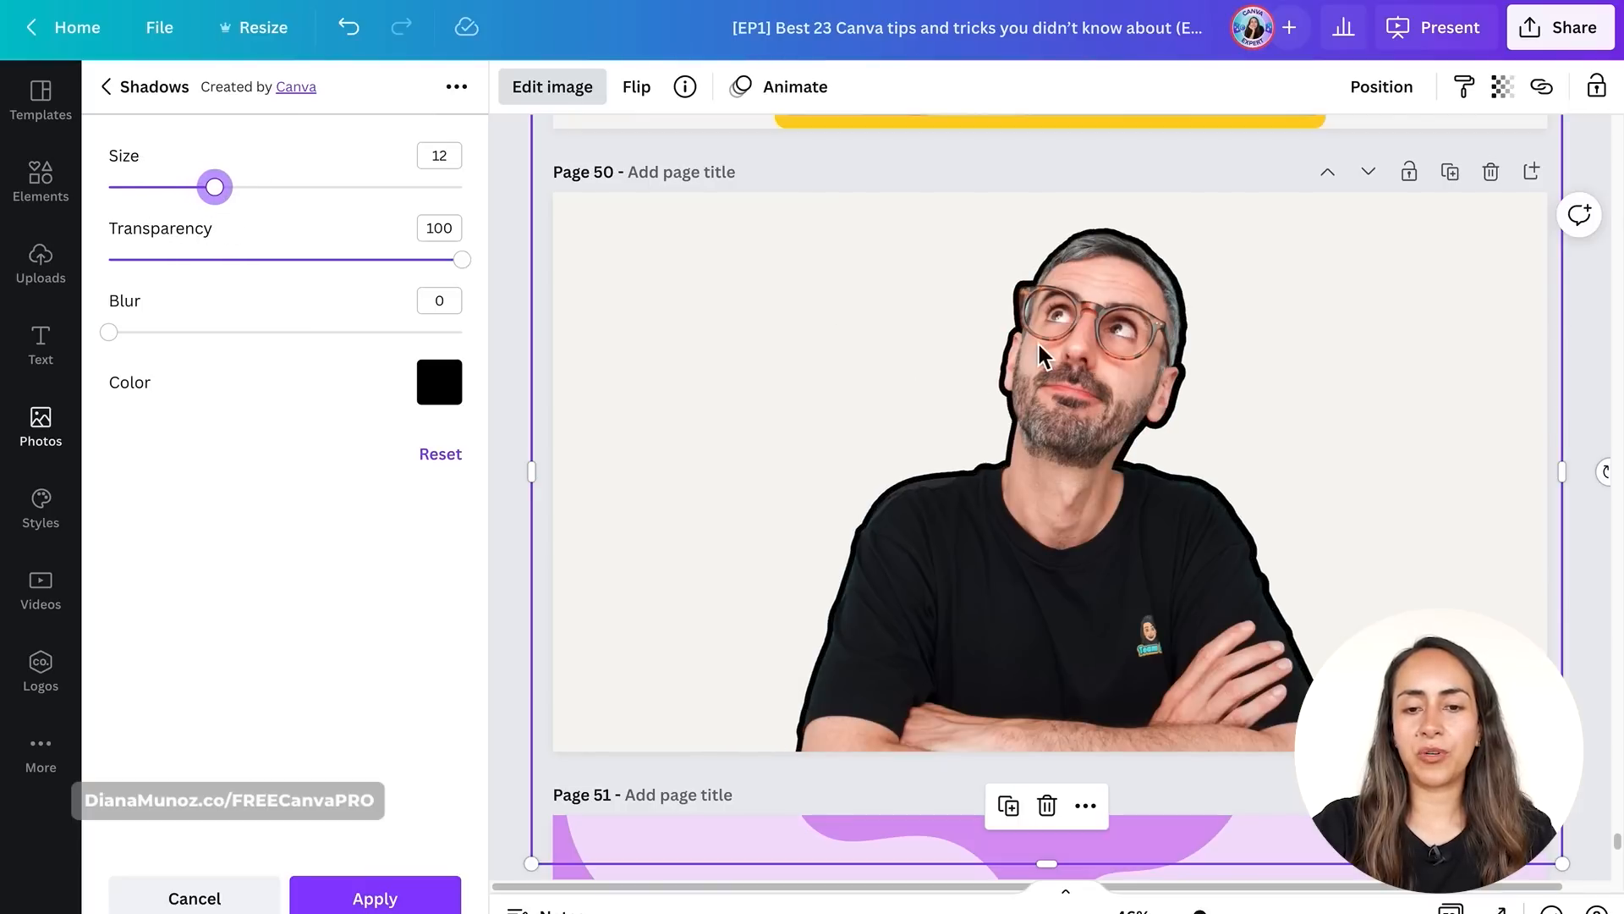
left_click_drag(218, 188, 265, 199)
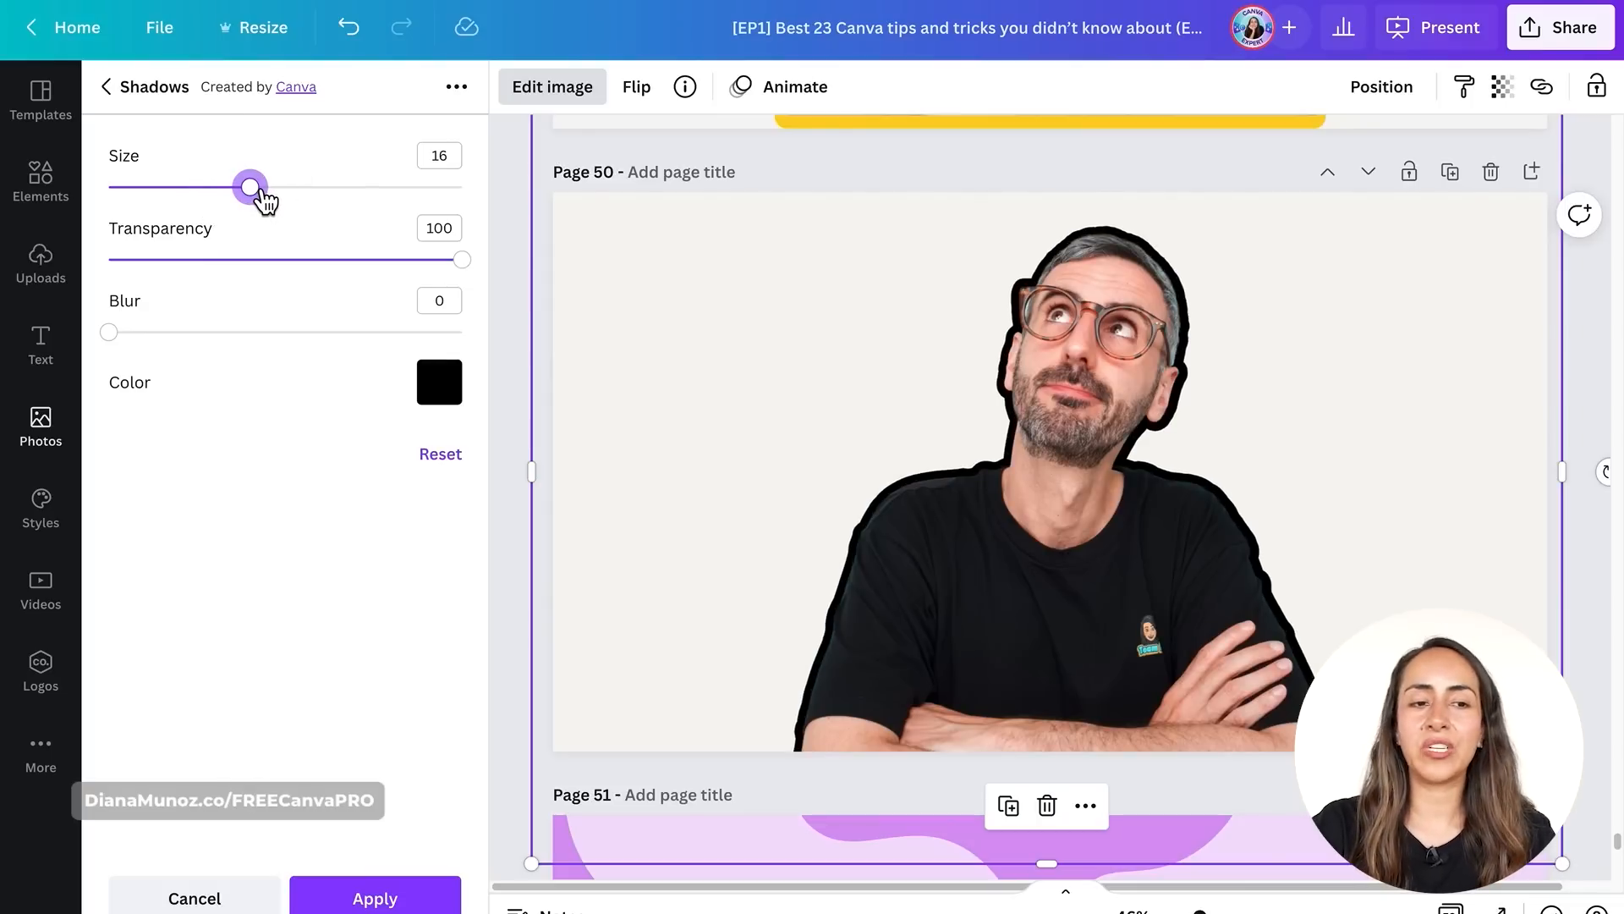
- Color the man's outline yellow from the document colors, set its size to 19 and apply the effect
left_click(462, 380)
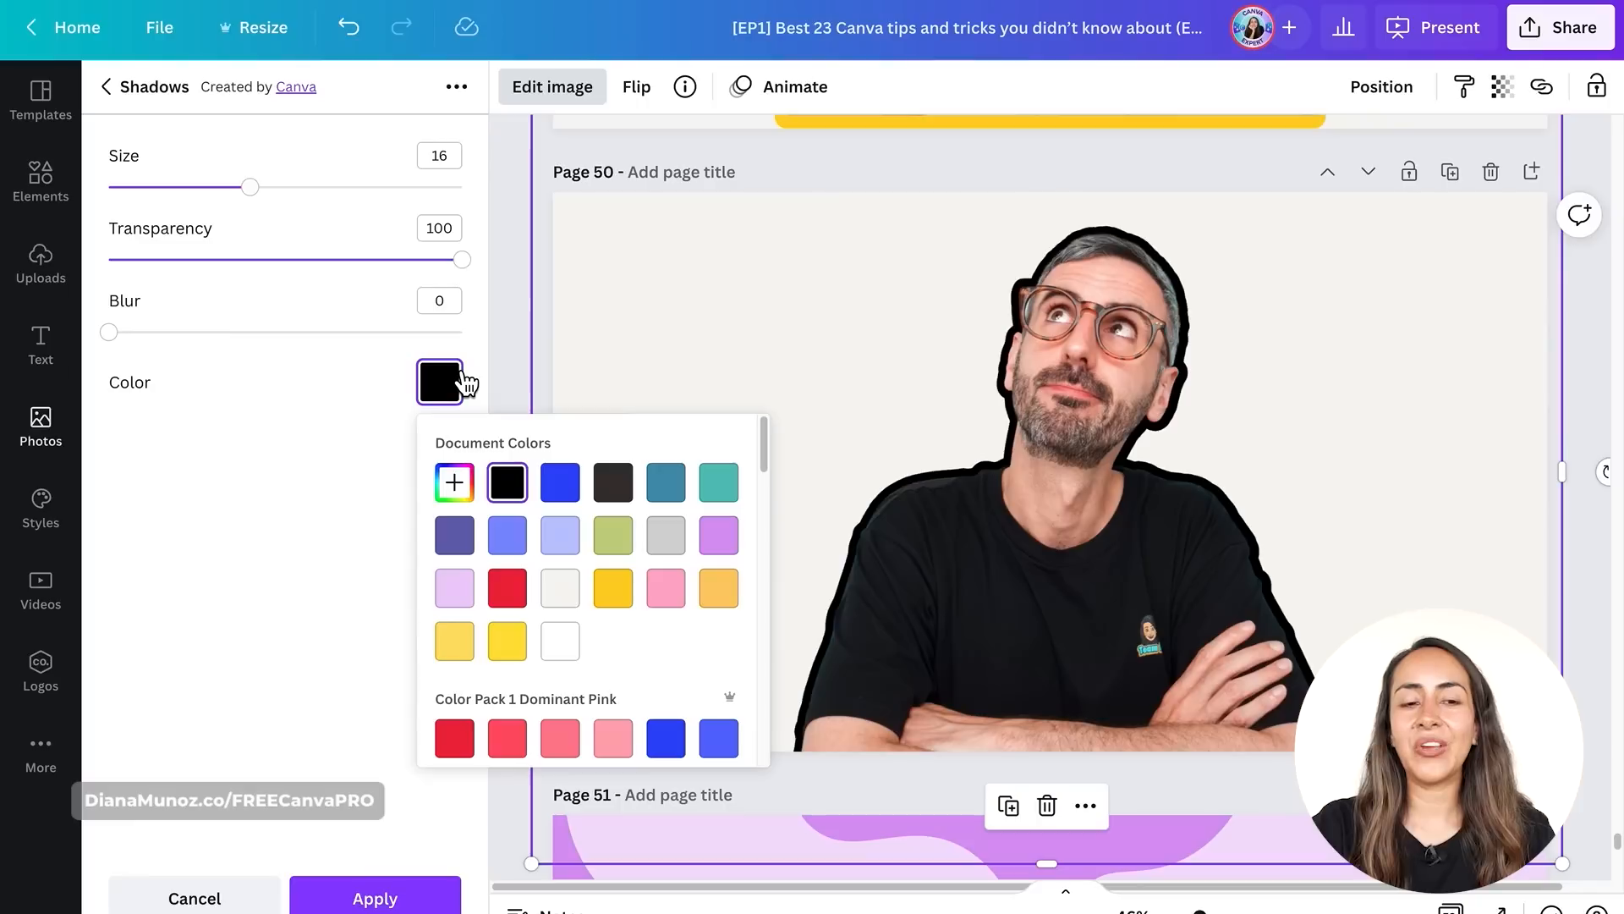
left_click(629, 602)
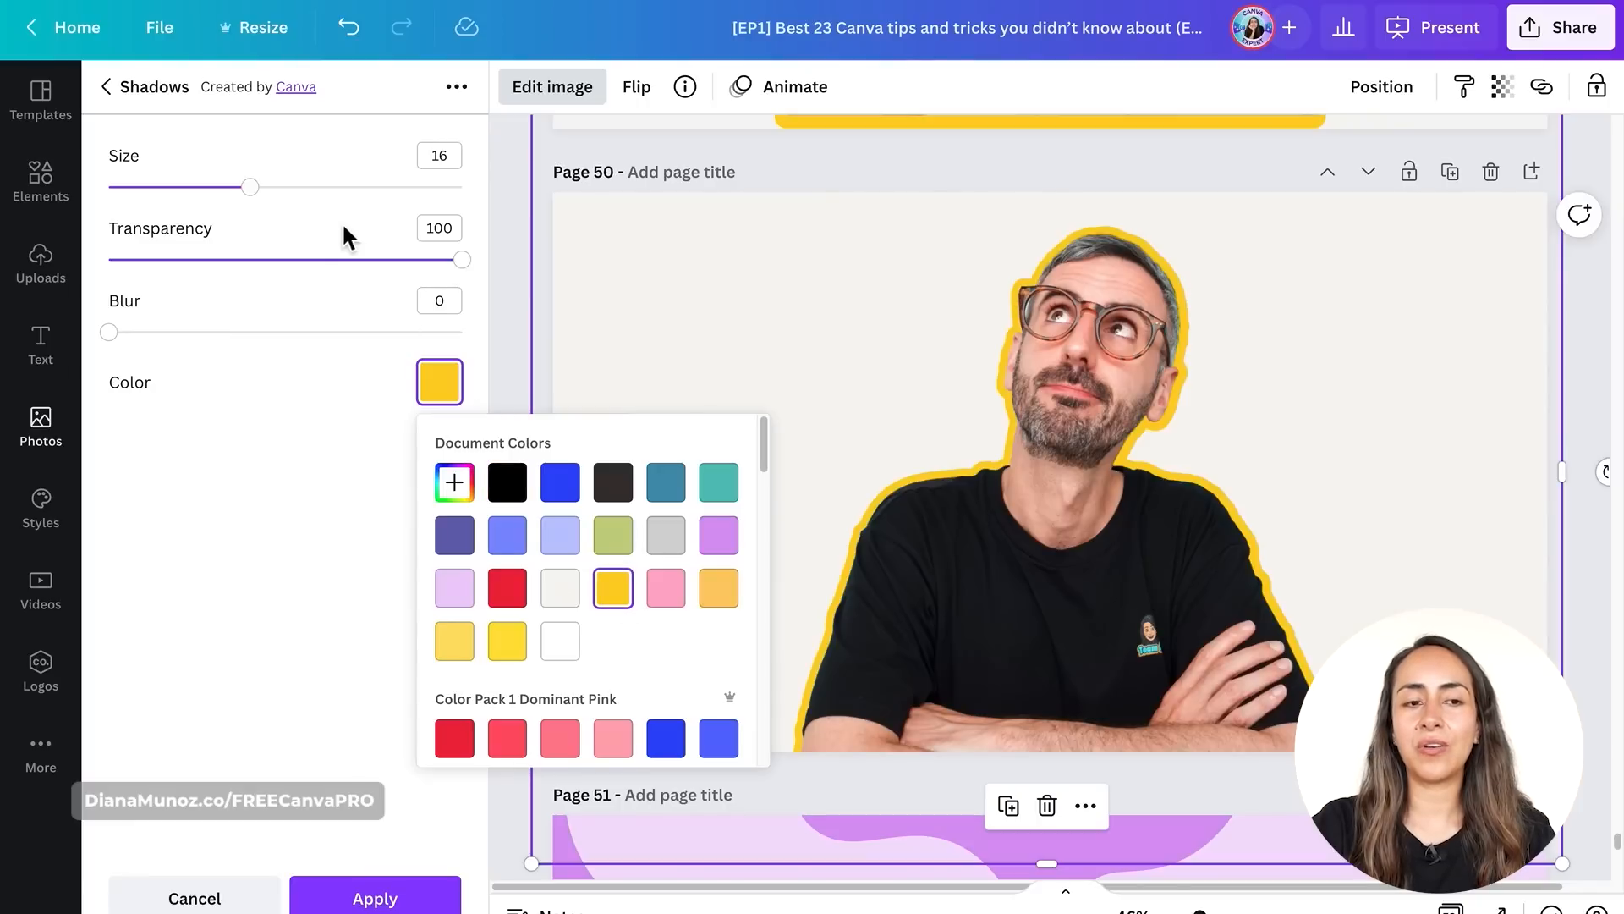
left_click(263, 193)
left_click_drag(269, 203, 293, 205)
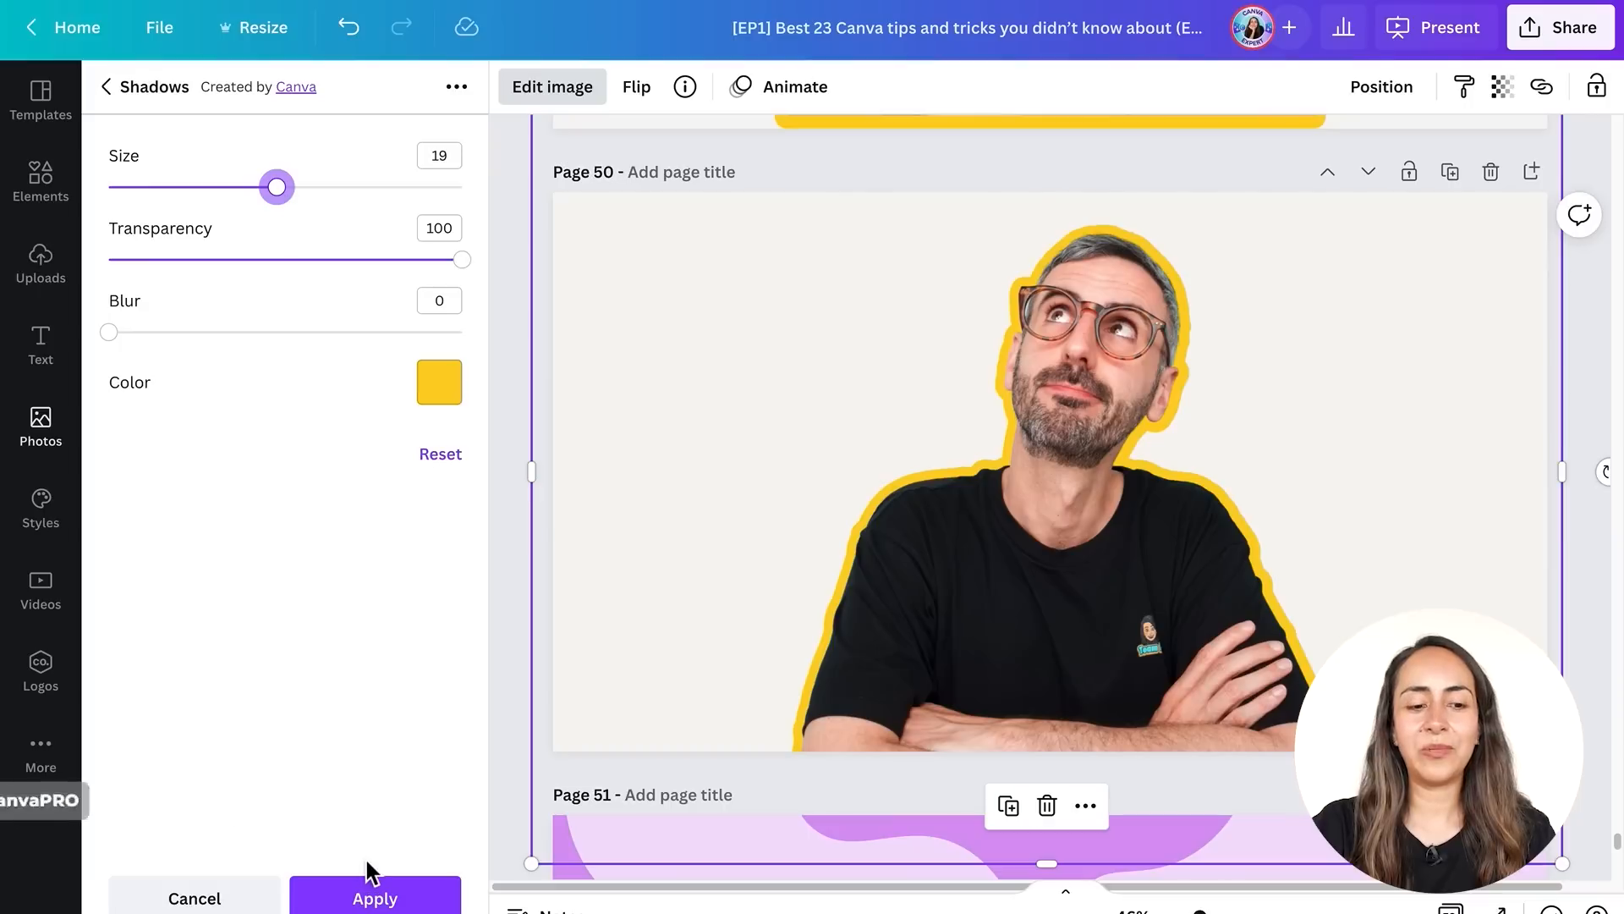
left_click(410, 904)
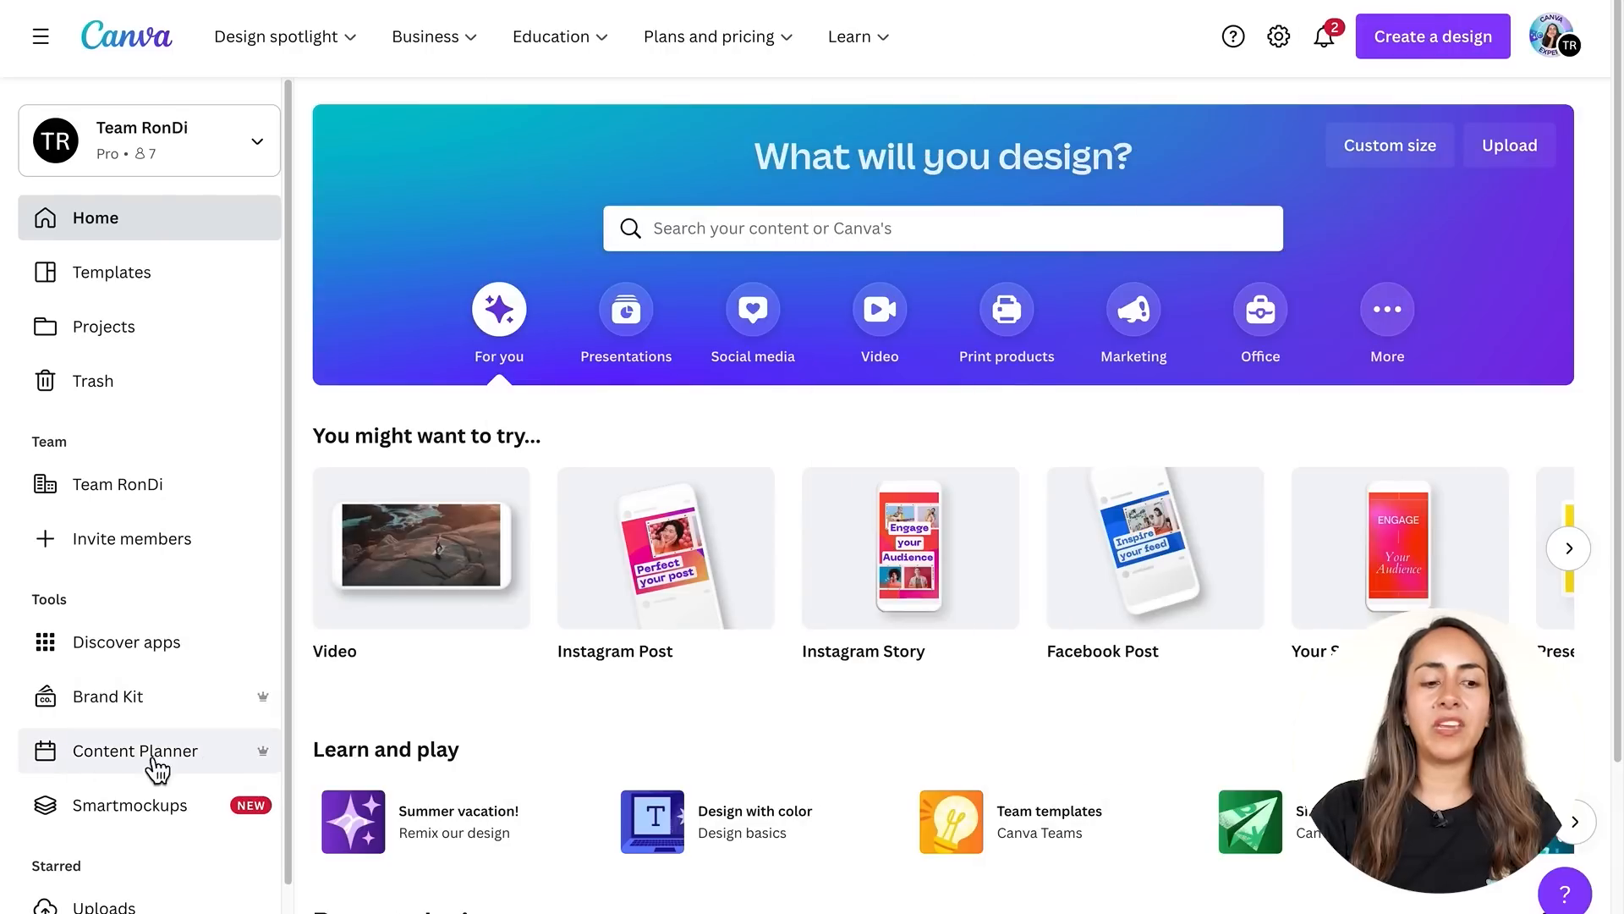
- Open the Content Planner from the home page and look through the holidays in the July 2022 calendar
left_click(210, 768)
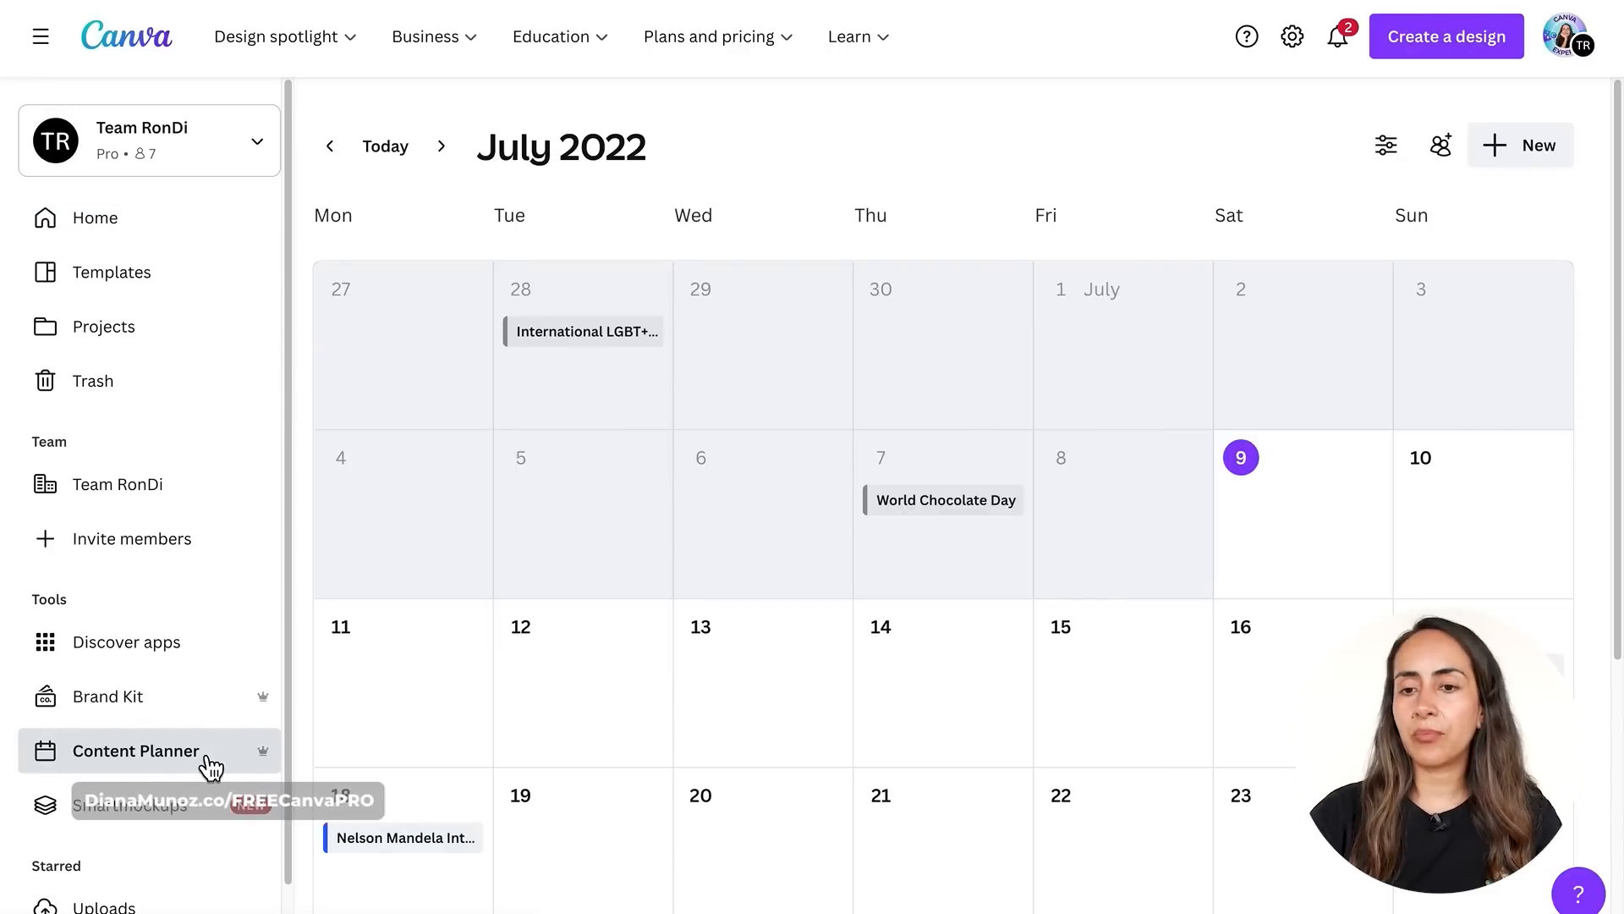
scroll(1601, 468, "down", 1)
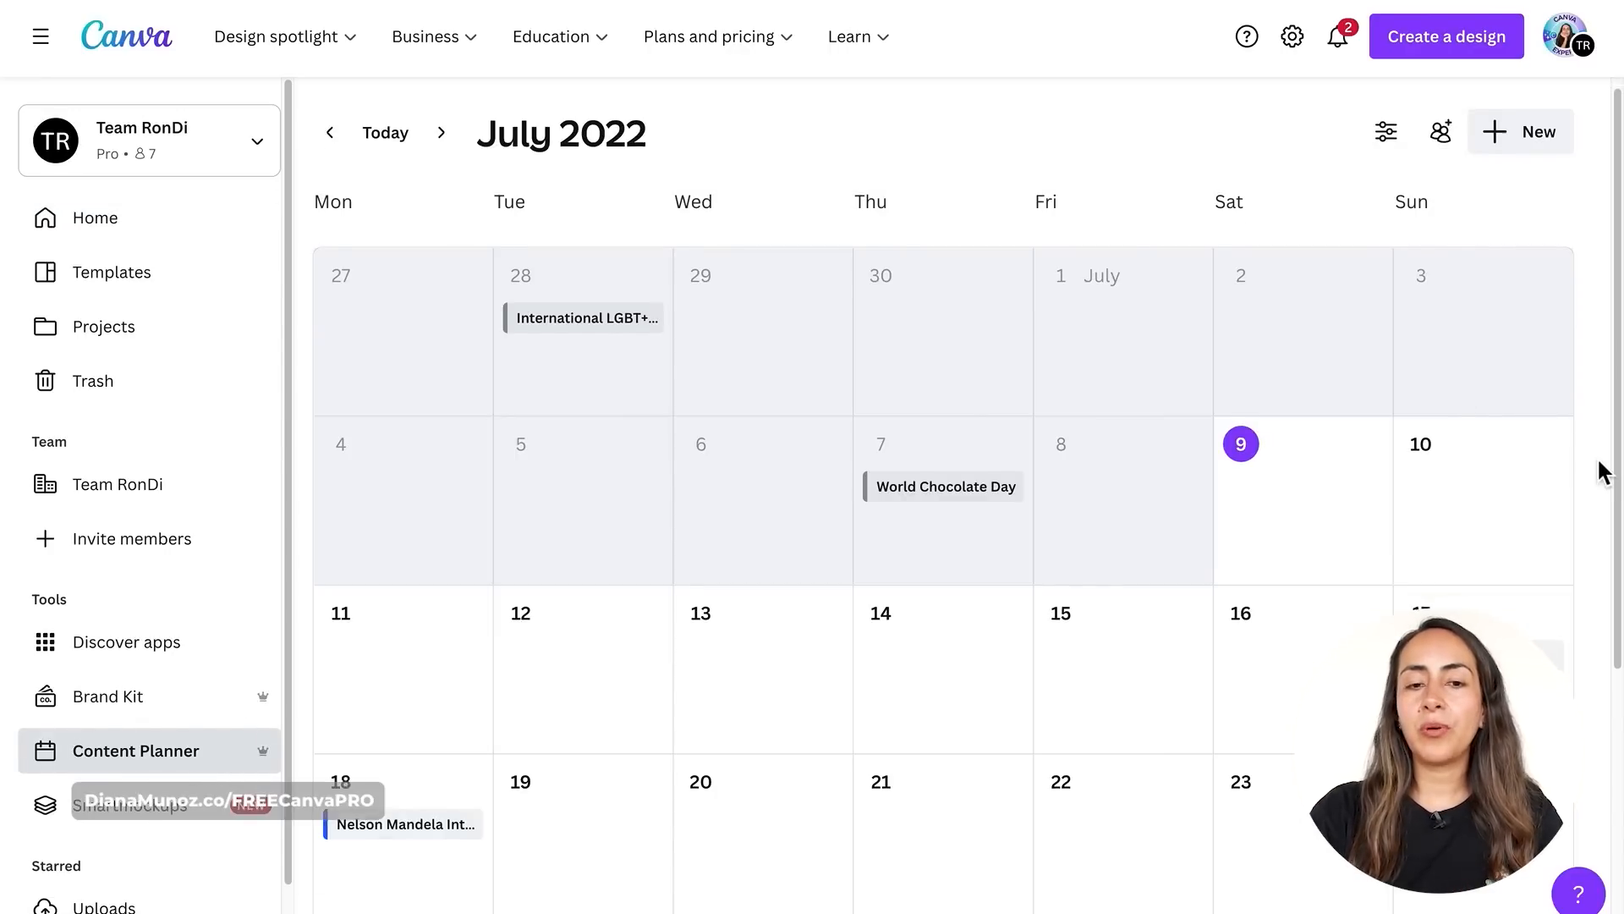
scroll(1601, 472, "down", 1)
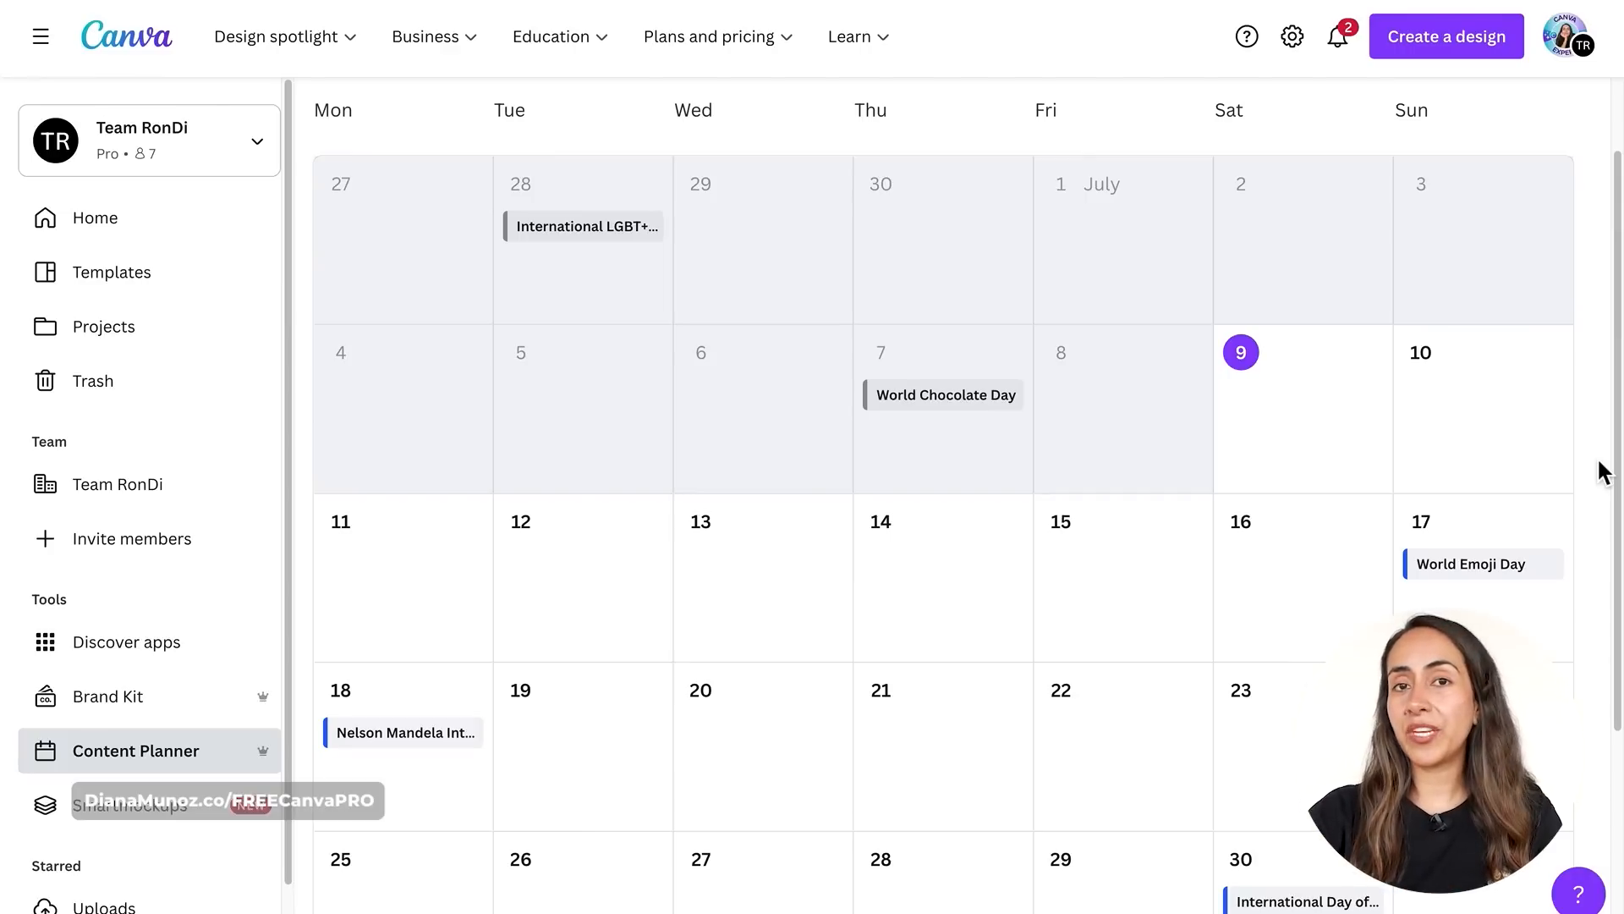
scroll(1601, 471, "up", 3)
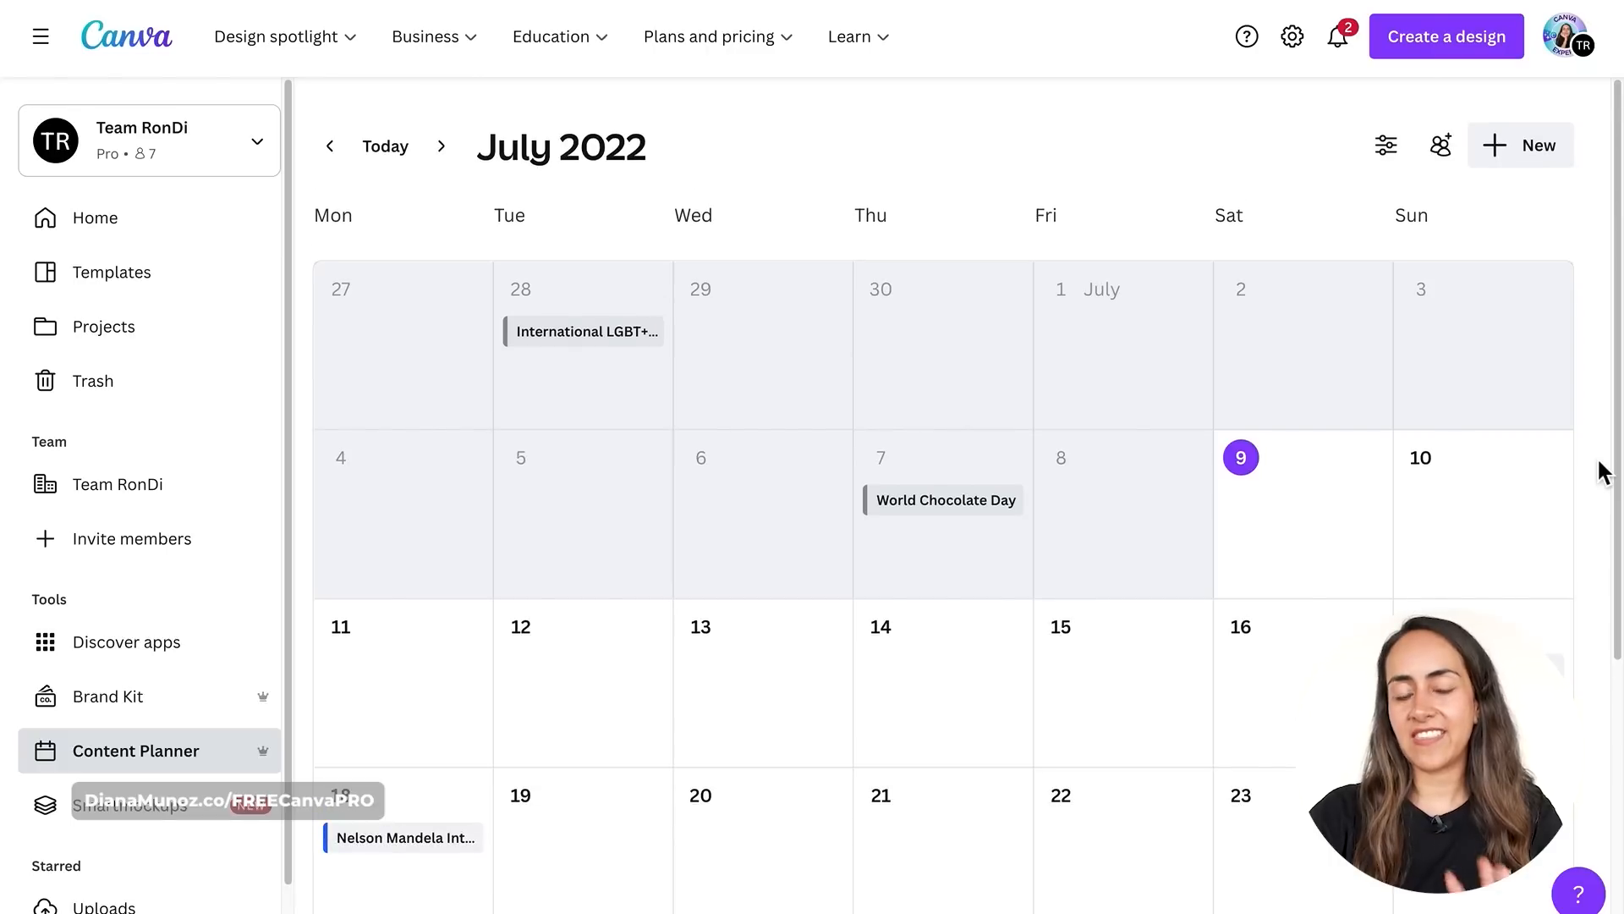
scroll(1598, 463, "down", 1)
scroll(1596, 468, "up", 1)
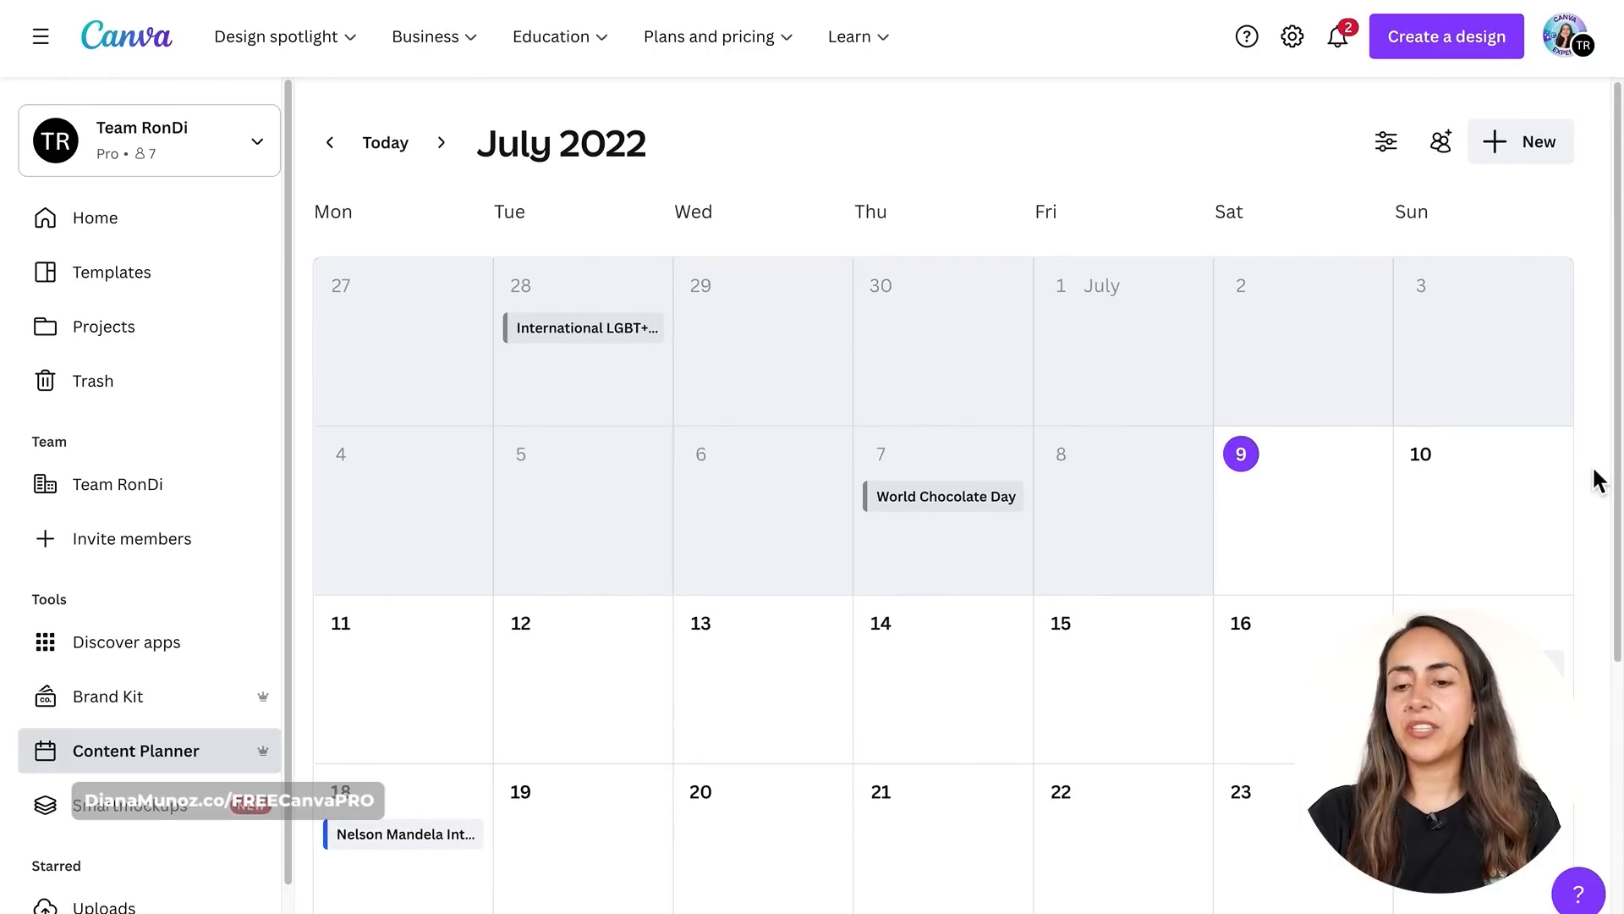
scroll(1598, 479, "down", 3)
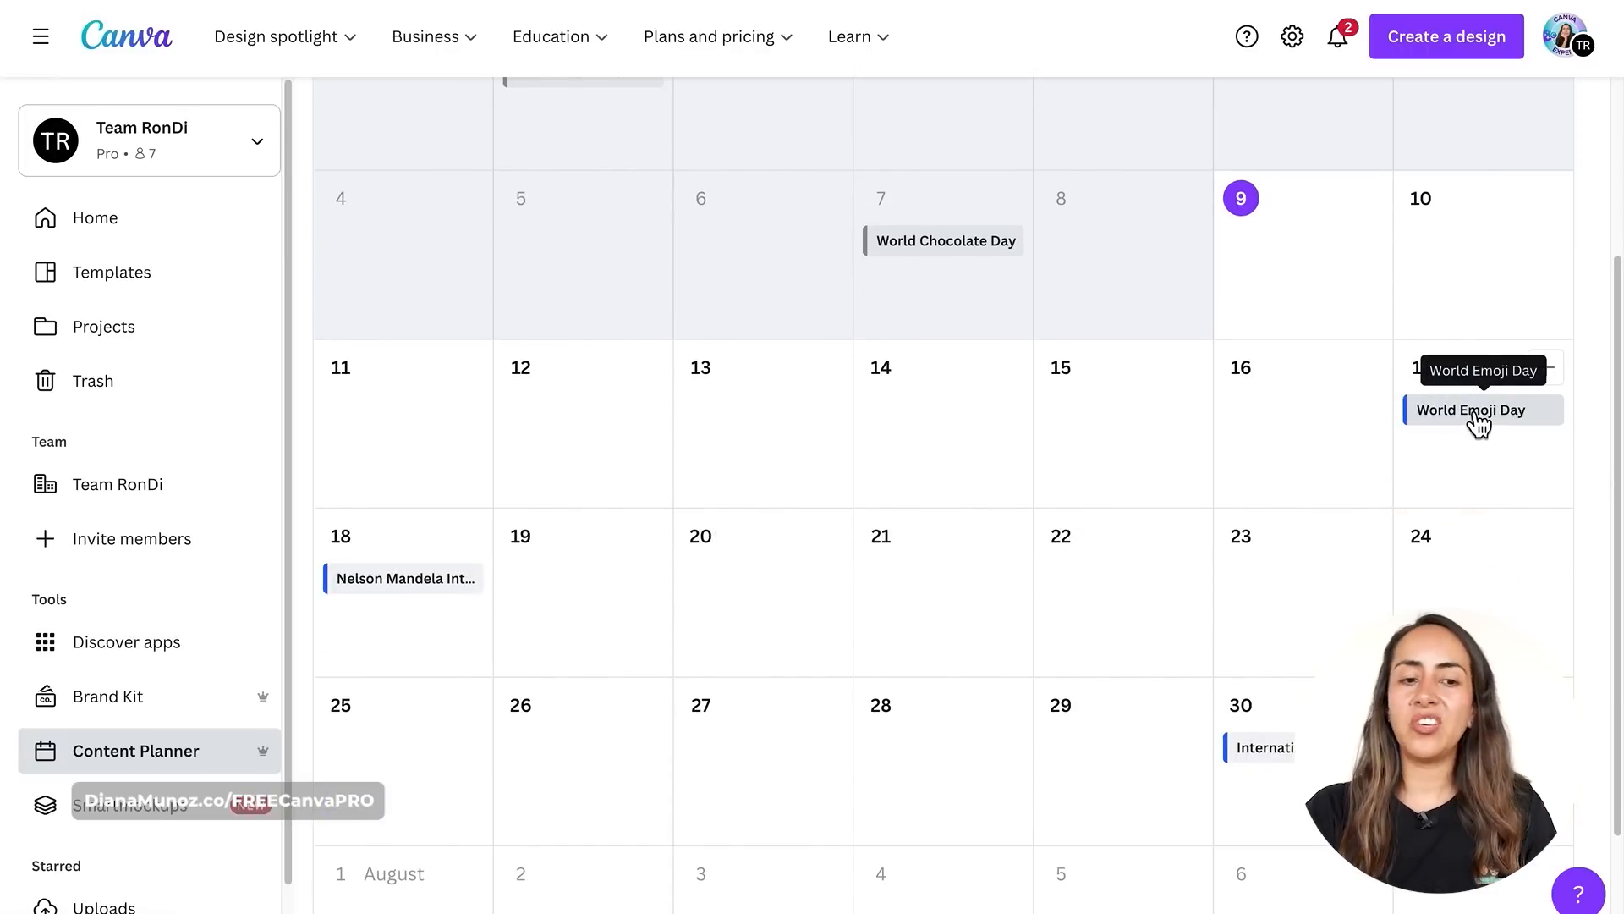
- Filter the planner to hide Holidays around the world and Social media holidays, keeping only Your events
scroll(1479, 423, "up", 3)
left_click(1398, 163)
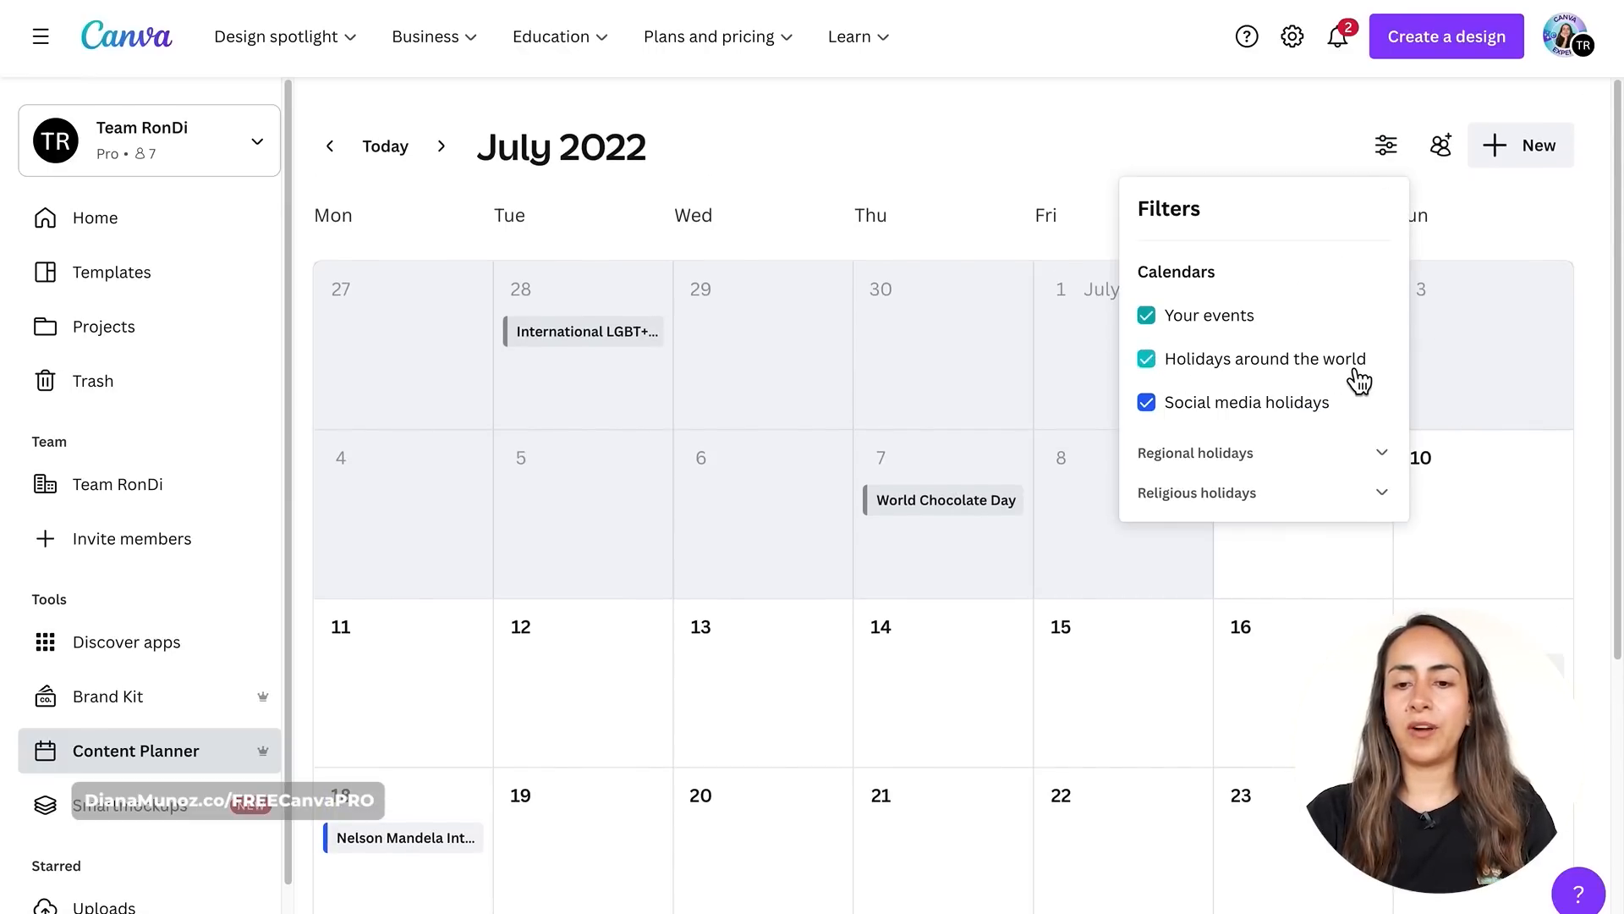
left_click(1160, 415)
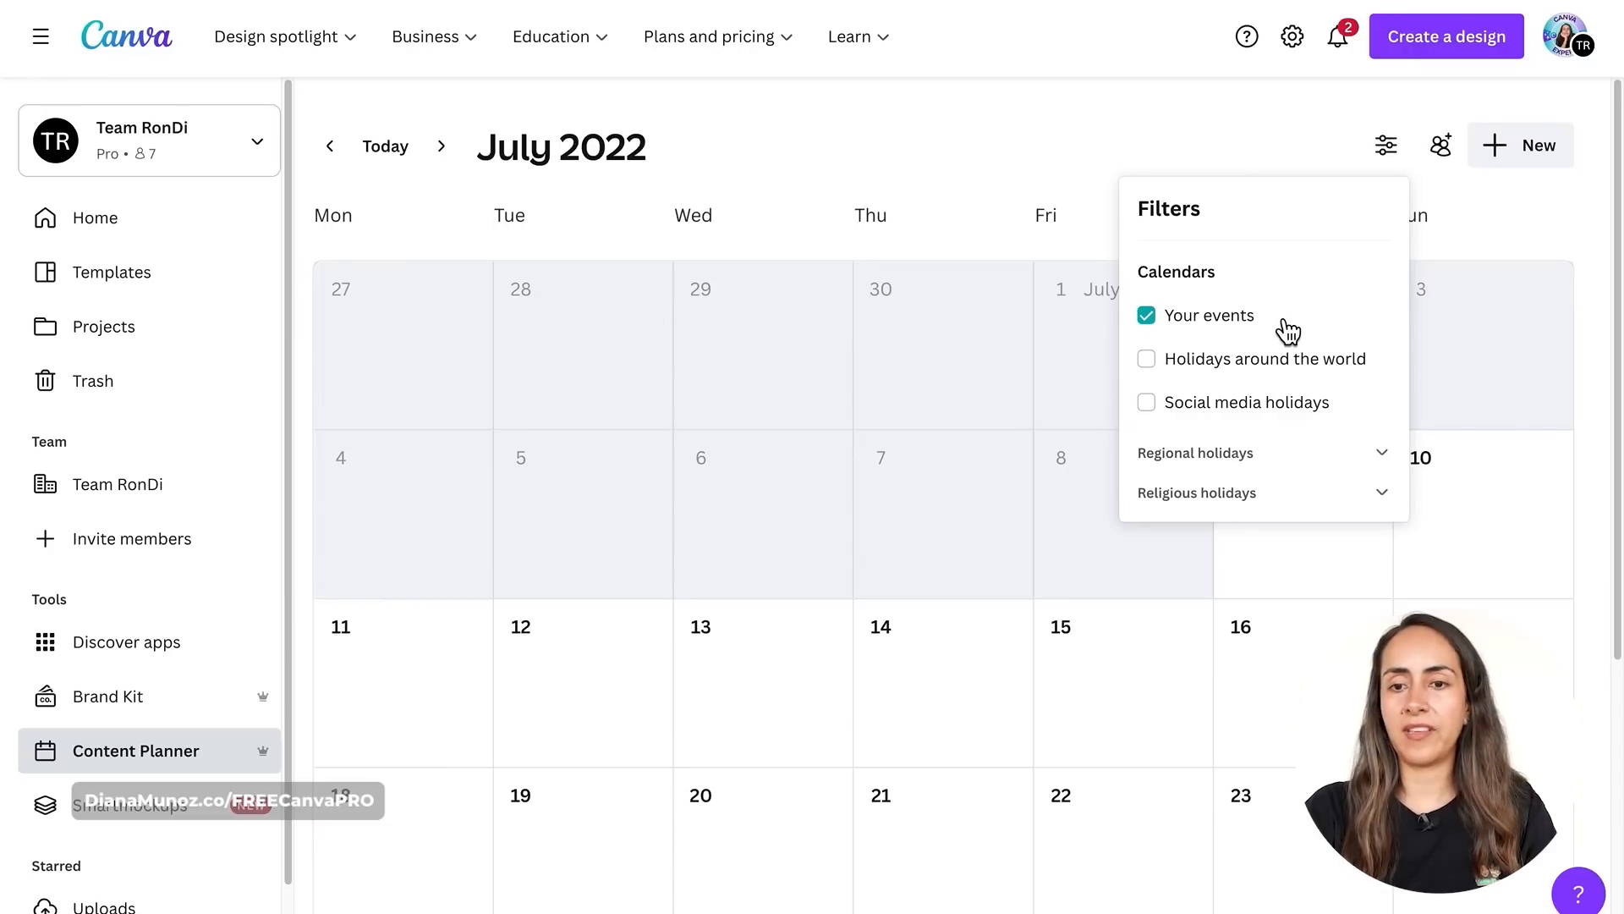
left_click(1388, 152)
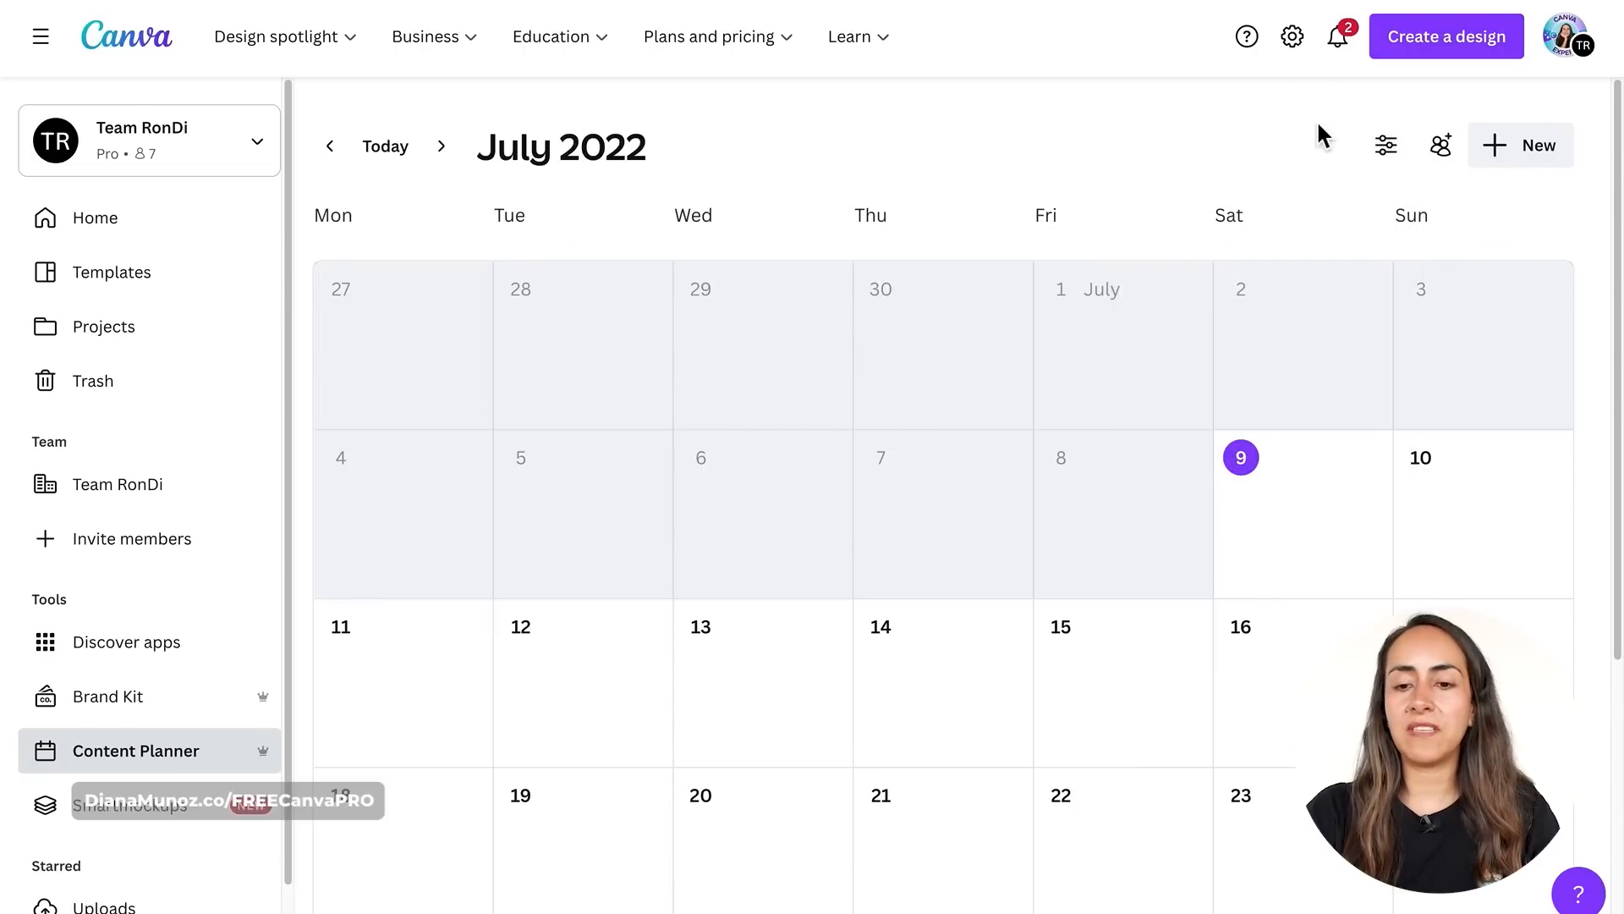
- Add an event titled "Birthday" on Friday, July 22 with the description "Let's create a post on this date!" and save it
scroll(1316, 127, "down", 3)
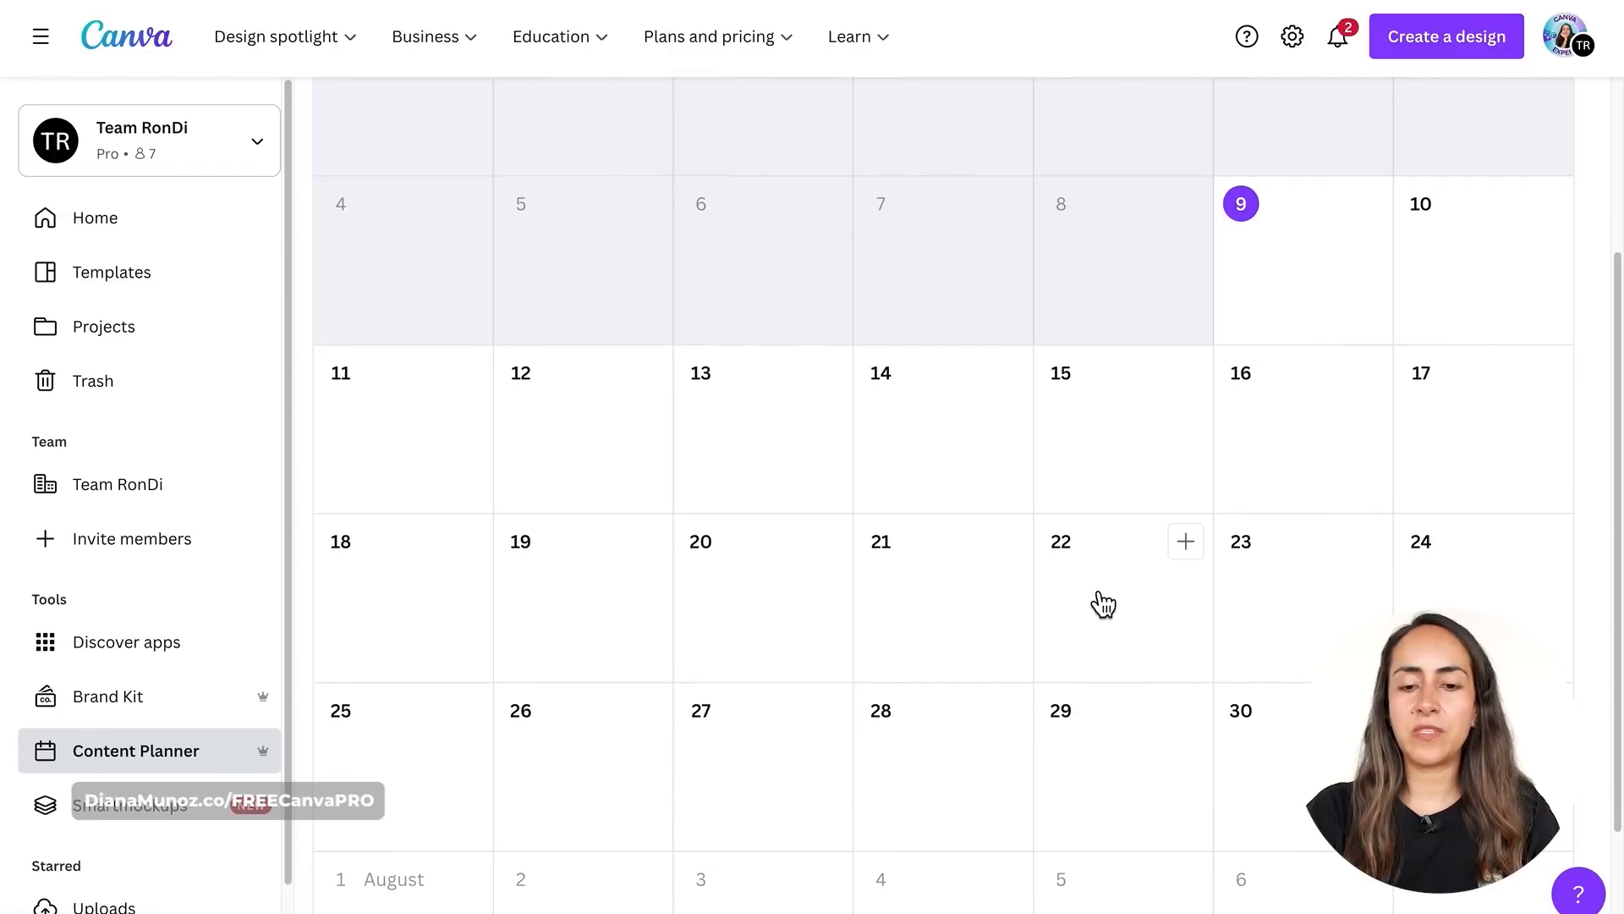
left_click(1146, 620)
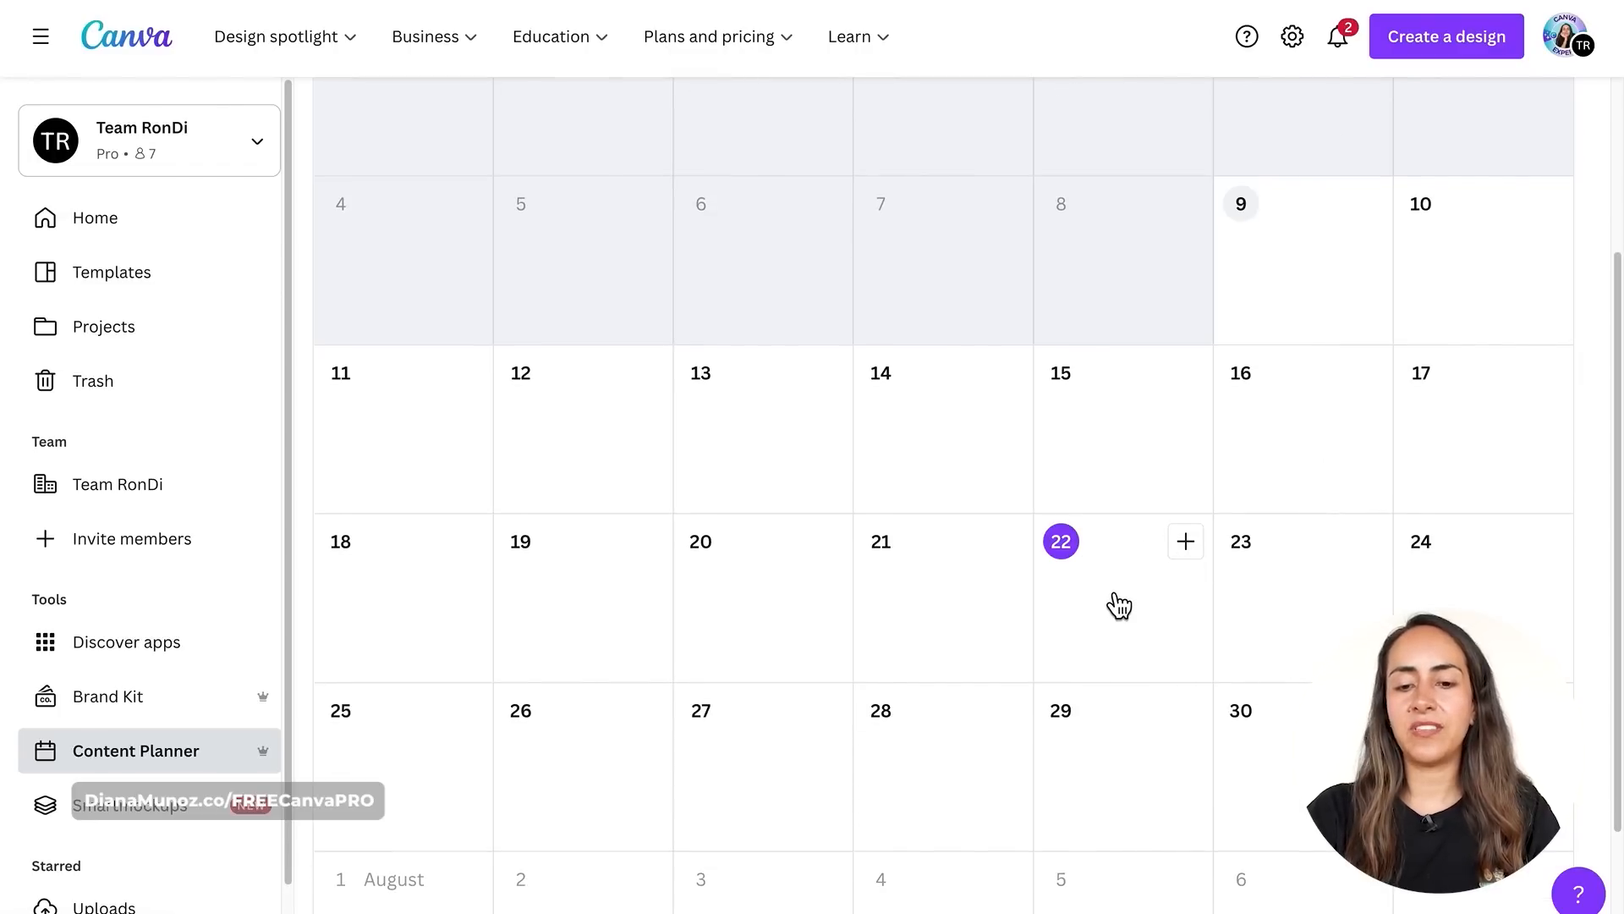
left_click(1125, 603)
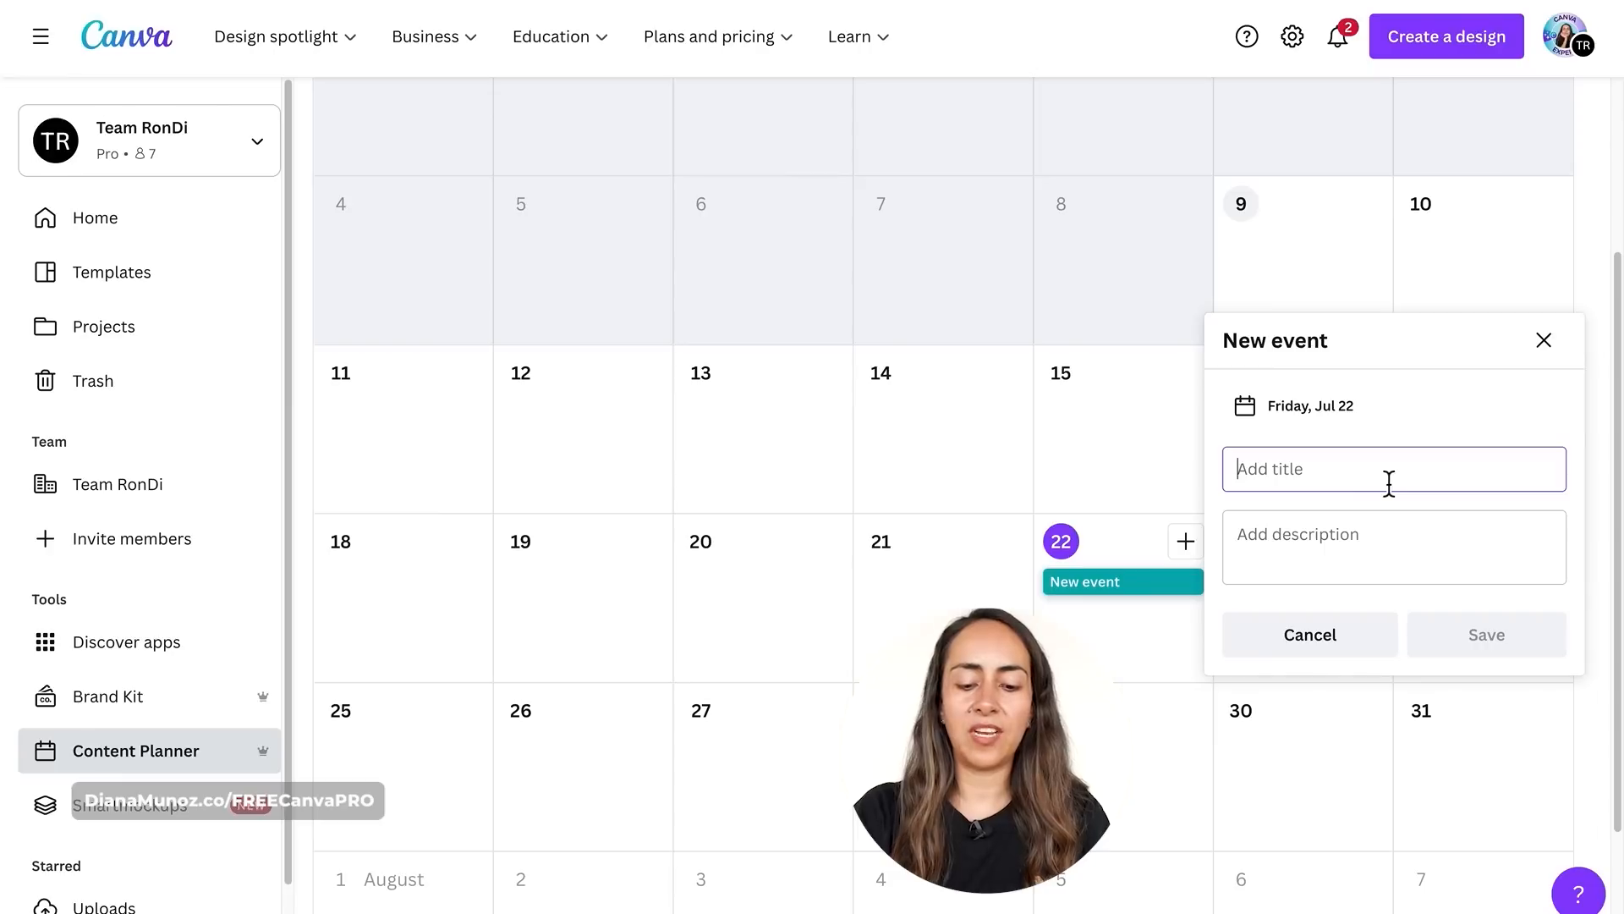
type("Birthday")
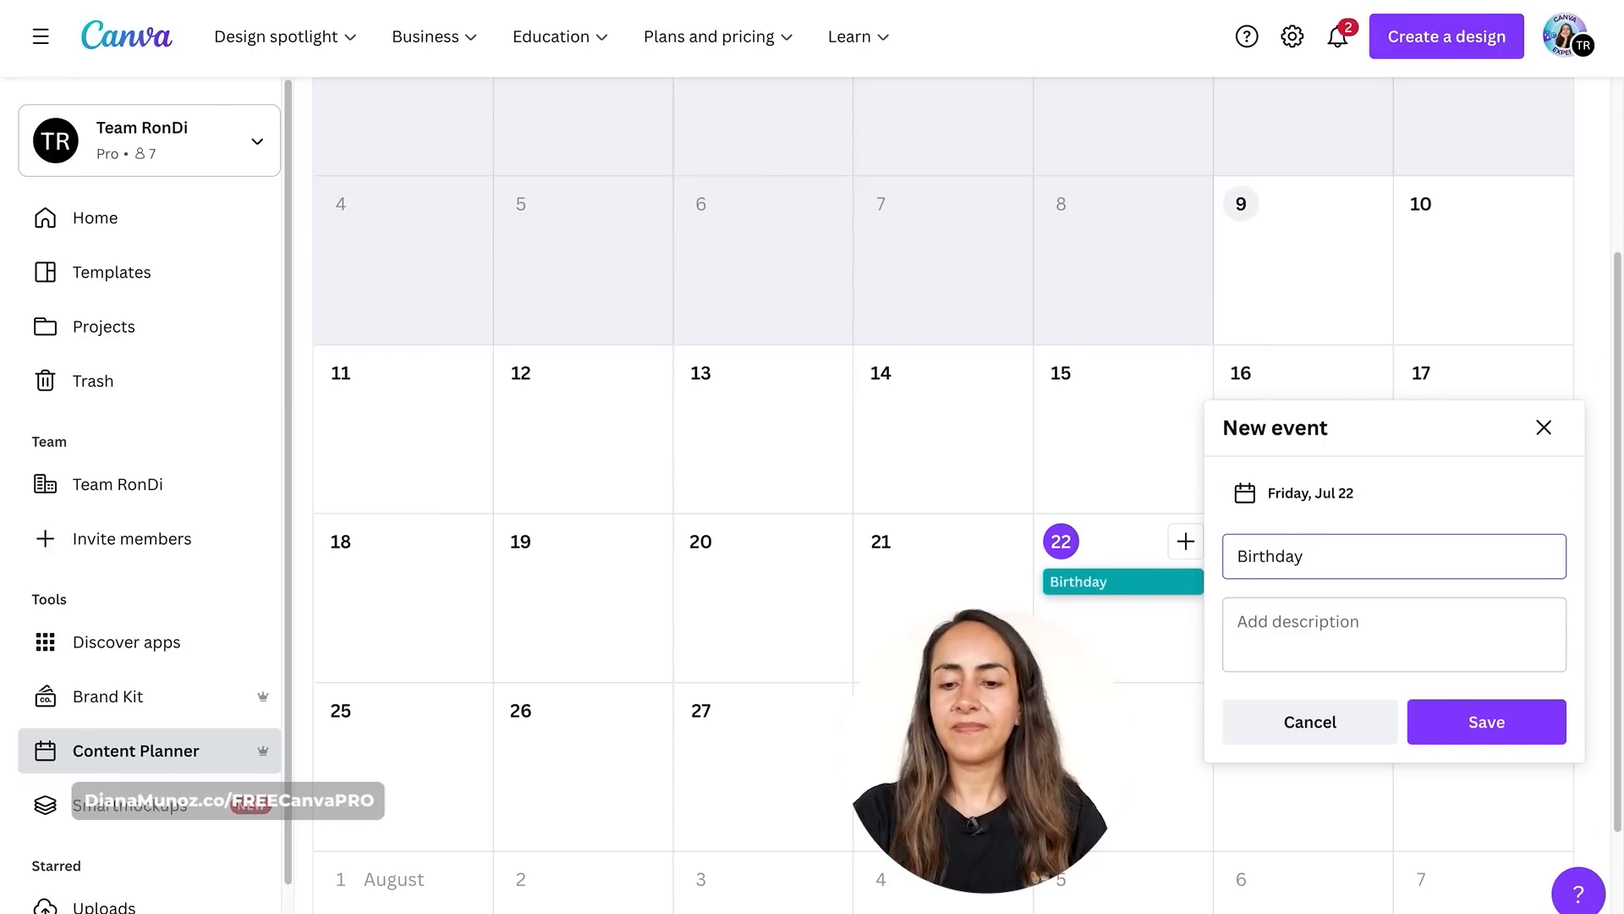
left_click(1335, 626)
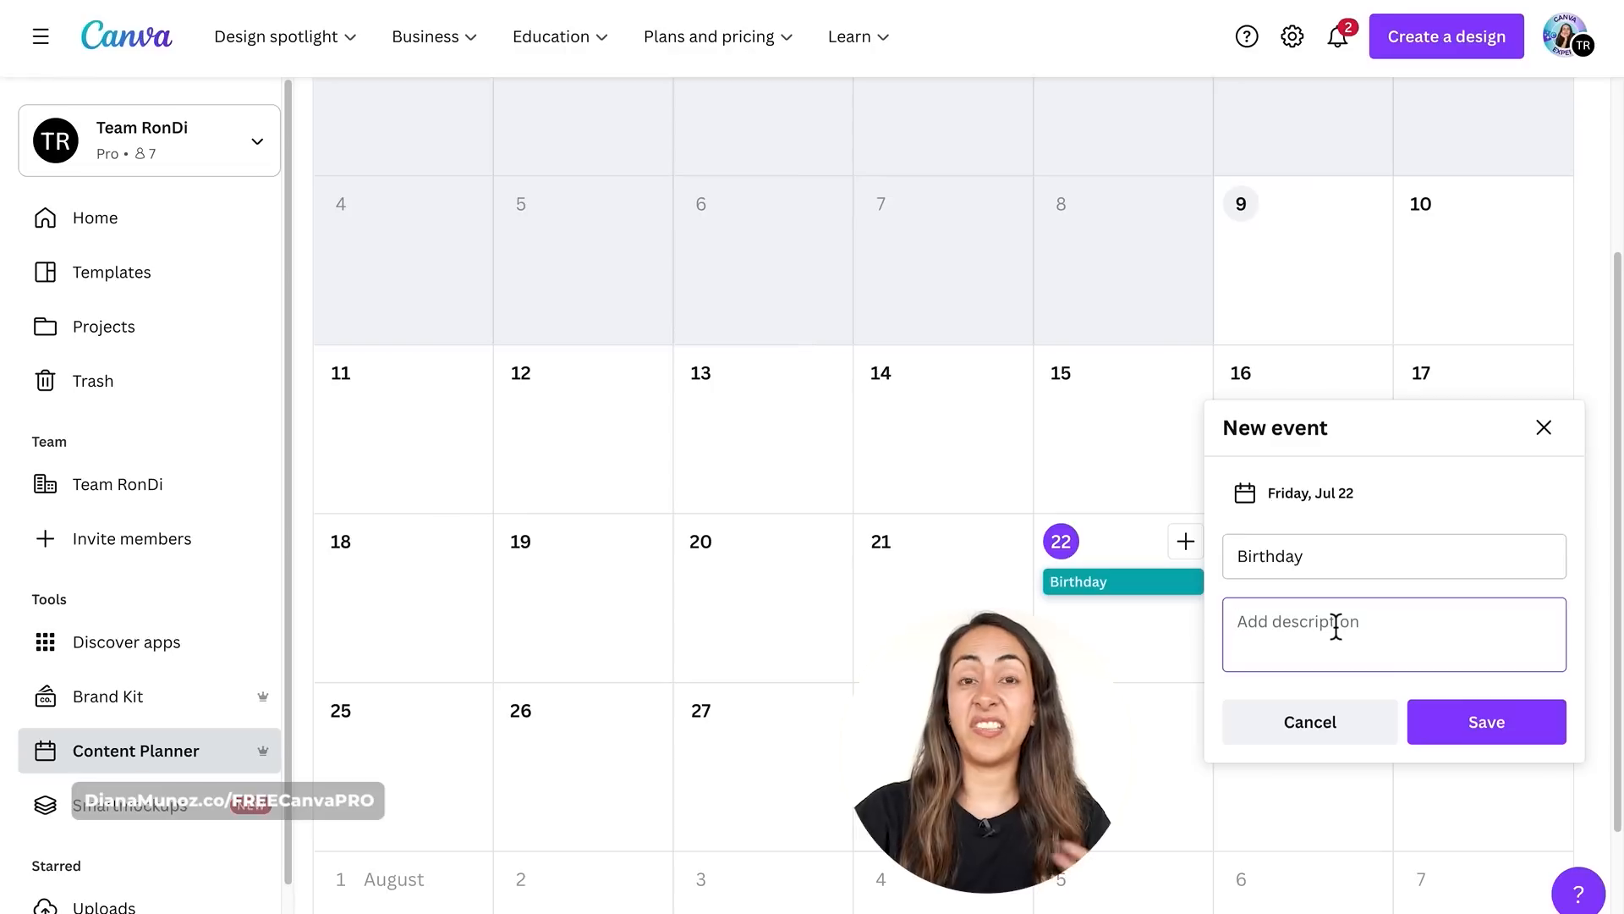
type("Let's create a post on th")
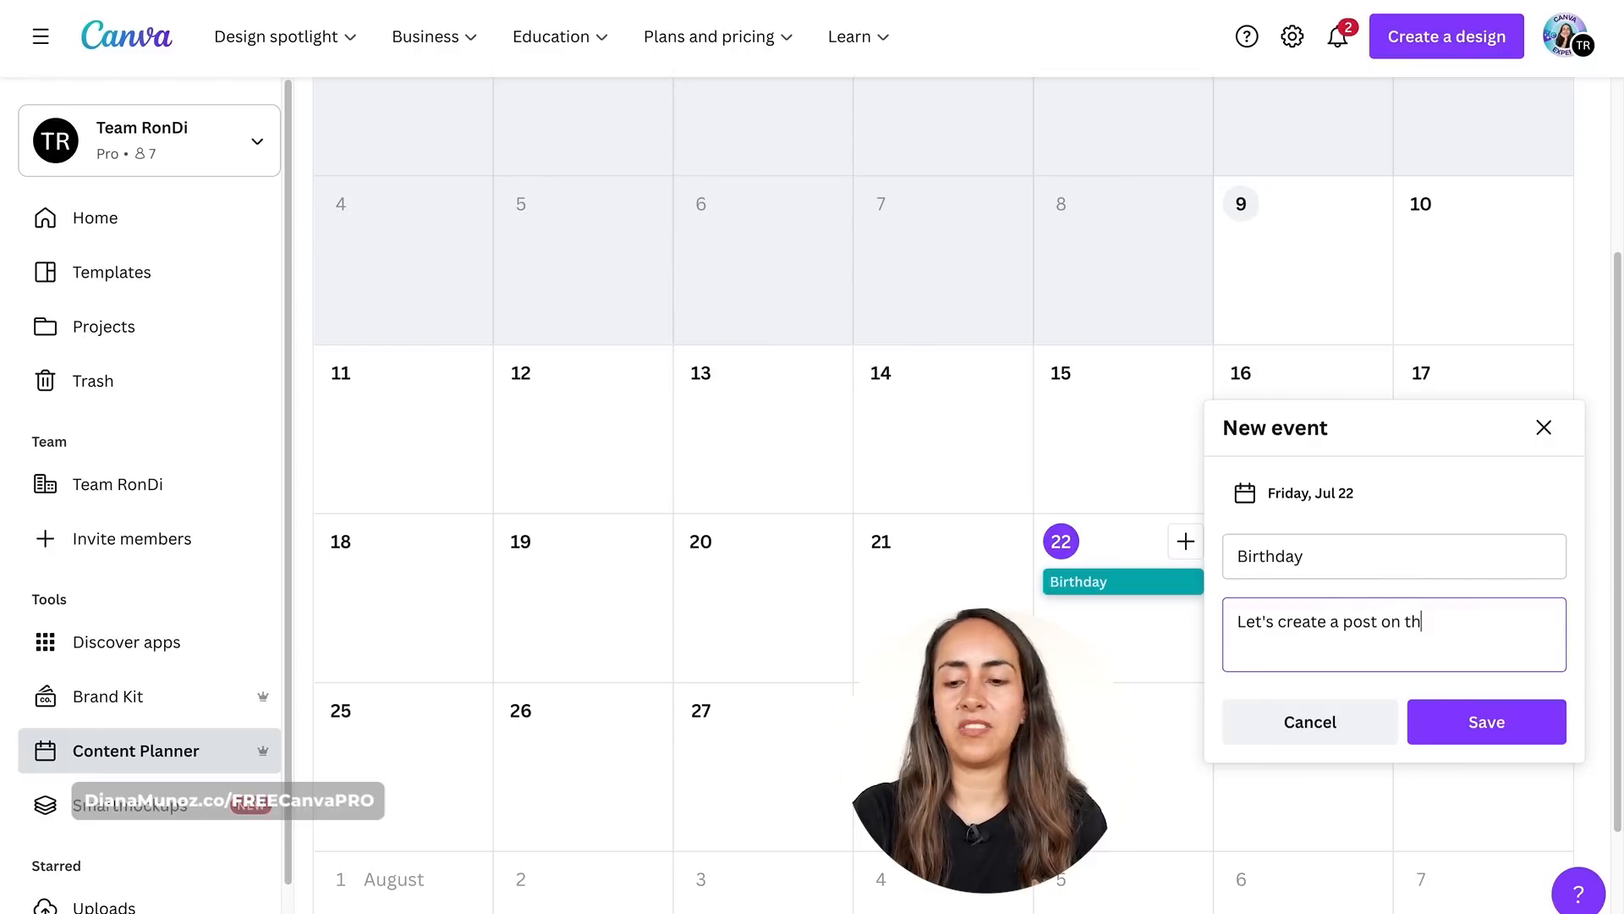
left_click(1515, 742)
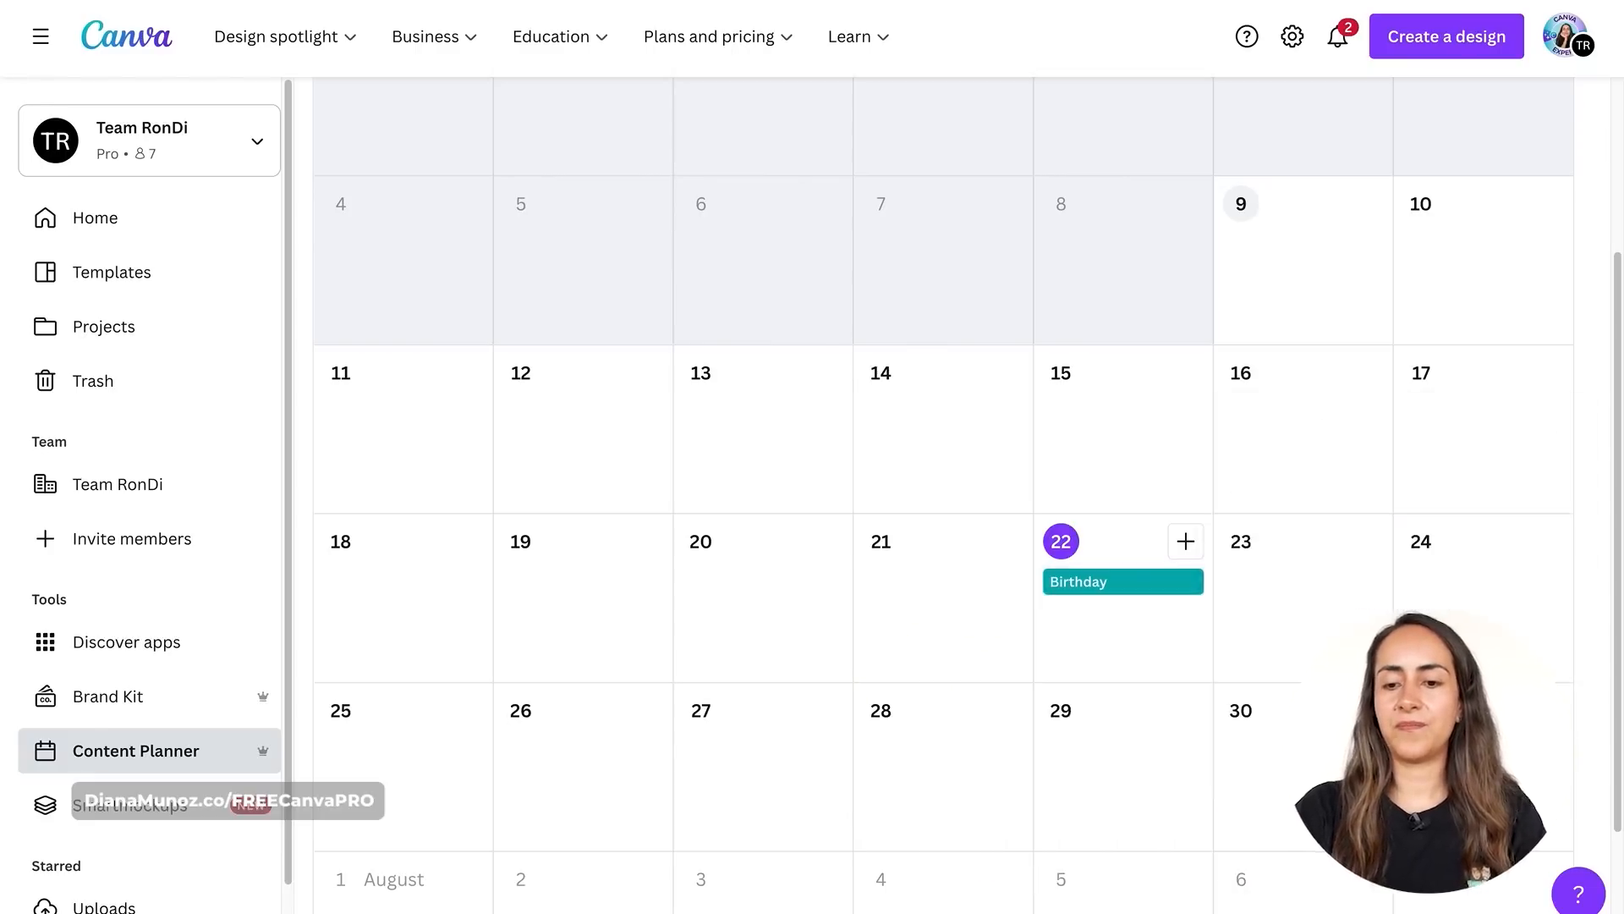
- Open the Birthday event and start creating a design from it
scroll(1196, 714, "up", 1)
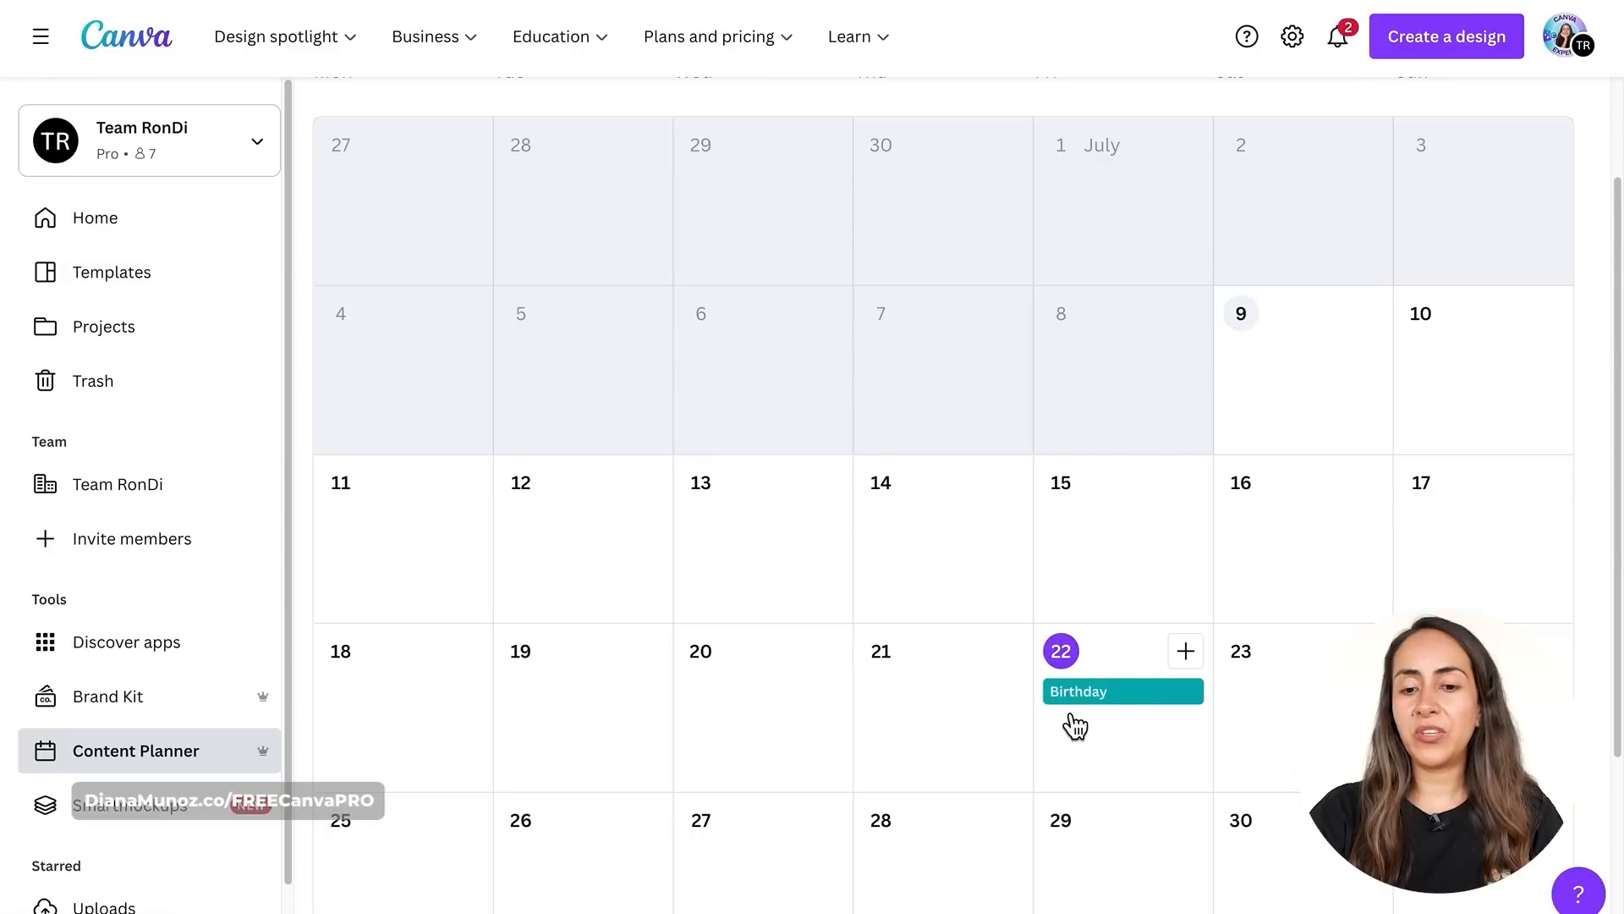
left_click(1201, 707)
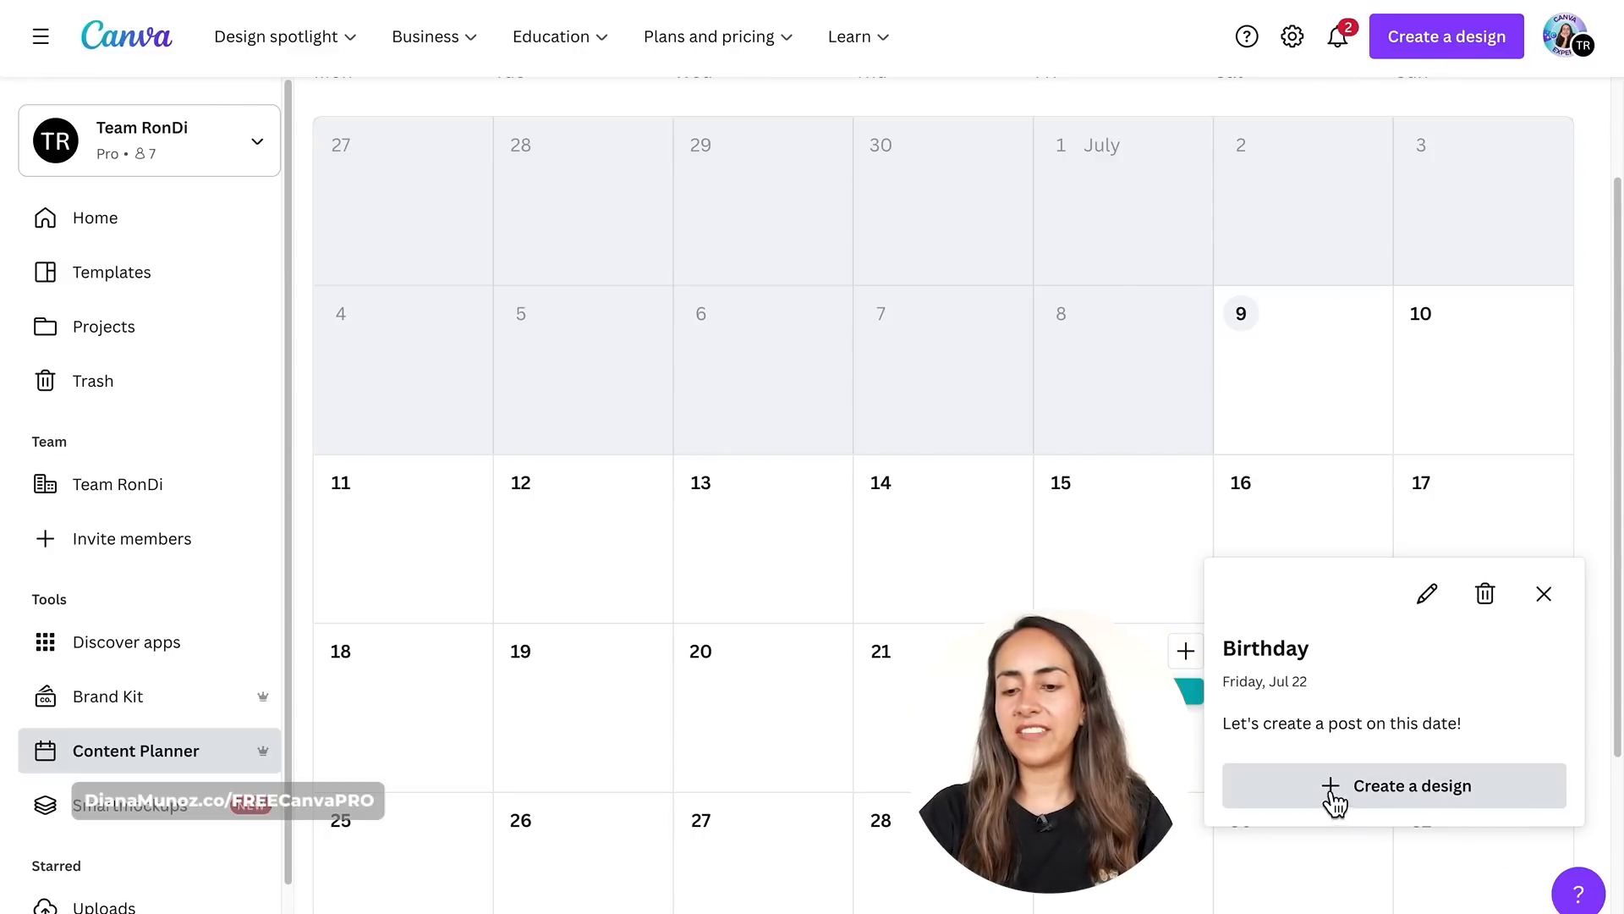
left_click(1383, 802)
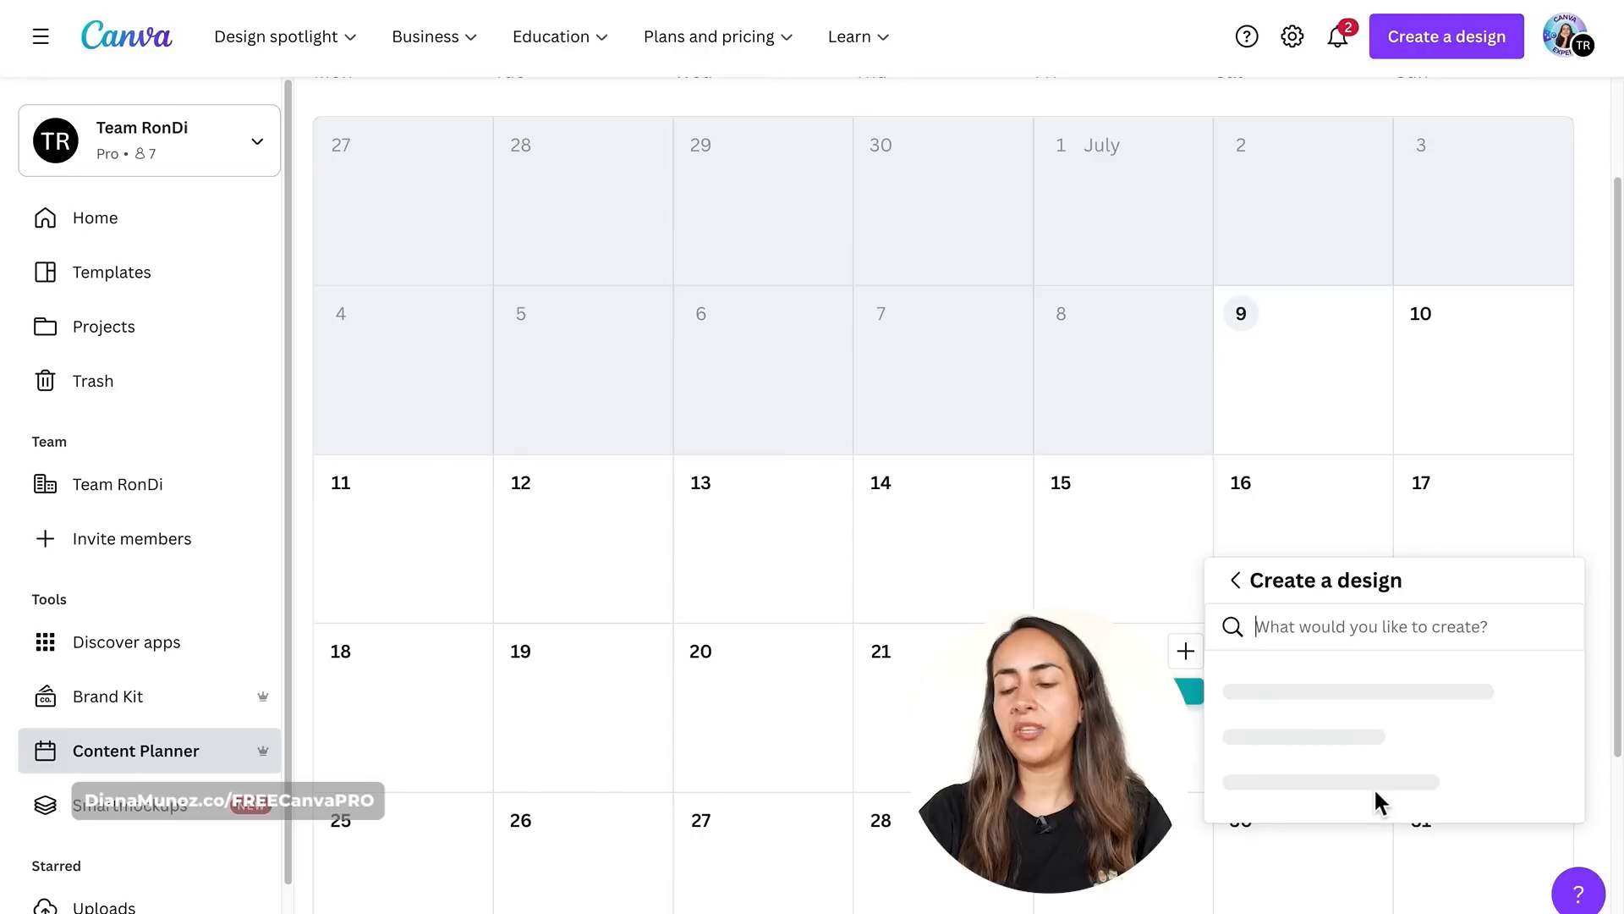